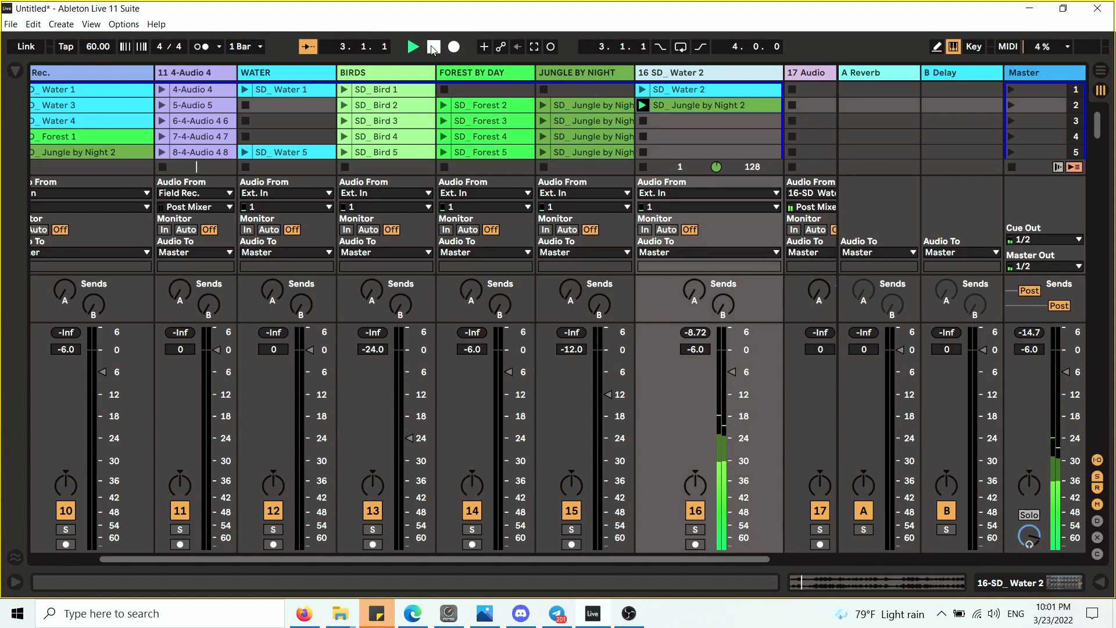
- Unfold the instrument group, audition its armed instruments with a few notes, and fold the group again
left_click_drag(480, 563, 413, 562)
left_click(105, 73)
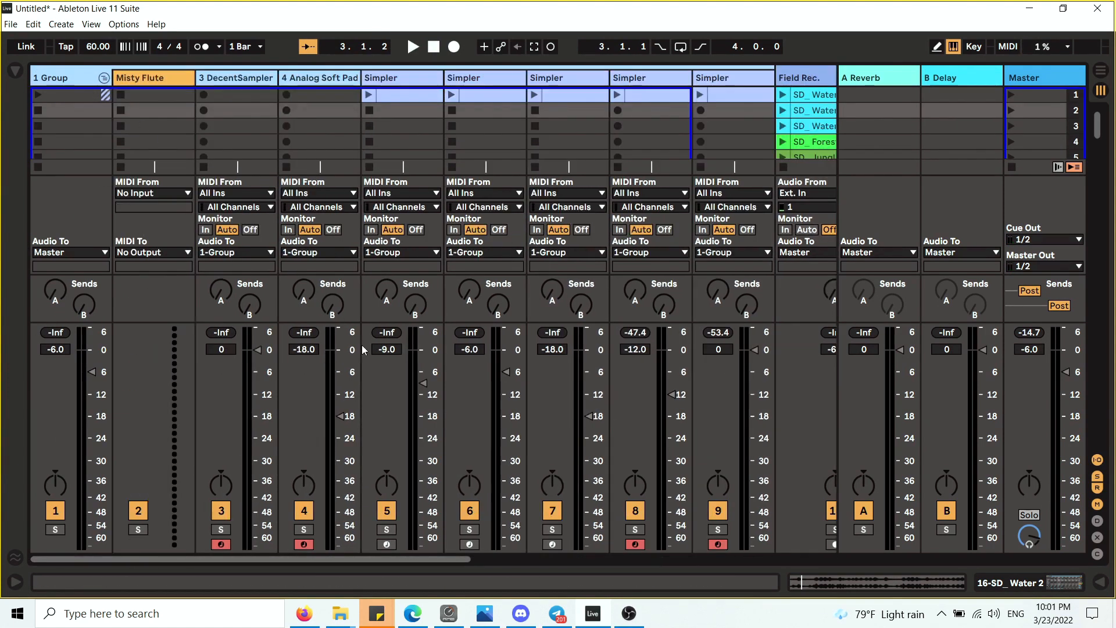
key("a")
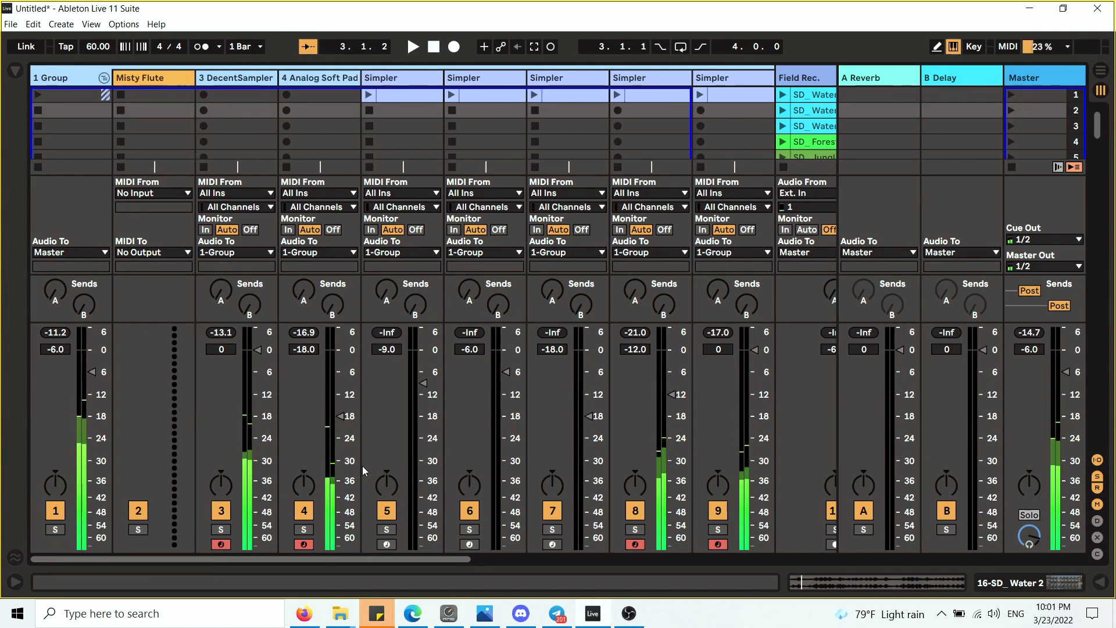
left_click(103, 77)
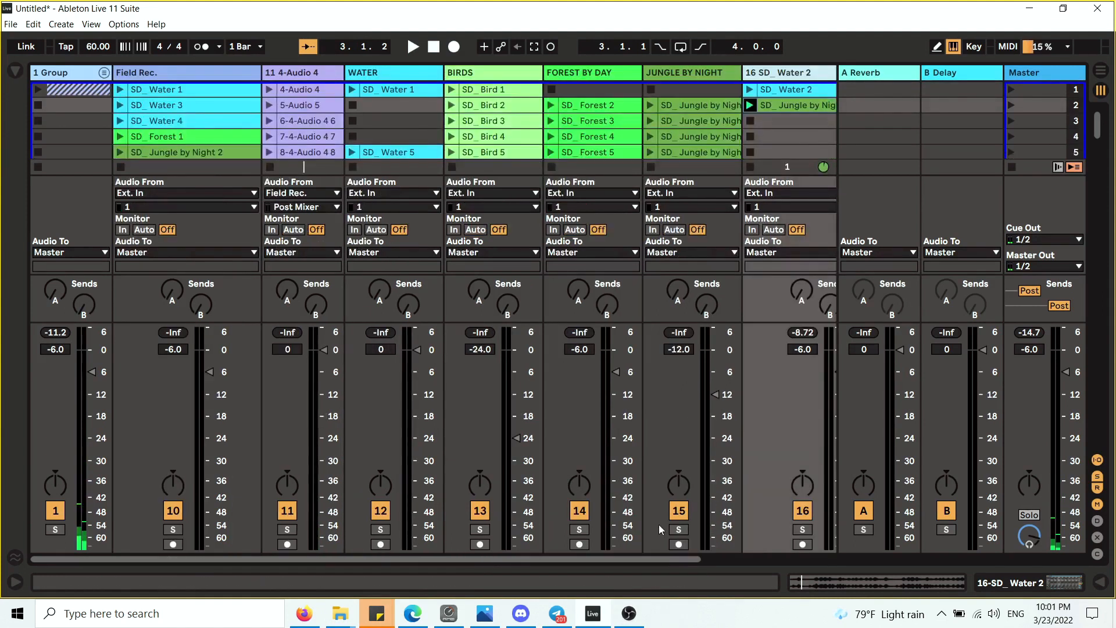
left_click_drag(671, 558, 810, 559)
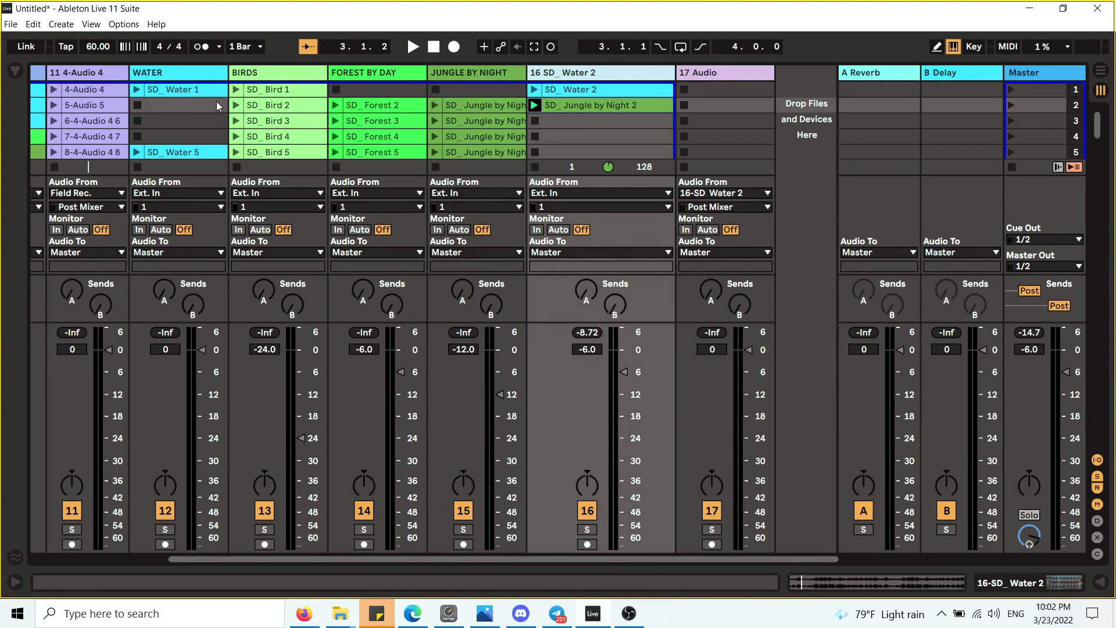
- Play the SD_ Water 2 clip on track 16 and examine its spectrum in the track's EQ Eight
left_click(534, 90)
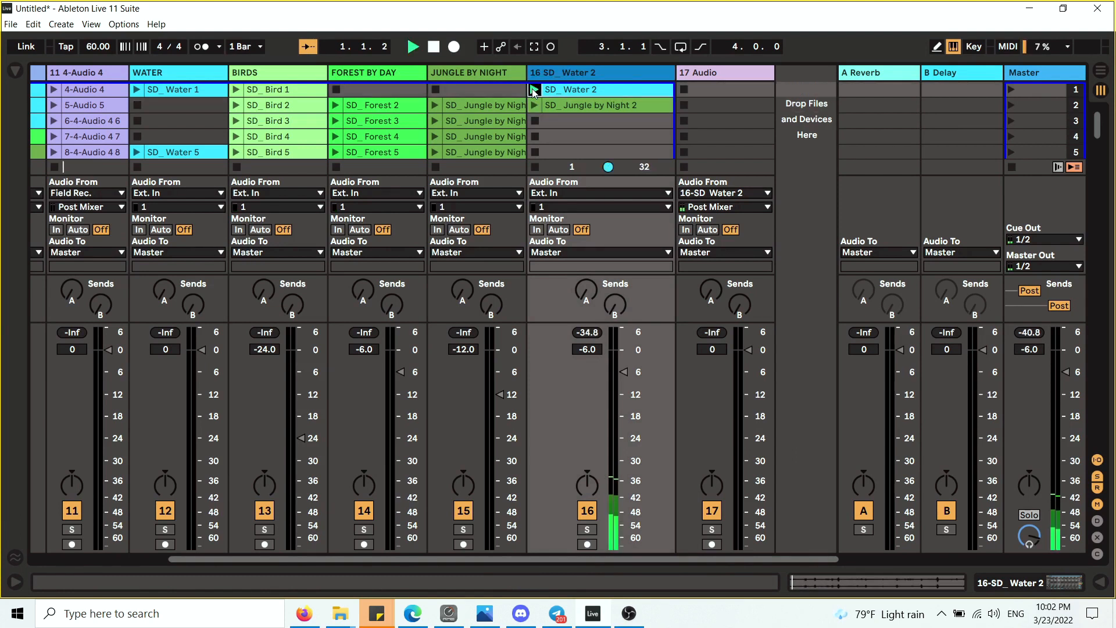
double_click(620, 72)
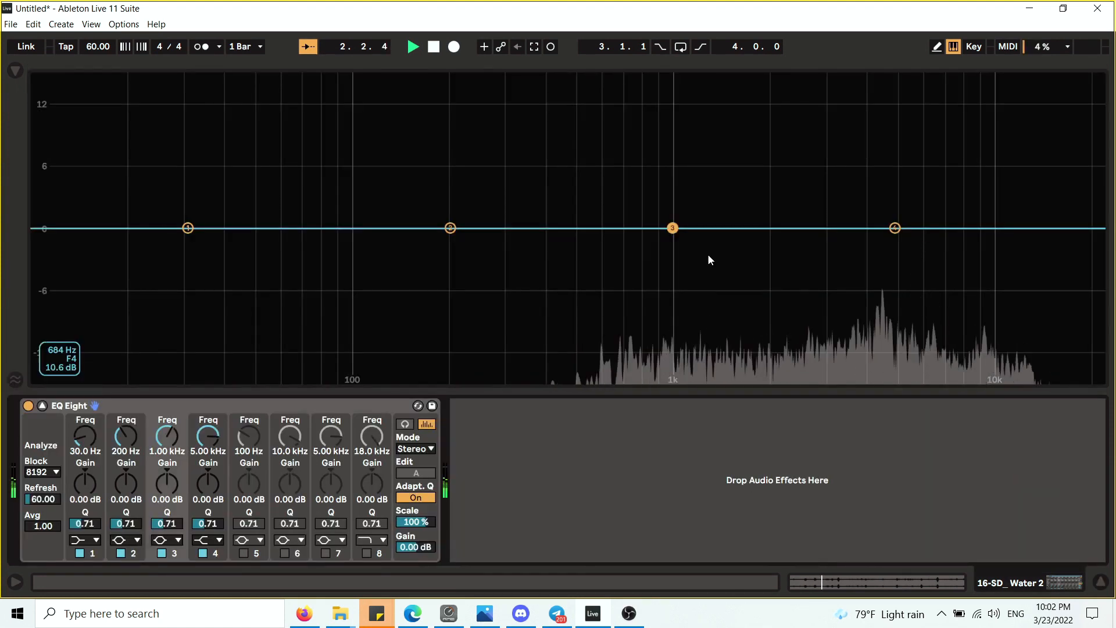
left_click(302, 403)
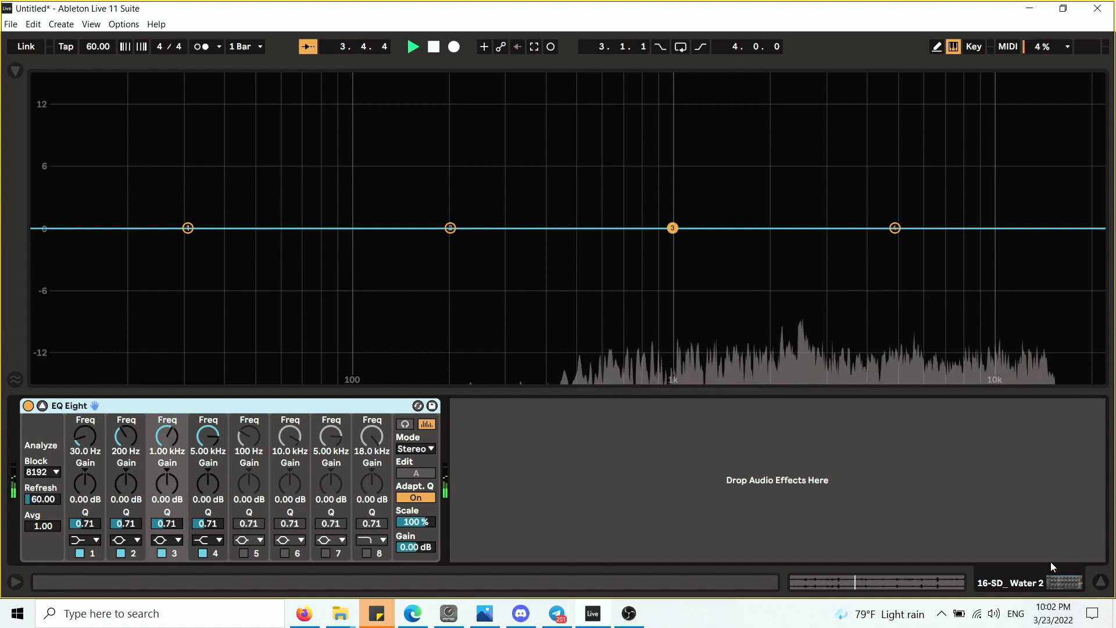
left_click(1103, 581)
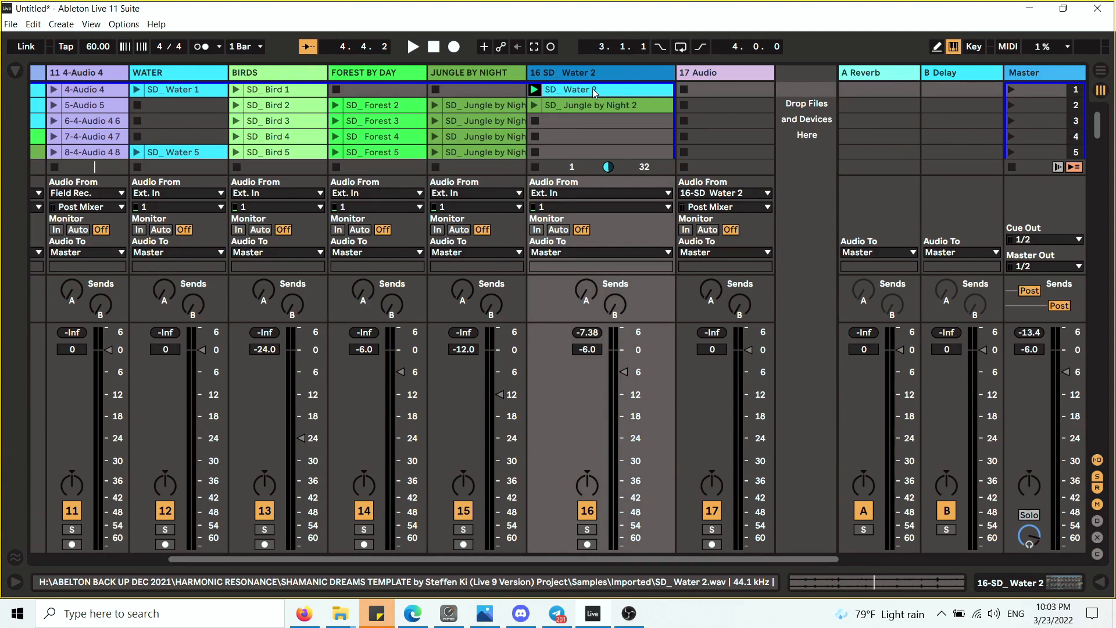
- Transpose the SD_ Water 2 clip down 12 semitones
double_click(592, 88)
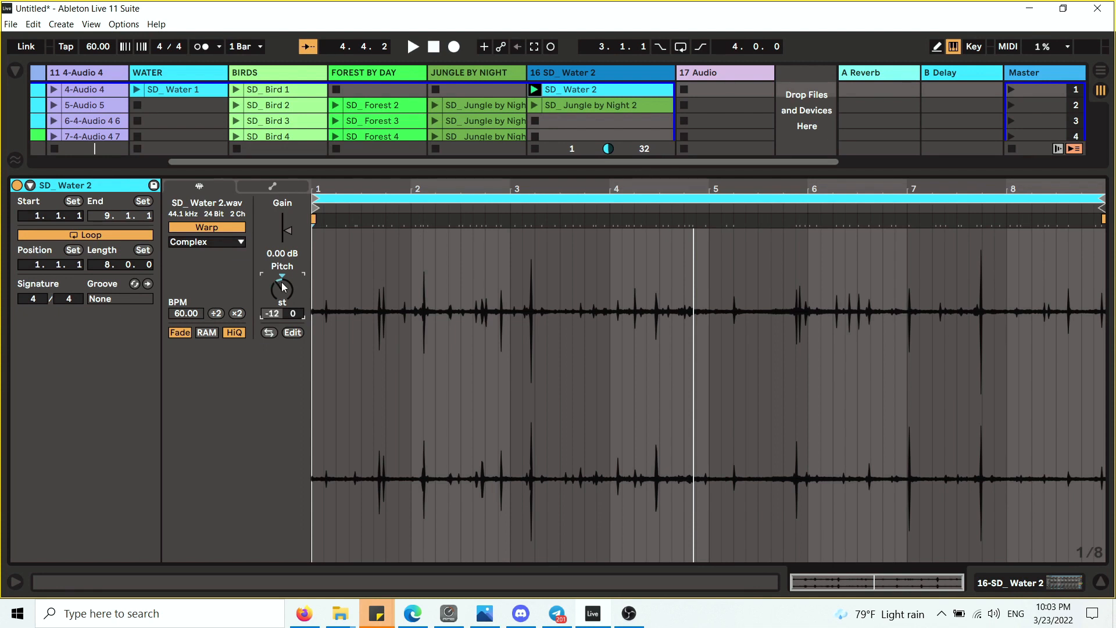
left_click(601, 72)
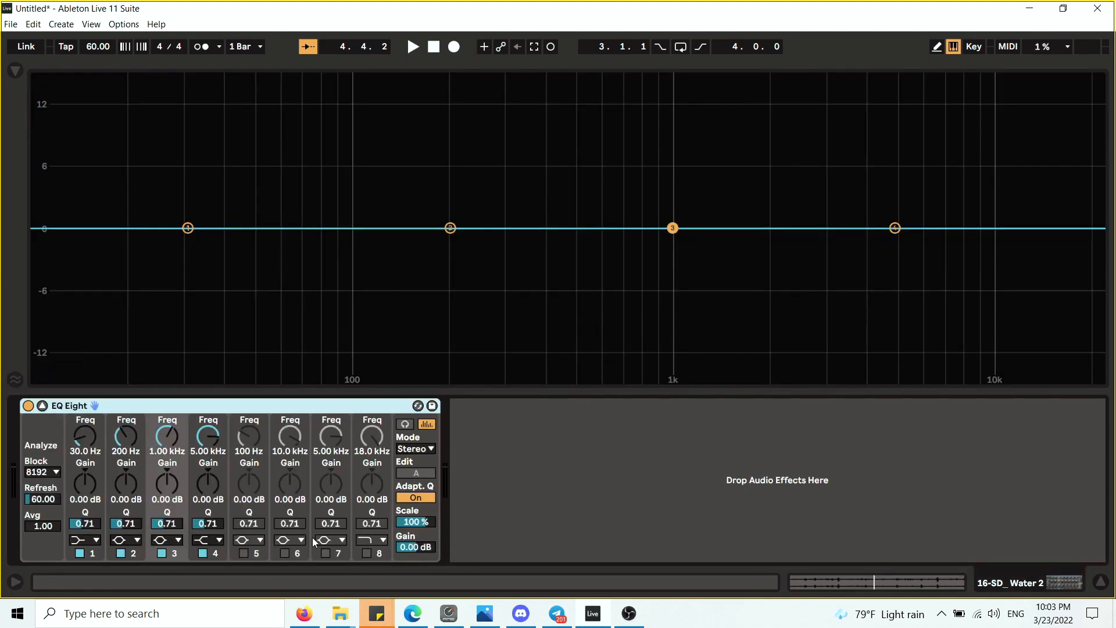
left_click(1102, 581)
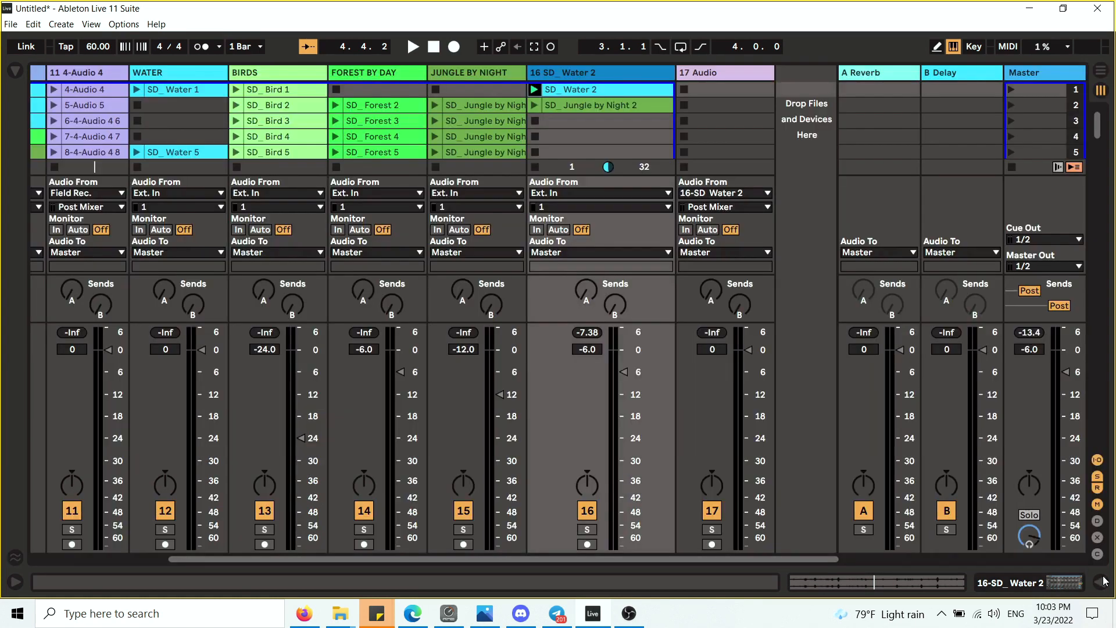
- Play the SD_ Water 2 clip and set band 3 of its EQ Eight to 440 Hz, 15 dB gain and Q 18
left_click(535, 90)
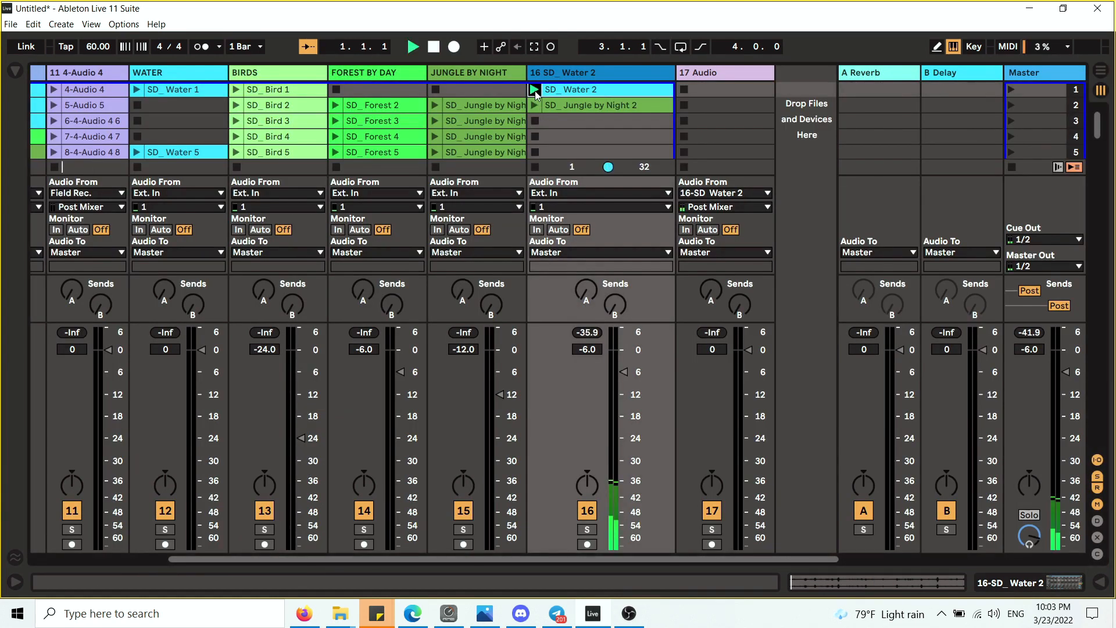
left_click(578, 73)
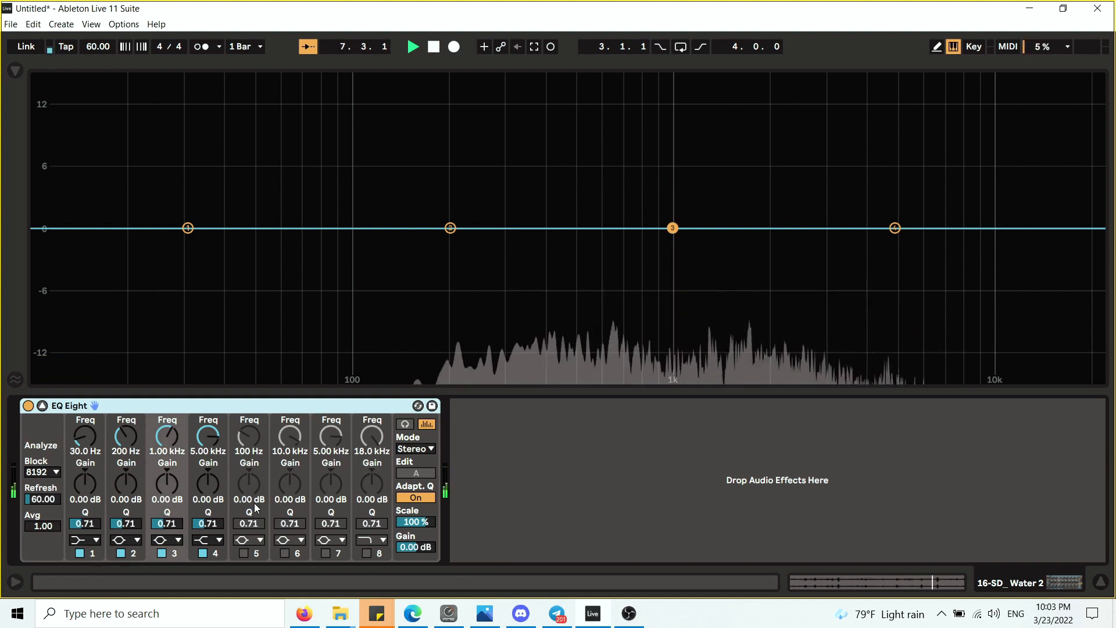
left_click(169, 556)
left_click(171, 452)
type("440")
key("Return")
left_click(170, 496)
type("5")
key("Return")
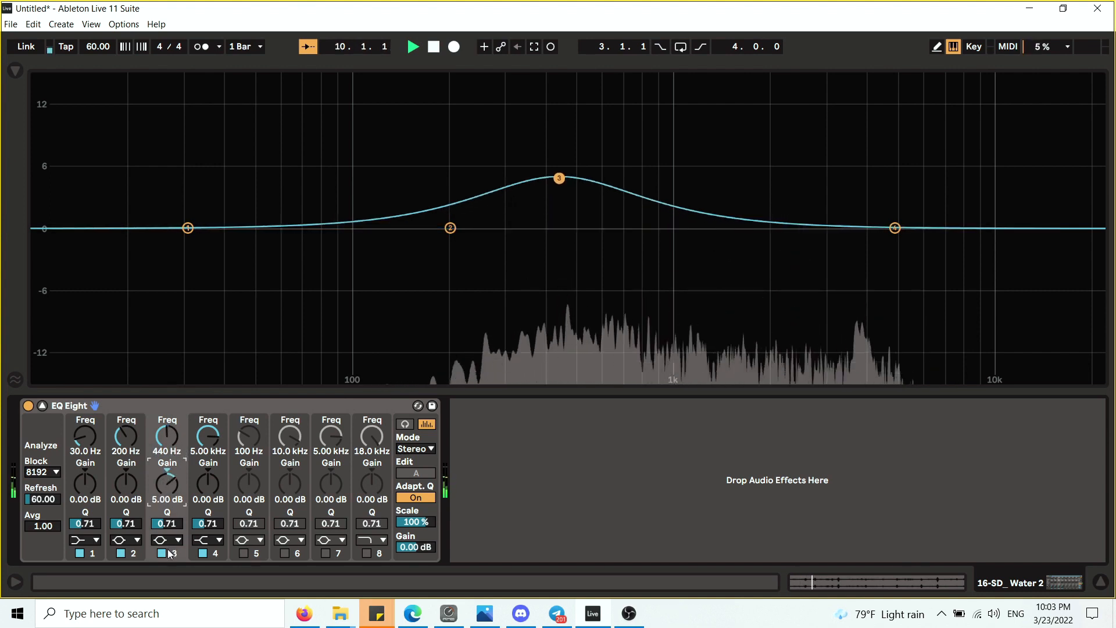
left_click_drag(169, 522, 165, 436)
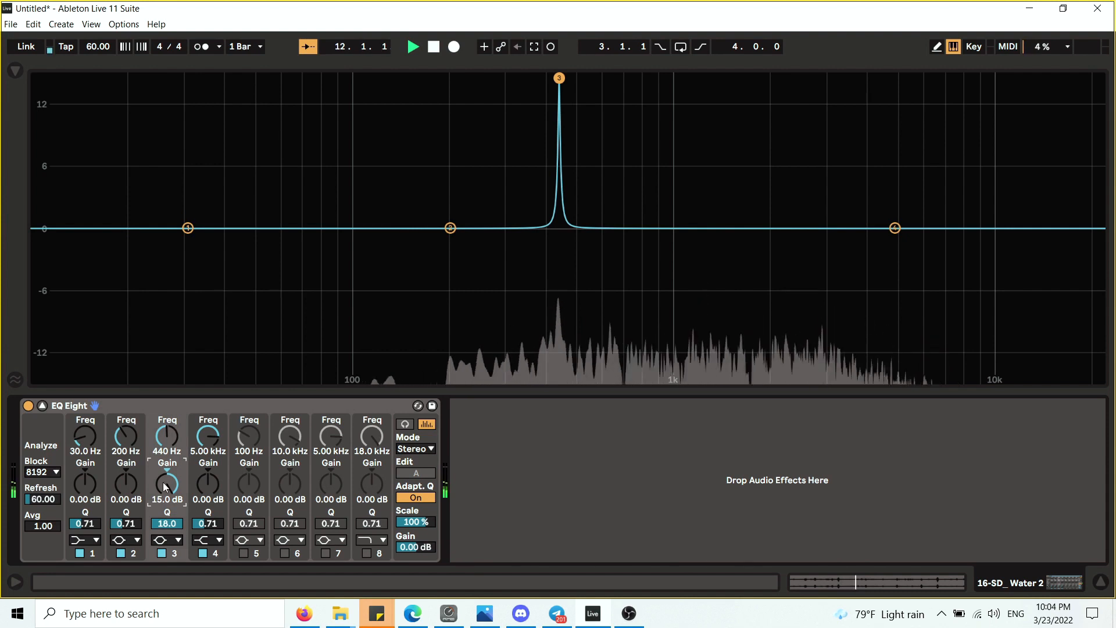
- Change EQ Eight band 4 to a bell filter at 880 Hz with 15 dB gain and Q 18
left_click(216, 541)
left_click(203, 474)
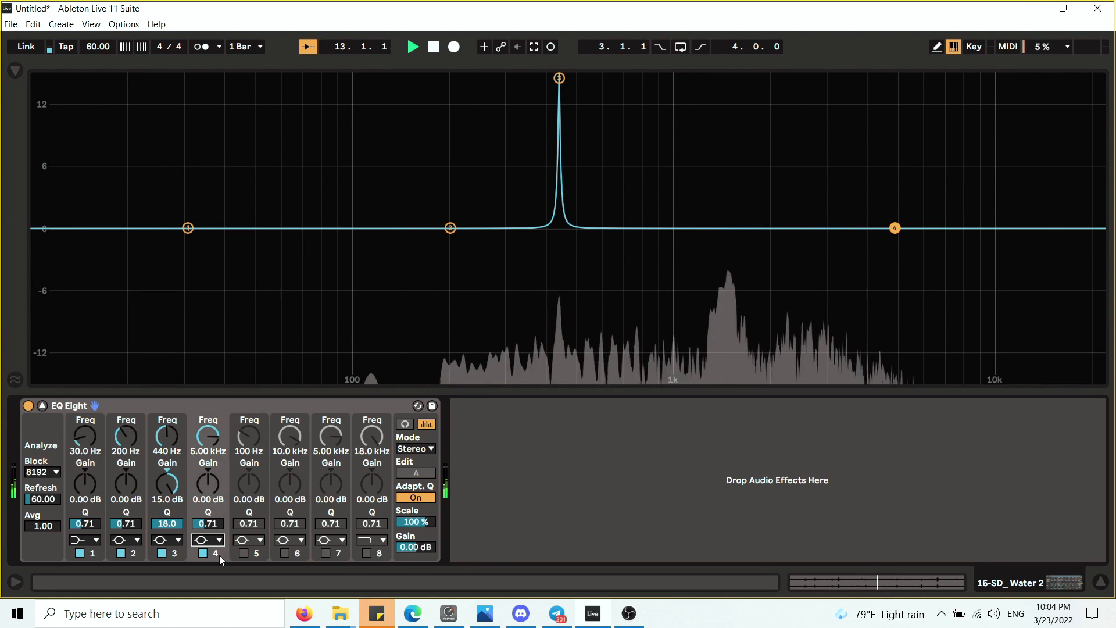
left_click(215, 451)
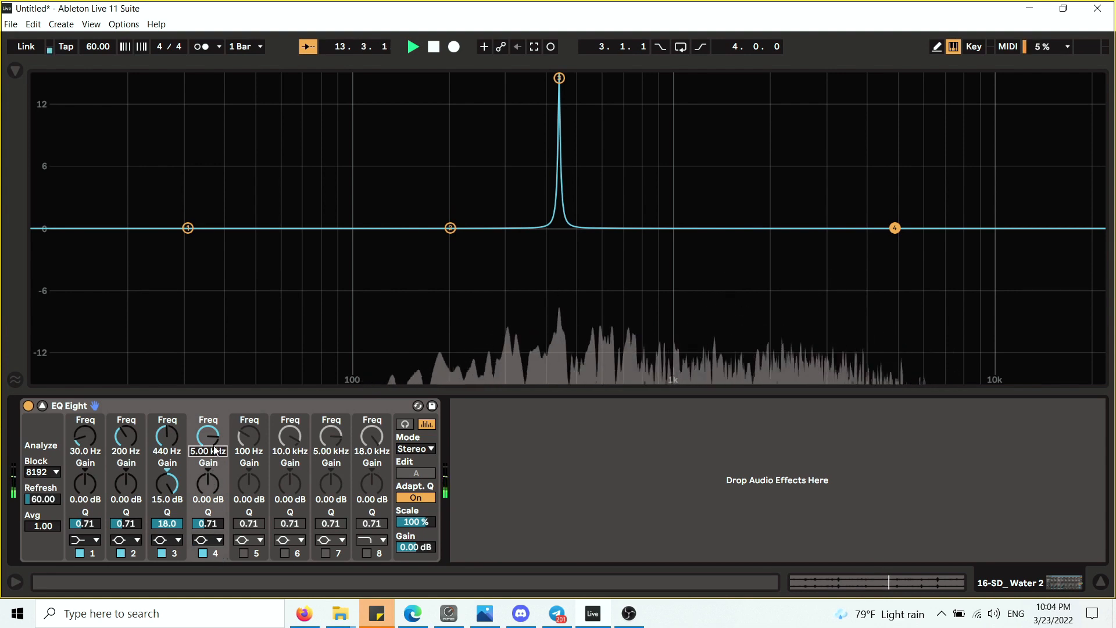
type("880")
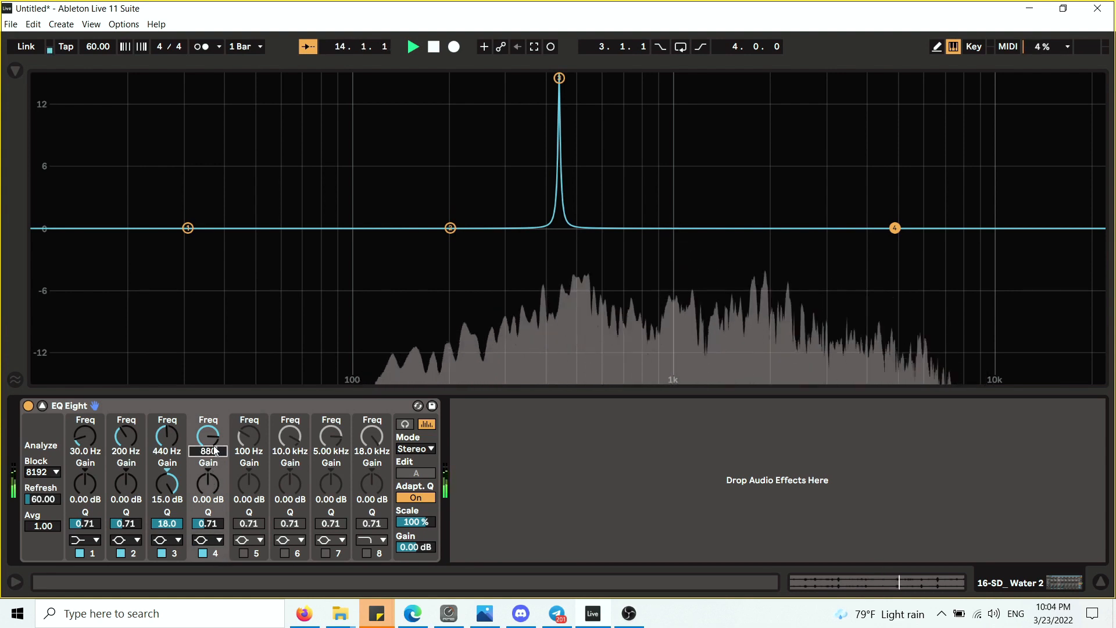
key("Return")
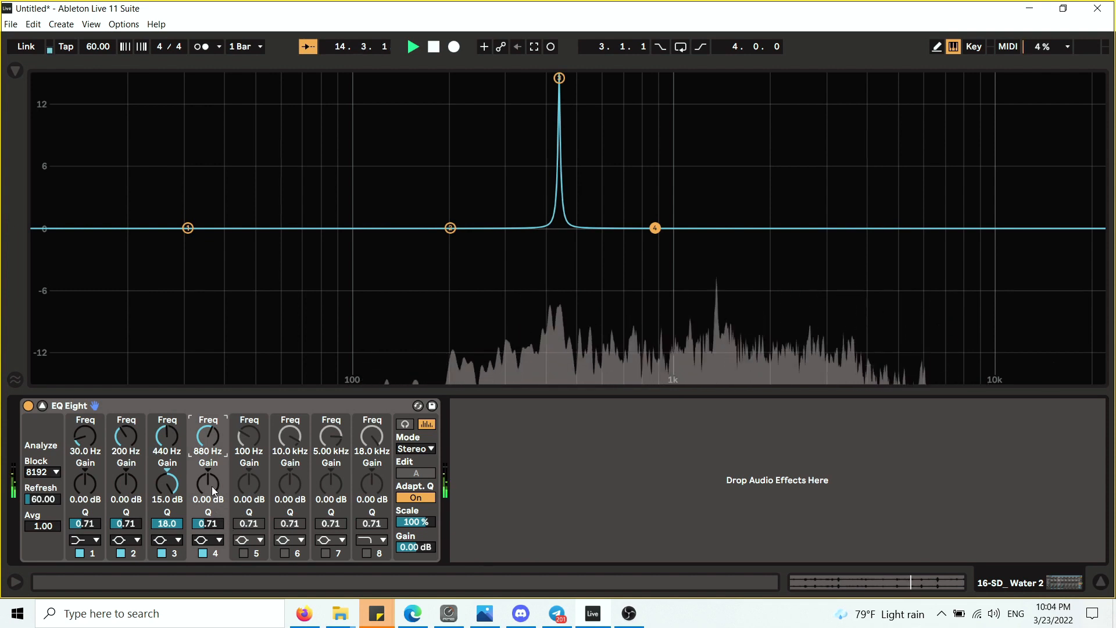
left_click_drag(212, 485, 211, 451)
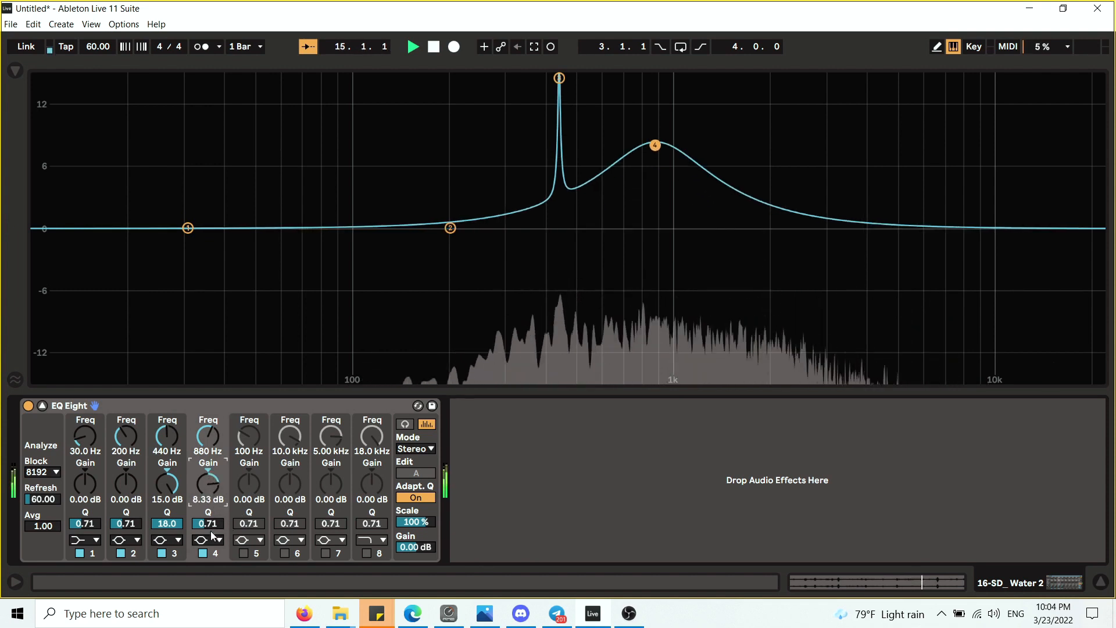
left_click_drag(214, 526, 208, 453)
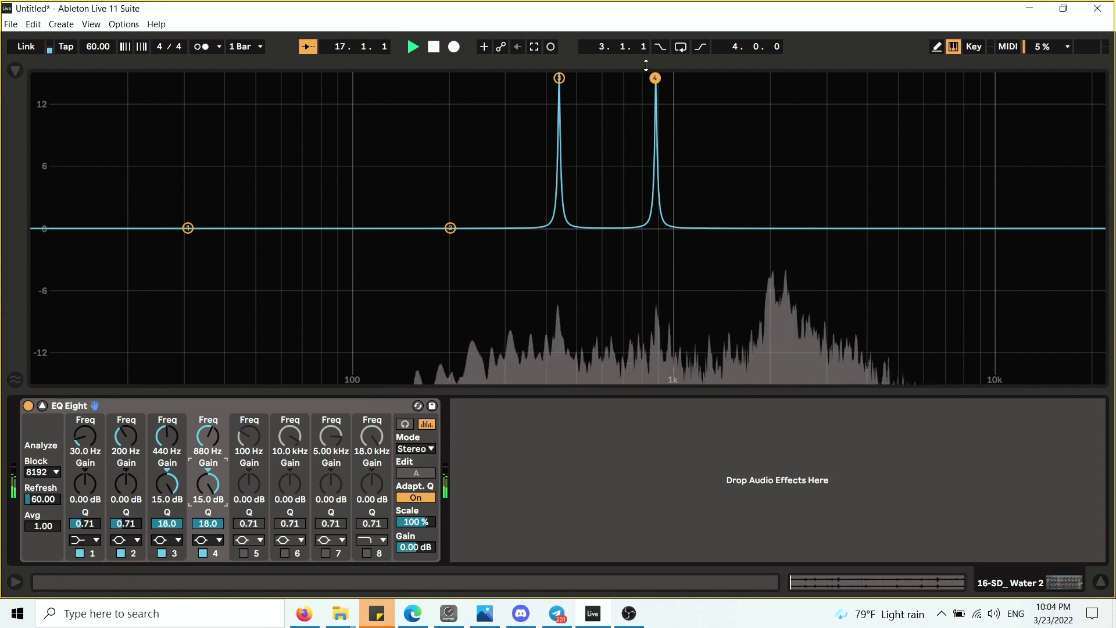
- Set EQ Eight band 2 to 220 Hz with 15 dB gain and Q 18
left_click(131, 455)
type("220")
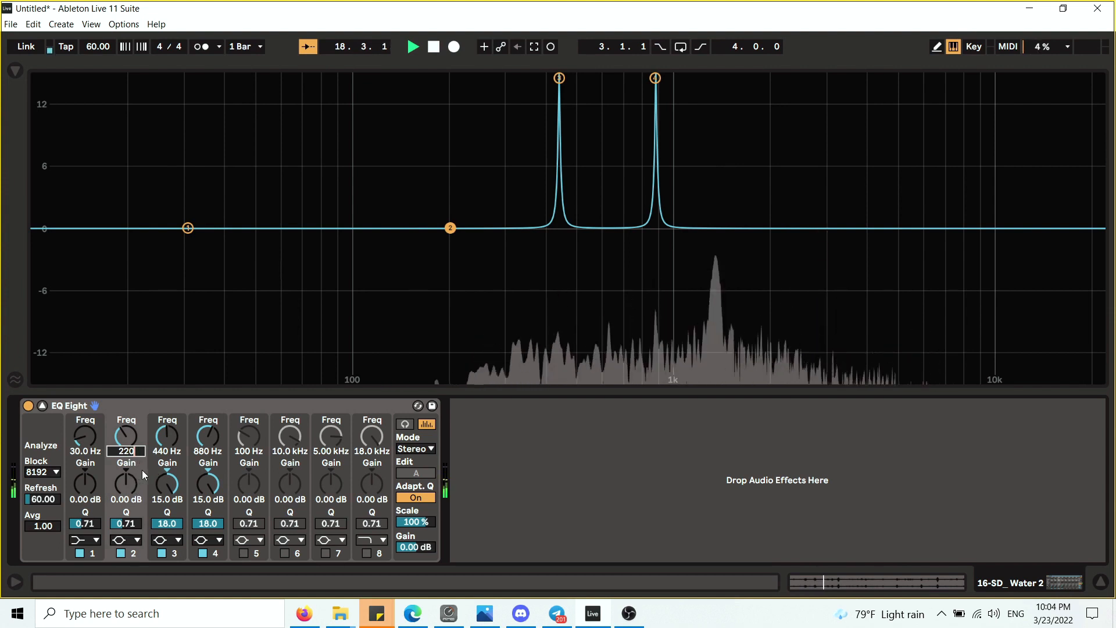
key("Return")
left_click_drag(126, 523, 126, 448)
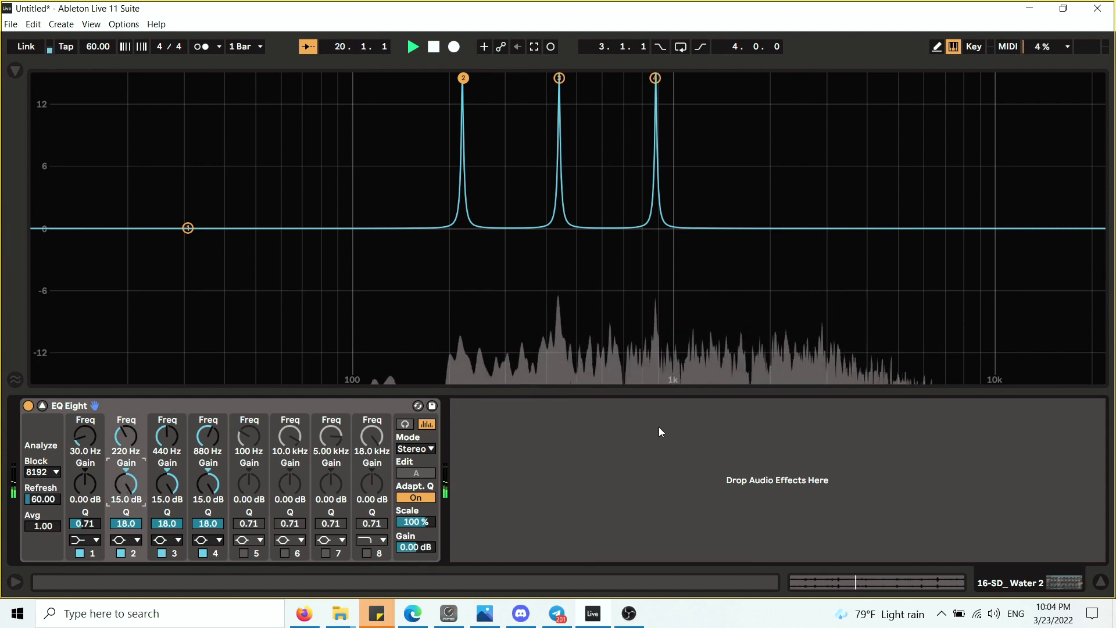
- Enable EQ Eight band 5 and set it to 110 Hz with 15 dB gain and Q 18
left_click(244, 553)
left_click(256, 447)
type("110")
key("Return")
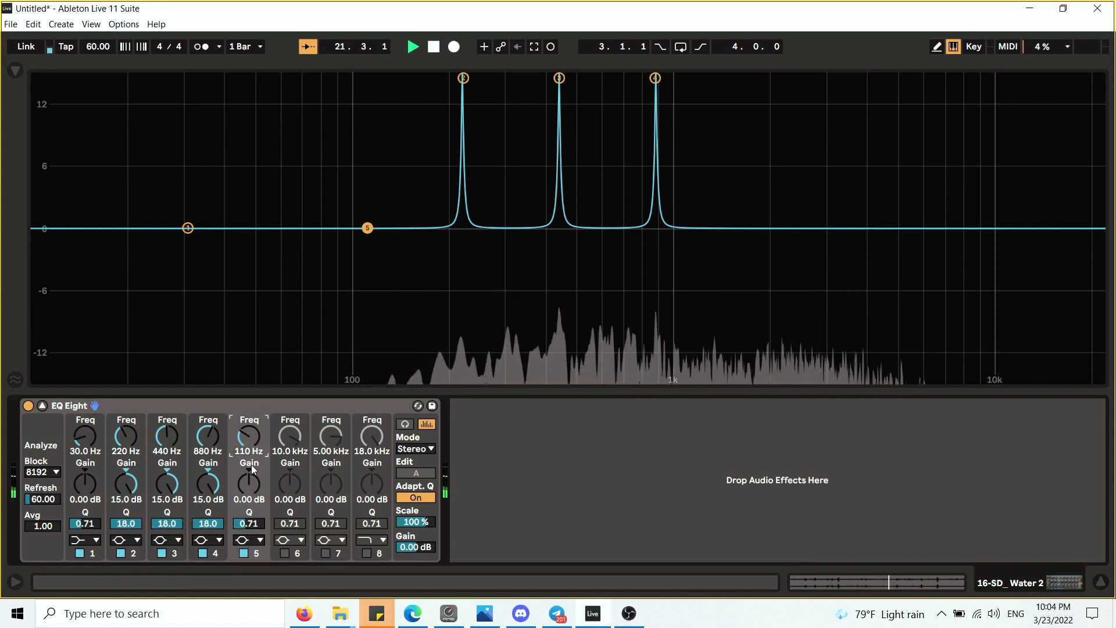
left_click_drag(251, 523, 249, 425)
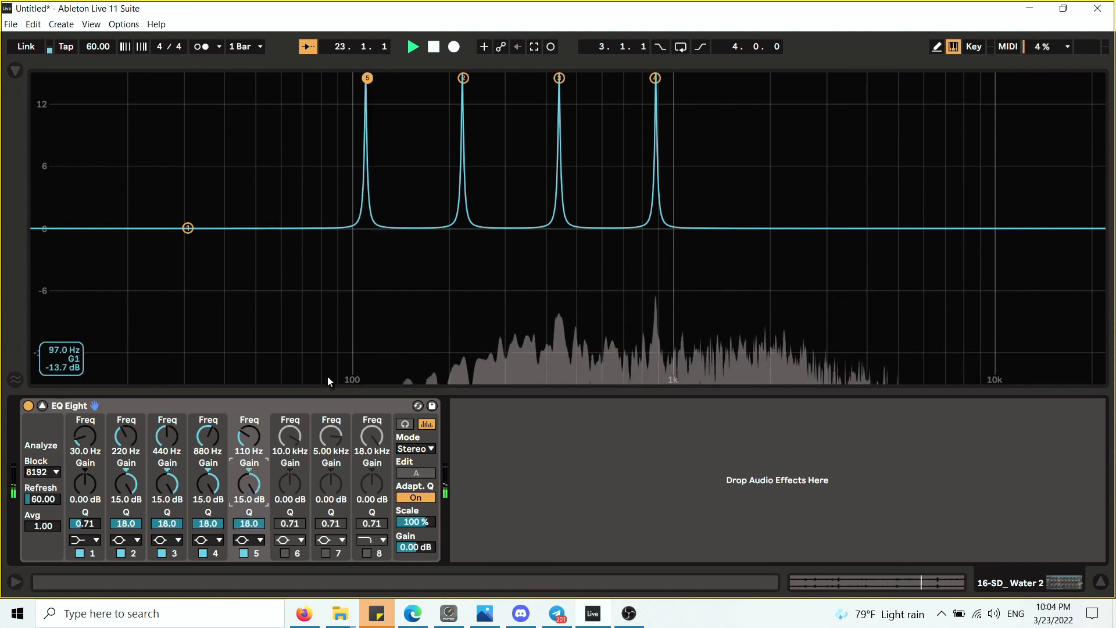
- Duplicate the EQ Eight twice to stack three identical instances on the water track
left_click(288, 401)
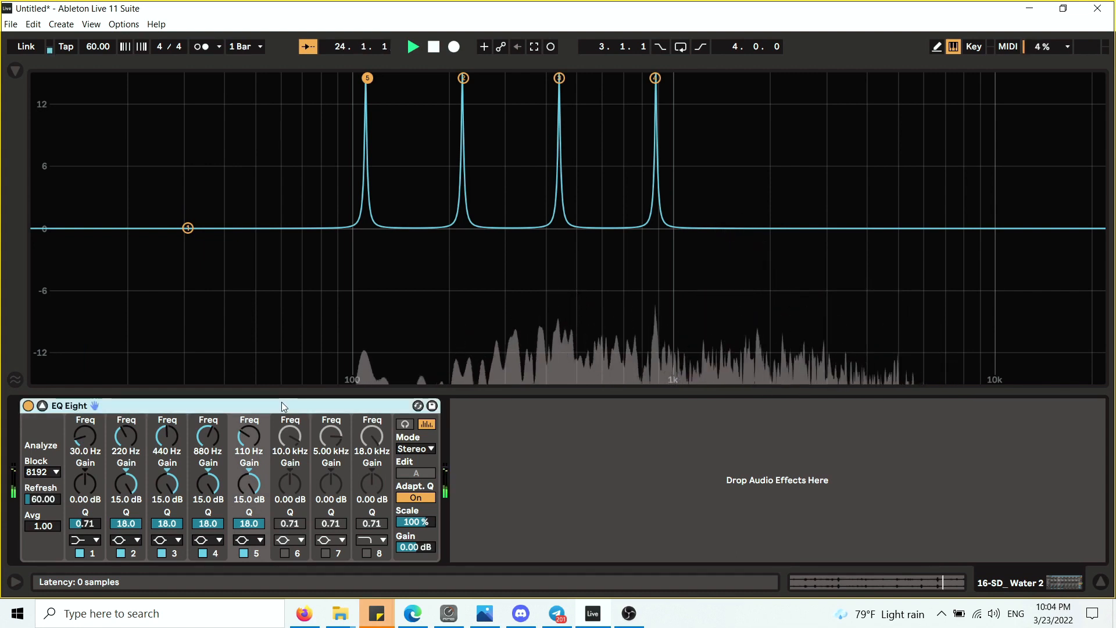
right_click(283, 405)
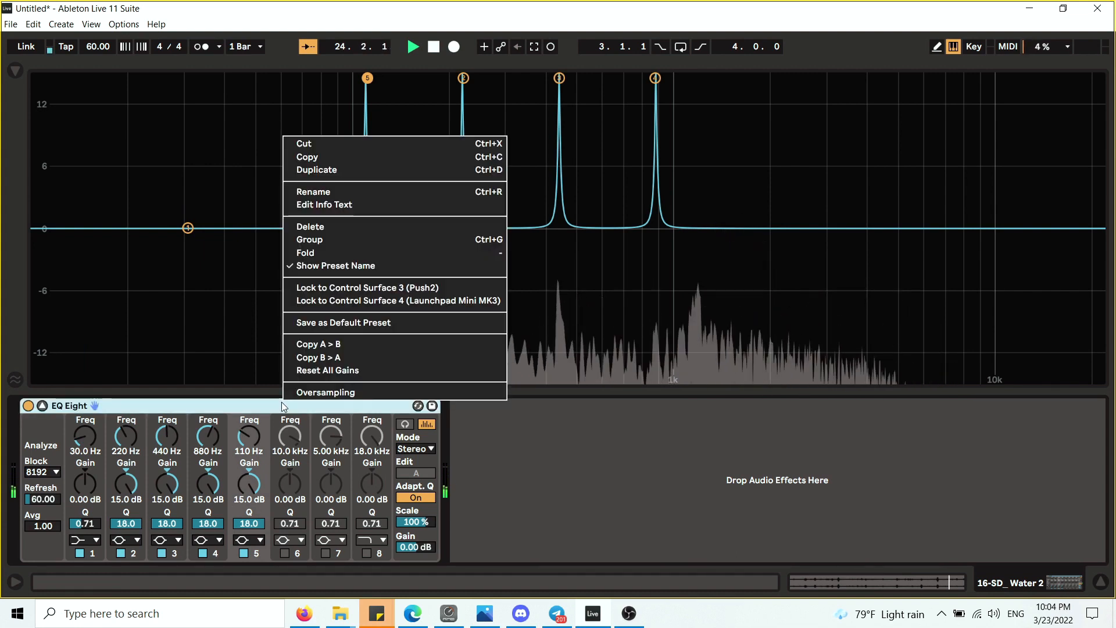
left_click(355, 172)
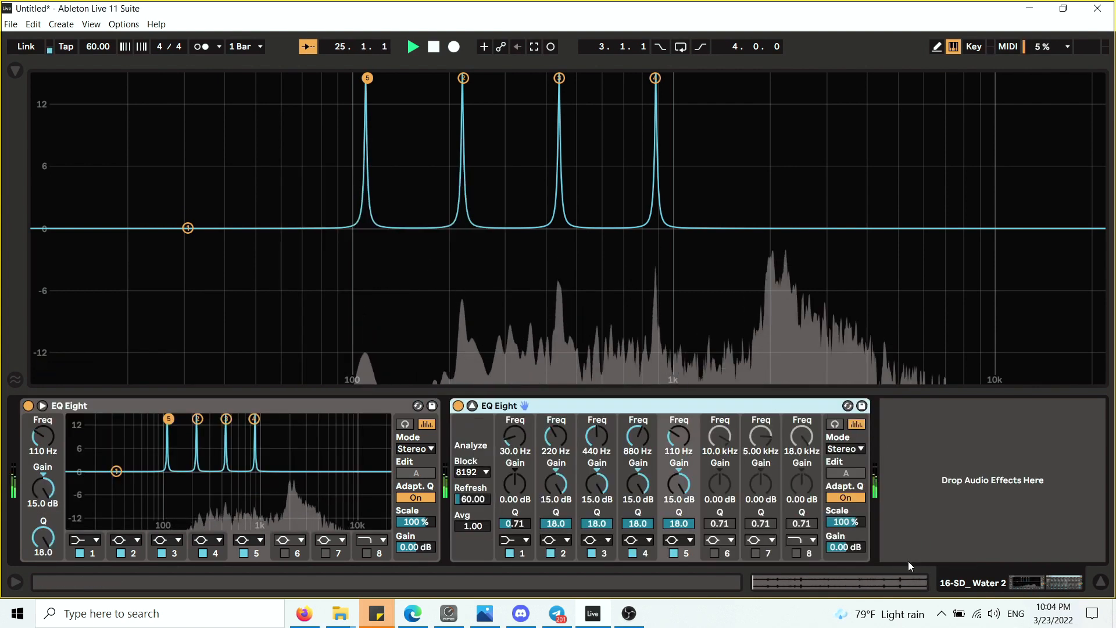
left_click(472, 407)
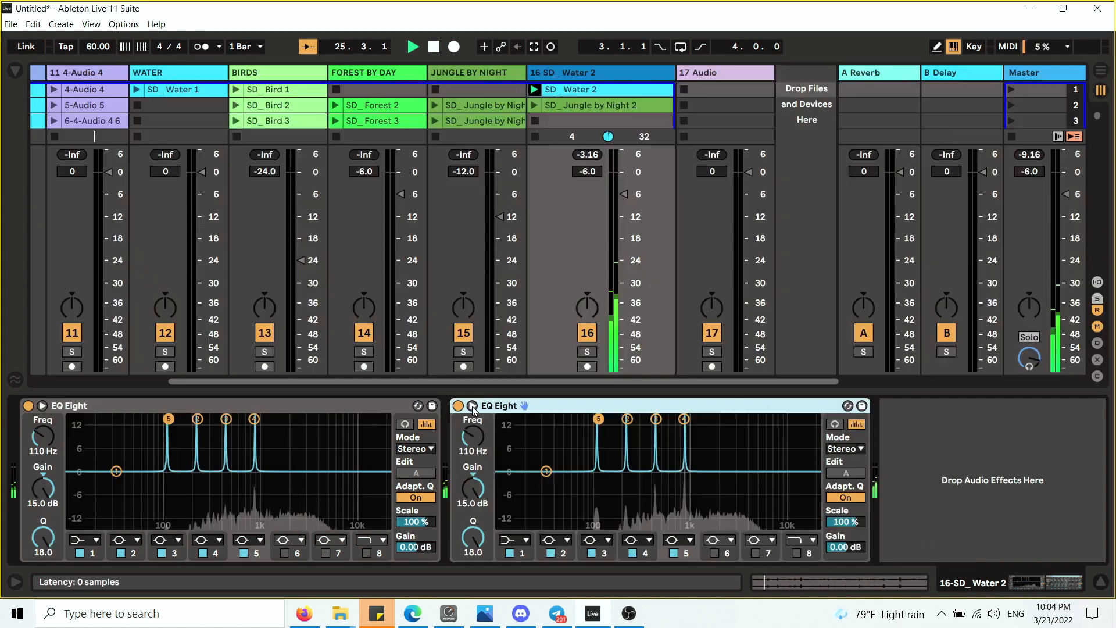
left_click(473, 407)
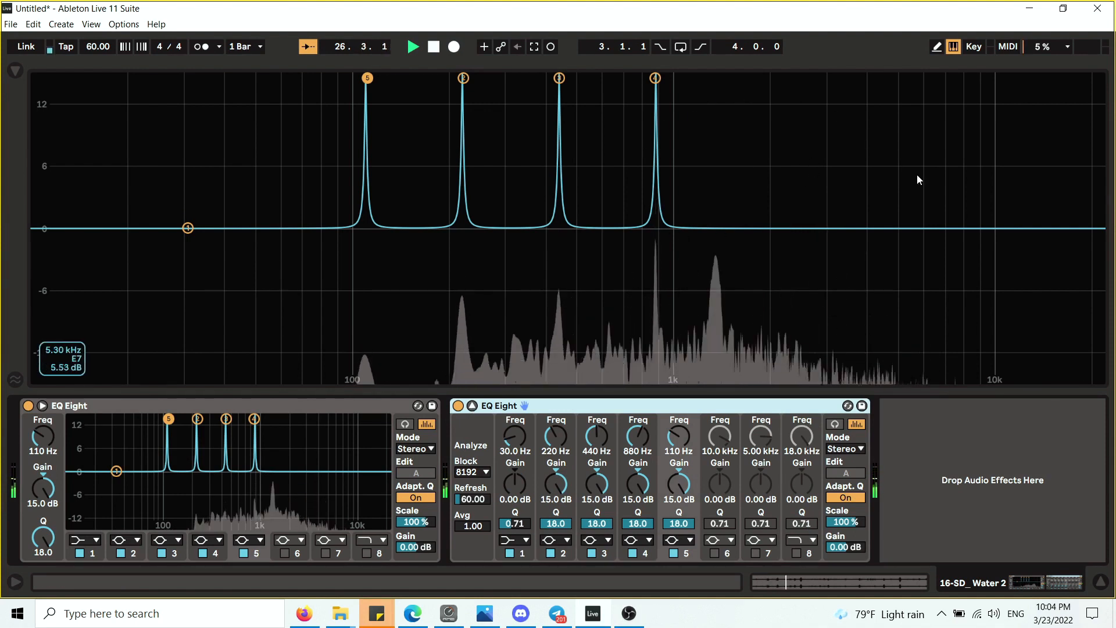
right_click(734, 399)
left_click(796, 165)
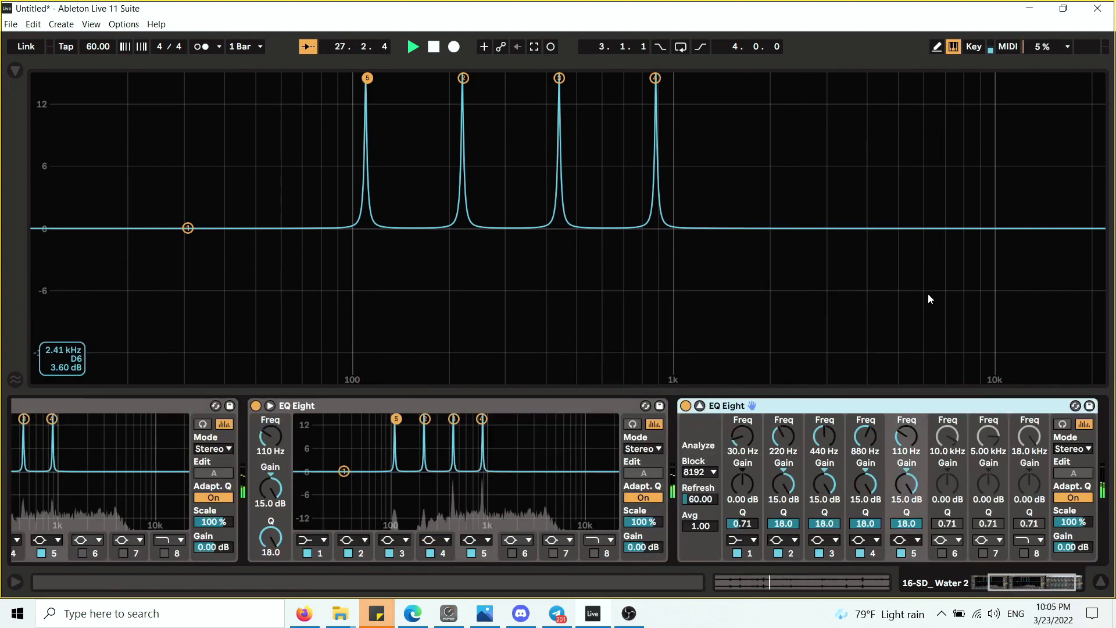
scroll(1029, 589, "right", 2)
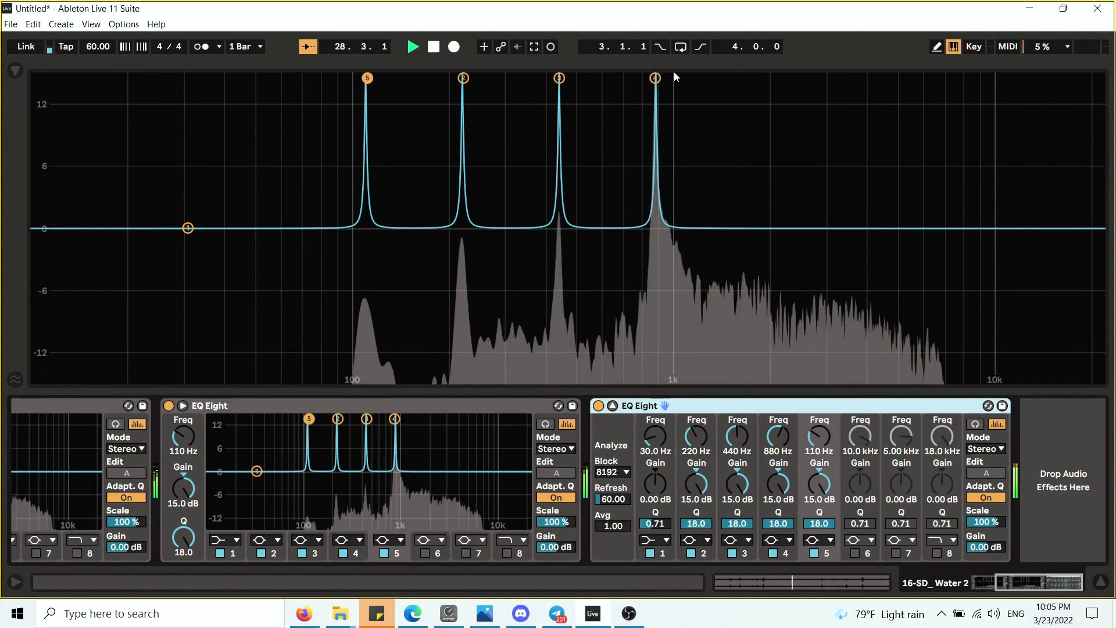
- In the last EQ Eight, set band 4 to 6.19 dB gain and Q 6.80, and band 3 to 8.33 dB gain and Q 4.53
left_click(656, 79)
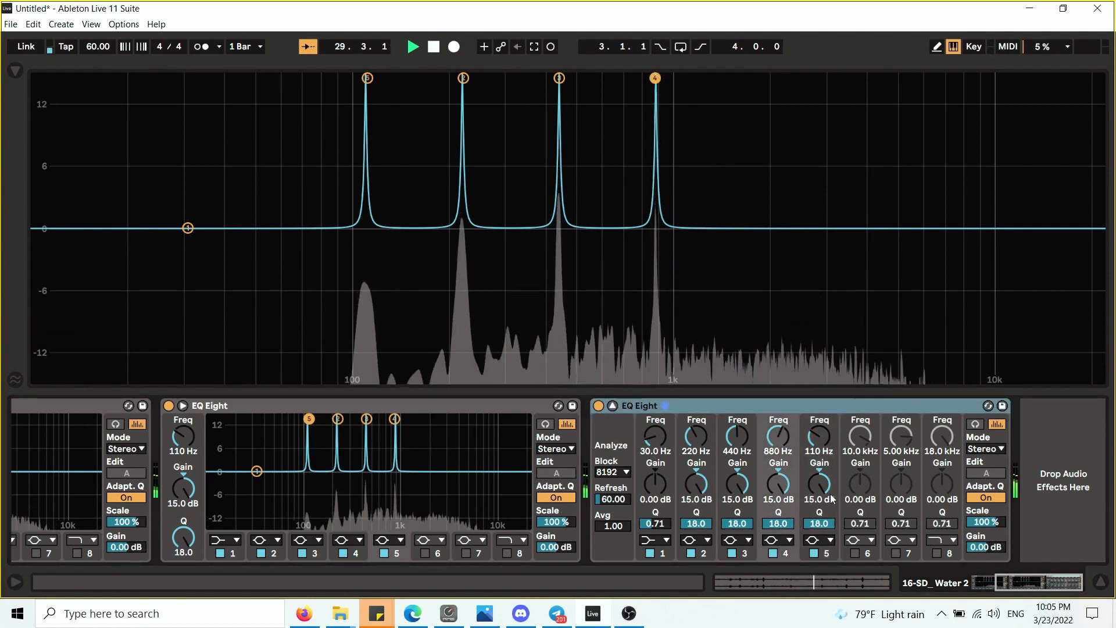
left_click_drag(778, 482, 737, 502)
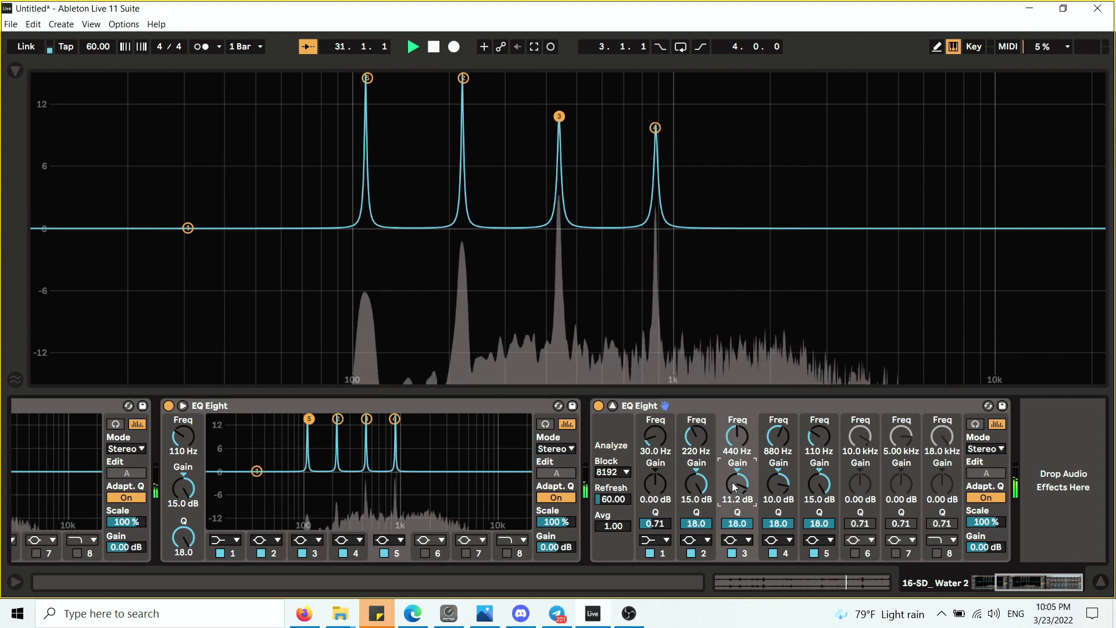
left_click(656, 128)
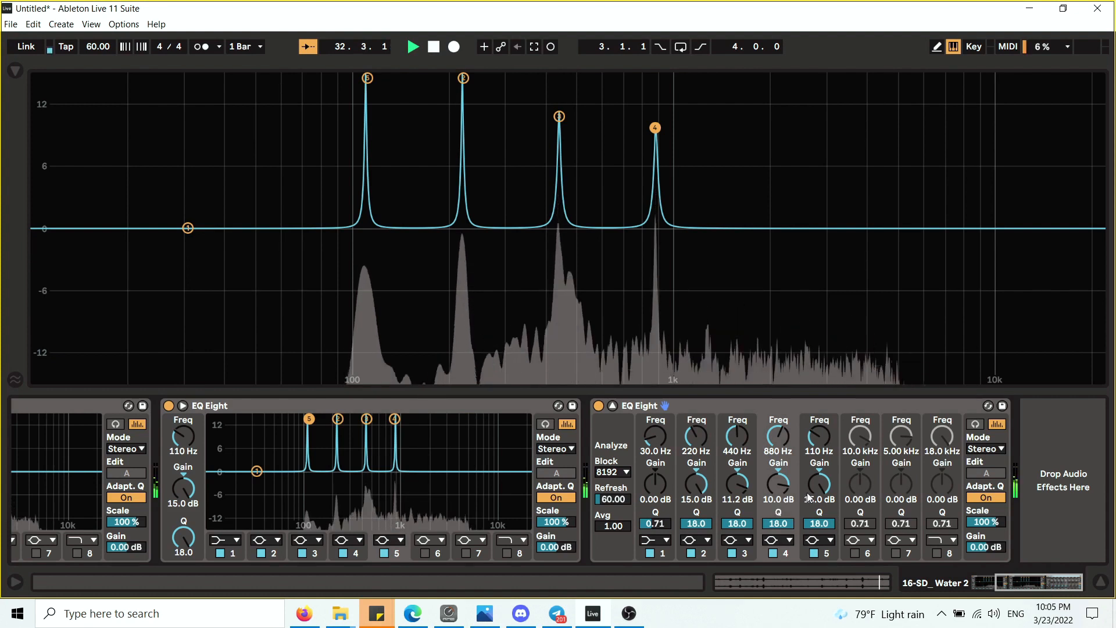
left_click_drag(778, 523, 778, 534)
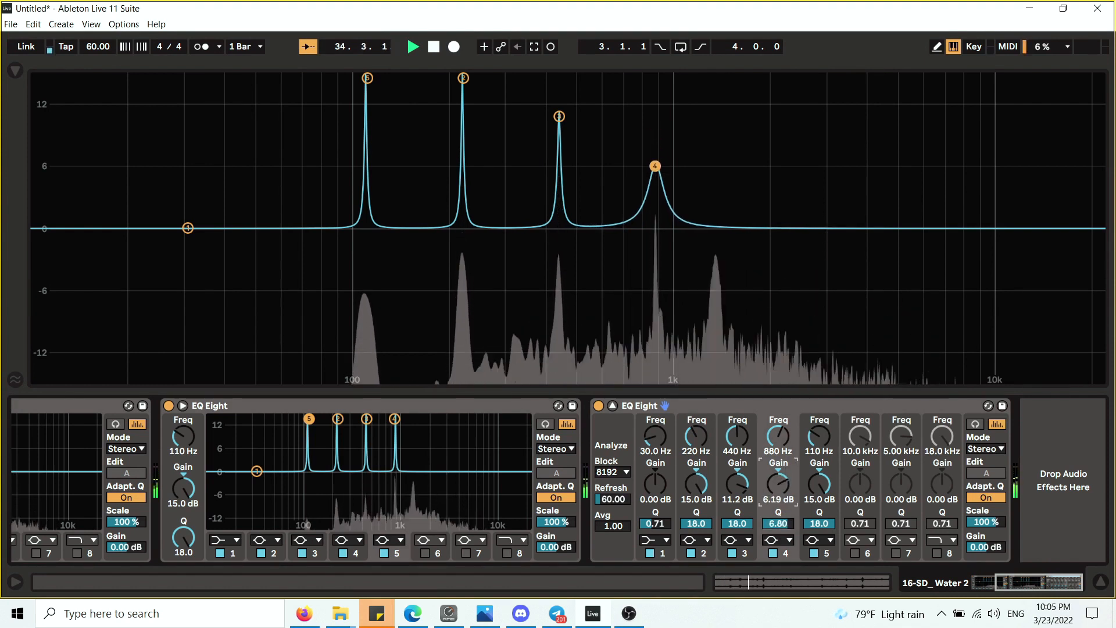
left_click(739, 523)
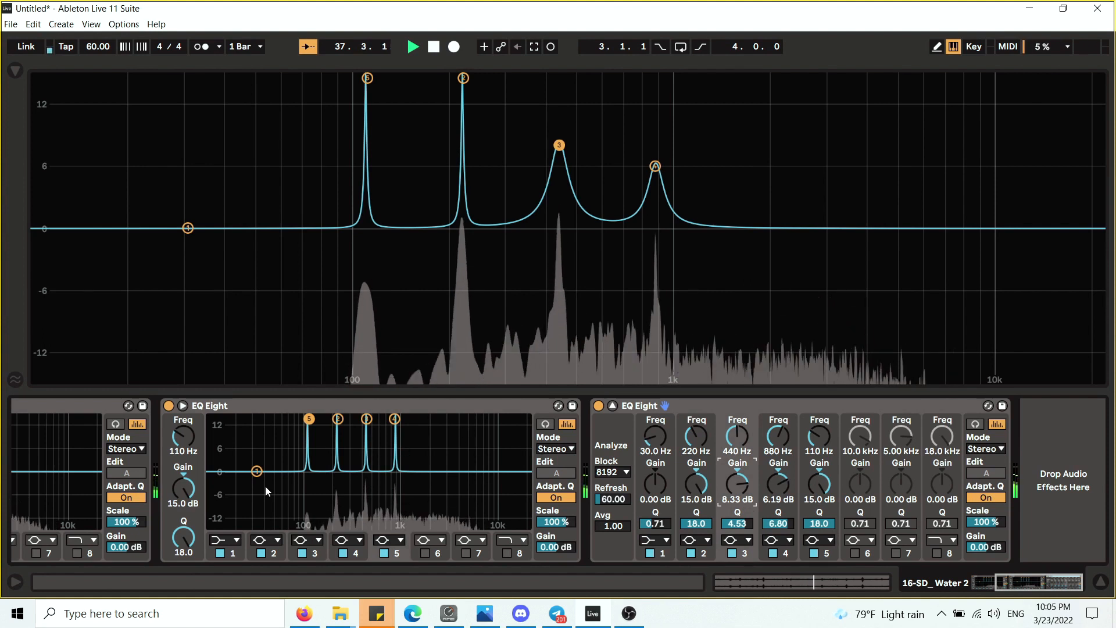
- In the middle EQ Eight, lower band 4's gain, set band 3 to 10.5 dB and Q 4.25, band 5 to Q 5.02 and band 2 to Q 6.16
left_click(360, 554)
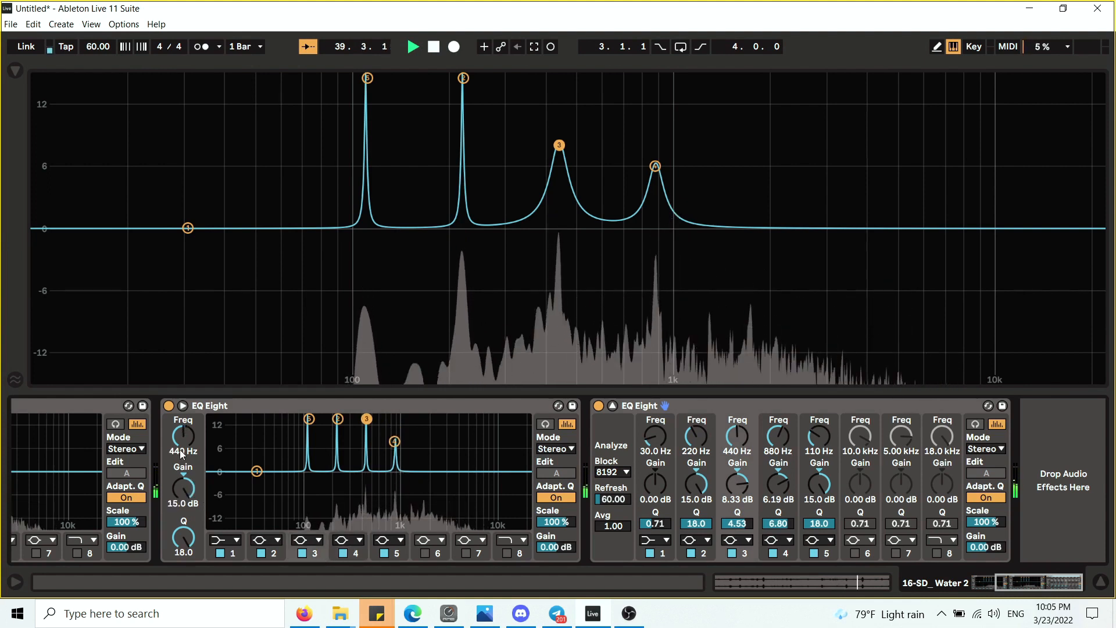
left_click_drag(189, 484, 189, 494)
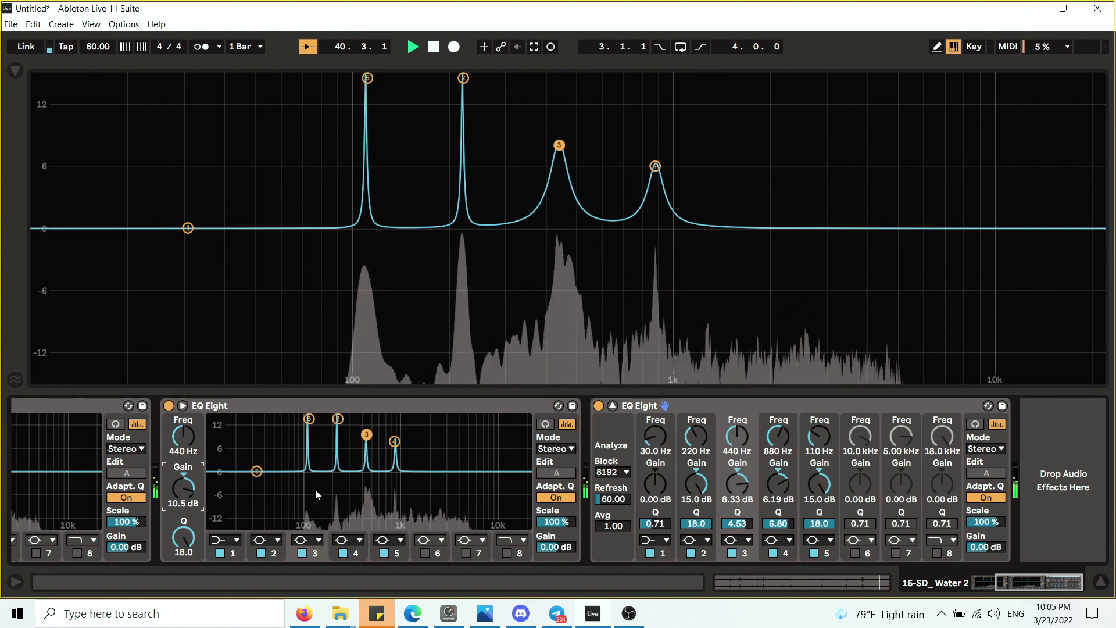
left_click(393, 555)
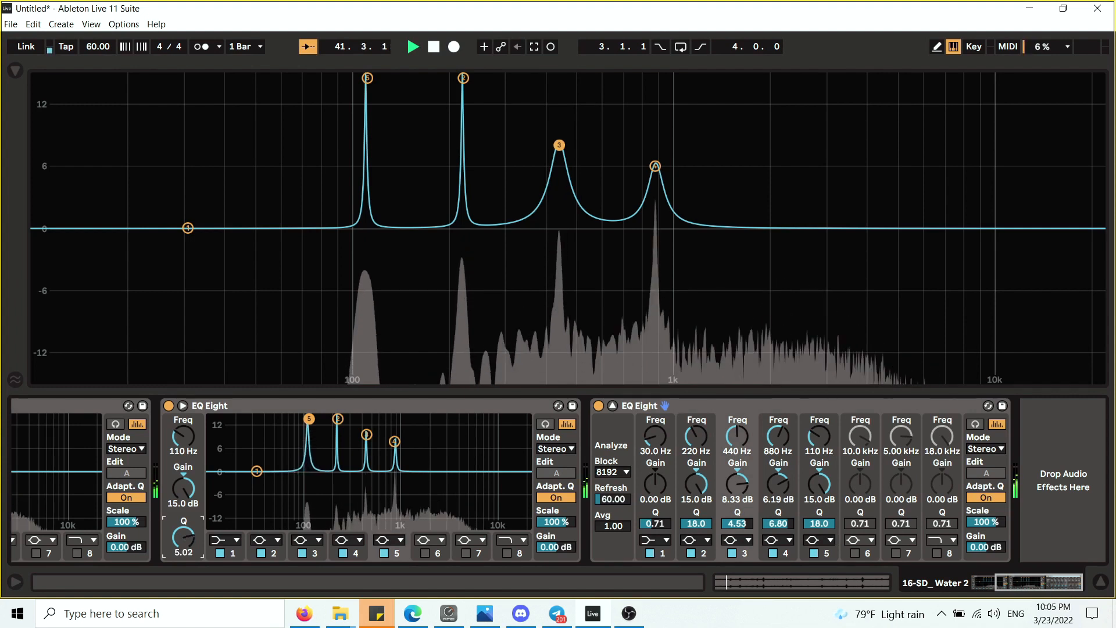
left_click(279, 556)
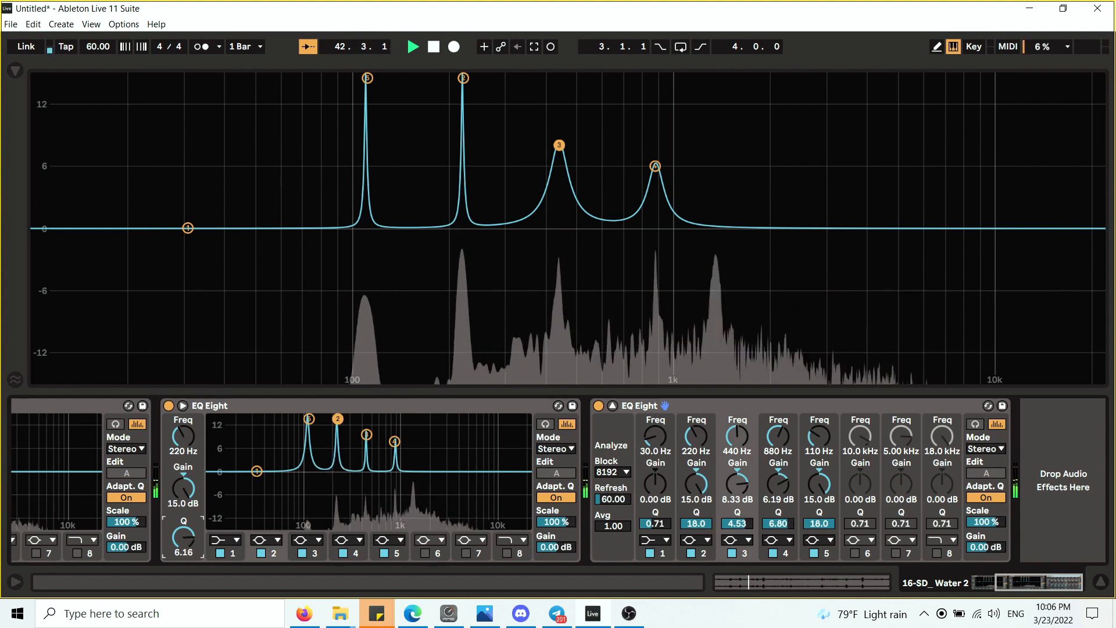
left_click_drag(183, 537, 184, 543)
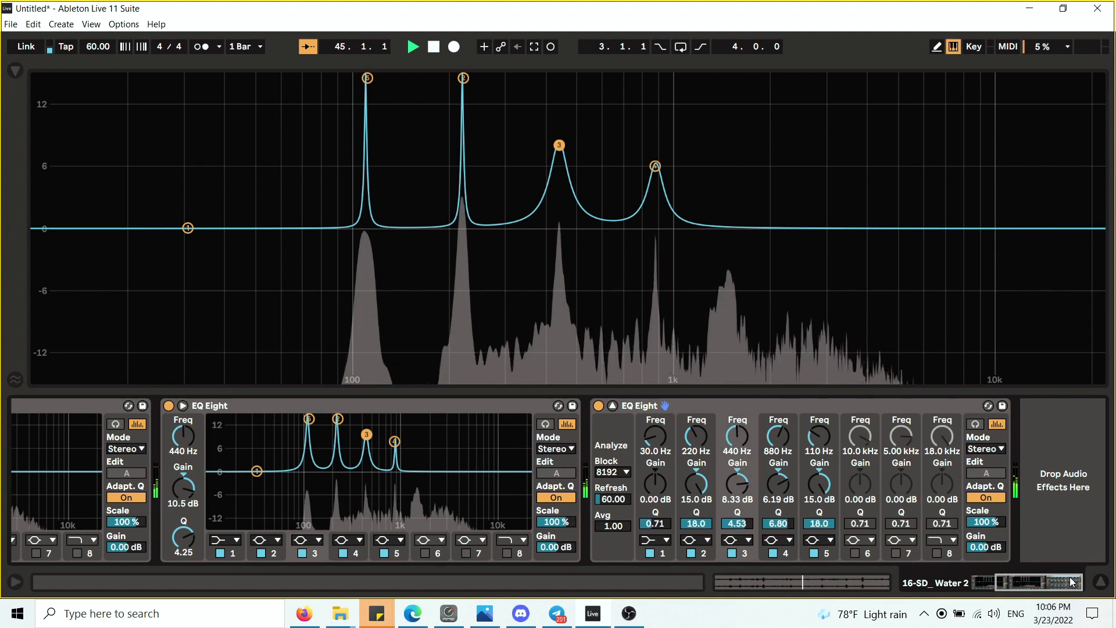
- Add a Compressor from the Dynamics audio effects after the last EQ Eight on the water track
mouse_move(1069, 583)
left_mouse_down()
mouse_move(1035, 582)
mouse_move(1069, 582)
left_mouse_up()
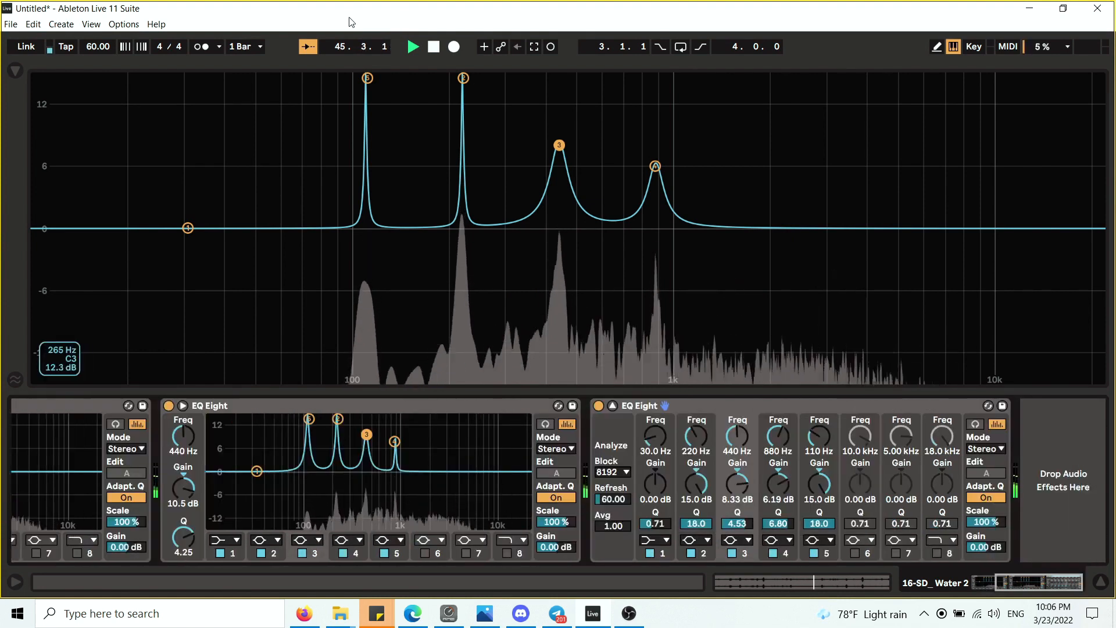
left_click(21, 70)
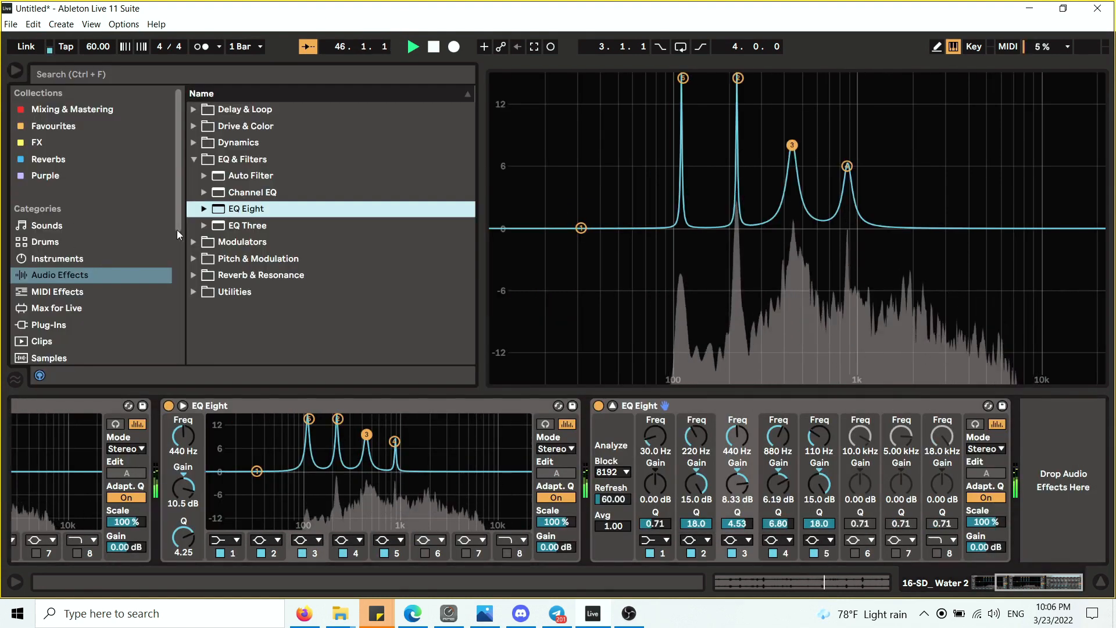
left_click(193, 158)
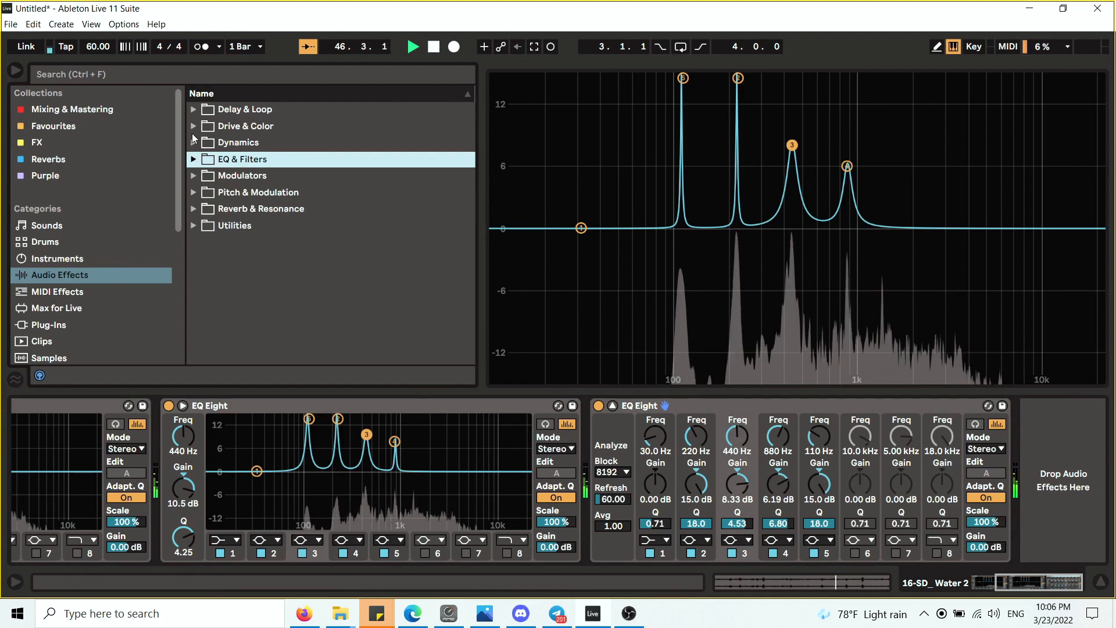
left_click(193, 143)
double_click(260, 164)
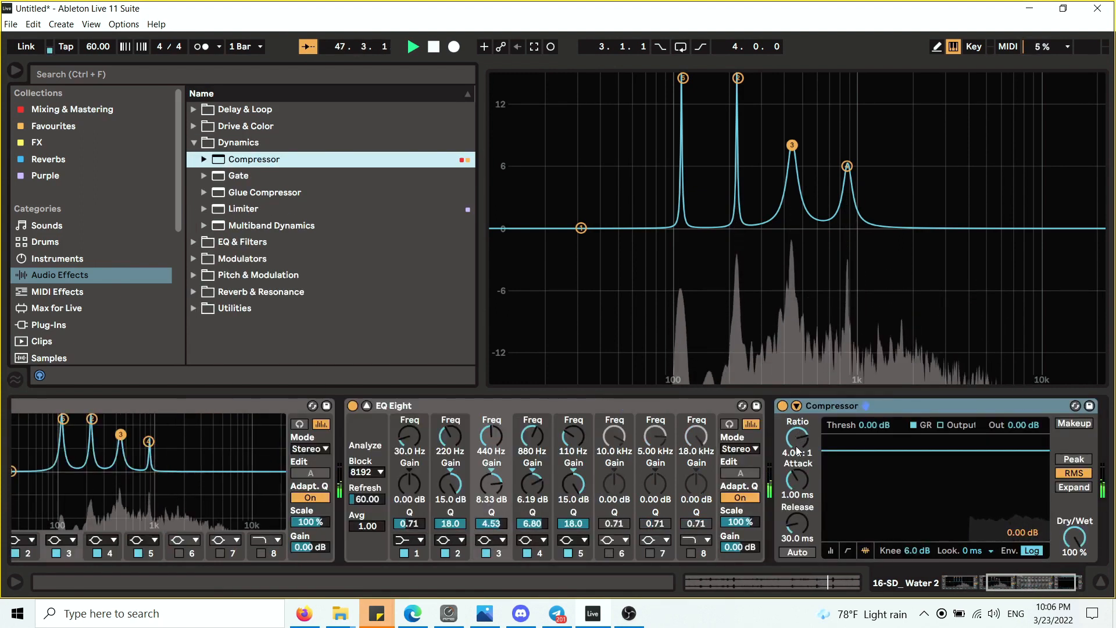
- Set the Compressor to an inf:1 ratio, 0.22 ms attack, Peak mode and a threshold of -18 dB
left_click(798, 442)
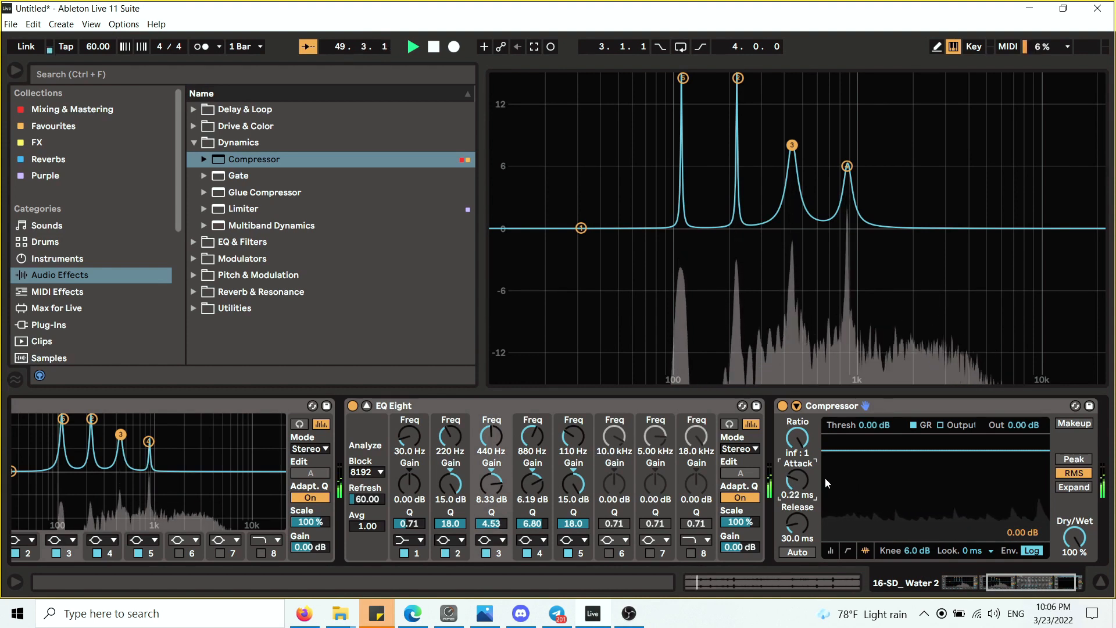
left_click(1075, 460)
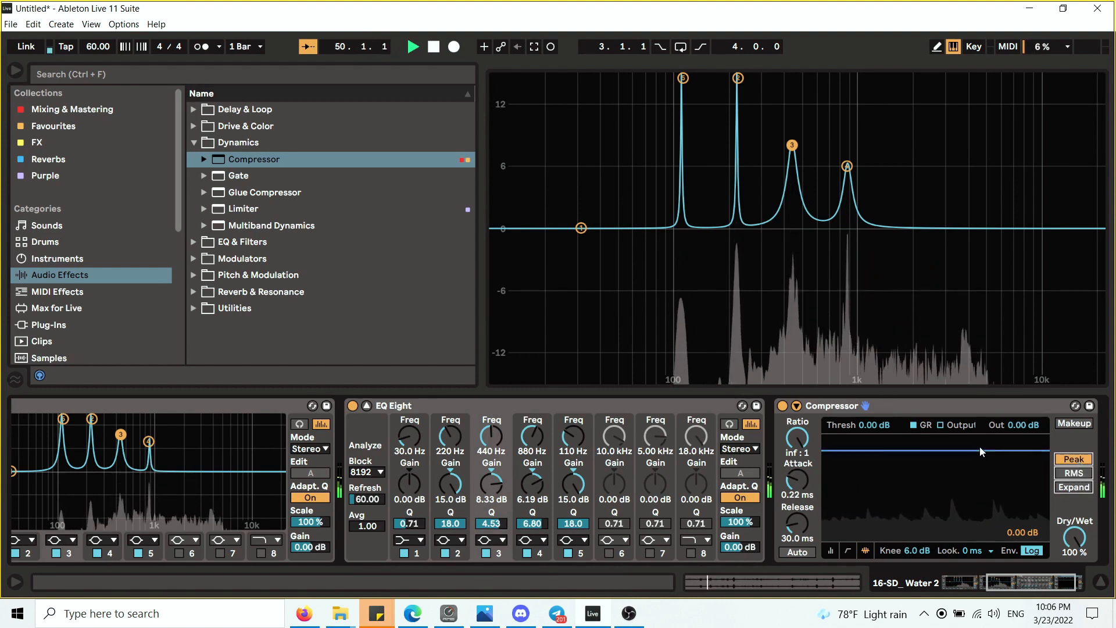
left_click_drag(967, 451, 966, 496)
left_click(888, 424)
type("-18")
key("Return")
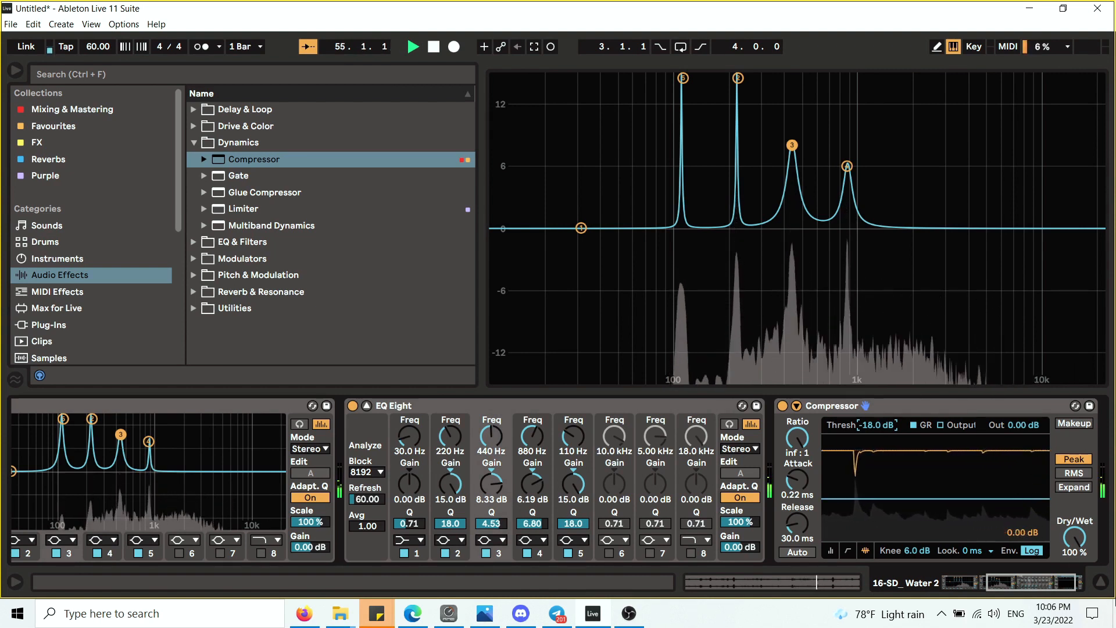
- Insert an audio track after the water track and route its input from 16-SD_ Water 2, Post Mixer
left_click(1100, 581)
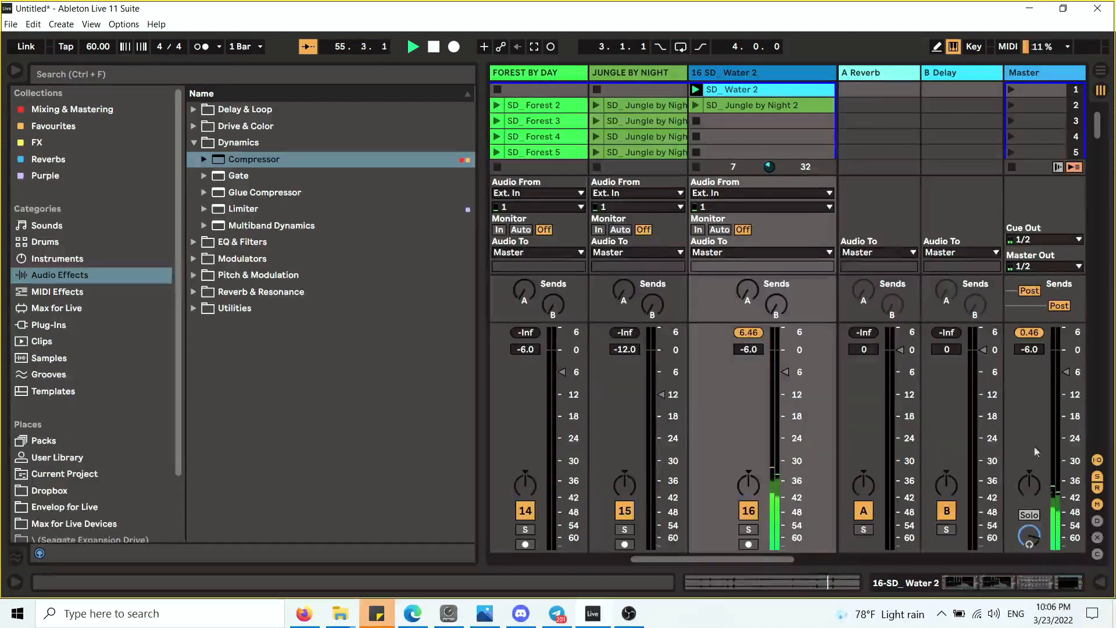
left_click(17, 72)
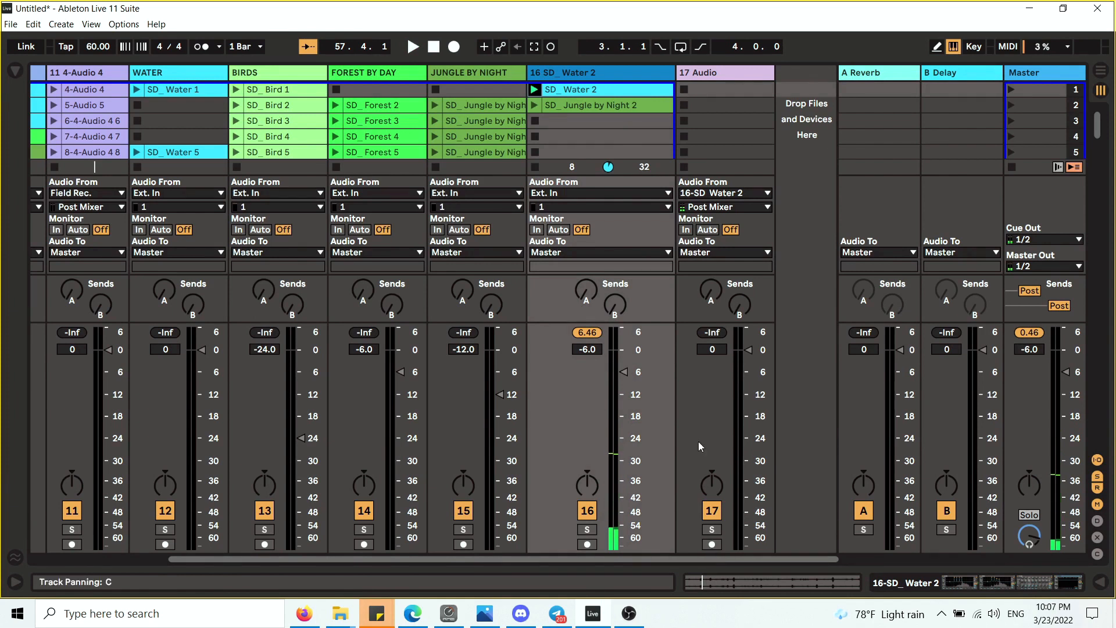
left_click(738, 71)
left_click(603, 75)
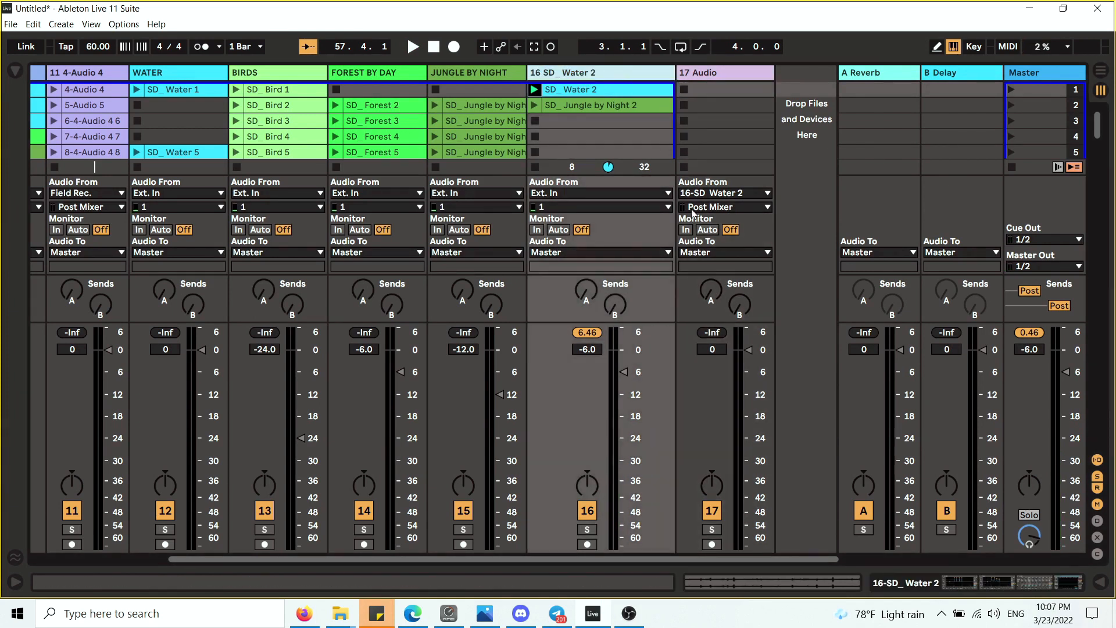
left_click(735, 193)
left_click(727, 172)
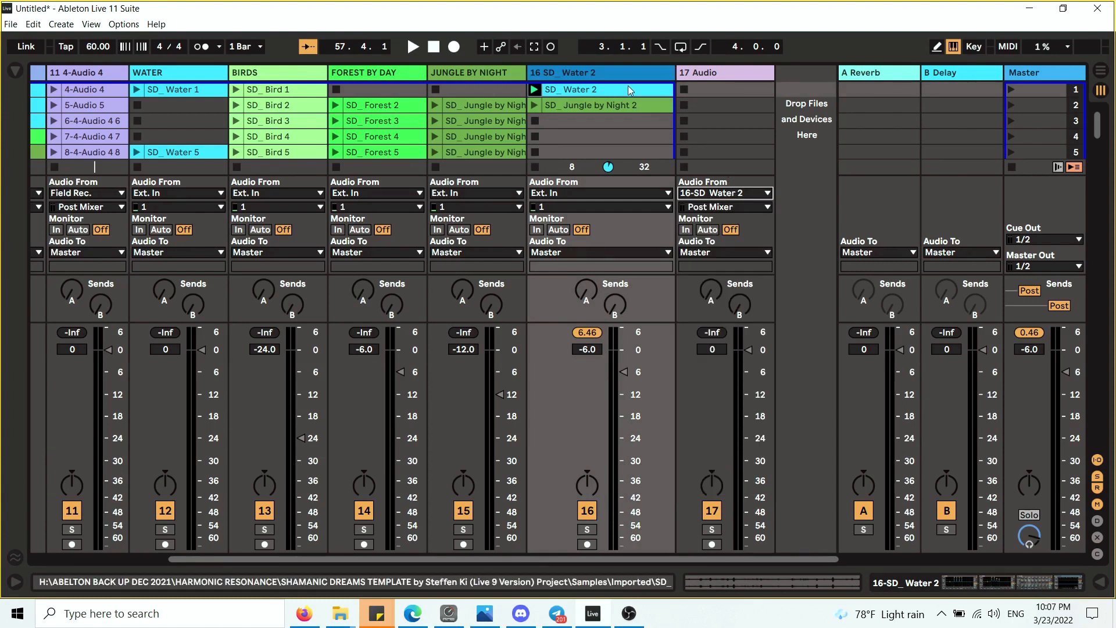
left_click(715, 194)
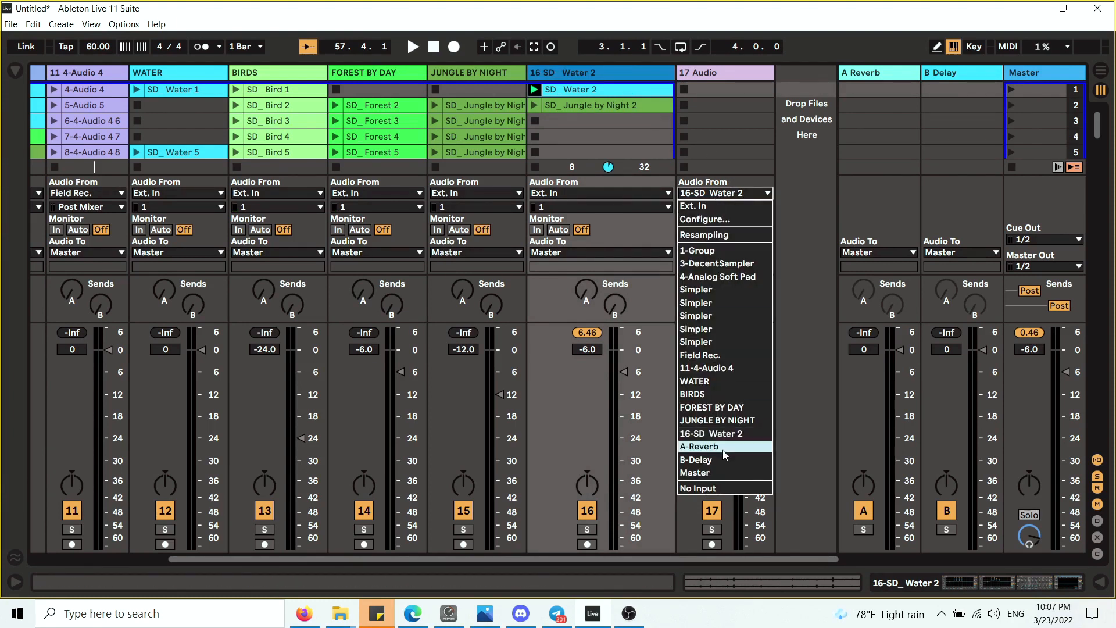
left_click(736, 434)
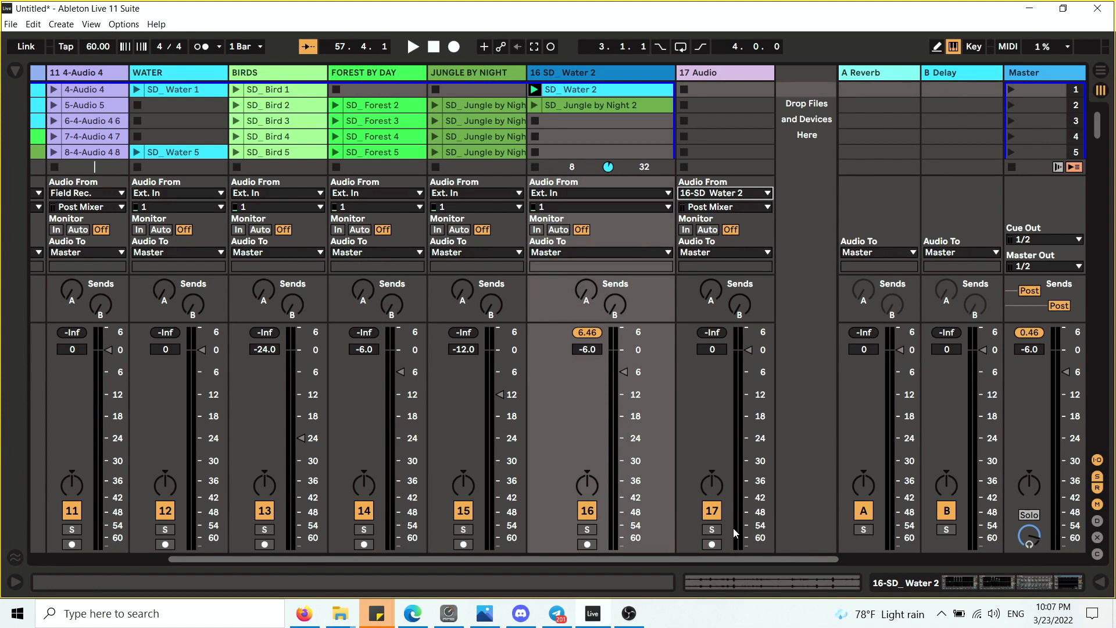
- Arm track 17, record the processed water sound into its first slot, loop the clip over four bars and play it
left_click(712, 545)
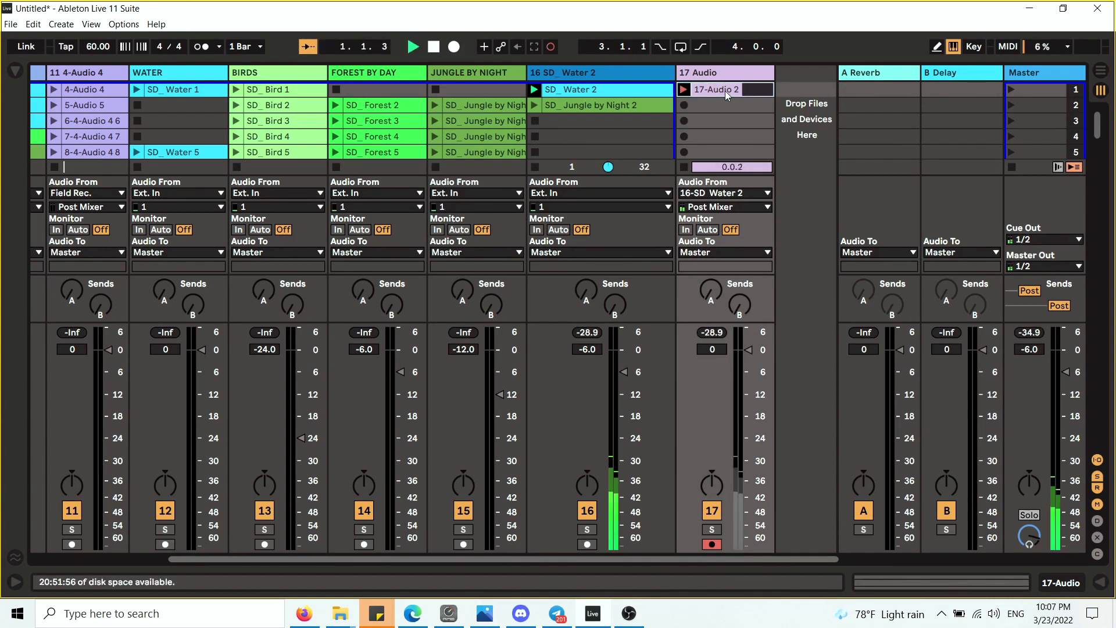
double_click(725, 90)
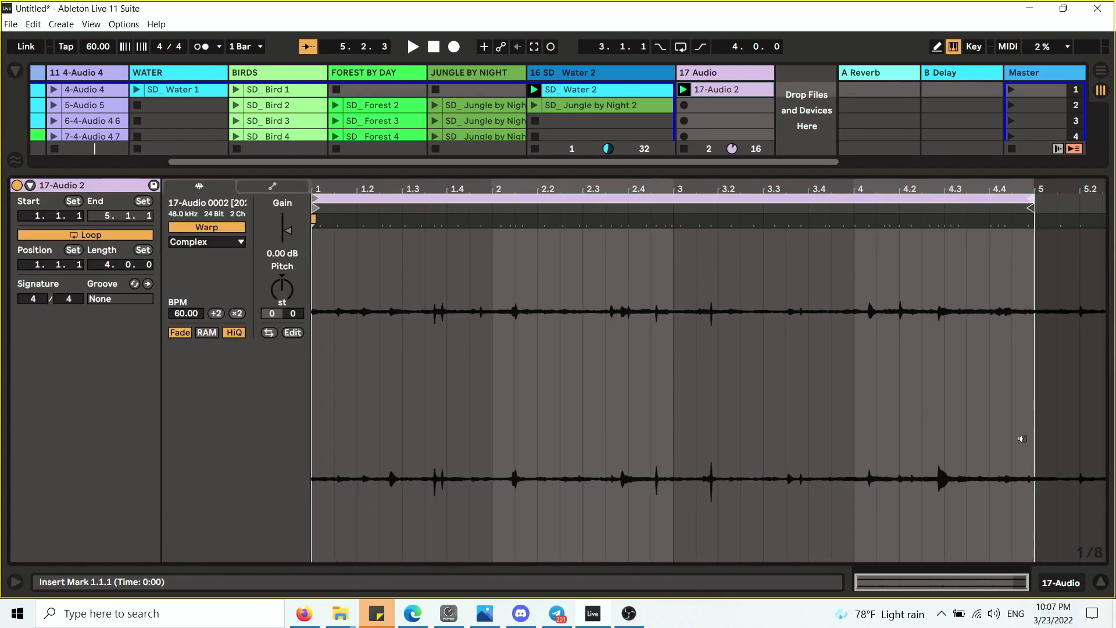
left_click(684, 89)
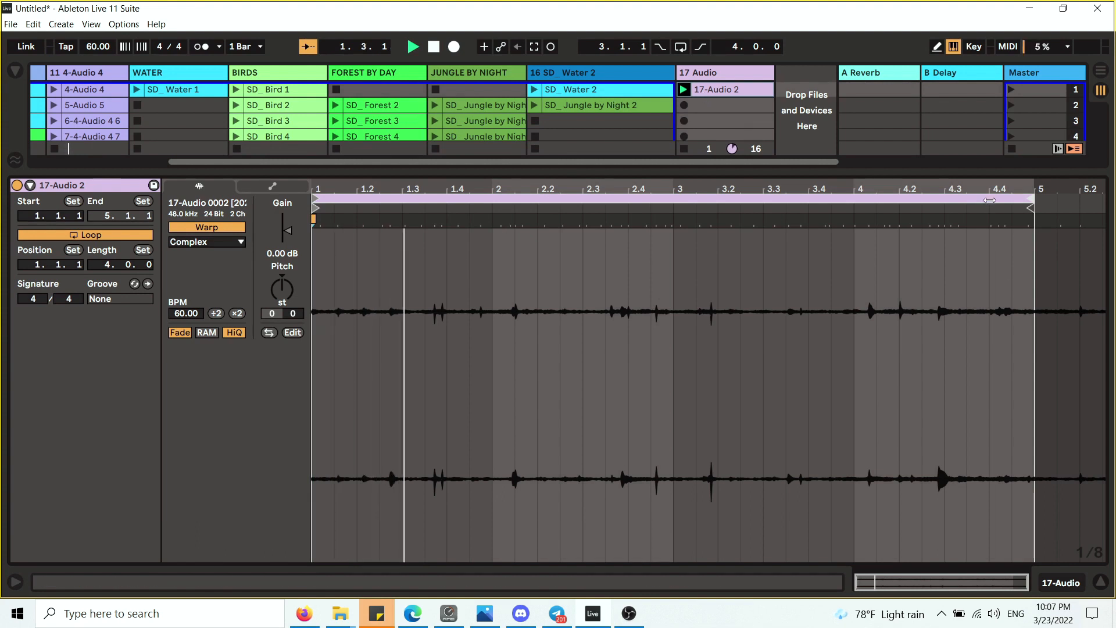
- Crop the recorded water clip on track 17 to its loop and return to the mixer
right_click(721, 90)
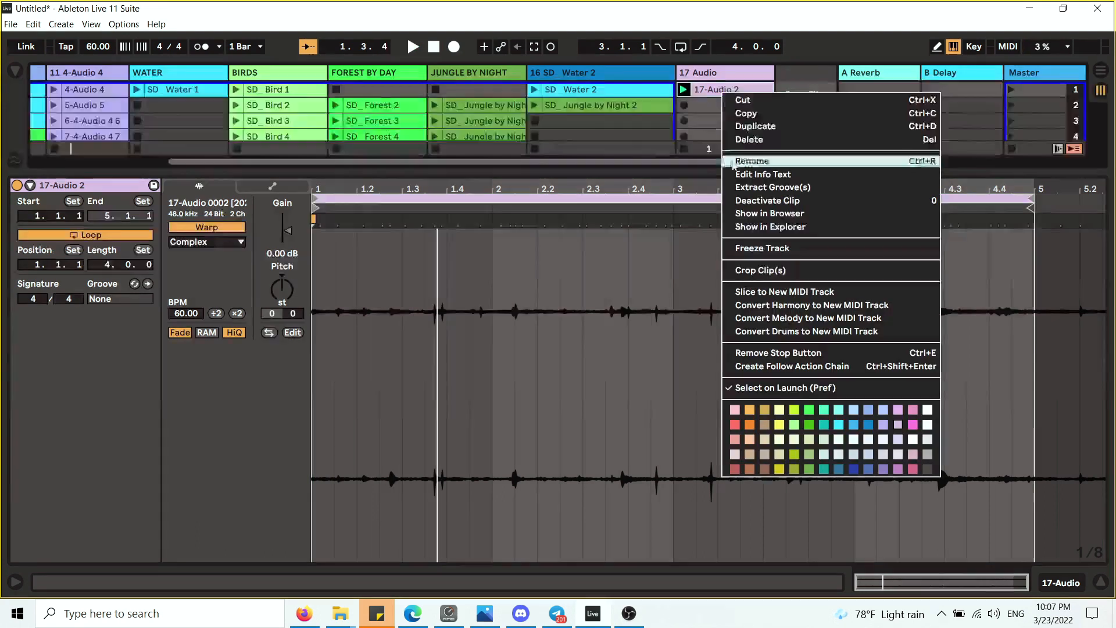
left_click(756, 270)
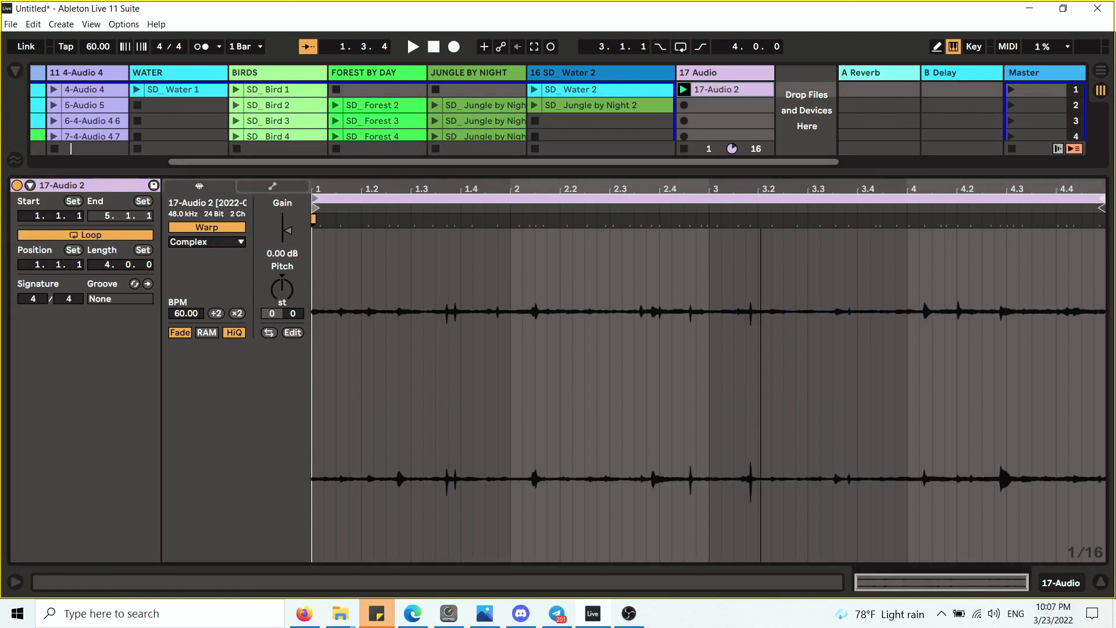
left_click(1102, 583)
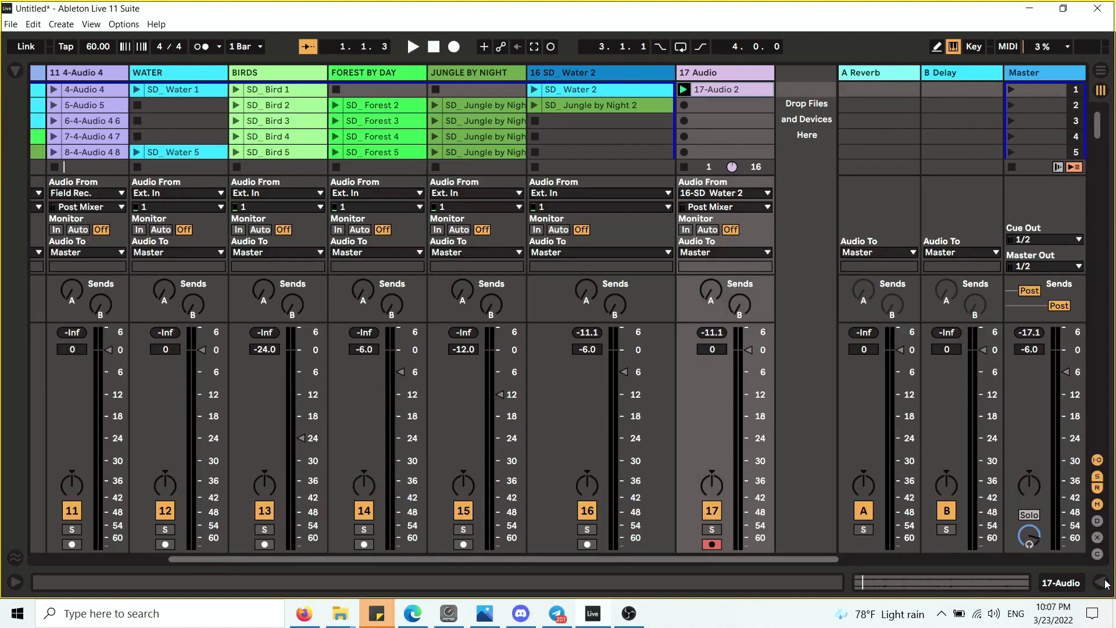
- Insert a MIDI track after the 17 Audio track
left_click(753, 69)
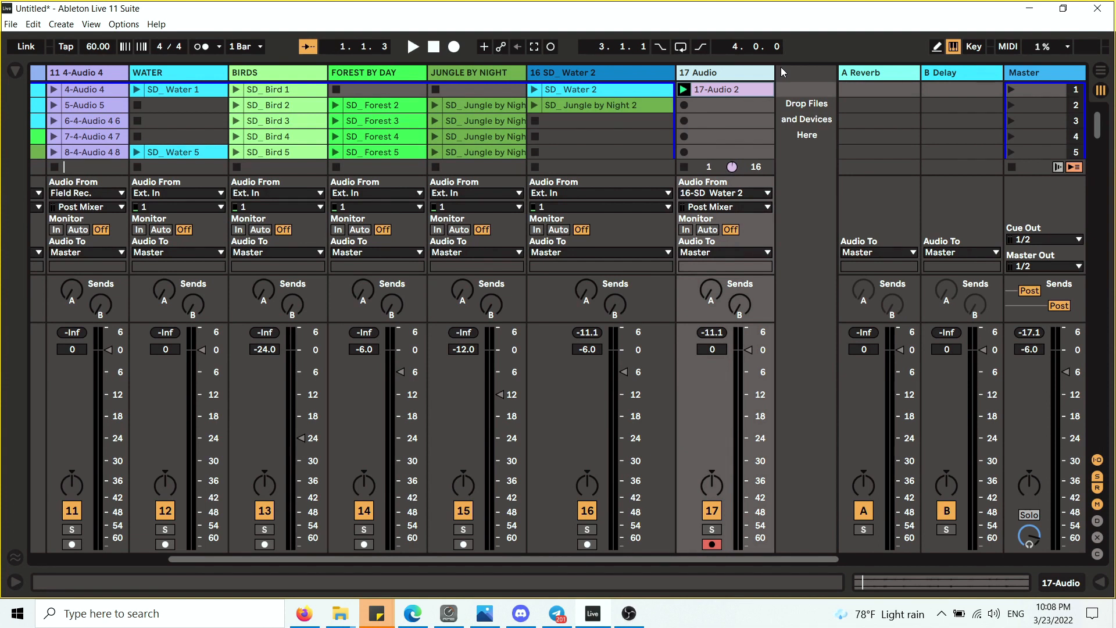
right_click(781, 68)
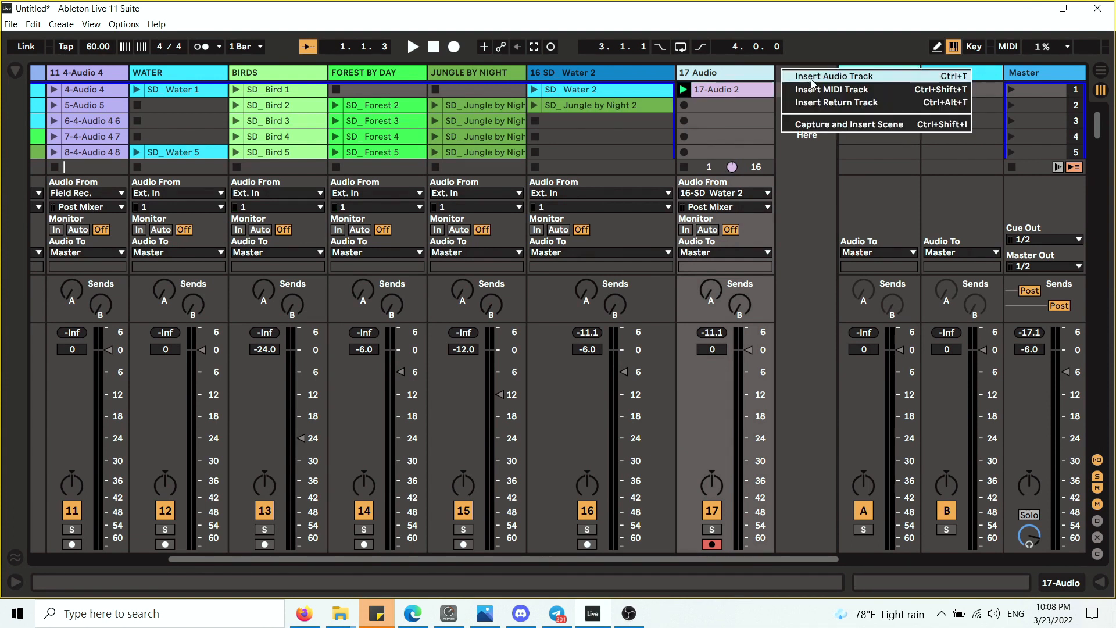
left_click(824, 91)
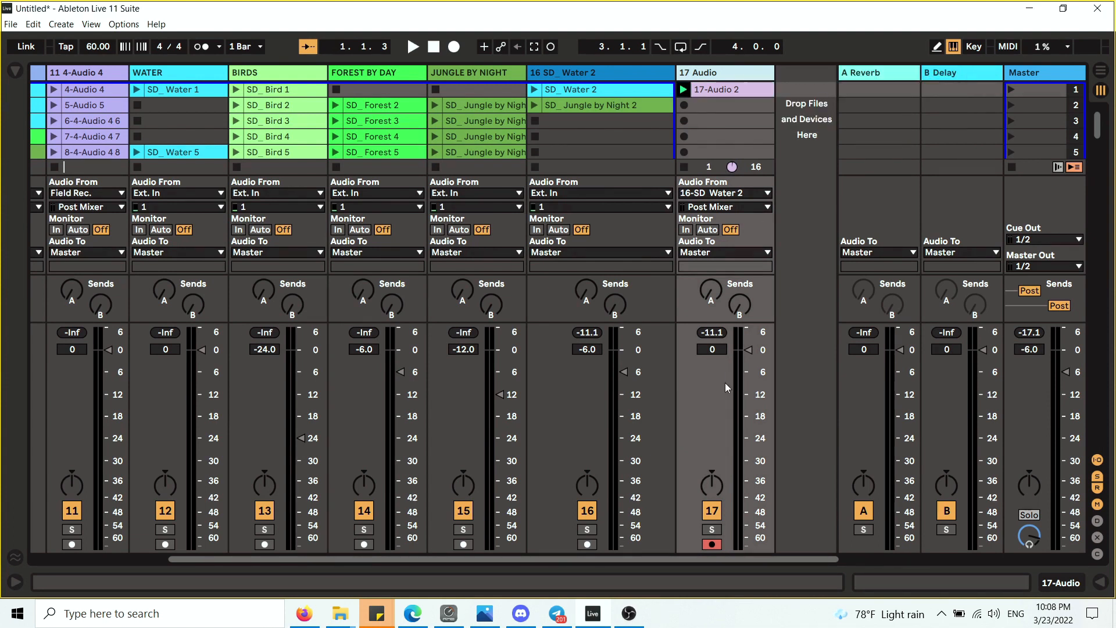
- Load an empty Simpler instrument onto the new MIDI track 18
left_click(18, 72)
left_click(57, 258)
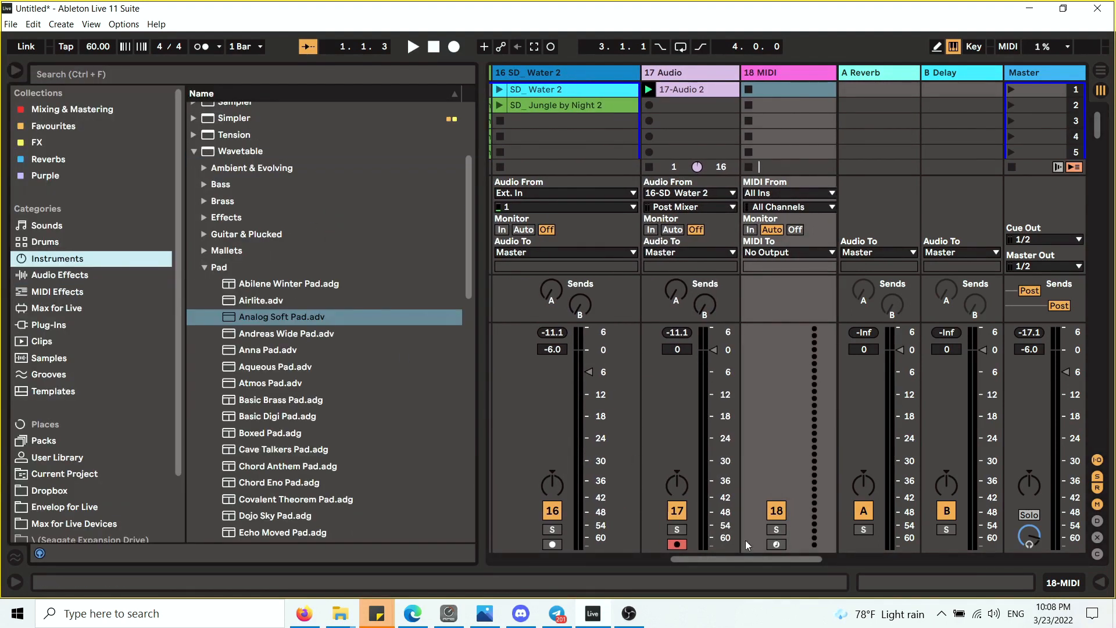
left_click_drag(769, 557, 890, 558)
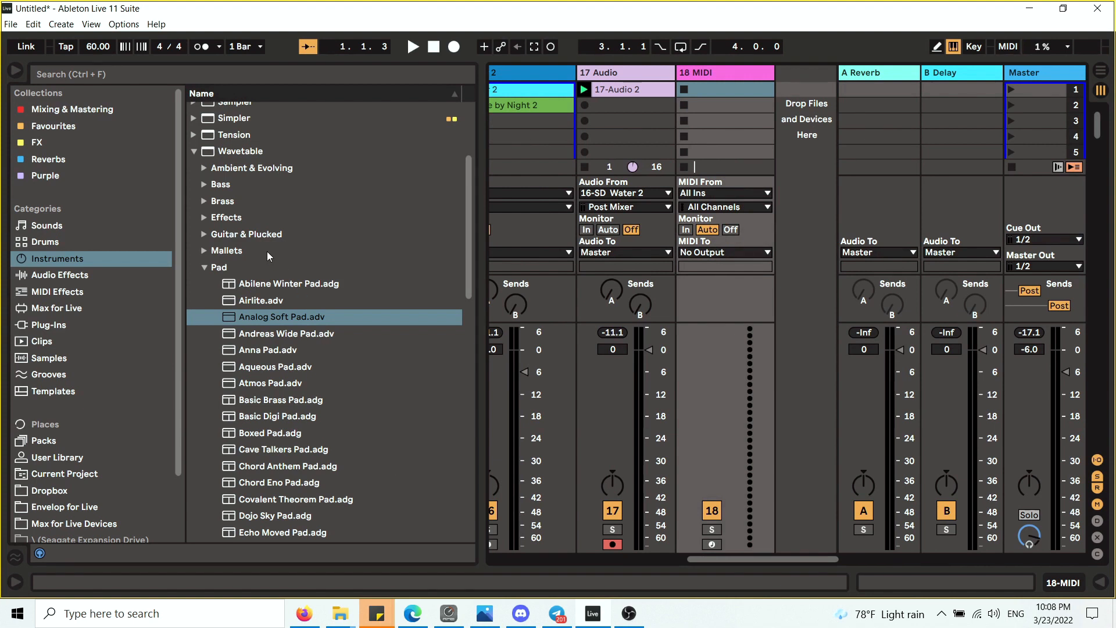
left_click(204, 267)
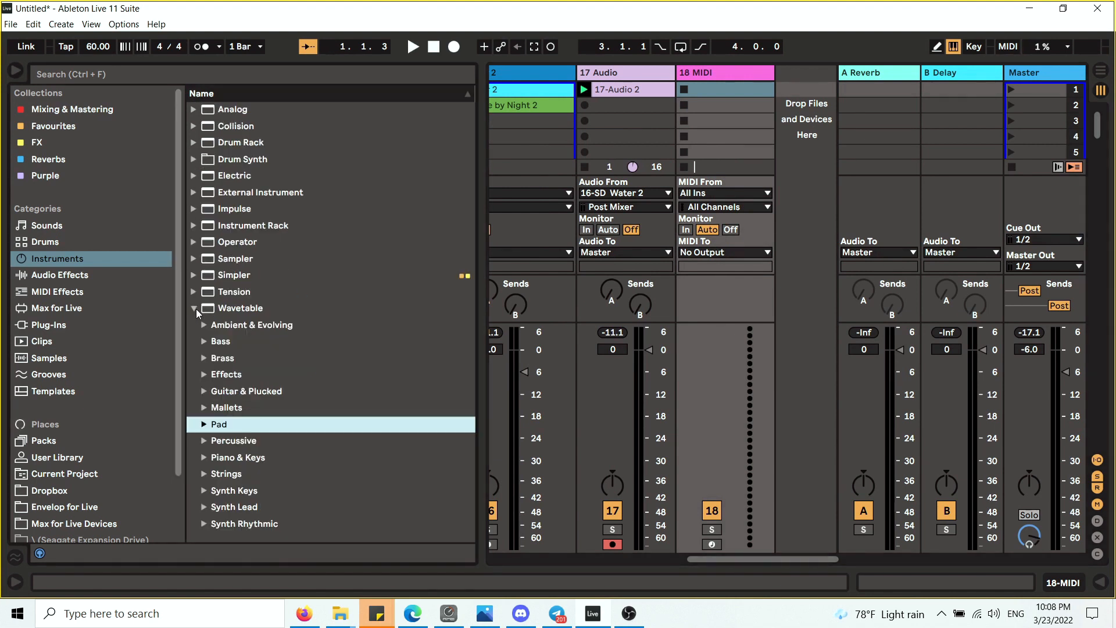
left_click(193, 308)
left_click(246, 274)
double_click(728, 75)
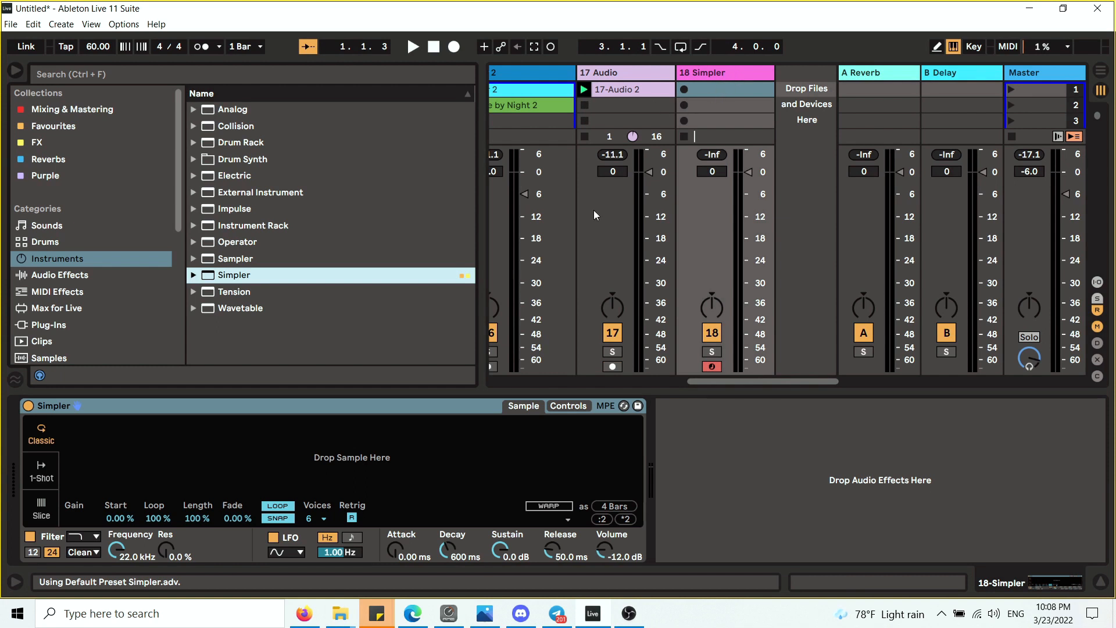
- Rename the recorded clip on track 17 as "water pad"
left_click(626, 86)
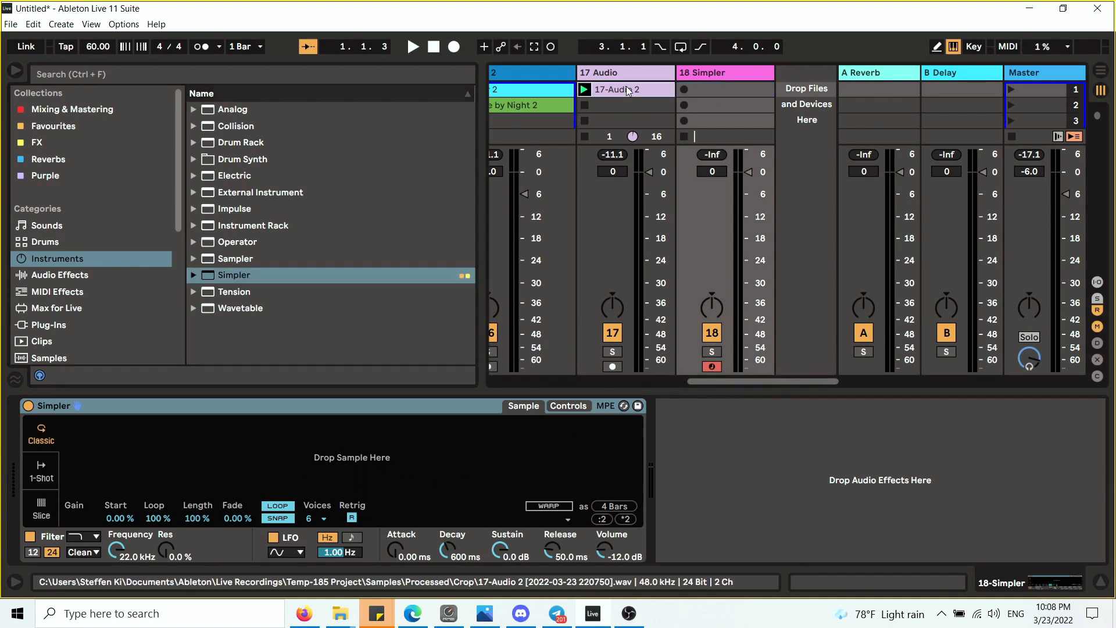
right_click(627, 86)
left_click(670, 156)
type("w")
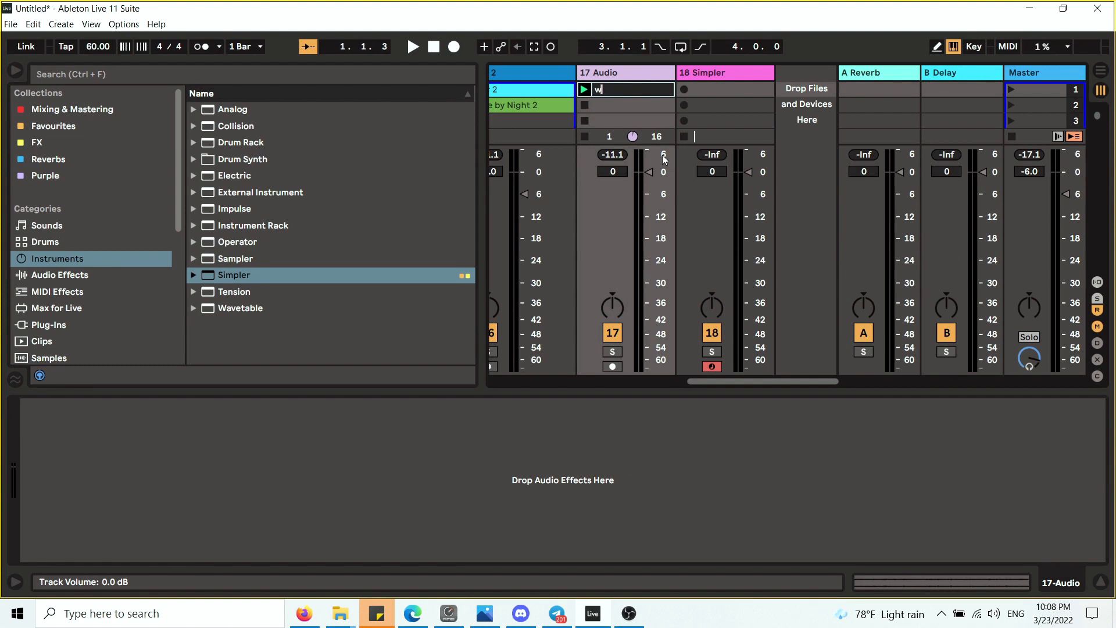
type("ater ps")
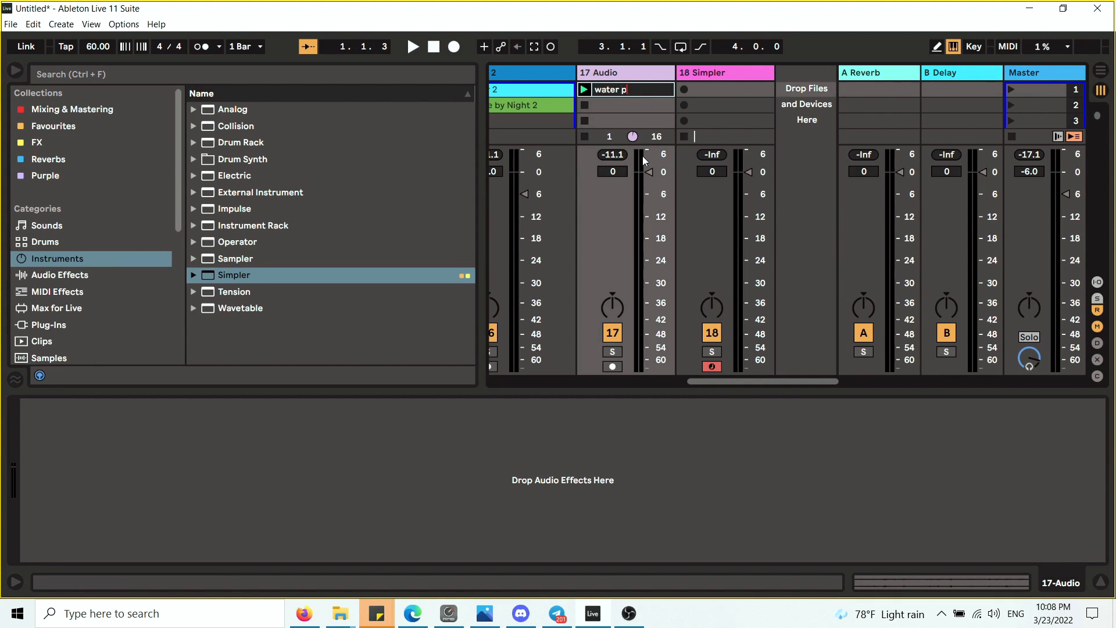
key("BackSpace")
type("ad")
key("Return")
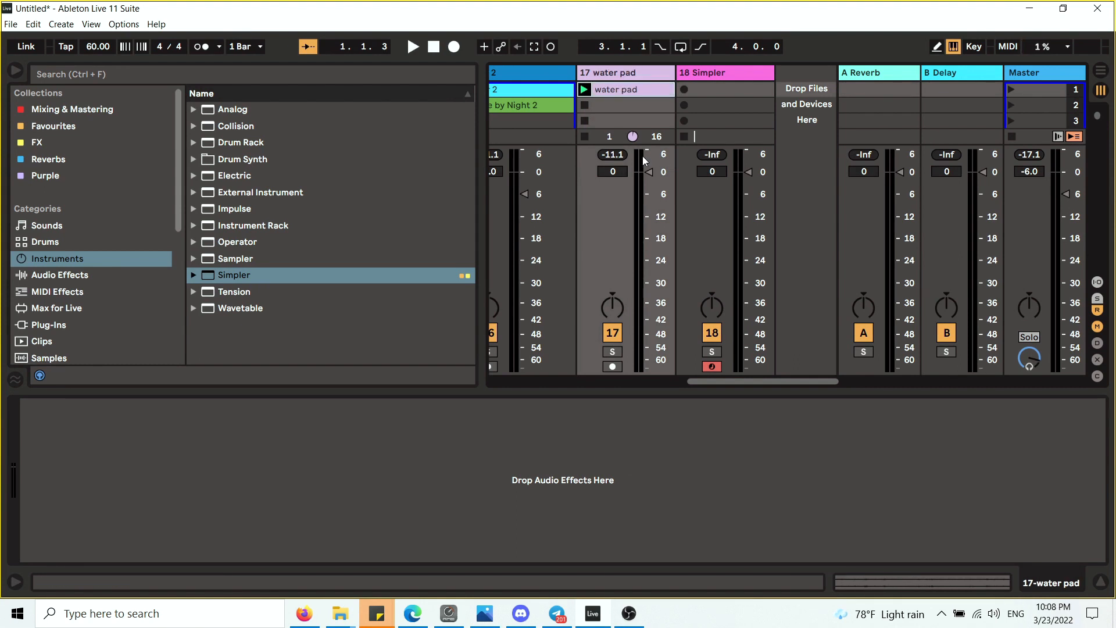
- Load the water pad clip into track 18's Simpler as its sample and rename the track "Simpler 1"
left_click(720, 69)
left_click_drag(636, 101, 367, 462)
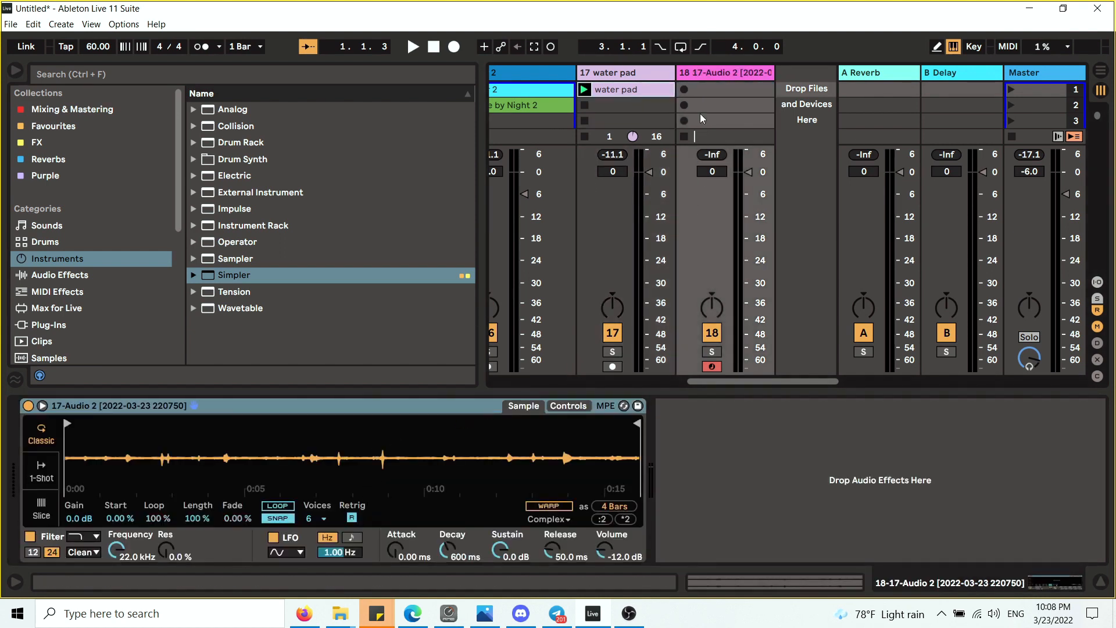
double_click(724, 72)
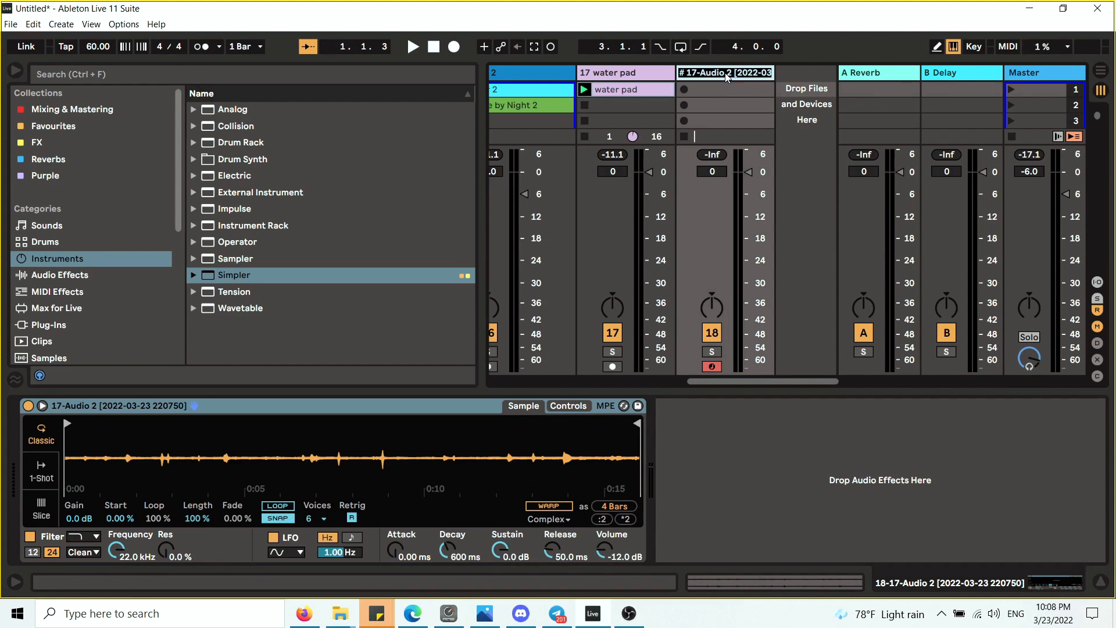
type("Simpler 1")
key("Return")
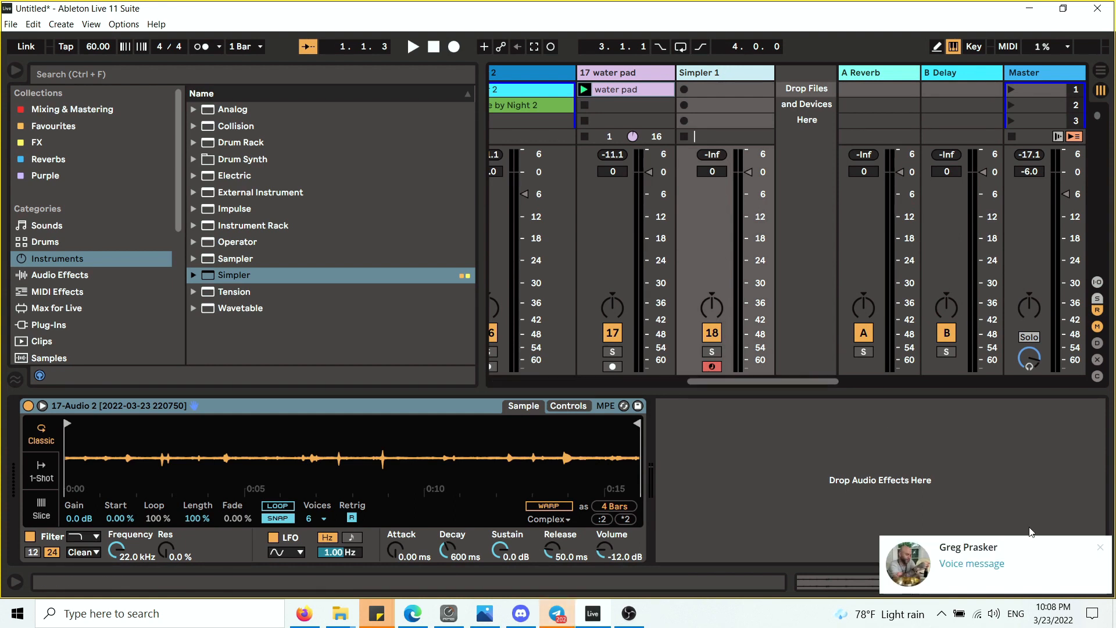
left_click(1097, 549)
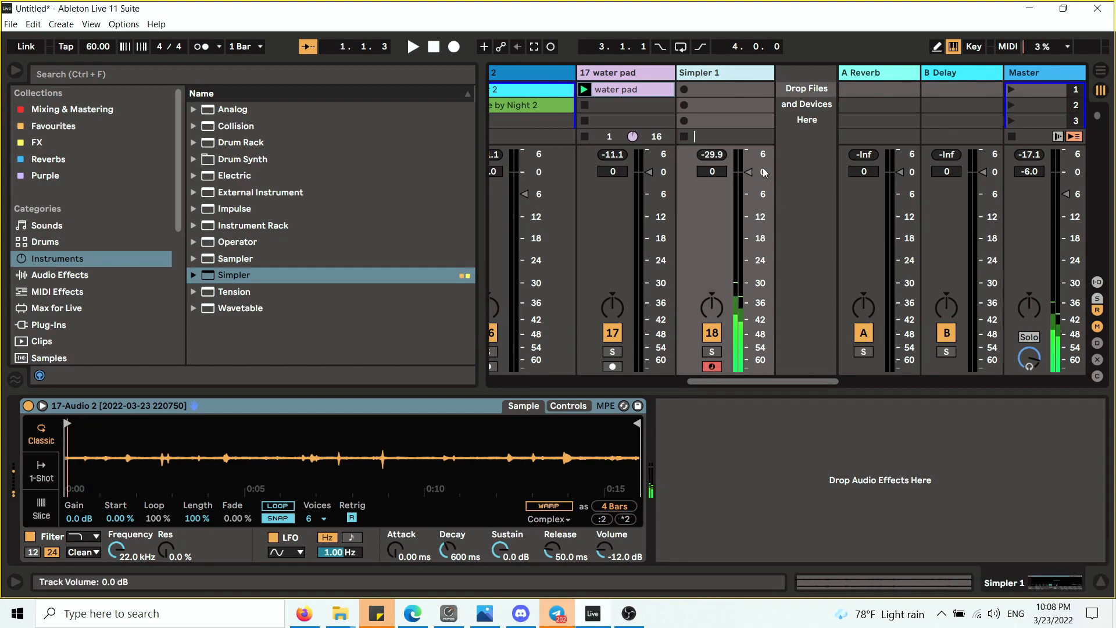
- Set the Simpler's volume to -4 dB
left_click_drag(606, 554, 606, 521)
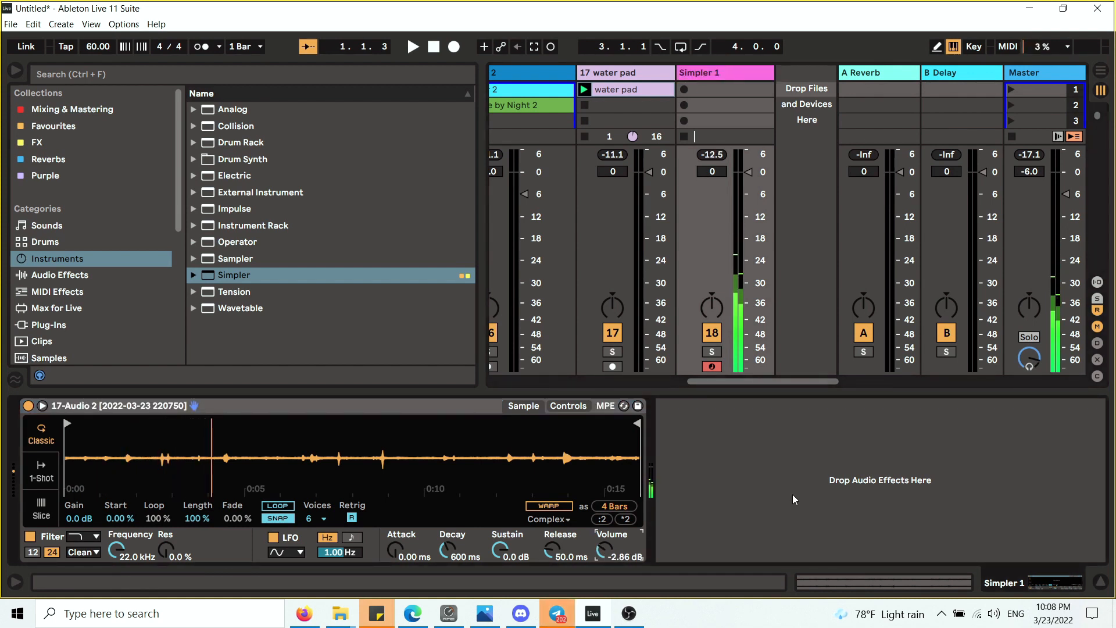
left_click_drag(611, 562, 610, 556)
double_click(614, 561)
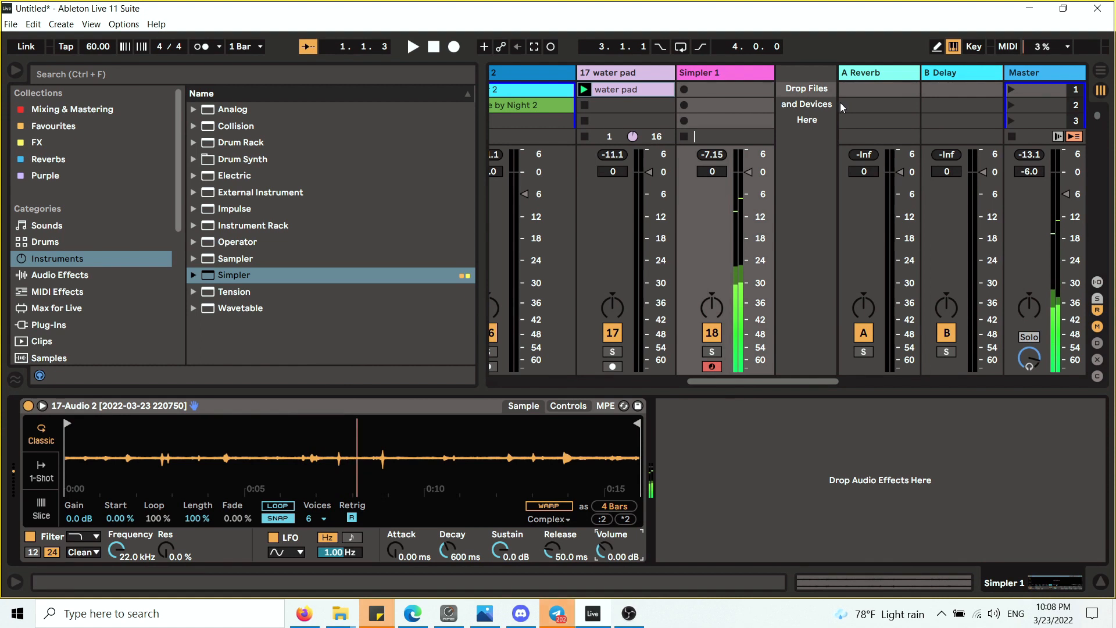
left_click(605, 548)
type("-4")
key("Return")
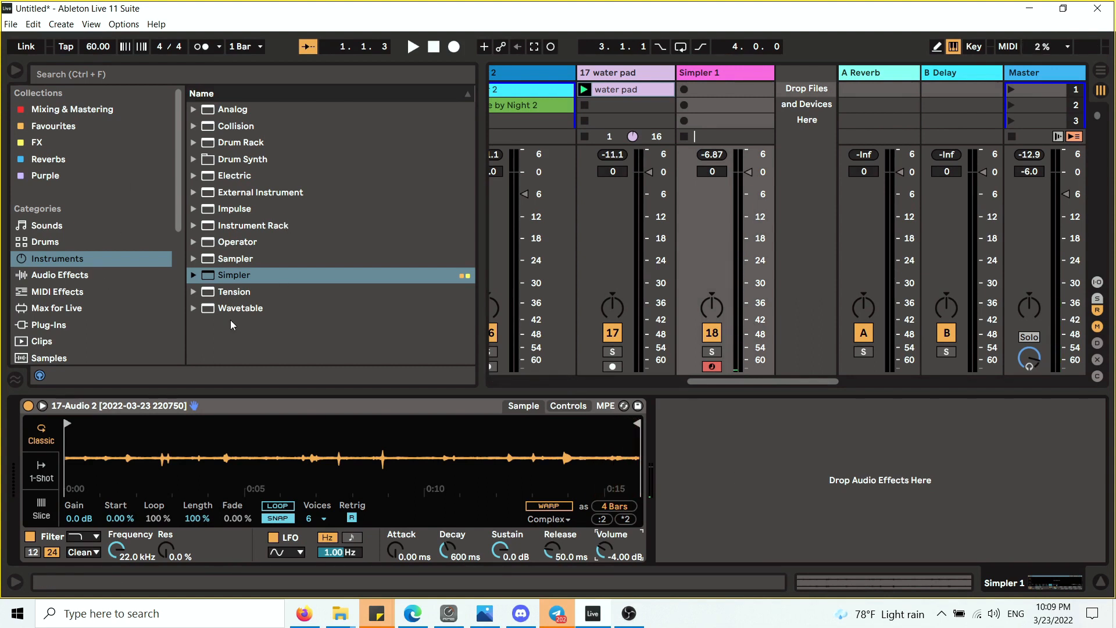
- Add a Tuner from the utility audio effects after the Simpler on the Simpler 1 track
left_click(70, 275)
left_click(194, 307)
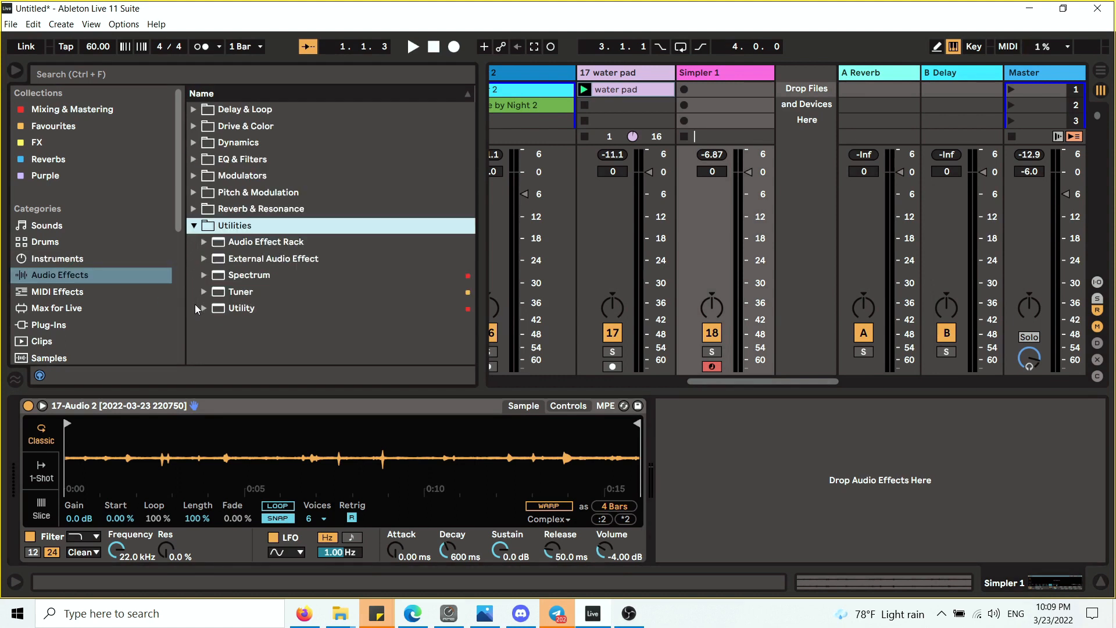
left_click(235, 295)
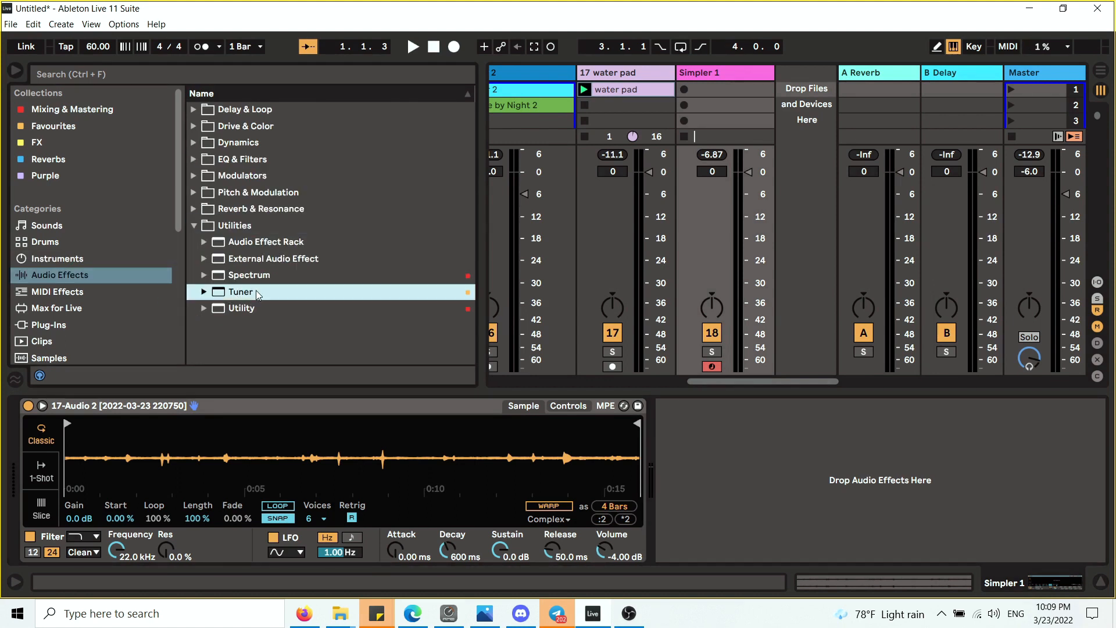
left_click_drag(257, 295, 1055, 469)
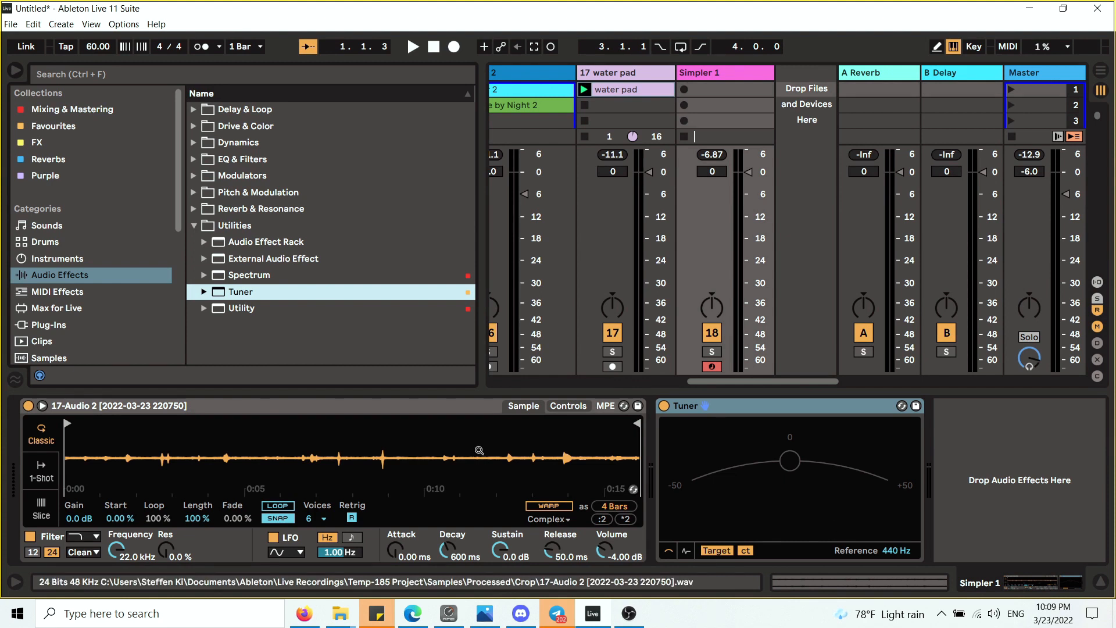
- Transpose the Simpler by +3 st and play test notes to check the pitch on the Tuner
left_click(448, 405)
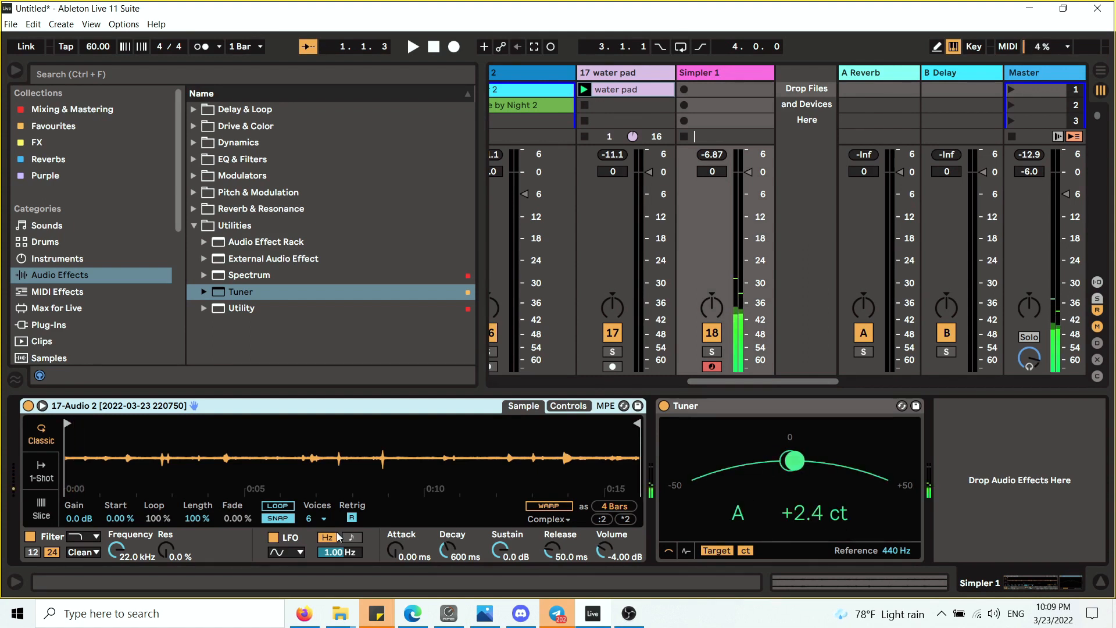
left_click(576, 406)
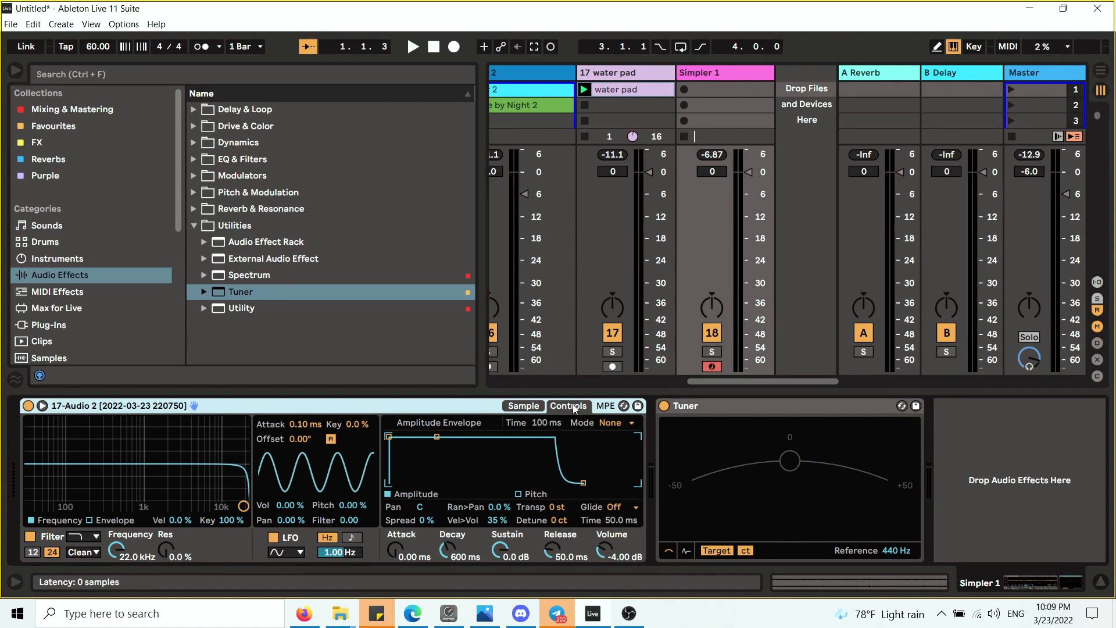
left_click(558, 511)
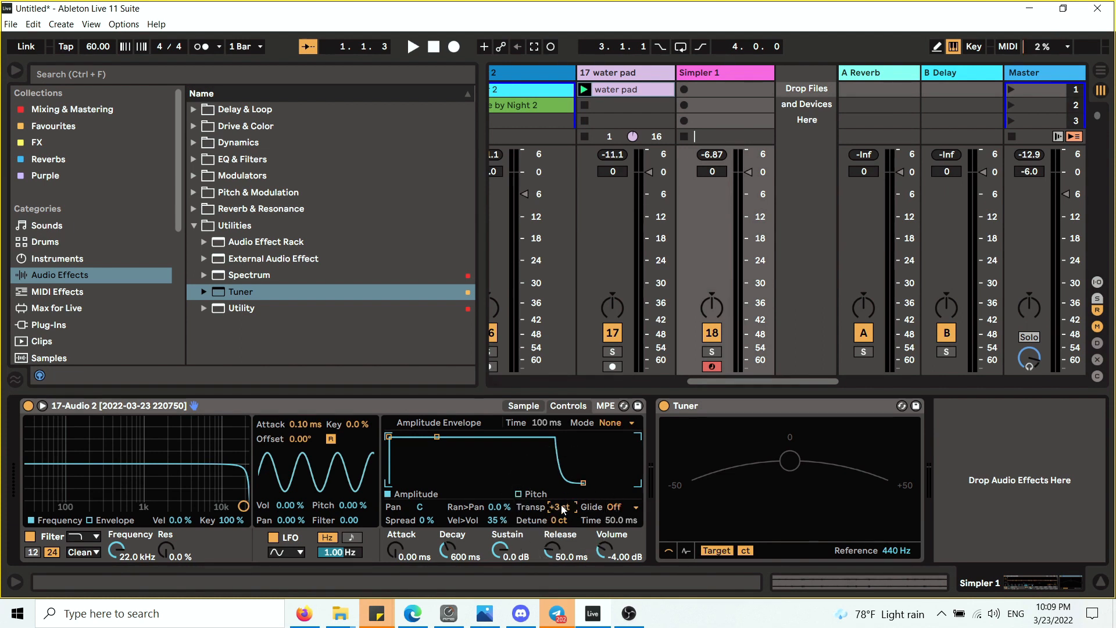
key("a")
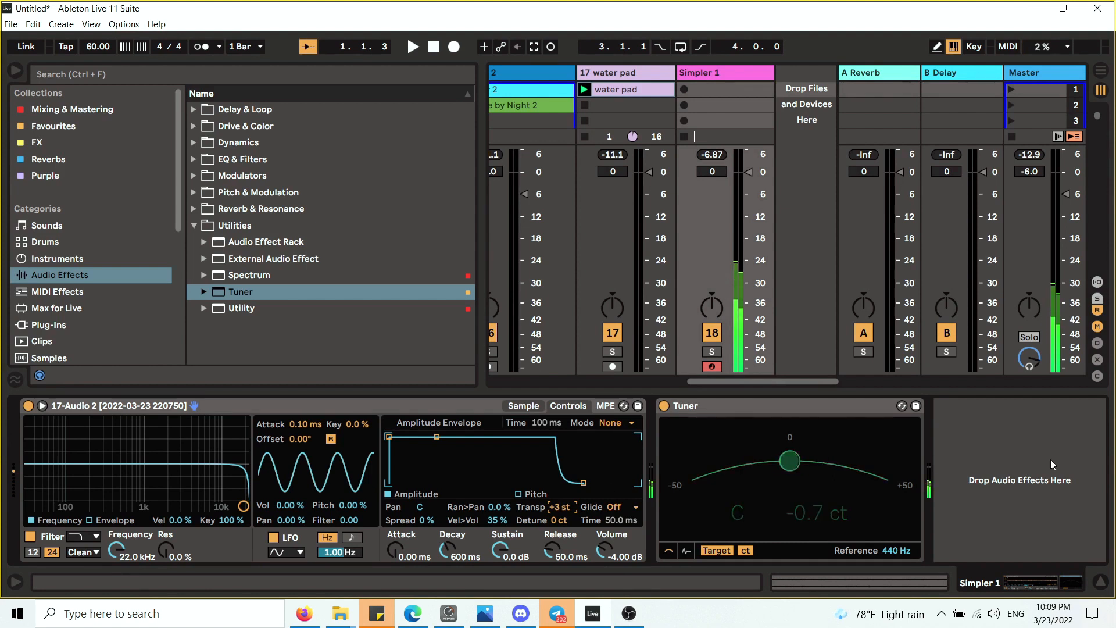
key("a")
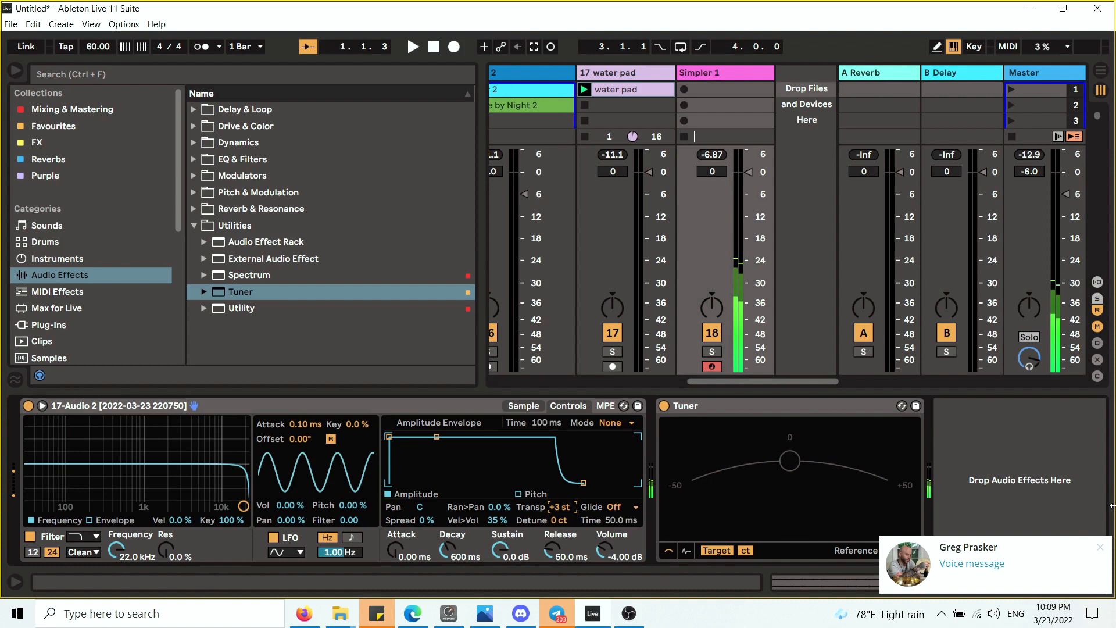
left_click(1101, 549)
key("h")
key("a")
key("h")
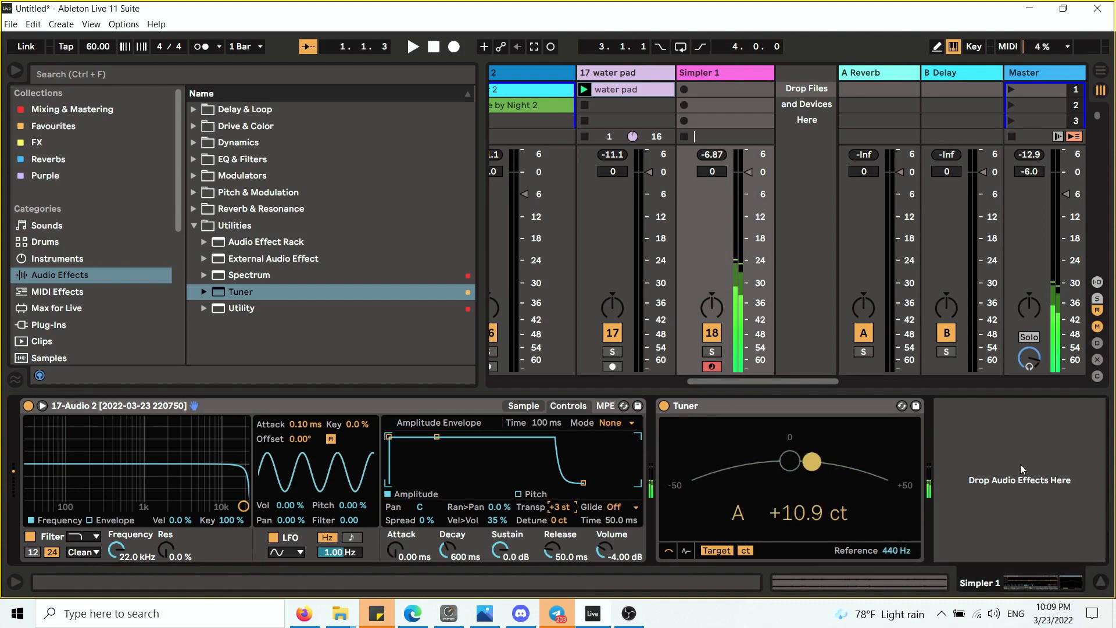
key("h")
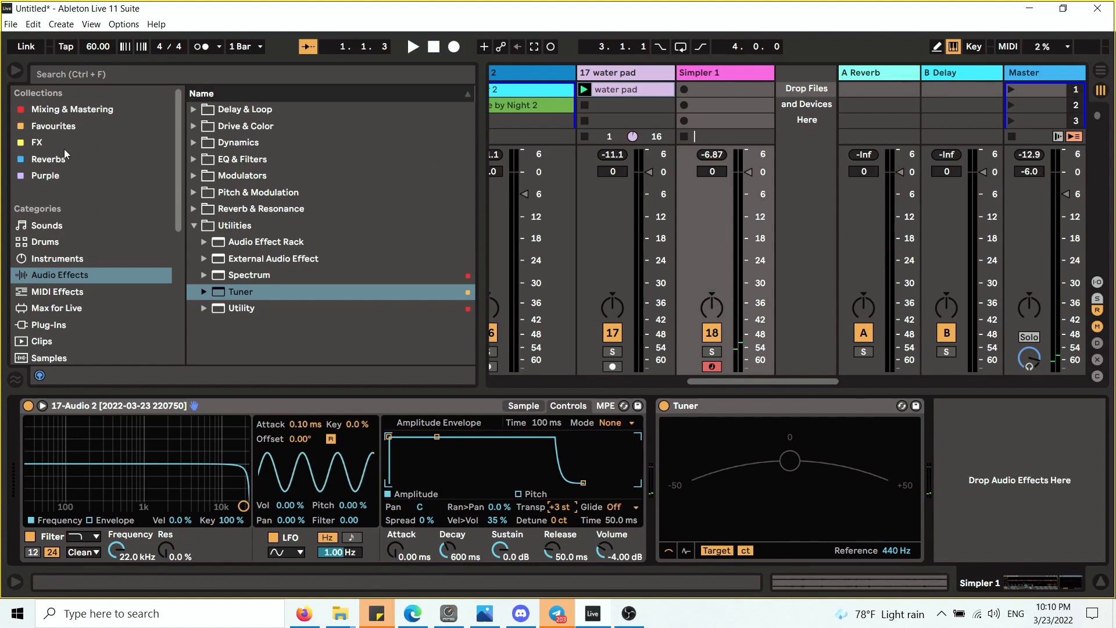
- Add the Hybrid Reverb preset Large Shimmer Plate after the Tuner and set its Dry/Wet to 39%
left_click(70, 115)
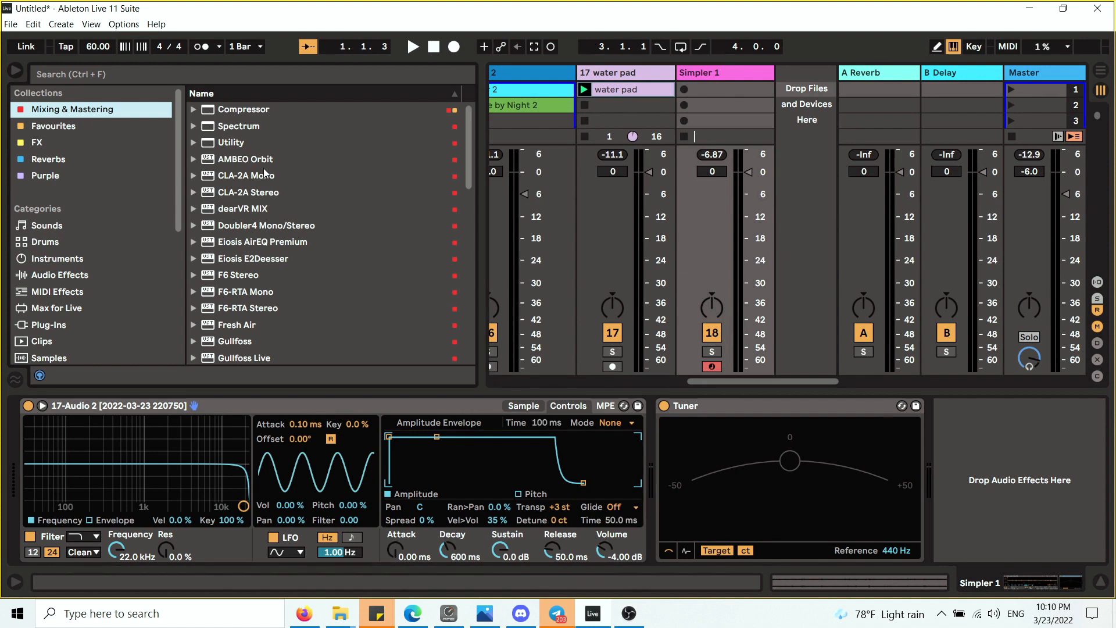
left_click(58, 160)
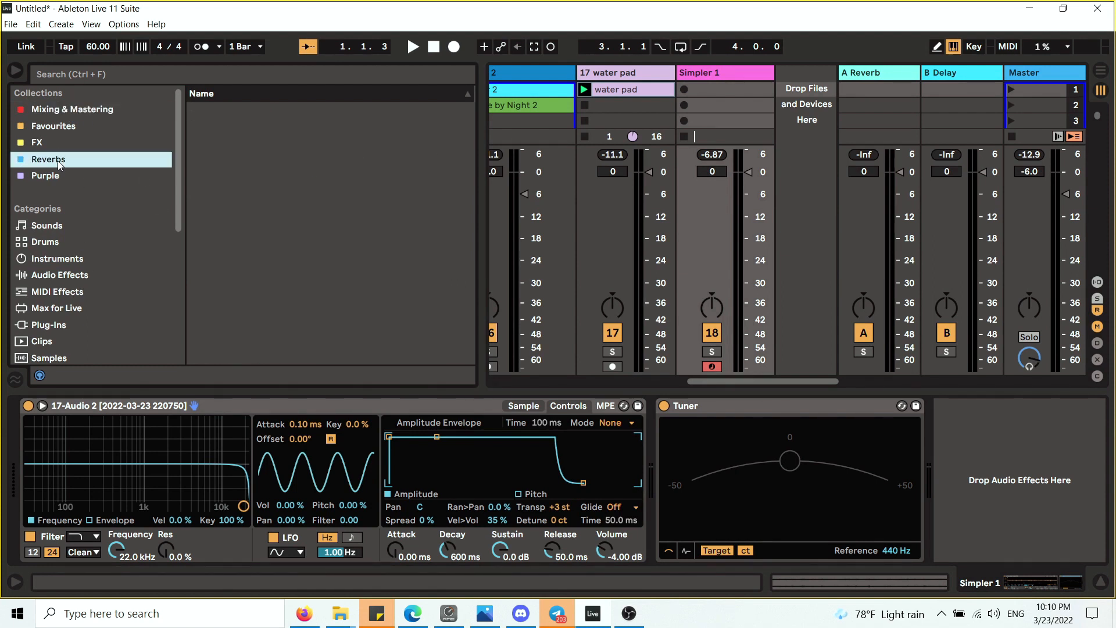
left_click(79, 277)
left_click(194, 225)
left_click(195, 210)
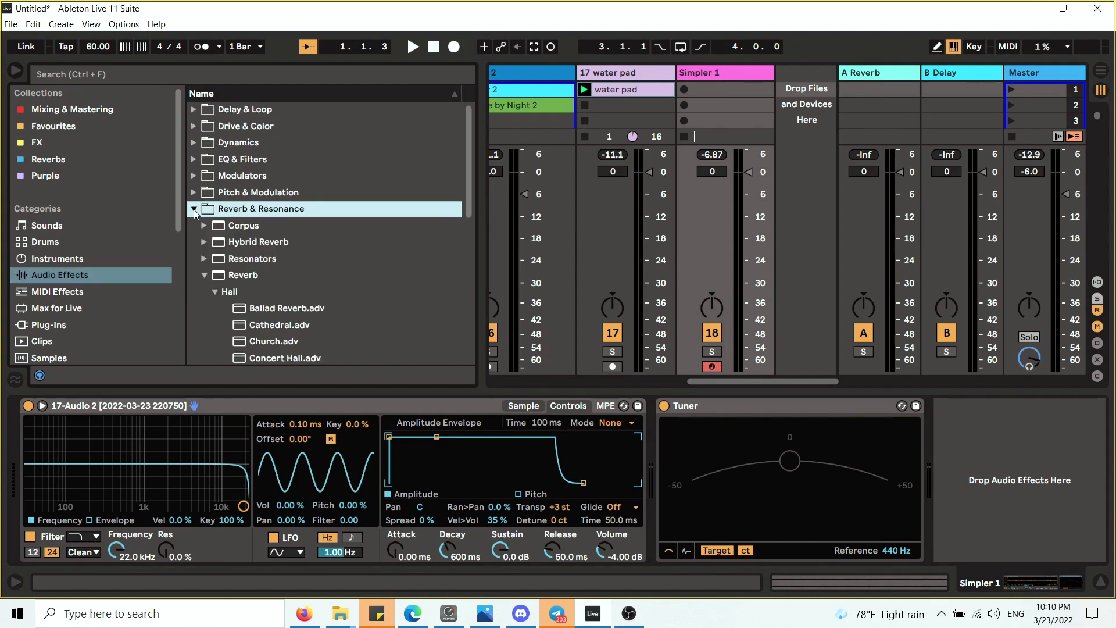
left_click(204, 276)
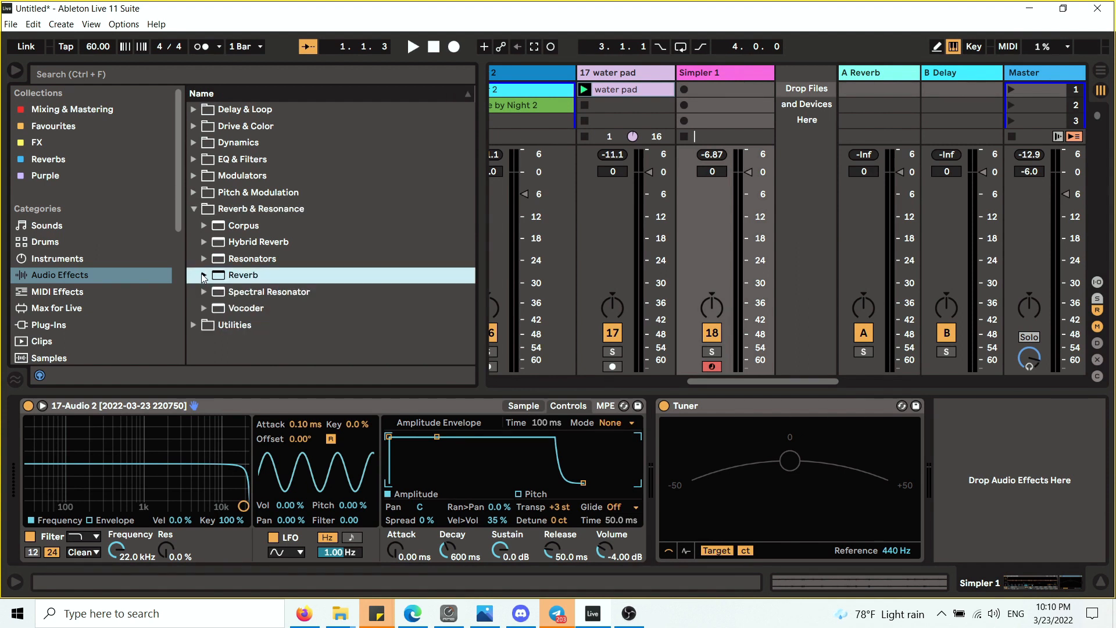
left_click(205, 242)
scroll(349, 281, "down", 5)
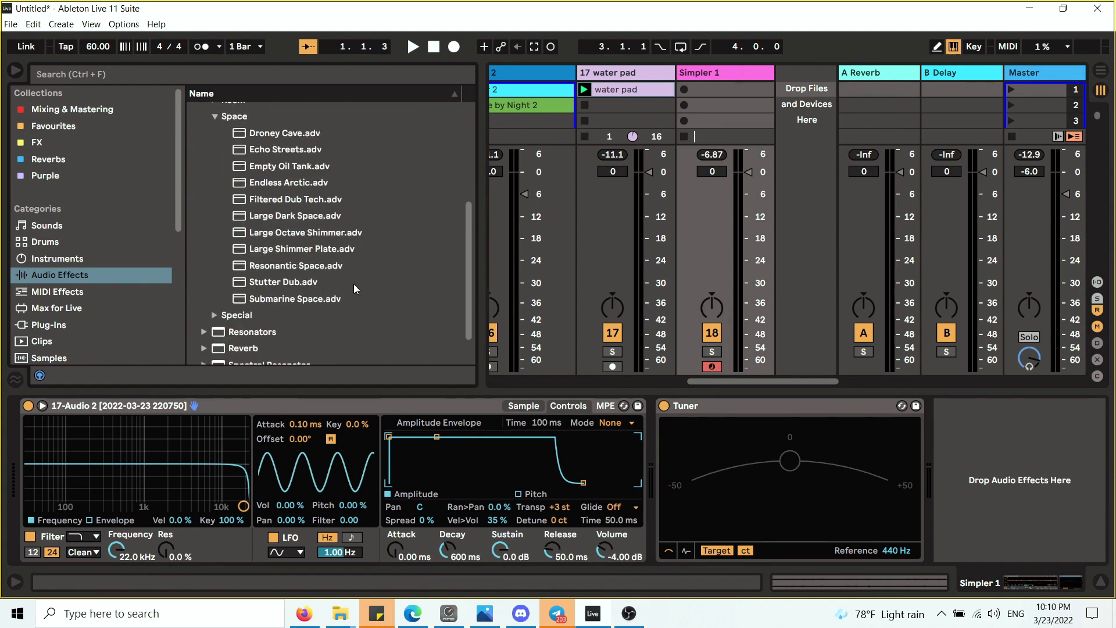
scroll(353, 284, "down", 1)
left_click(317, 232)
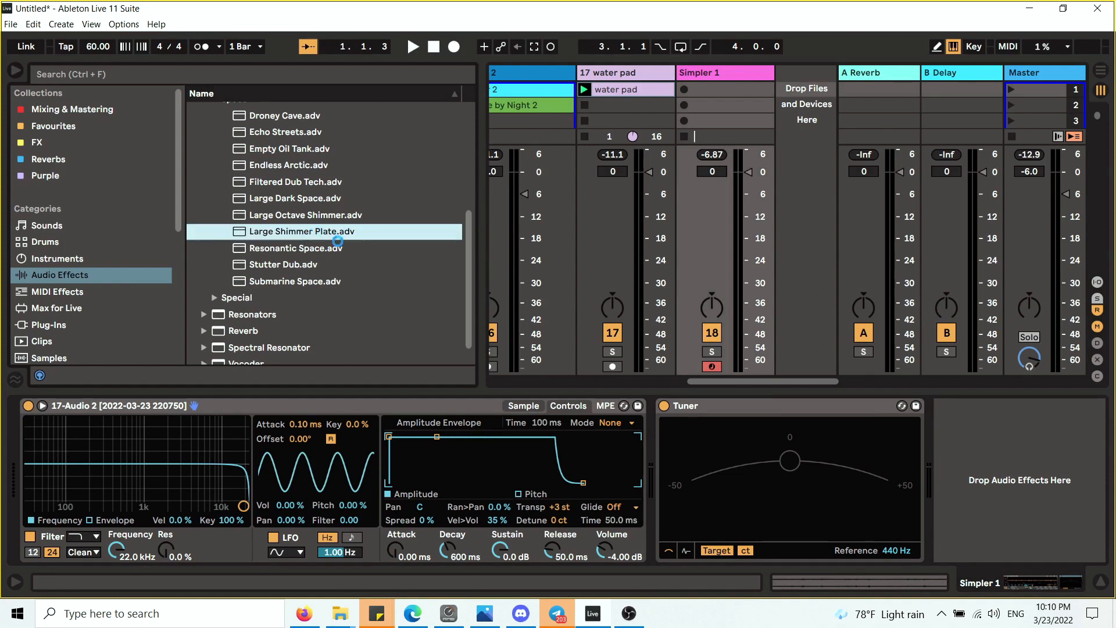
left_click_drag(1073, 538, 1073, 574)
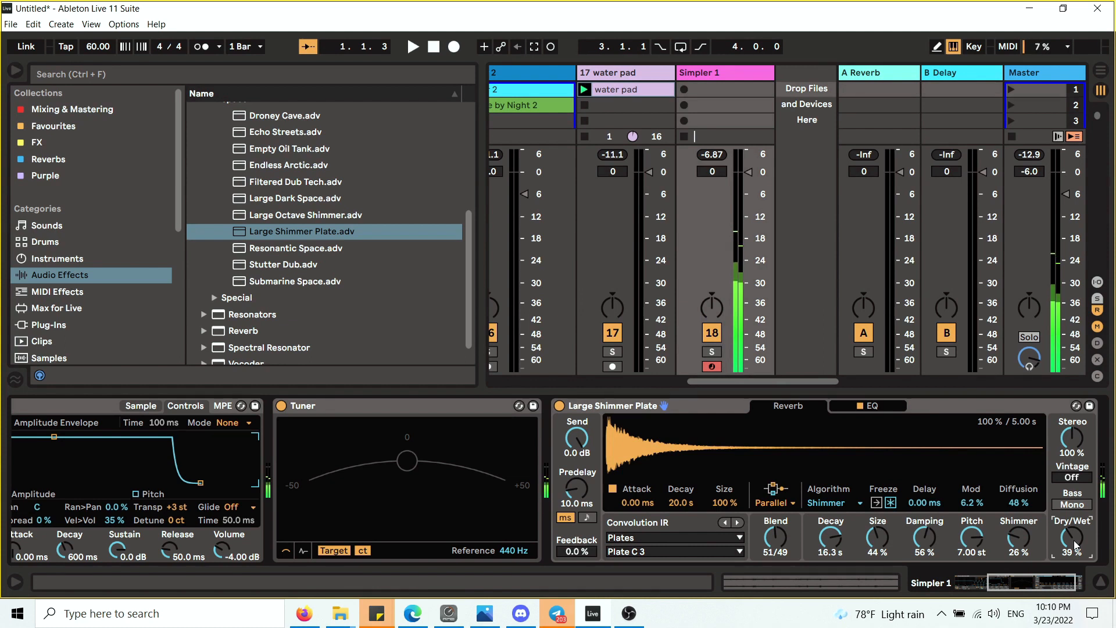
- Insert a MIDI track after the Simpler 1 track and show the available instruments for it
left_click(791, 72)
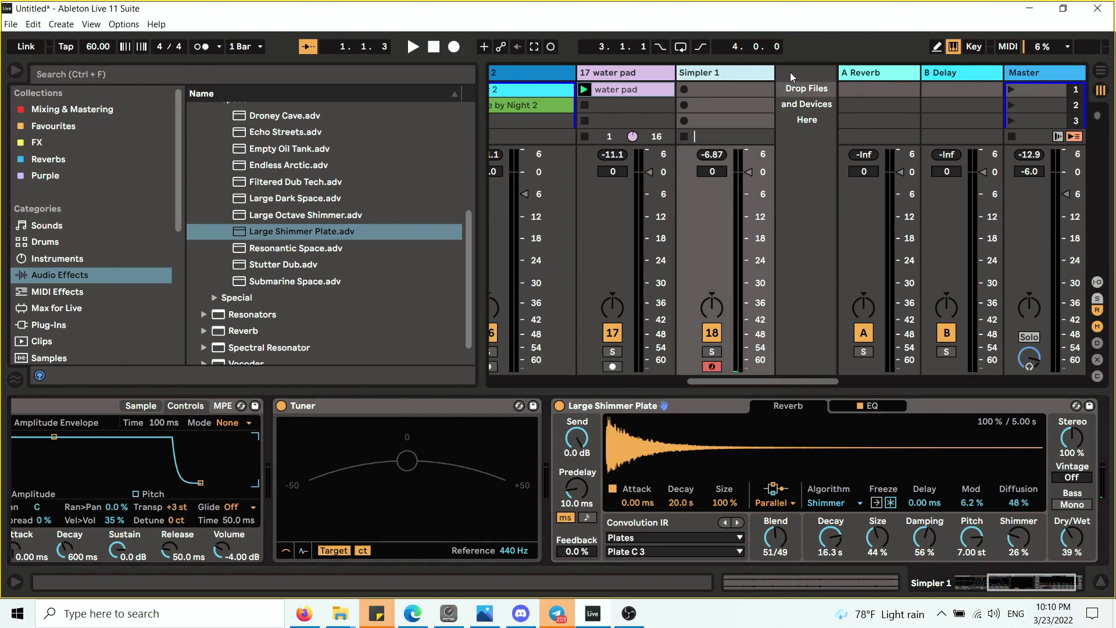
right_click(790, 72)
key("Escape")
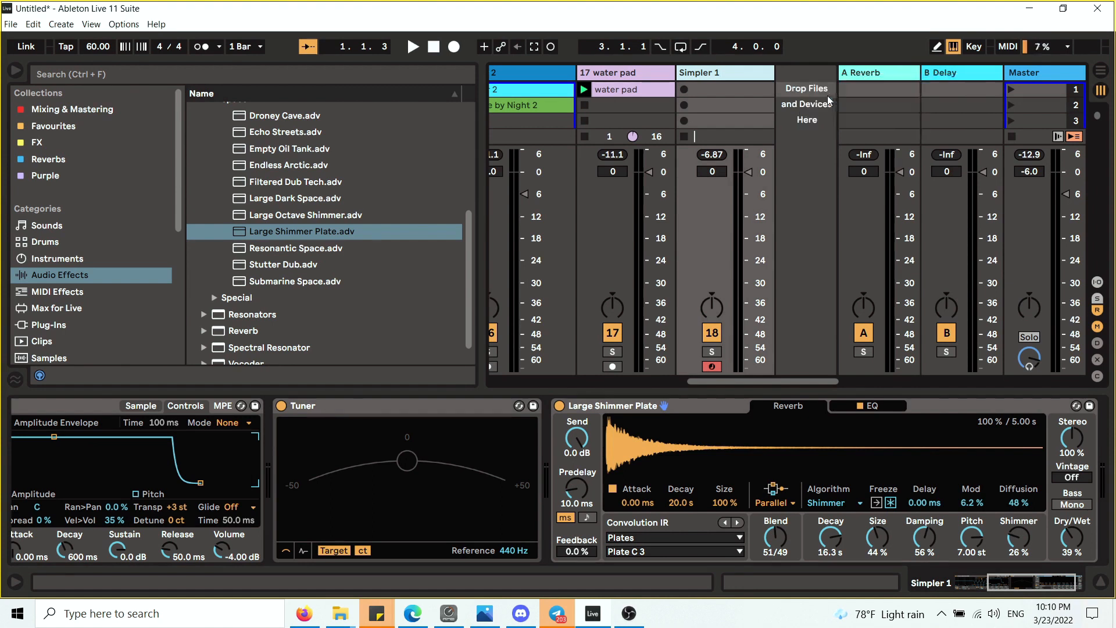
key("ctrl+shift+t")
left_click(75, 263)
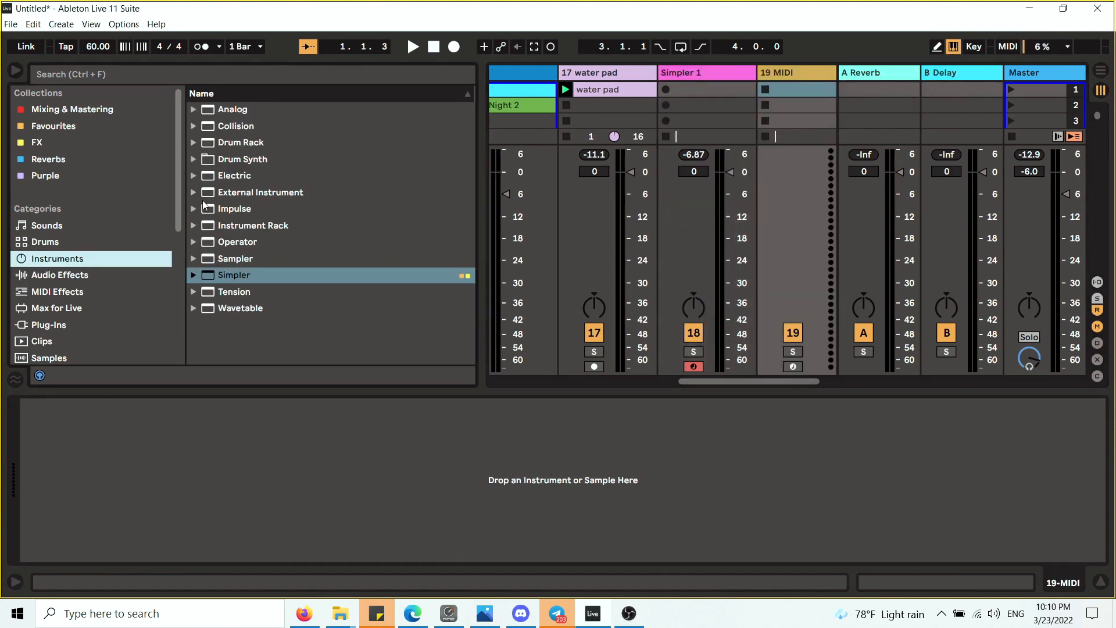
- Load the Wavetable pad preset Analog Soft Pad onto a MIDI track next to Simpler 1
left_click(194, 309)
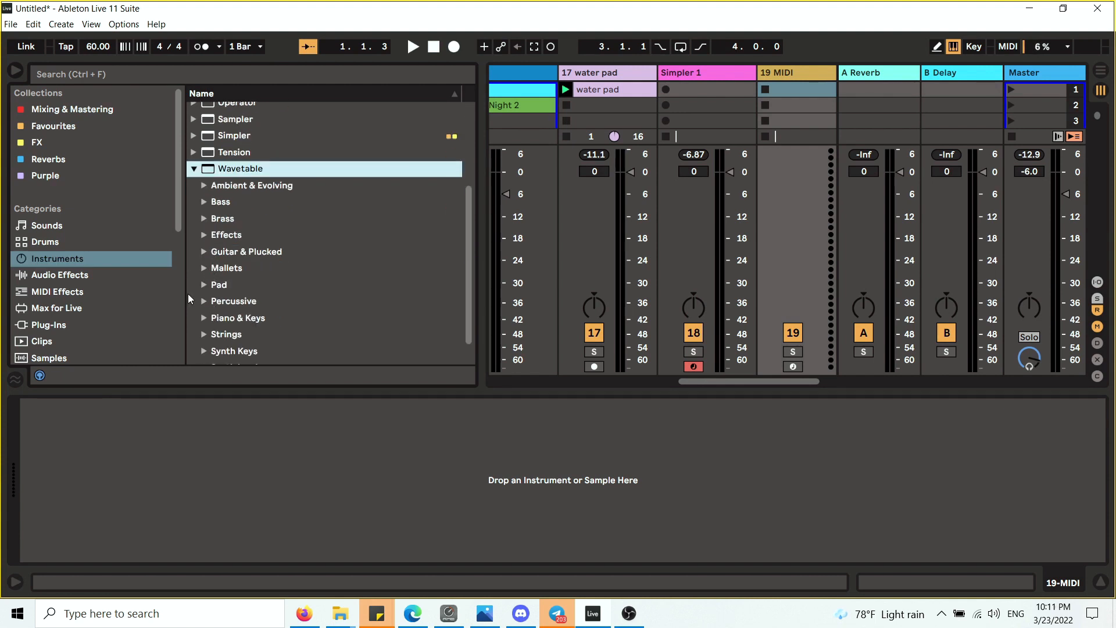
left_click(224, 285)
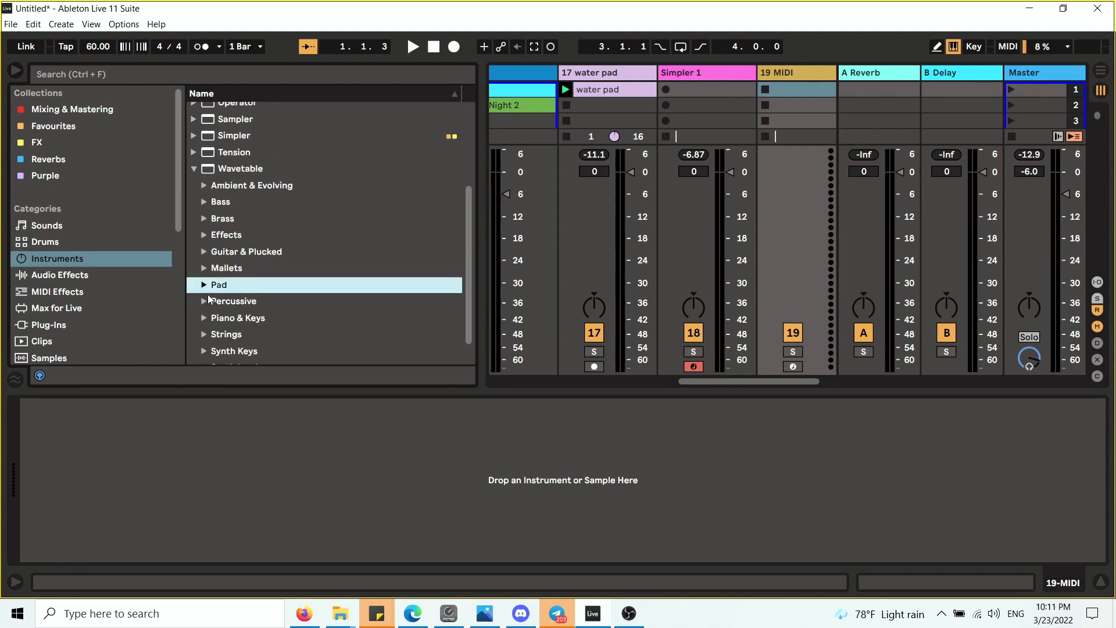
left_click(203, 285)
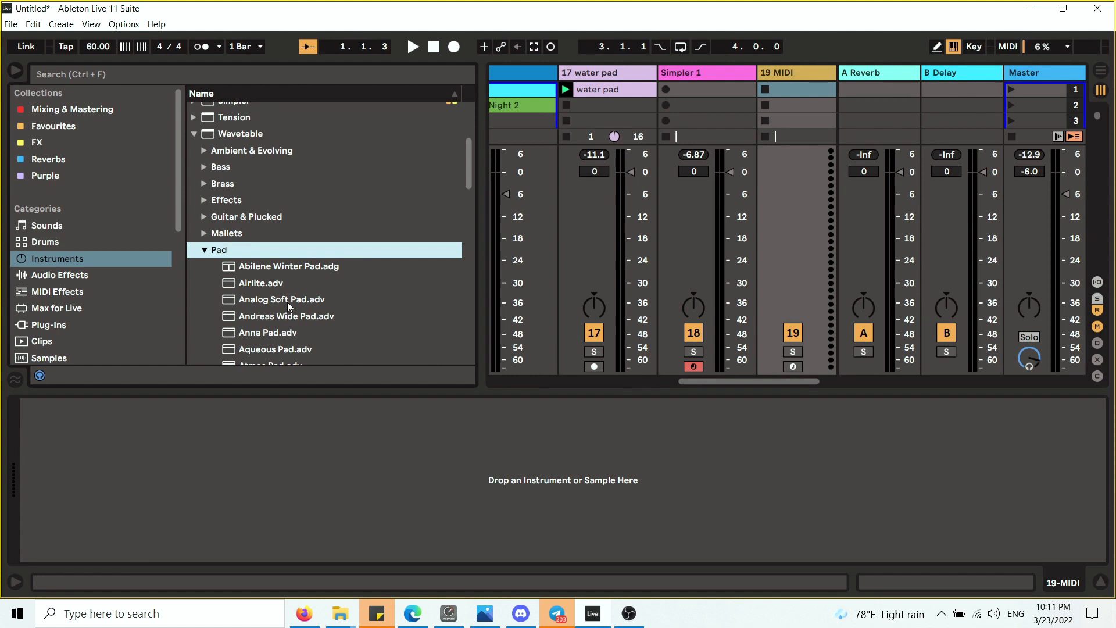
left_click(290, 300)
left_click_drag(669, 121, 664, 98)
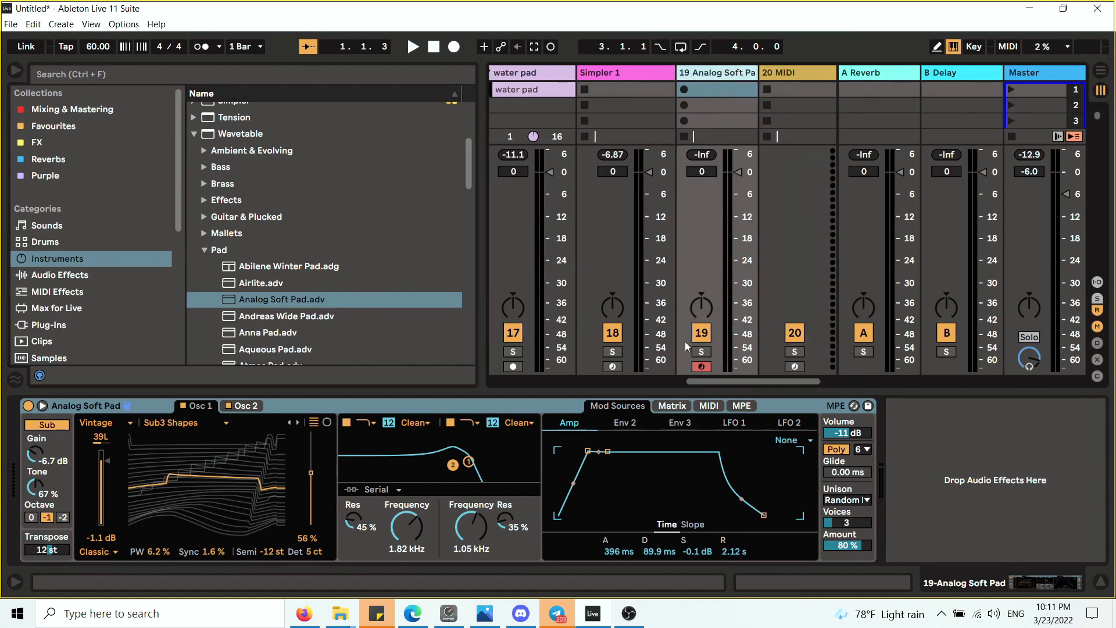
- Arm Simpler 1 together with the Analog Soft Pad track and set the Analog Soft Pad volume to -12 dB
left_click(612, 367)
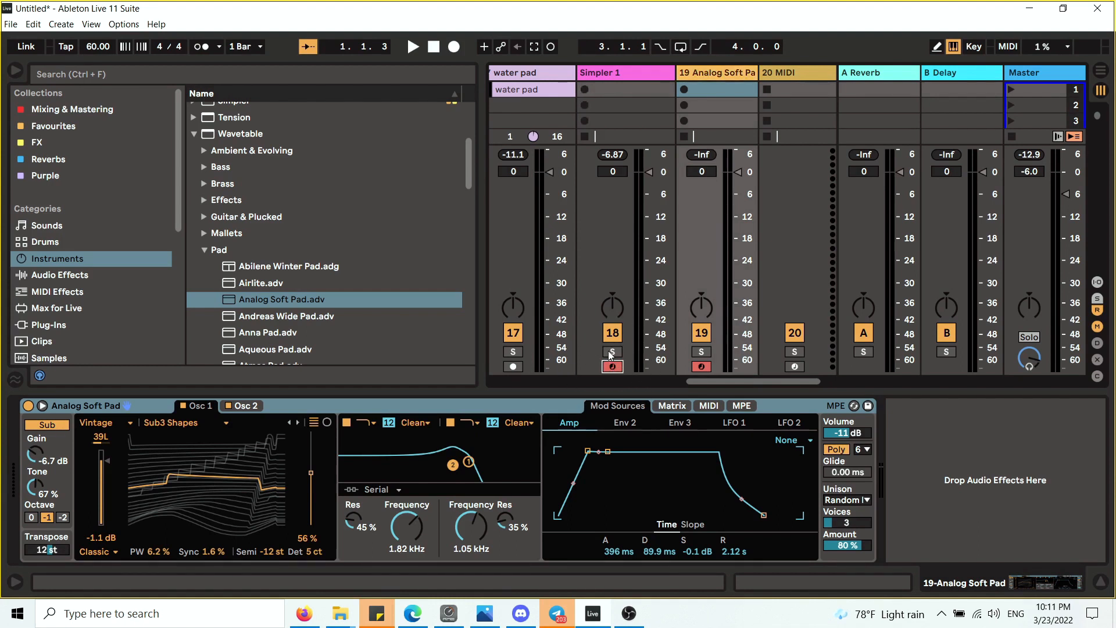
left_click_drag(701, 172, 702, 211)
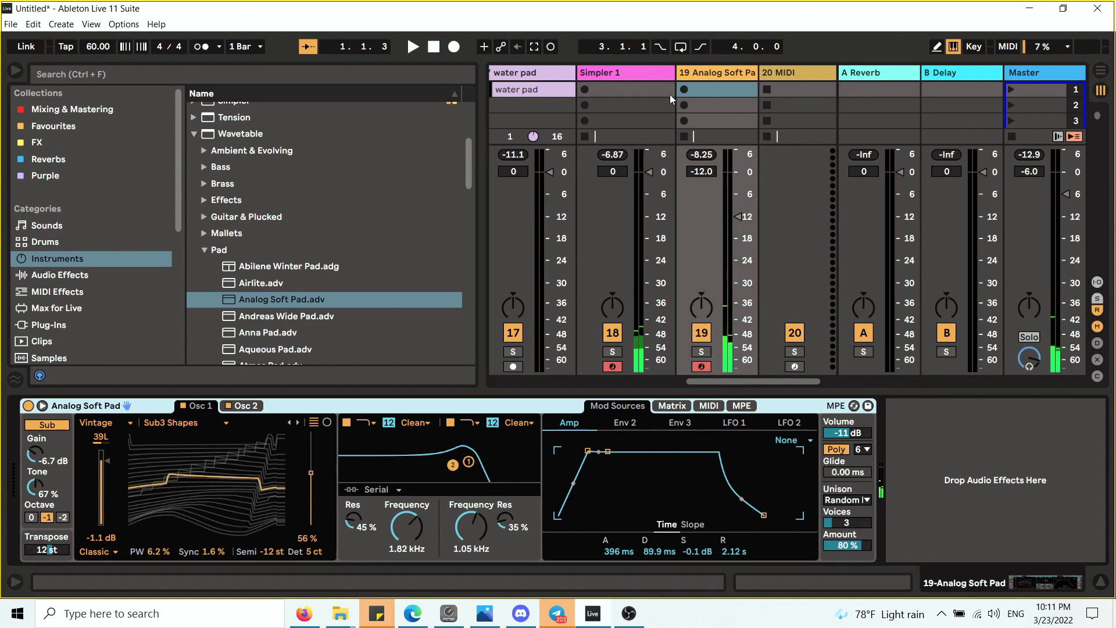
- Add the Pitch MIDI effect preset -12 before the Analog Soft Pad synth and play a test note through both armed tracks
left_click_drag(178, 173, 193, 308)
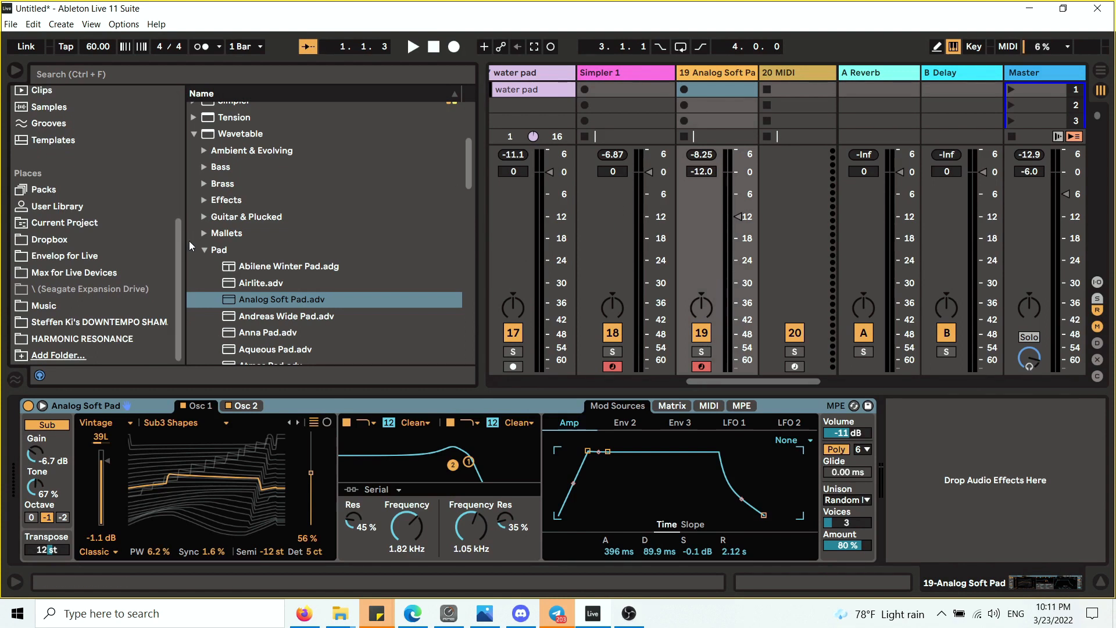
left_click_drag(180, 259, 170, 131)
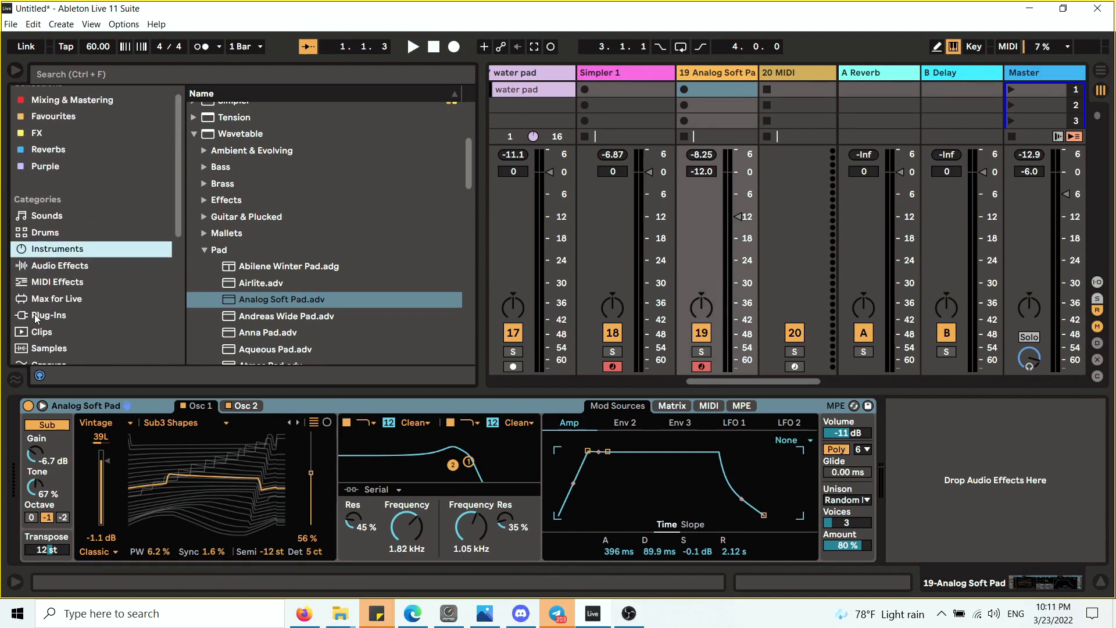
left_click(62, 282)
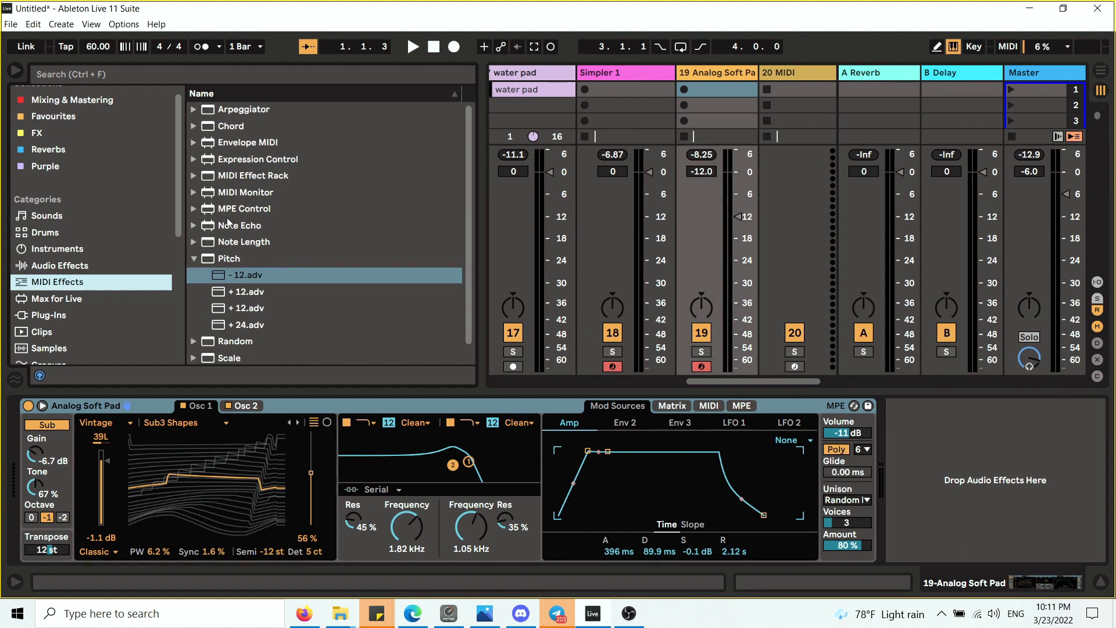
double_click(253, 275)
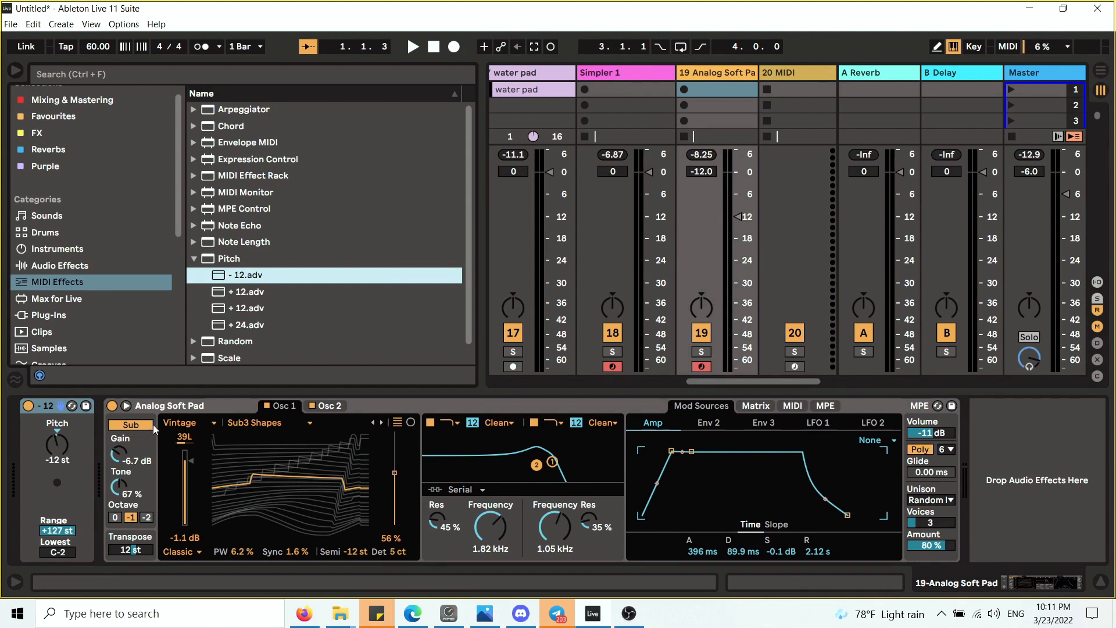
key("a")
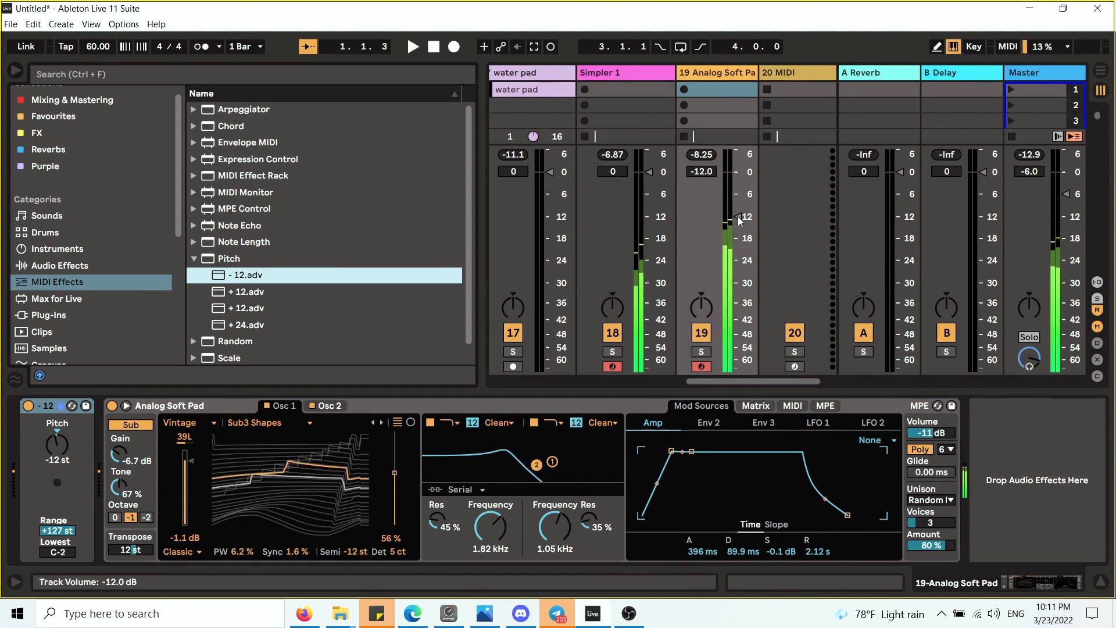
- Balance the two layered pads by setting both the Simpler 1 and Analog Soft Pad track volumes to -9 dB
mouse_move(738, 216)
left_mouse_down()
mouse_move(738, 366)
mouse_move(738, 217)
left_mouse_up()
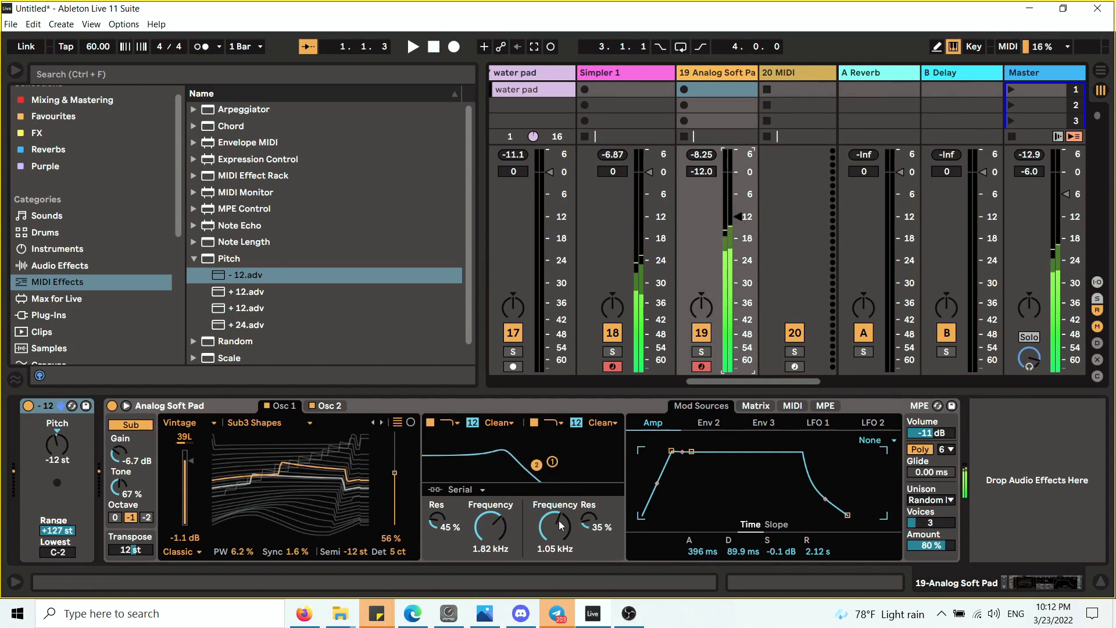
left_click_drag(650, 172, 650, 238)
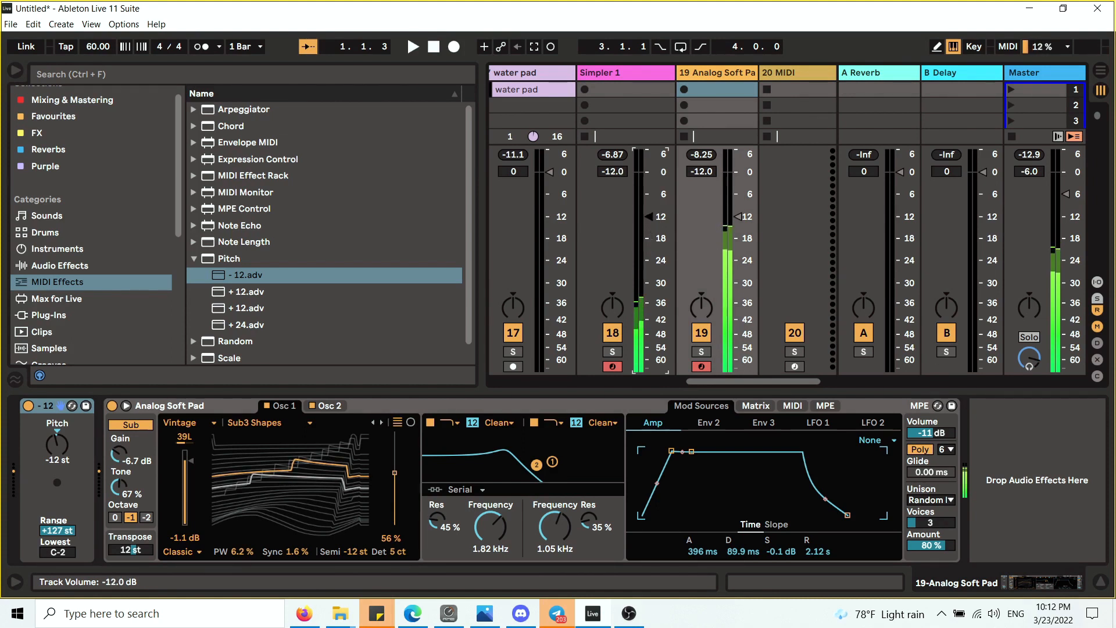
left_click_drag(650, 216, 649, 207)
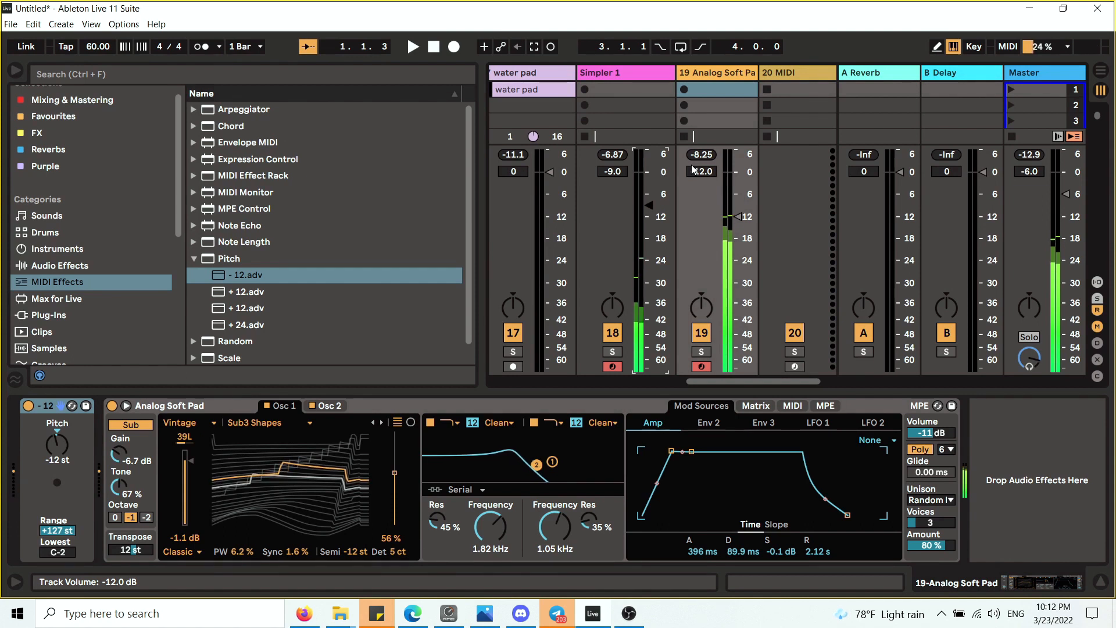
left_click(738, 219)
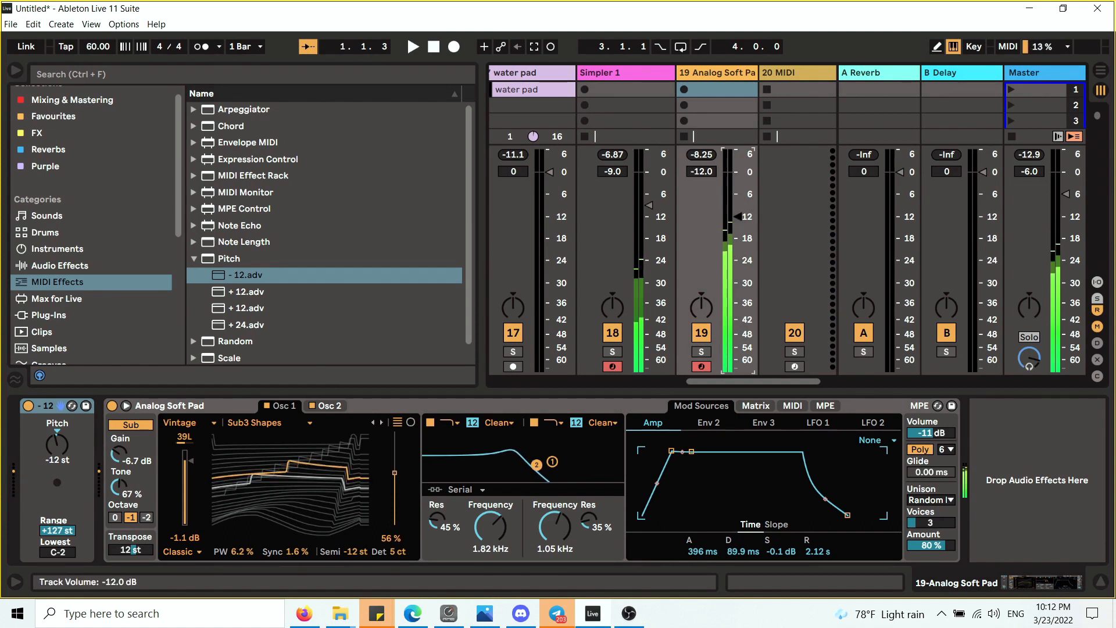
key("Up")
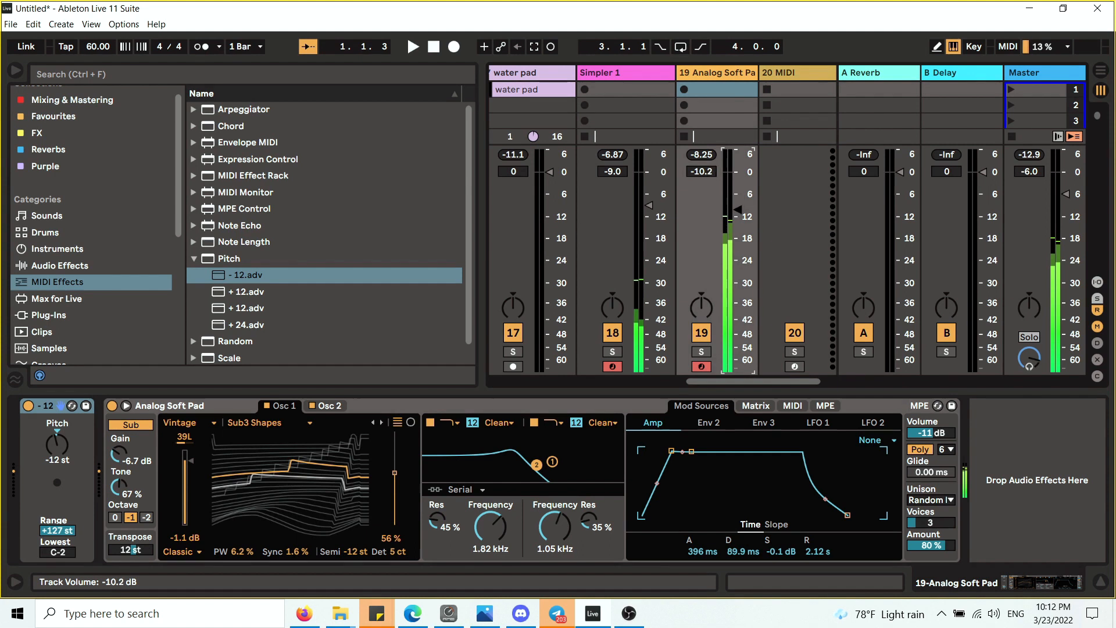
key("Up")
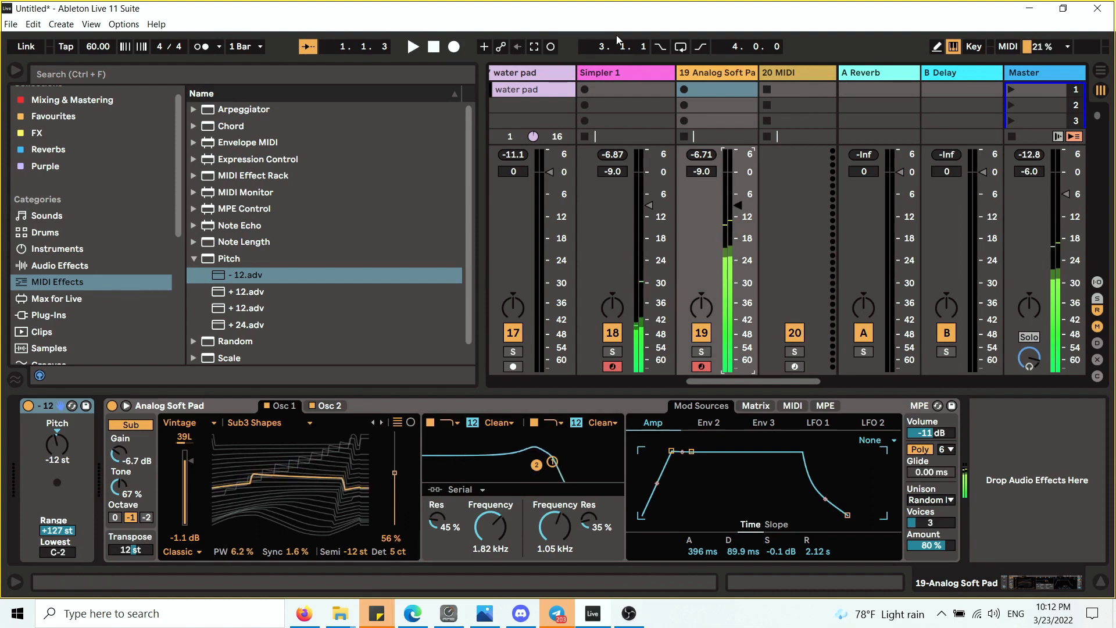
- Group the Simpler 1 and Analog Soft Pad tracks and set the Analog Soft Pad volume to -12 dB
left_click(633, 71)
left_click(717, 74, "shift")
right_click(654, 75)
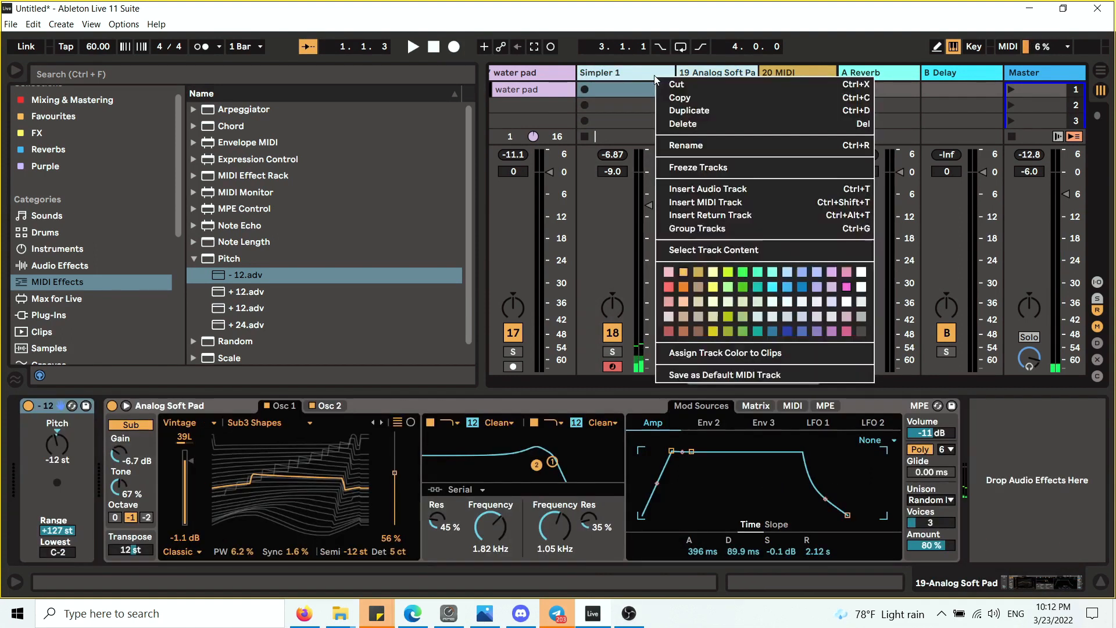
left_click(695, 228)
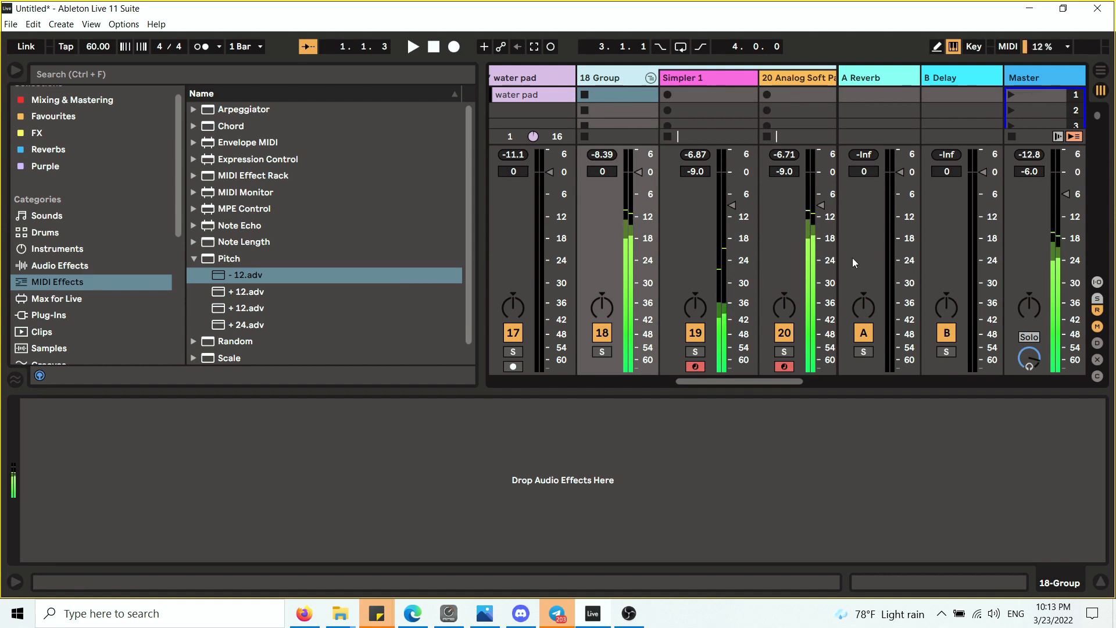
left_click_drag(822, 208, 822, 216)
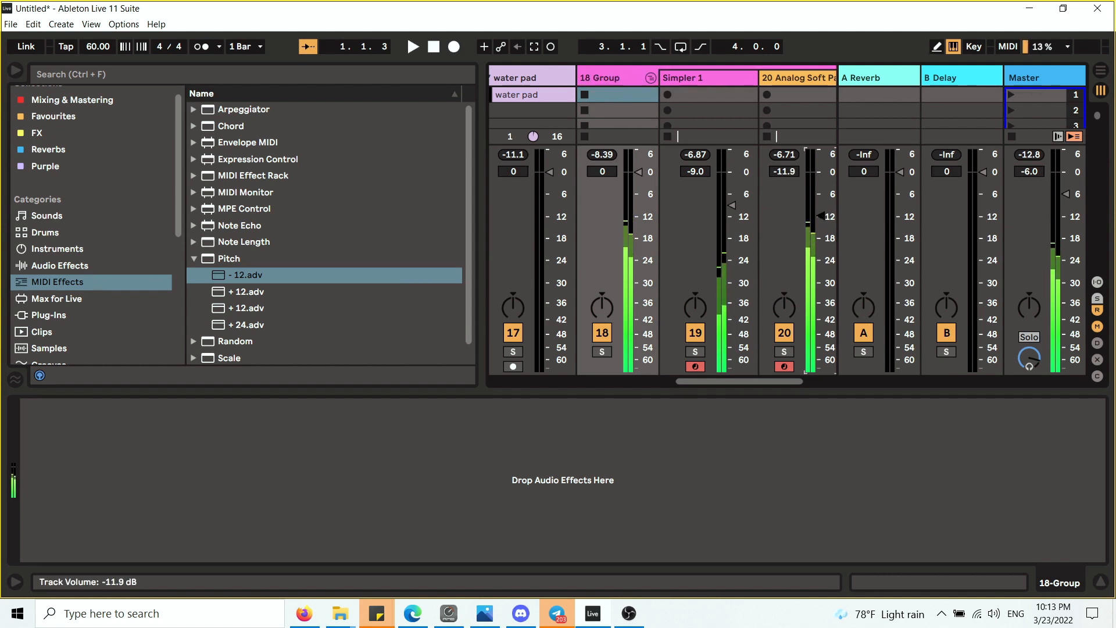
- Add the Saturator preset A Bit Warmer to the new group track and set the group's volume to -3.9 dB
left_click(612, 82)
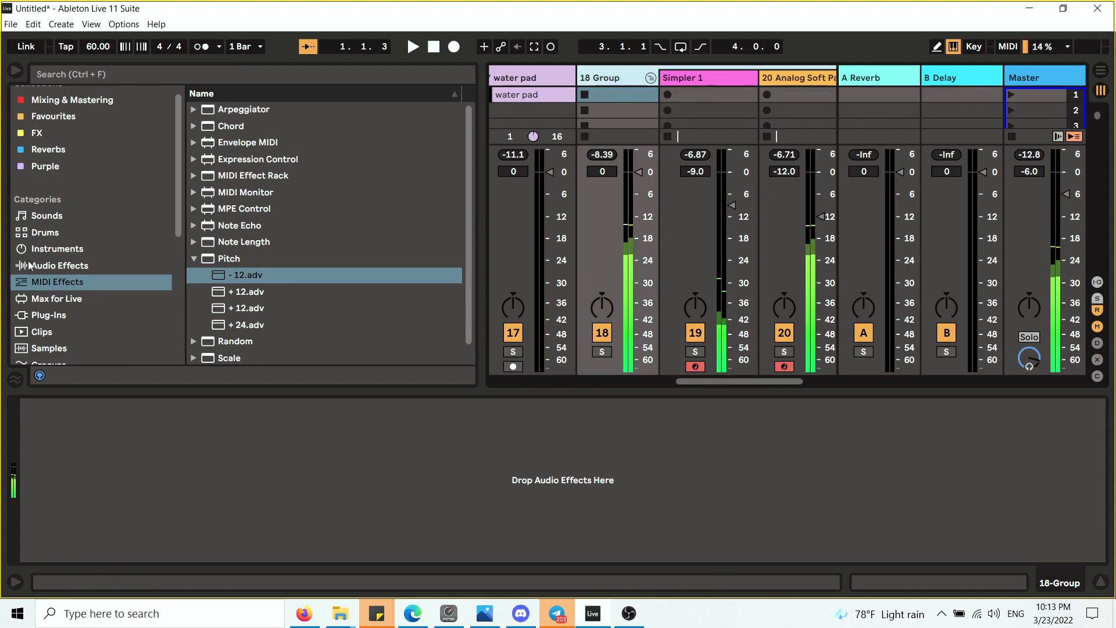
left_click(66, 265)
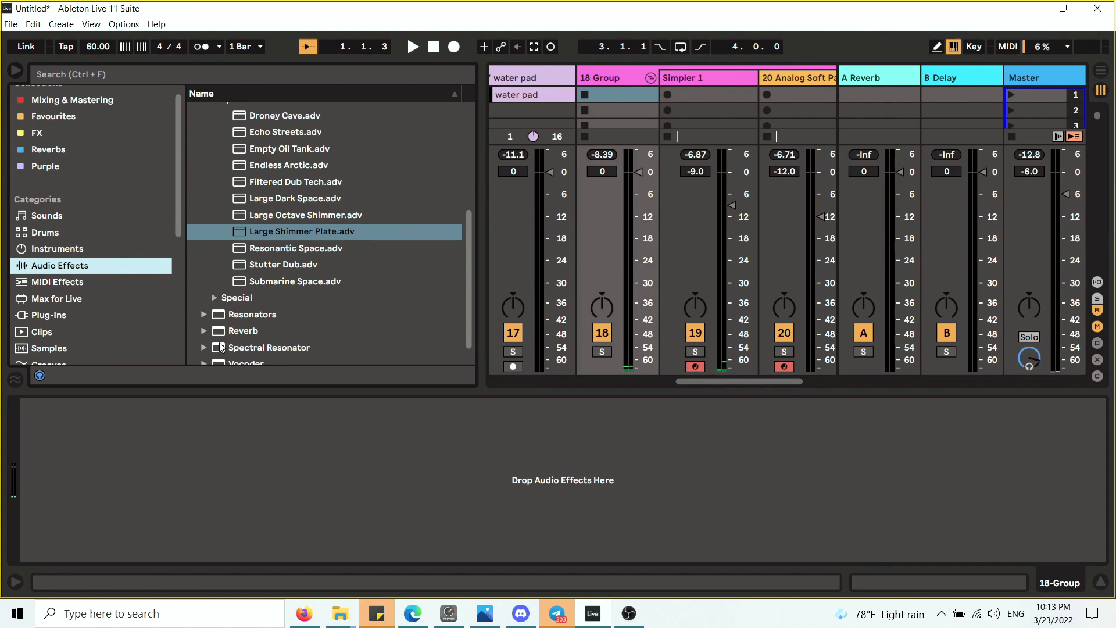
scroll(224, 343, "down", 2)
scroll(225, 326, "up", 5)
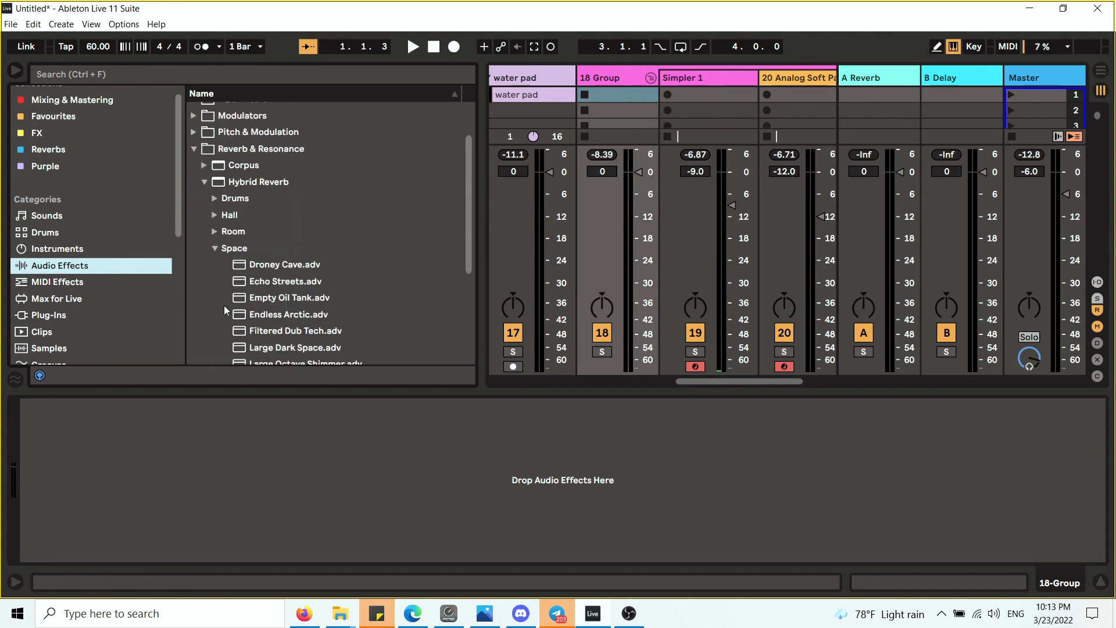
left_click(192, 149)
left_click(194, 125)
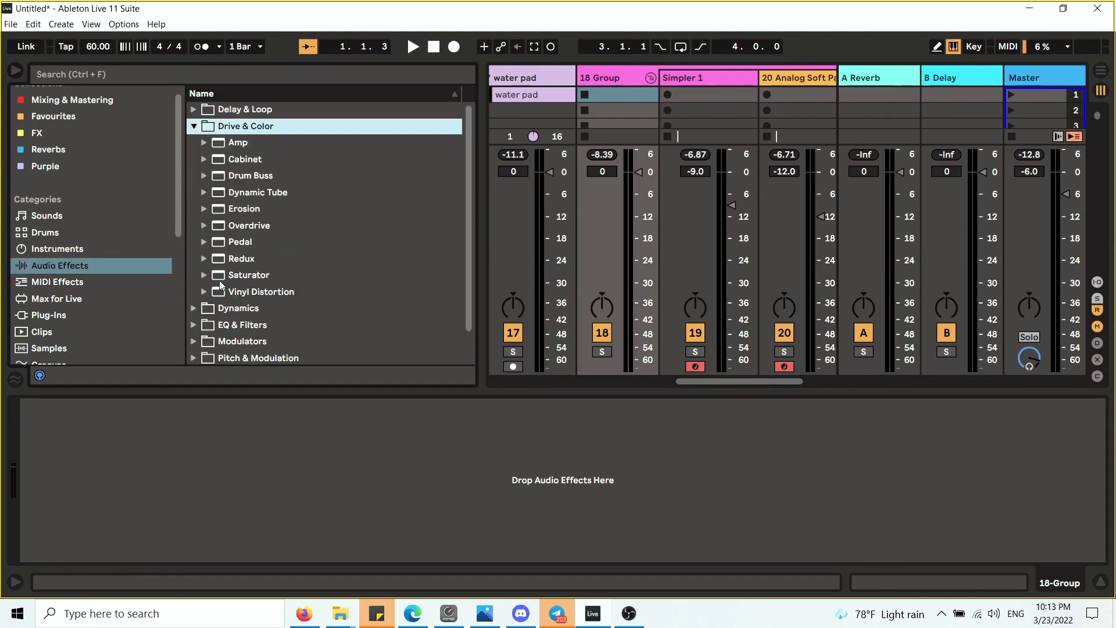
left_click(204, 275)
left_click(298, 289)
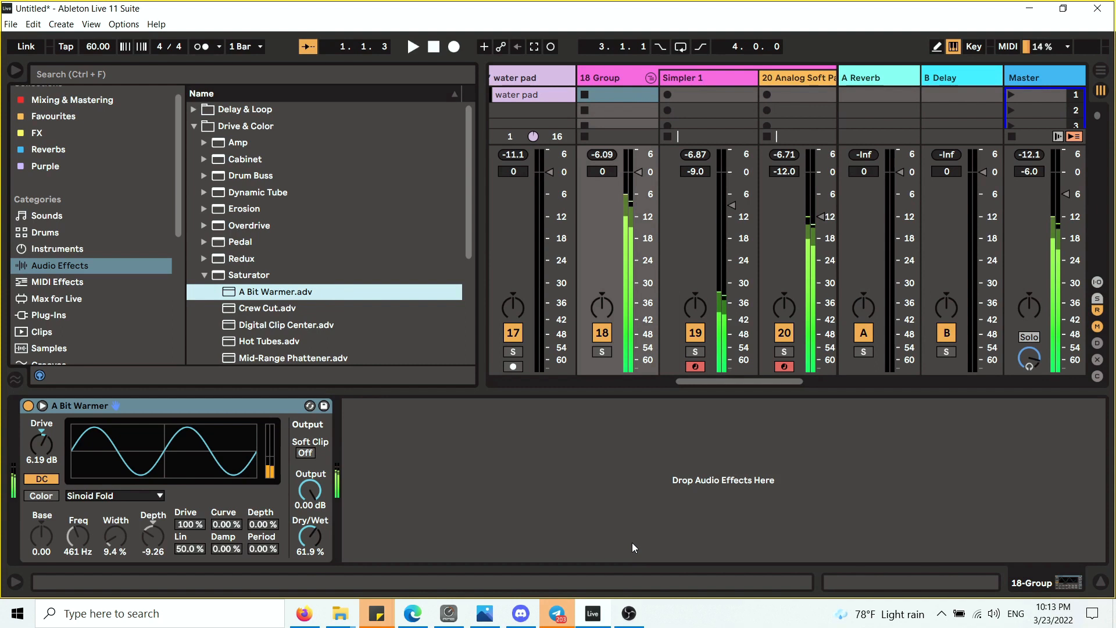
left_click_drag(639, 172, 638, 186)
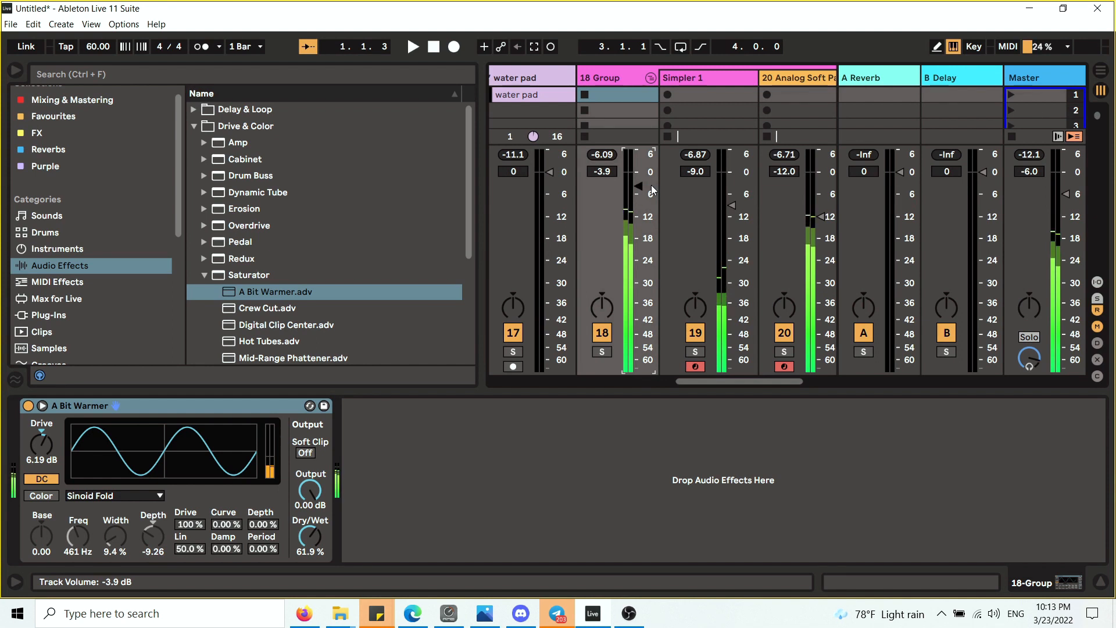
- Add the Reverb hall preset Concert Hall after the saturator on the group track and set its Dry/Wet to 30%
left_click(623, 81)
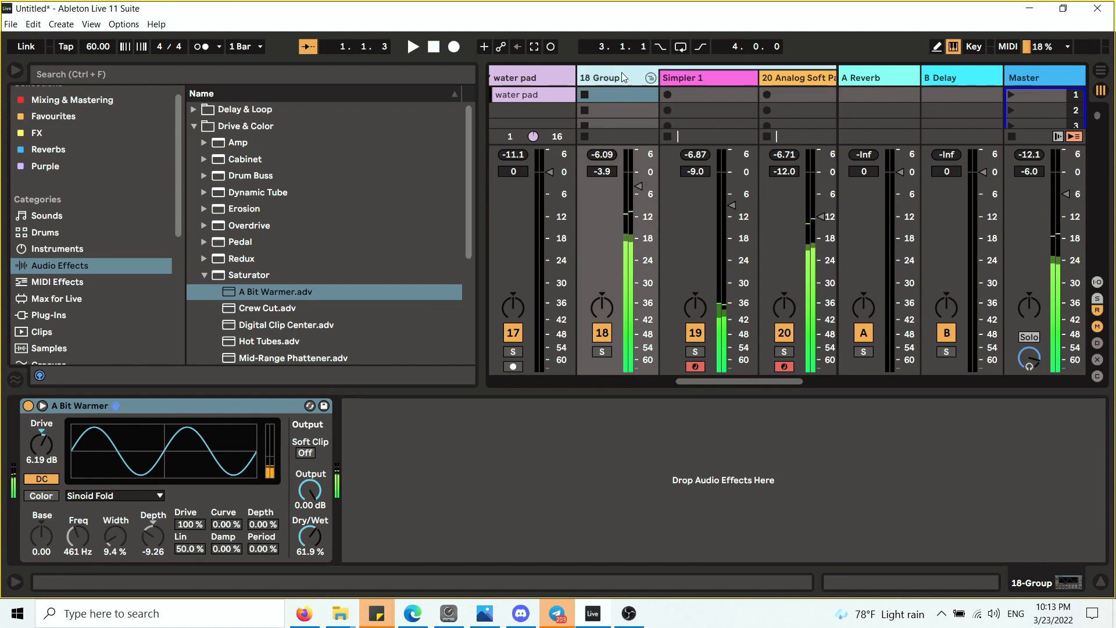
left_click(205, 275)
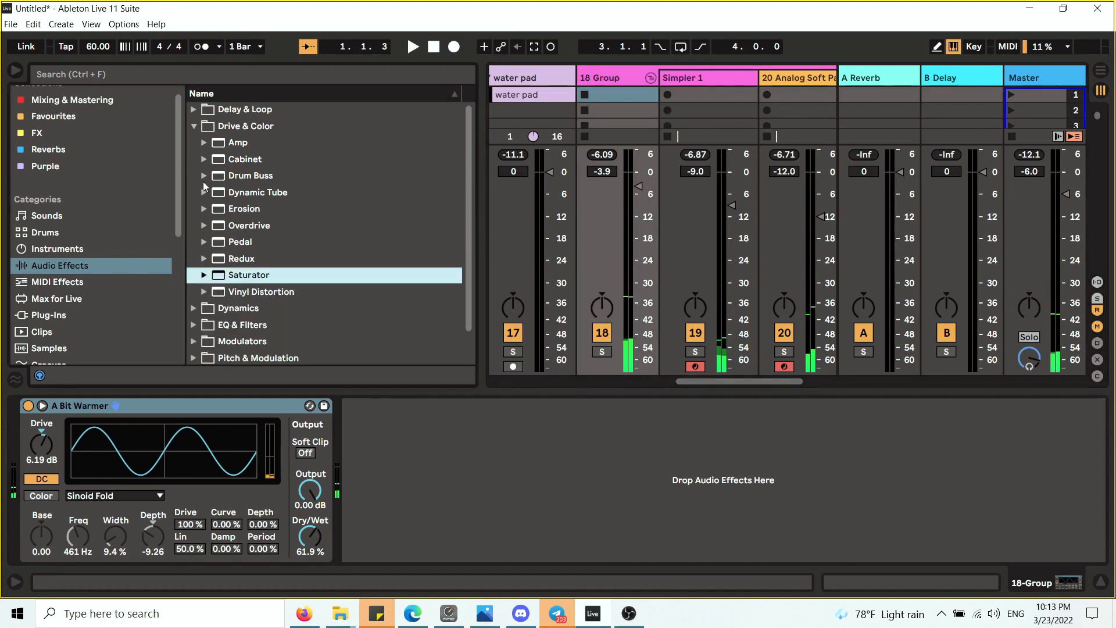
left_click(195, 127)
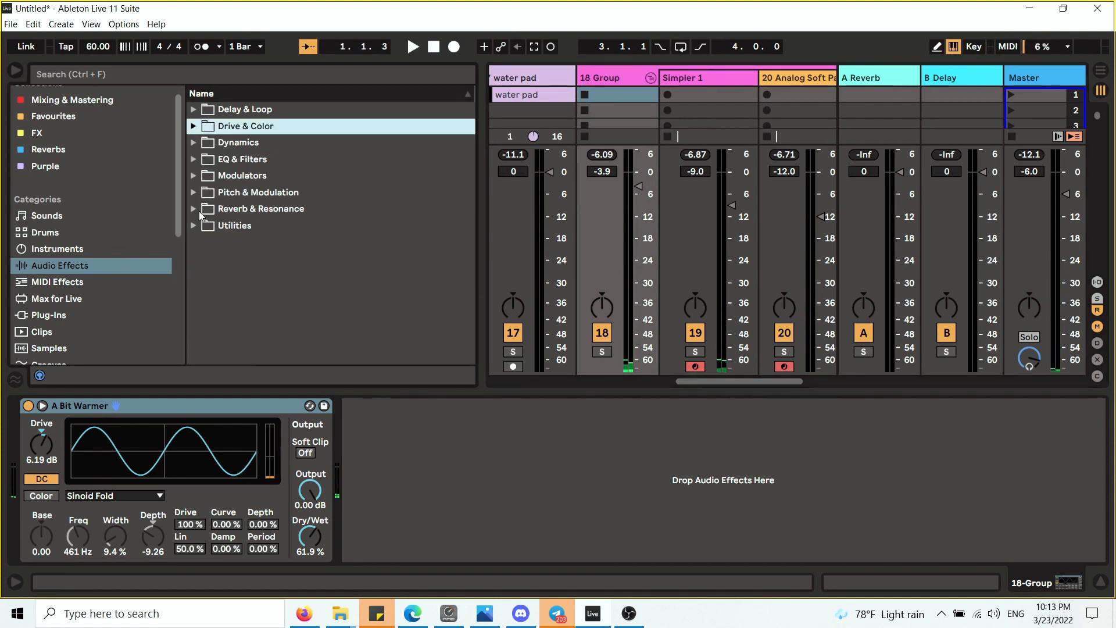
left_click(194, 209)
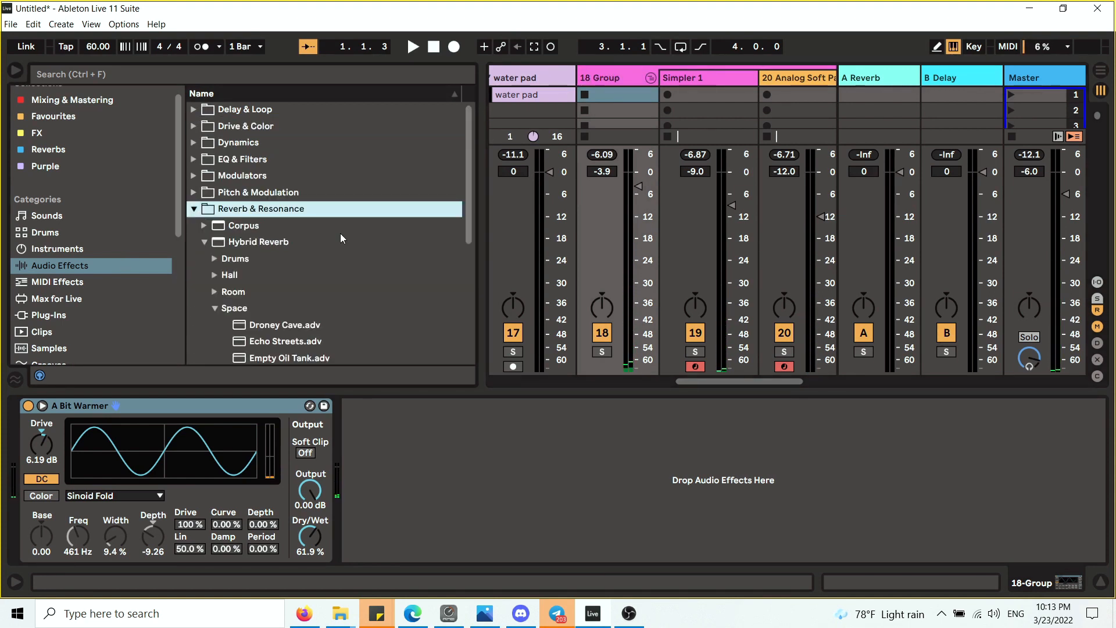
left_click(205, 242)
left_click(205, 274)
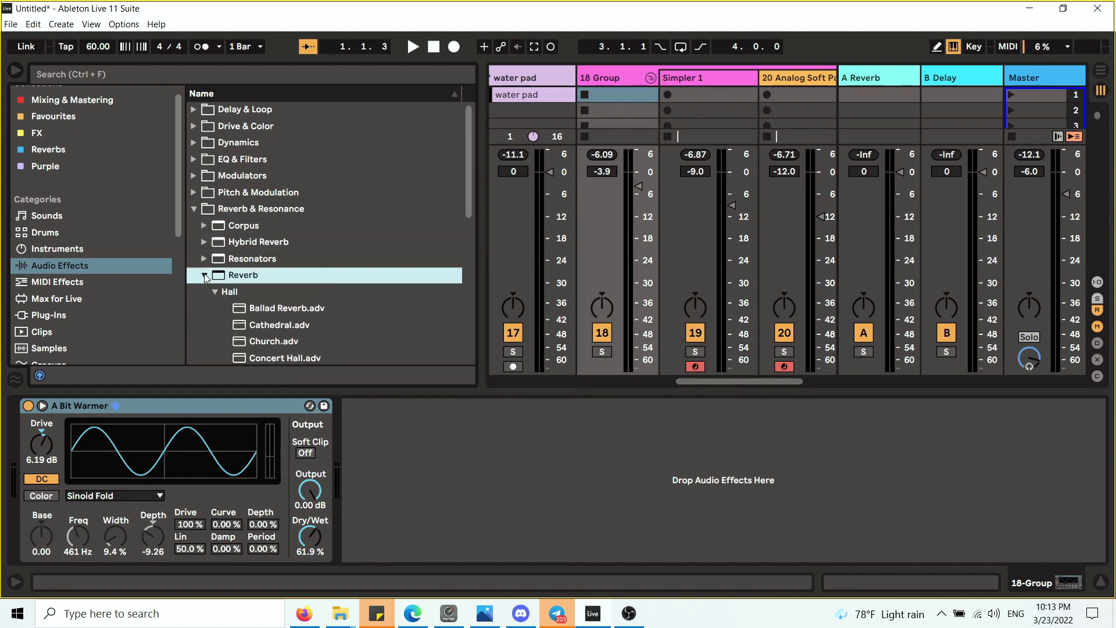
left_click(307, 239)
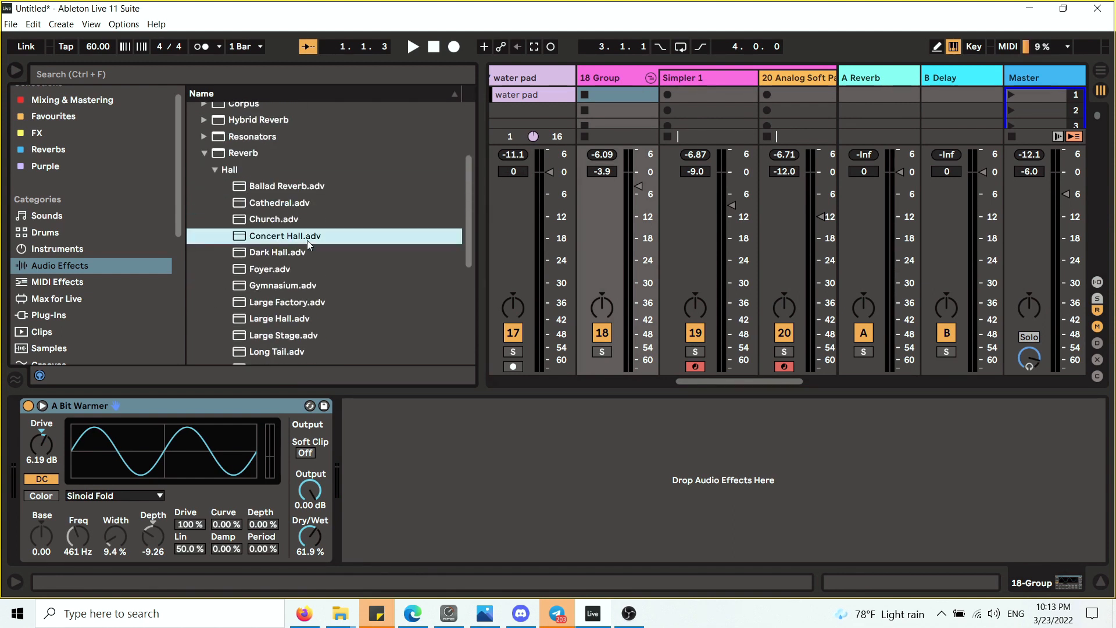
left_click_drag(741, 557, 742, 588)
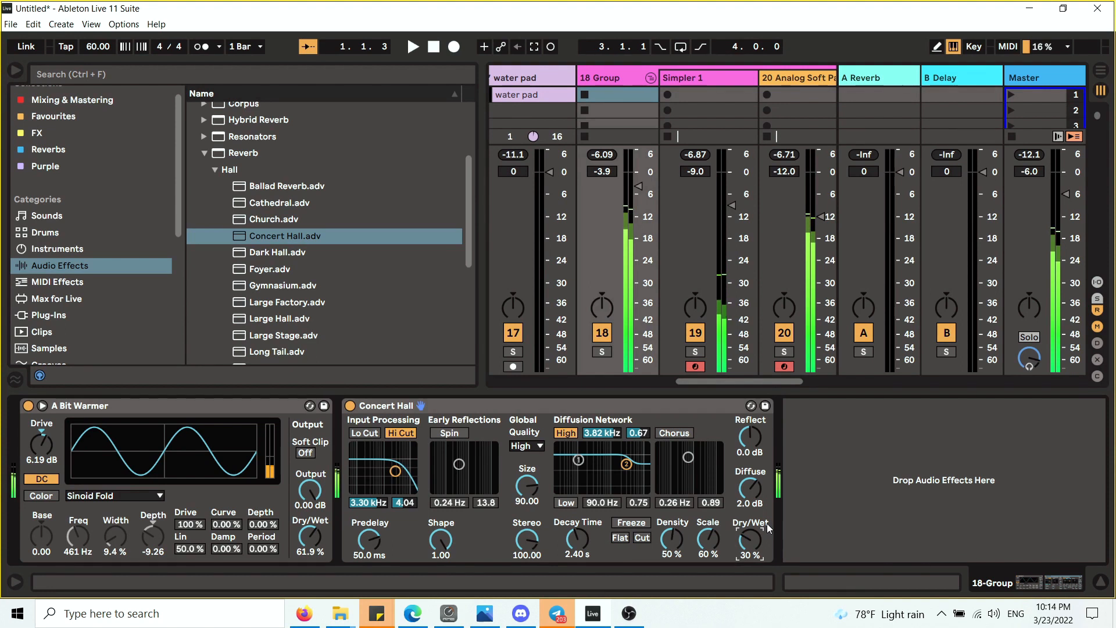
- Hide the browser to make room for more mixer tracks
left_click_drag(759, 380, 781, 385)
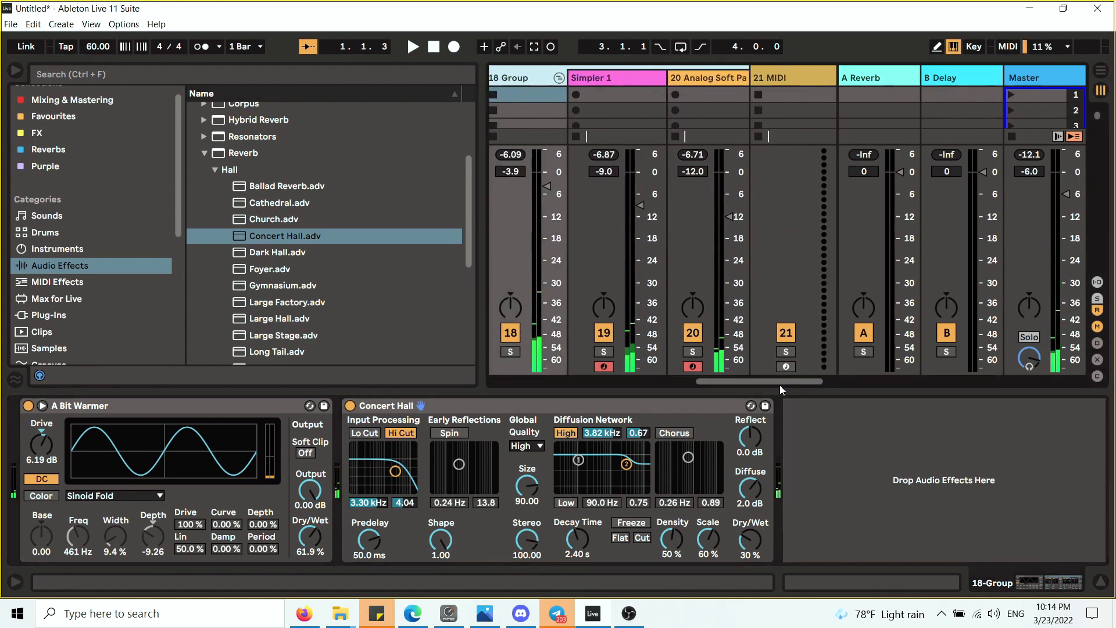
left_click(15, 72)
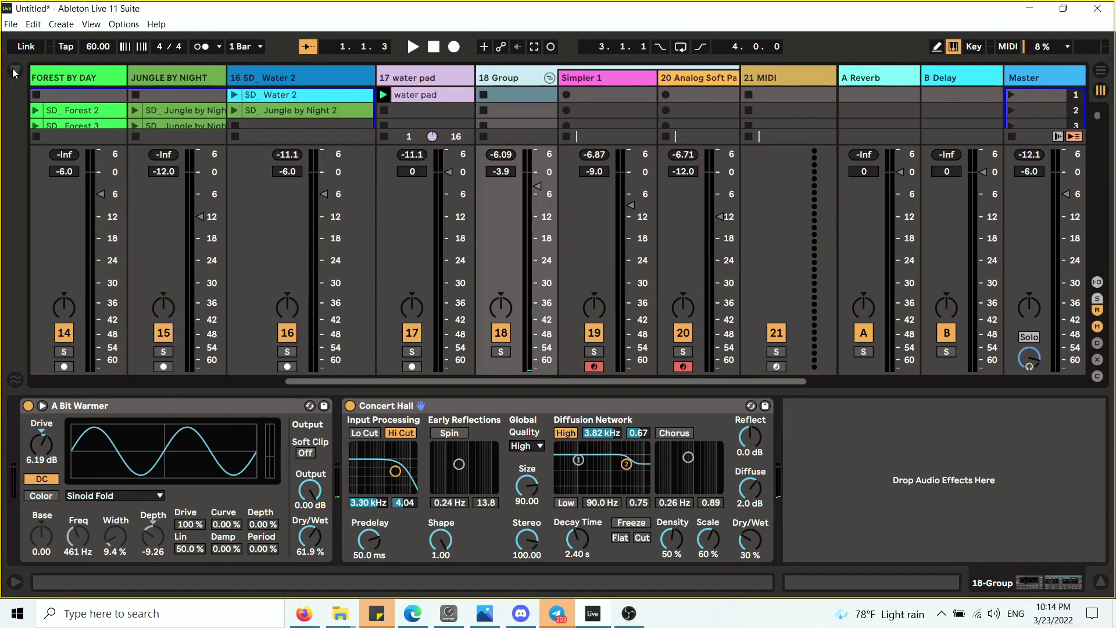
- Disarm the Simpler 1 and Analog Soft Pad tracks in the second group
left_click(753, 78)
left_click(696, 78)
left_click(616, 75)
left_click(727, 90)
left_click(605, 72)
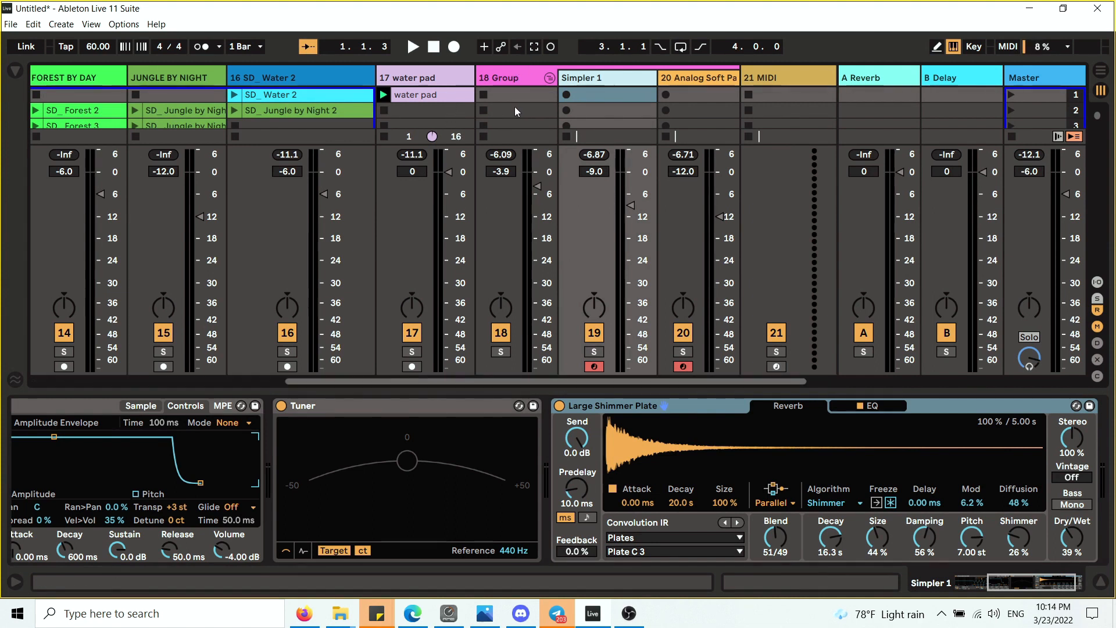
left_click(683, 366)
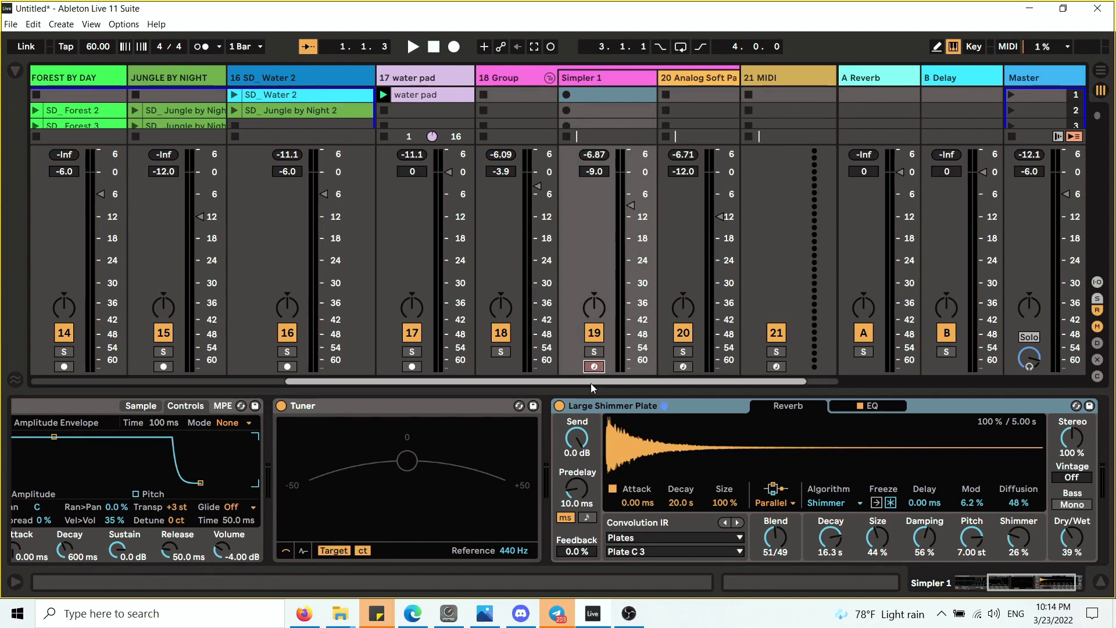
- Unfold 1 Group and arm its Simpler track 5, Analog Soft Pad and DecentSampler tracks together, playing notes as each layer is added
left_click_drag(591, 381, 124, 345)
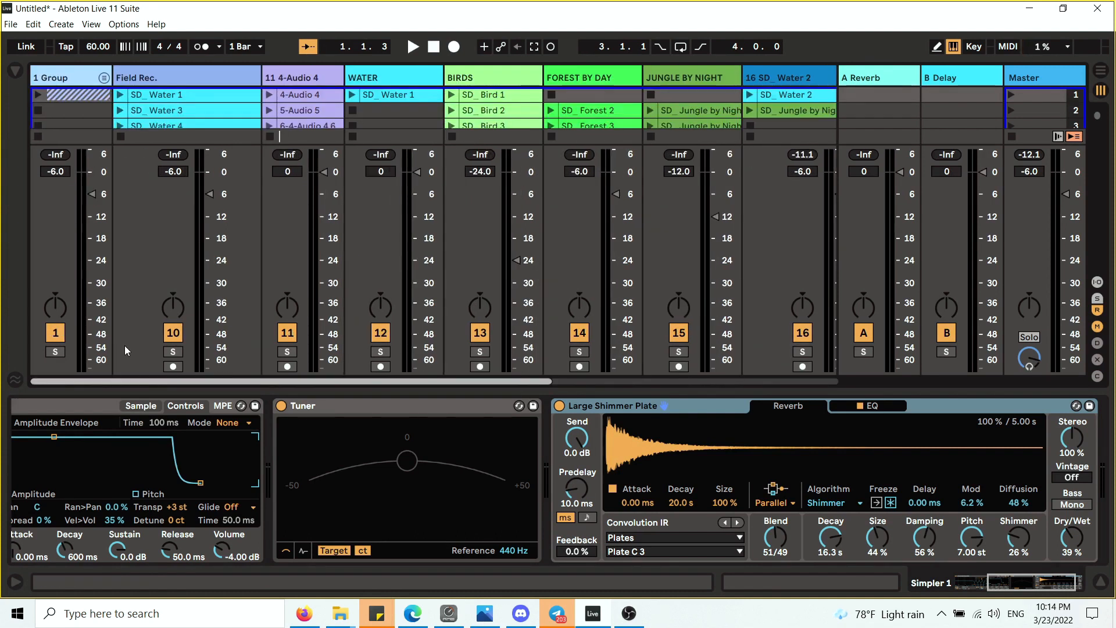
left_click(102, 76)
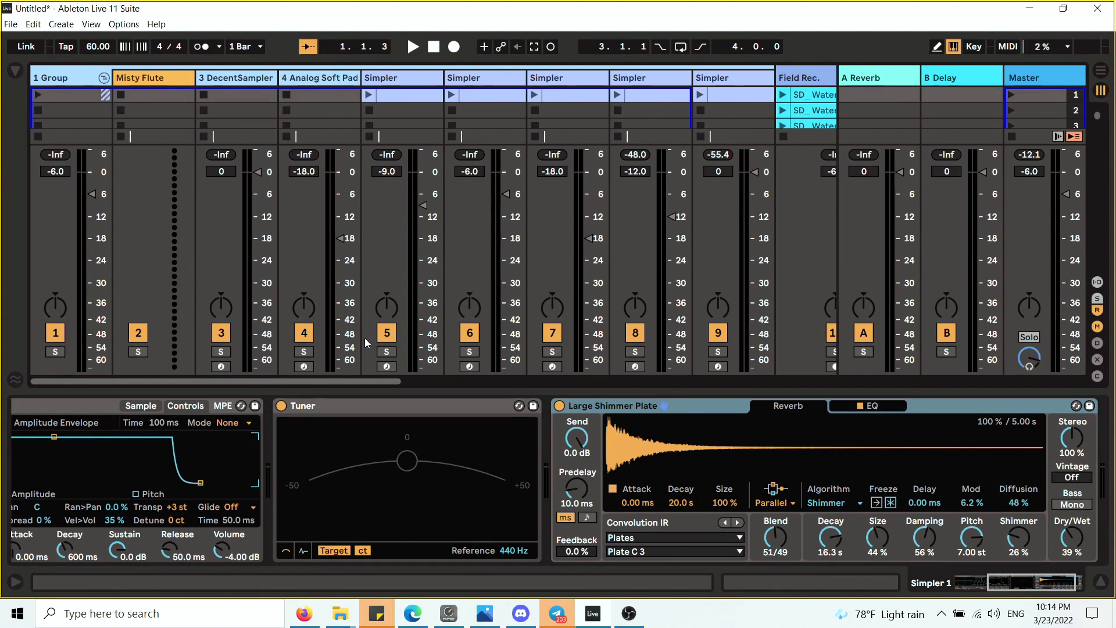
left_click(389, 369)
key("a")
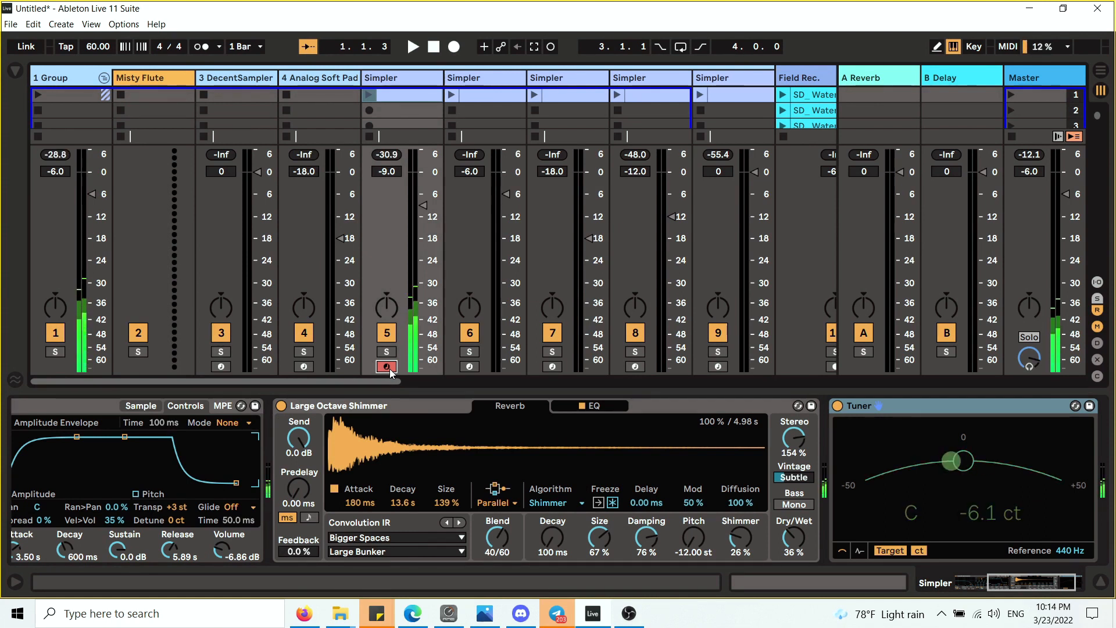
left_click(304, 366)
key("a")
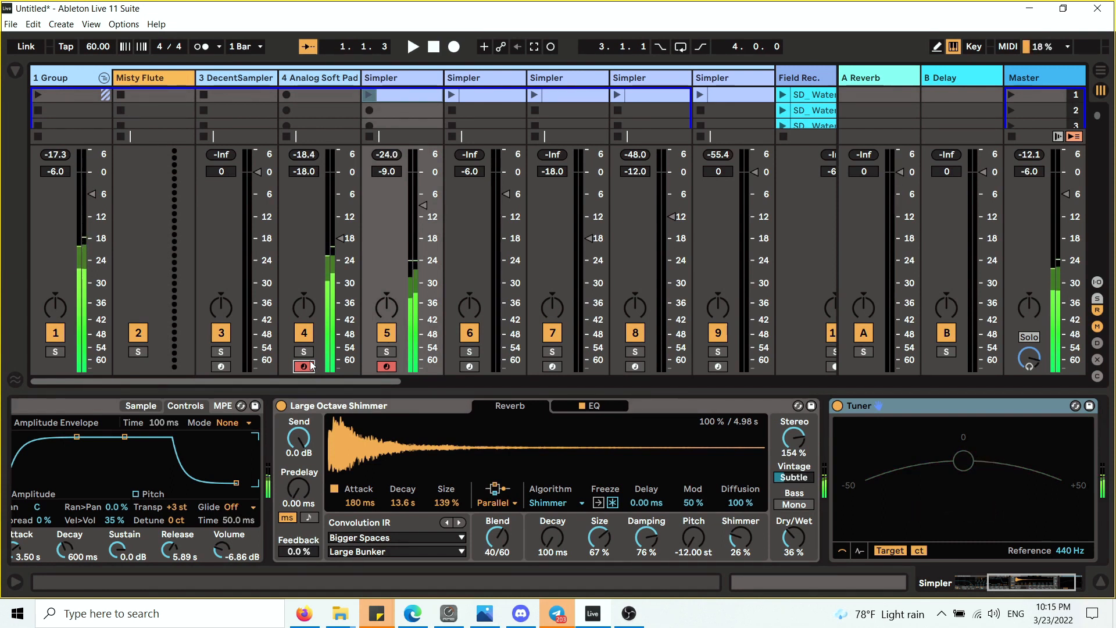
left_click(221, 366)
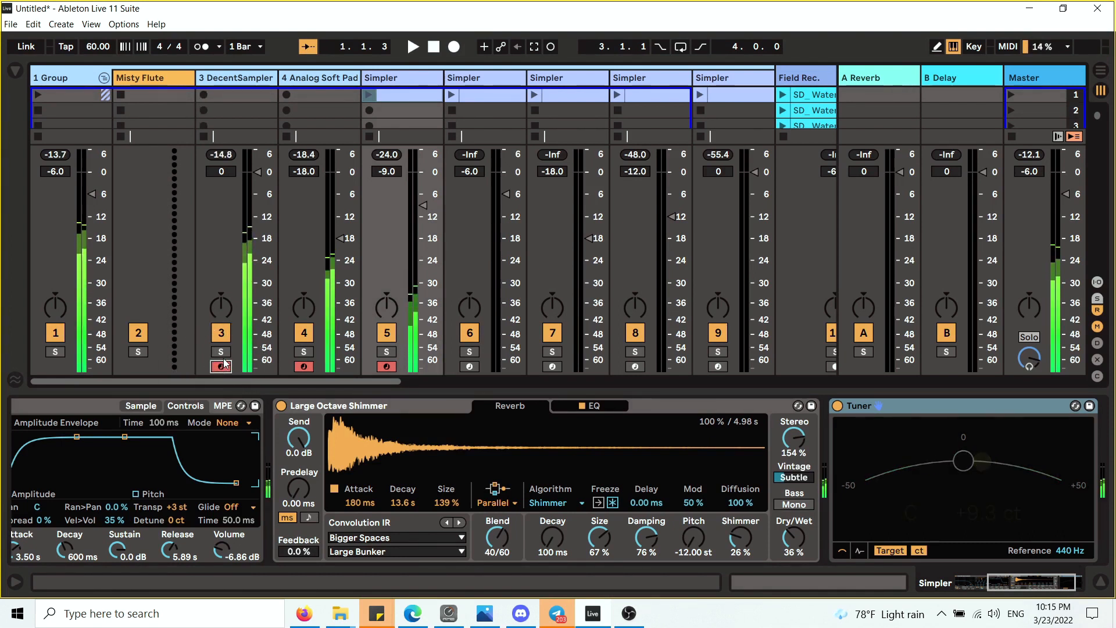
- Inspect the DecentSampler plug-in's Misty Flute - Pad instrument and audition notes on its keyboard, including C4 and C3
left_click(247, 81)
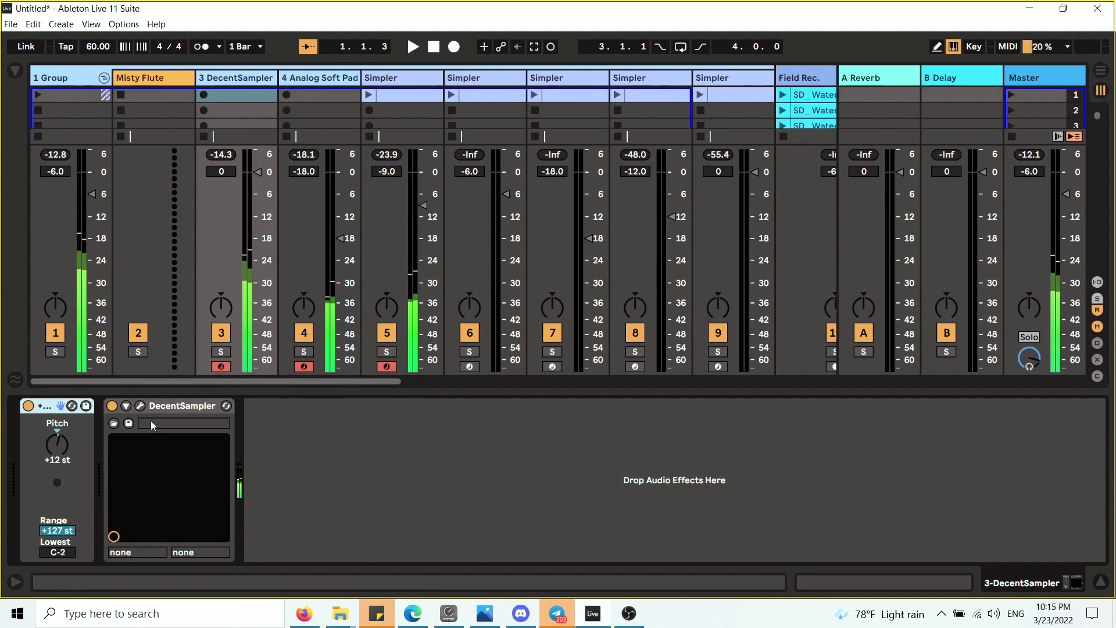
left_click(141, 406)
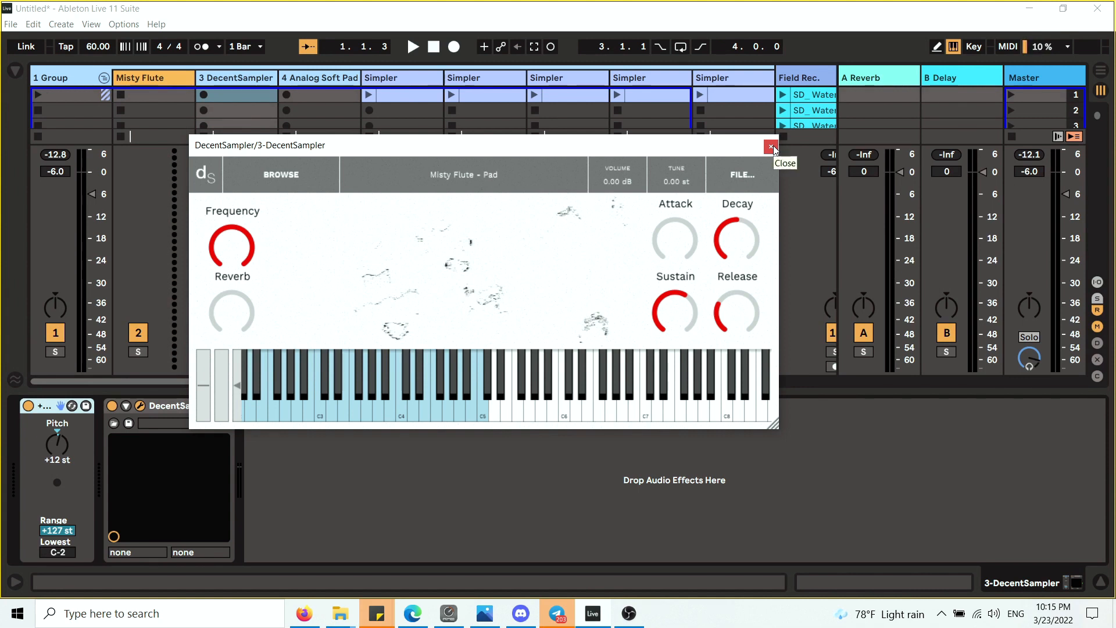
left_click(427, 407)
left_click(403, 418)
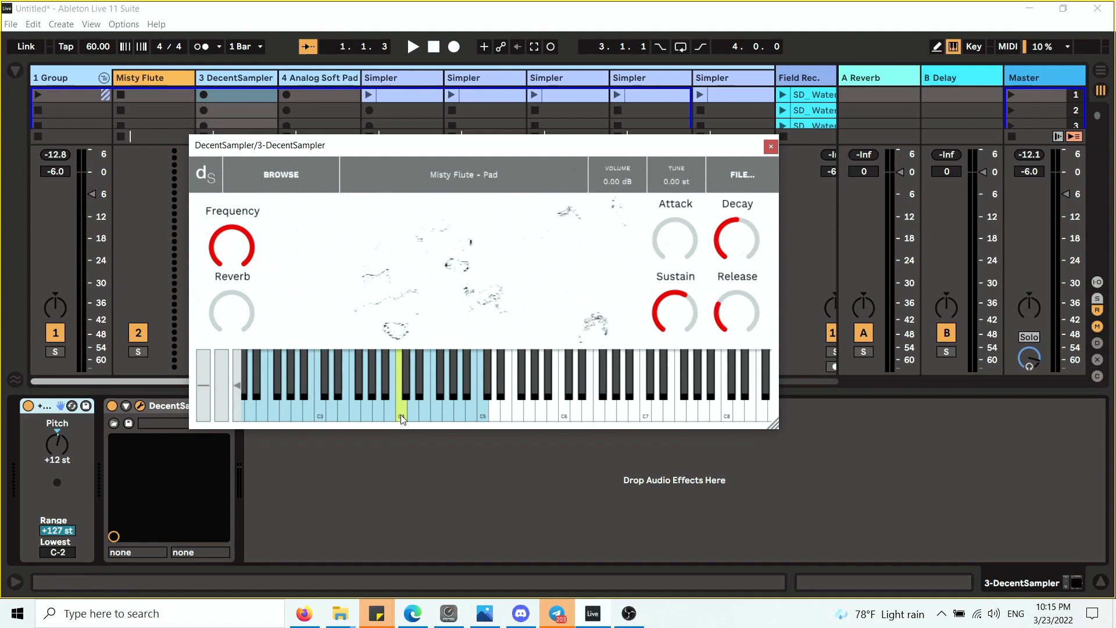
left_click(354, 417)
left_click(317, 419)
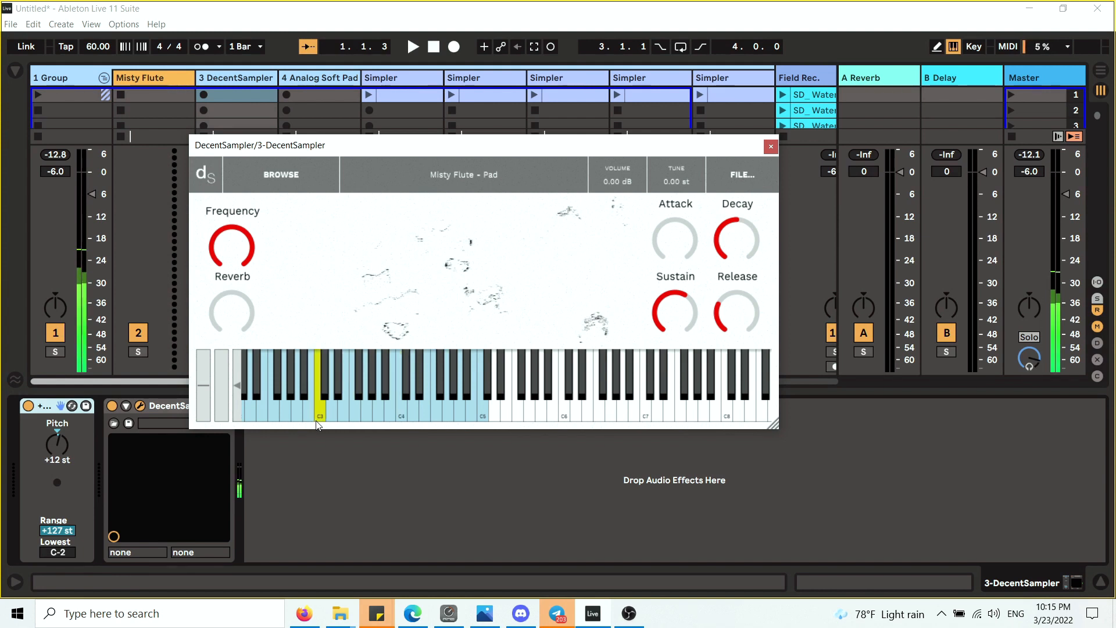
left_click(317, 419)
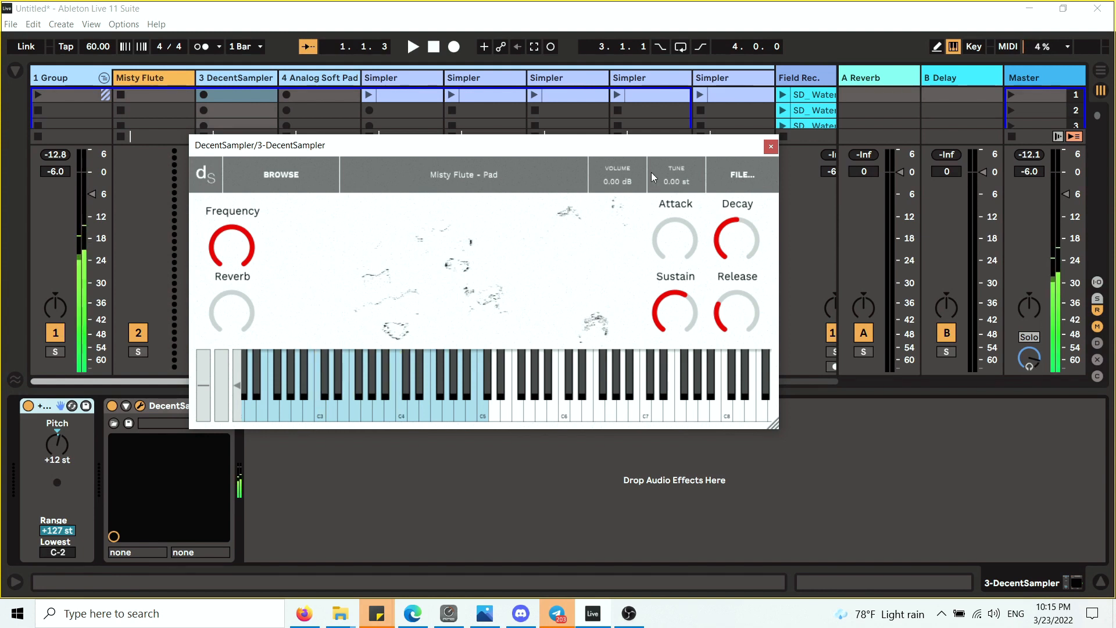
left_click(770, 145)
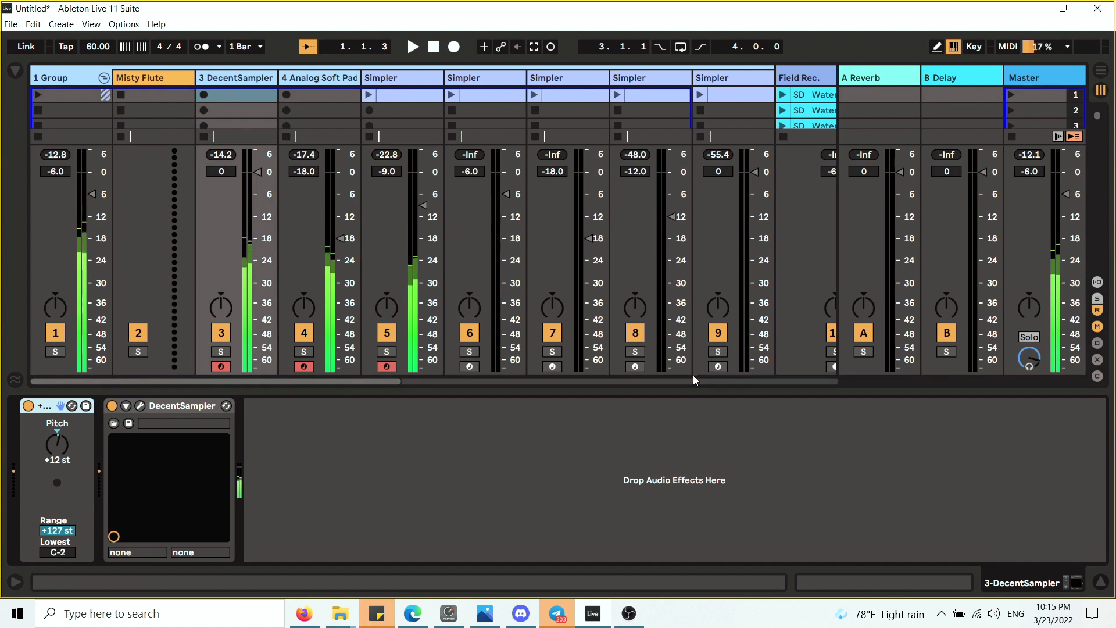
- Arm Simpler track 9 as a further layer and insert an audio track after it
left_click(720, 367)
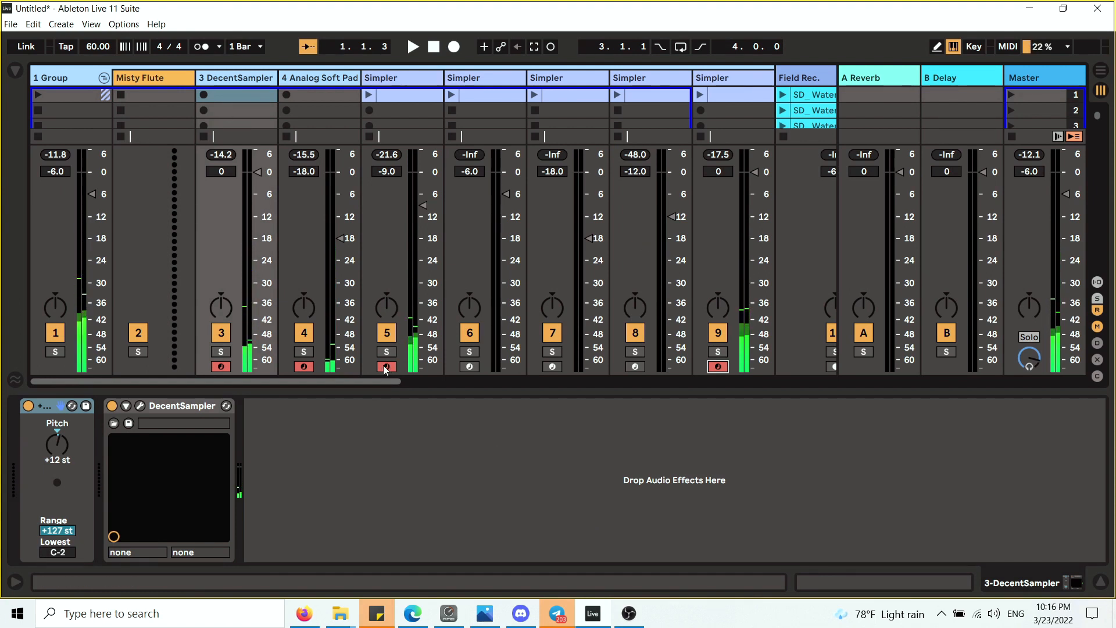
left_click_drag(371, 381, 430, 378)
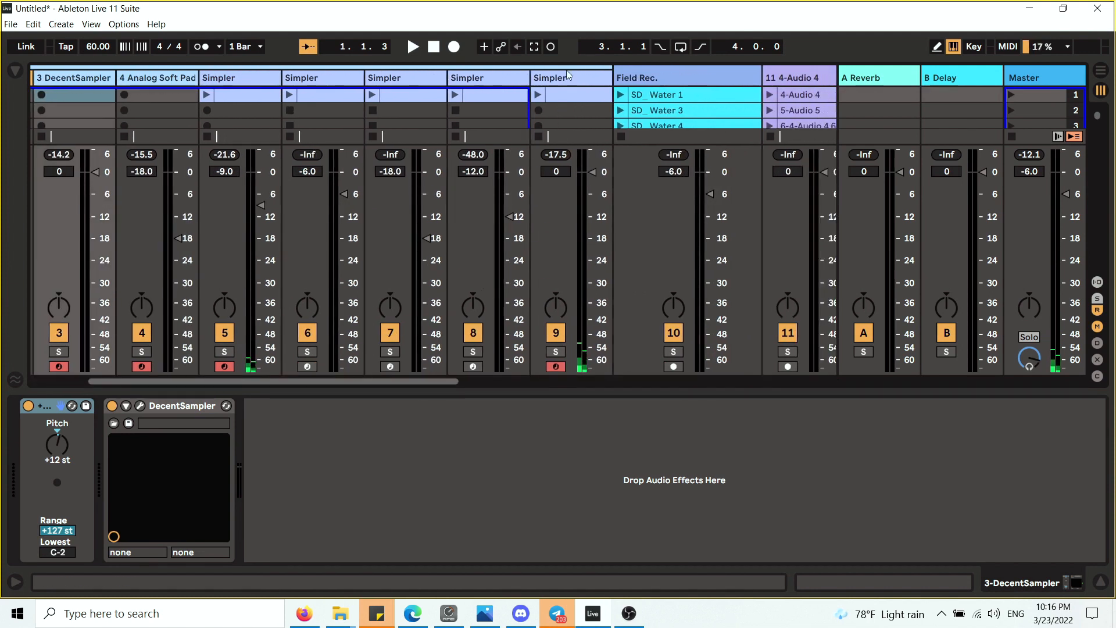
right_click(608, 78)
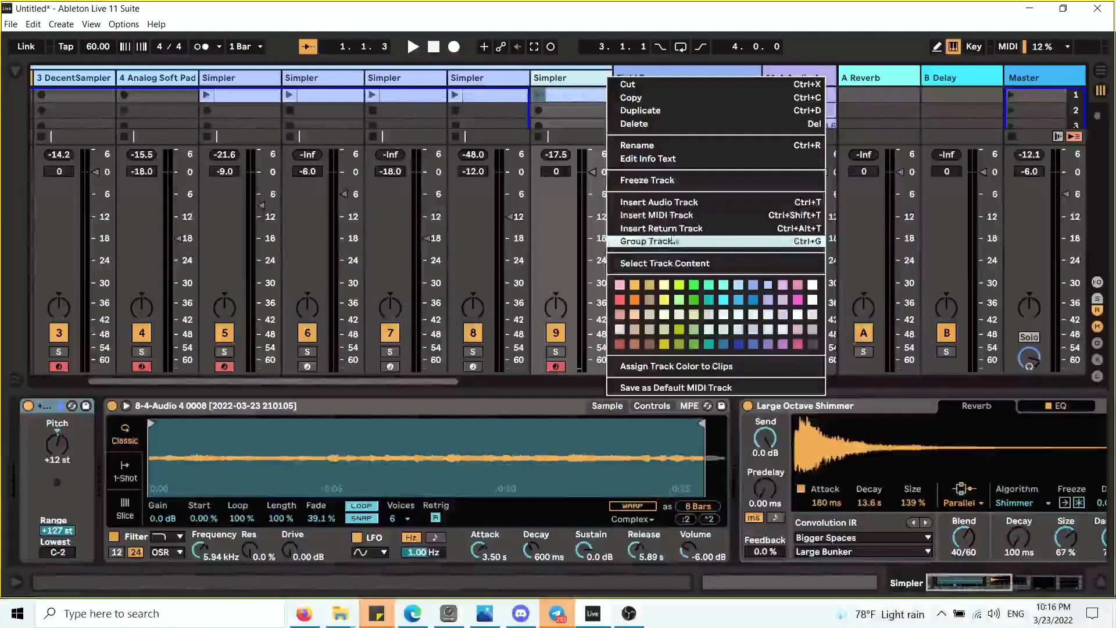
left_click(658, 202)
left_click_drag(661, 85, 707, 73)
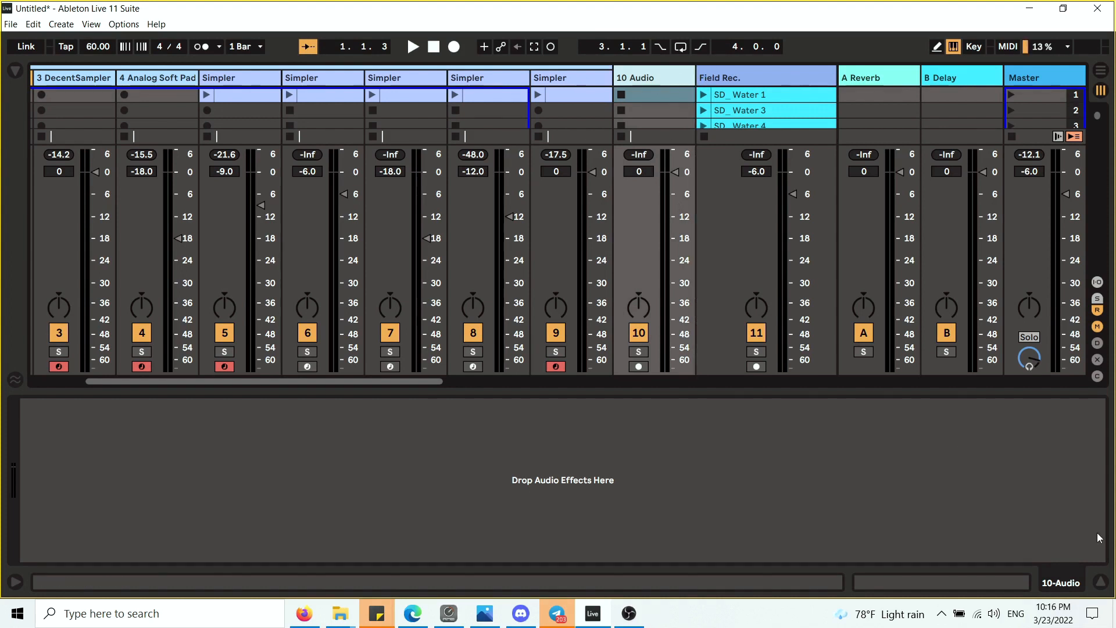
- Set the new audio track's input to 1-Group, arm it and record the layered pads into its first clip slot
left_click(1100, 583)
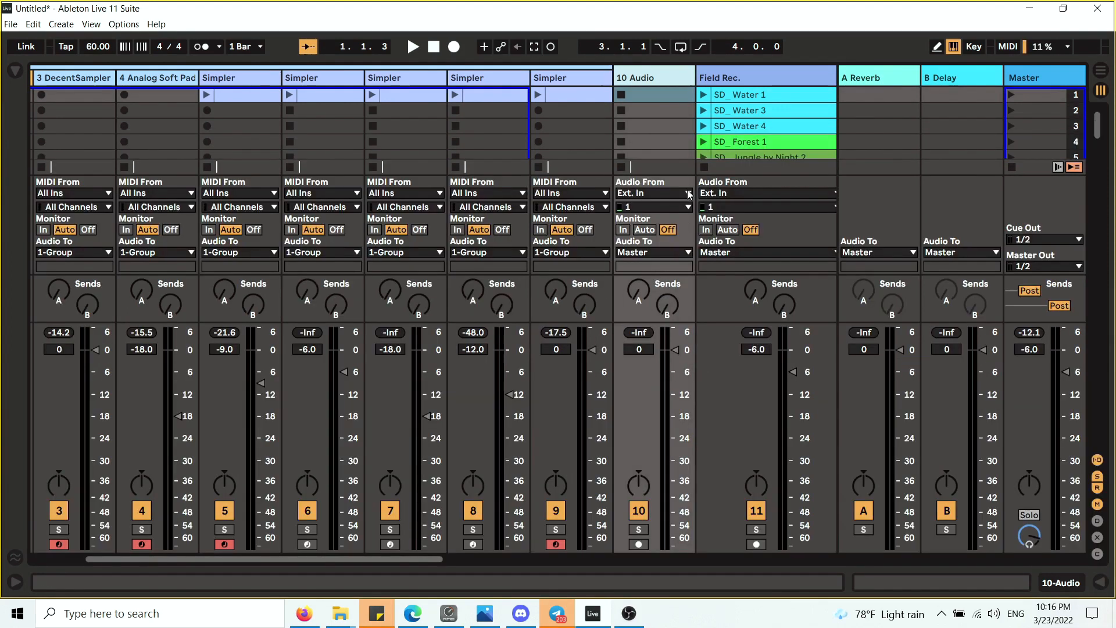
left_click(688, 194)
left_click(669, 247)
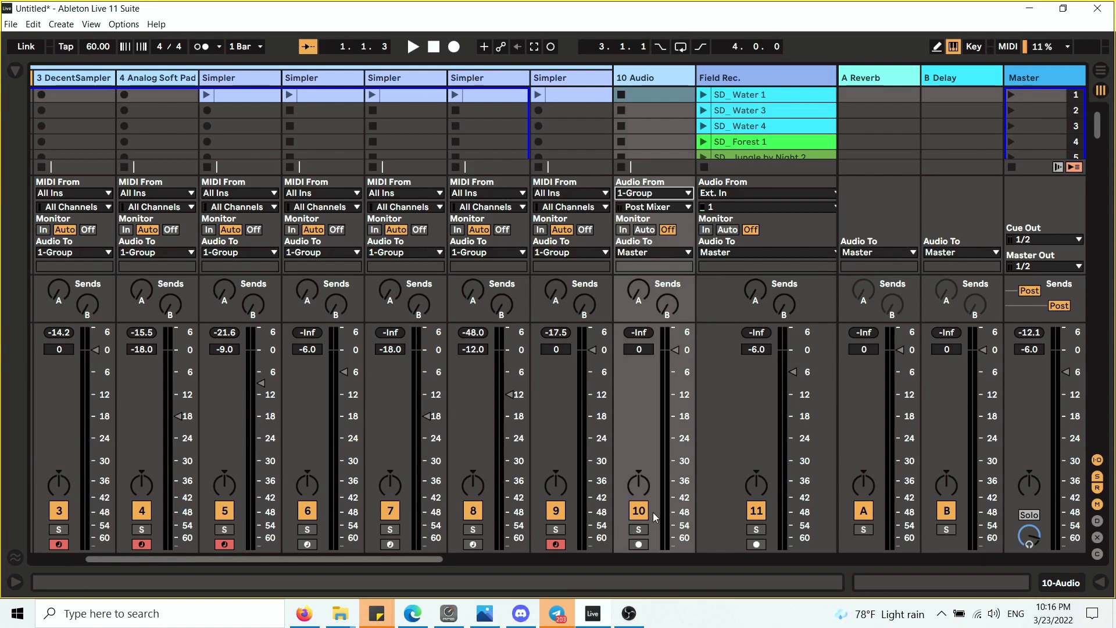
left_click(633, 545)
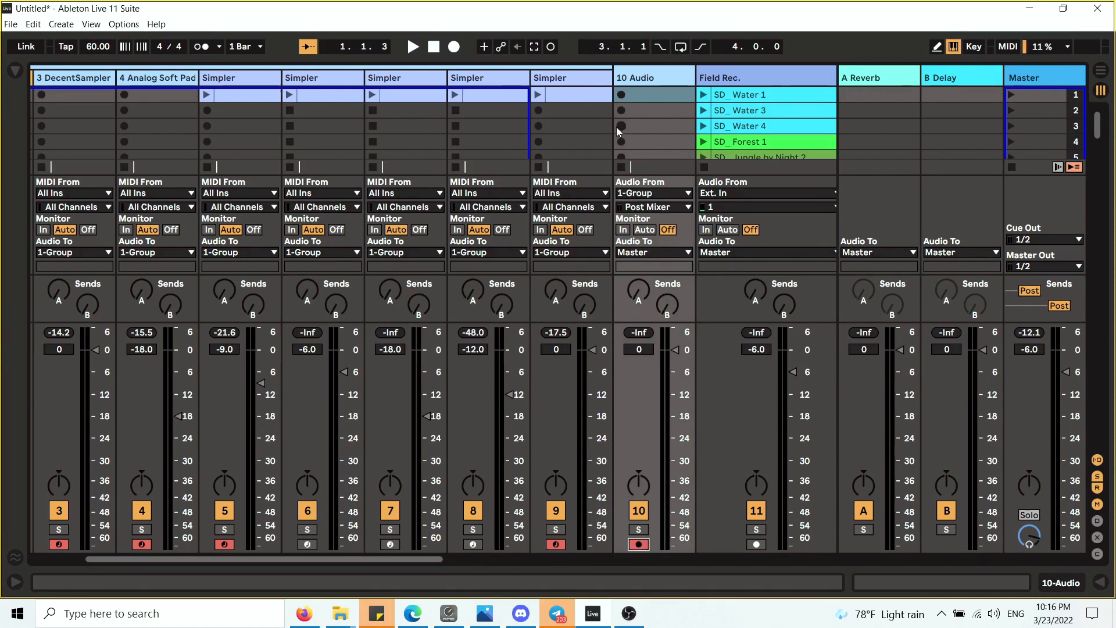
left_click(622, 94)
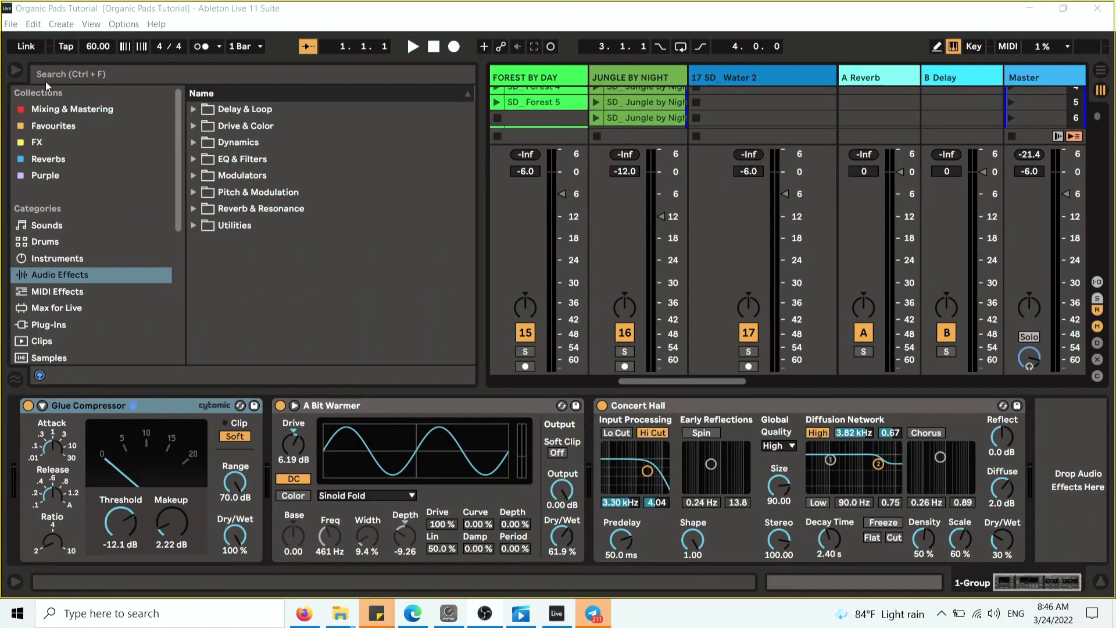
- Hide the browser and unfold 1 Group to show its instrument tracks
key("ctrl+alt+b")
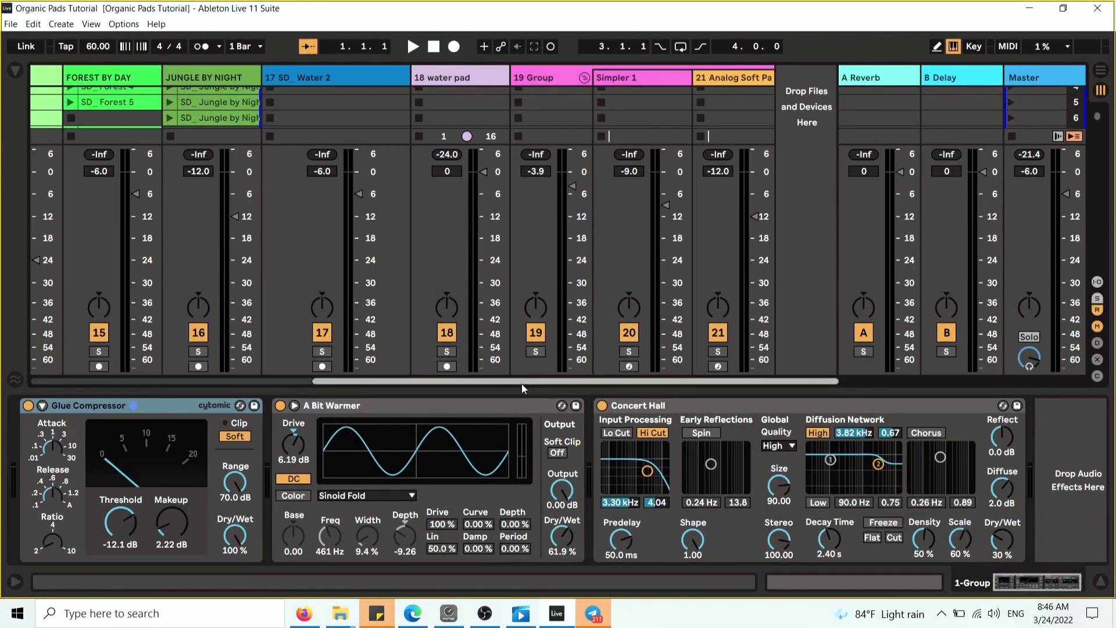
left_click_drag(521, 384, 207, 378)
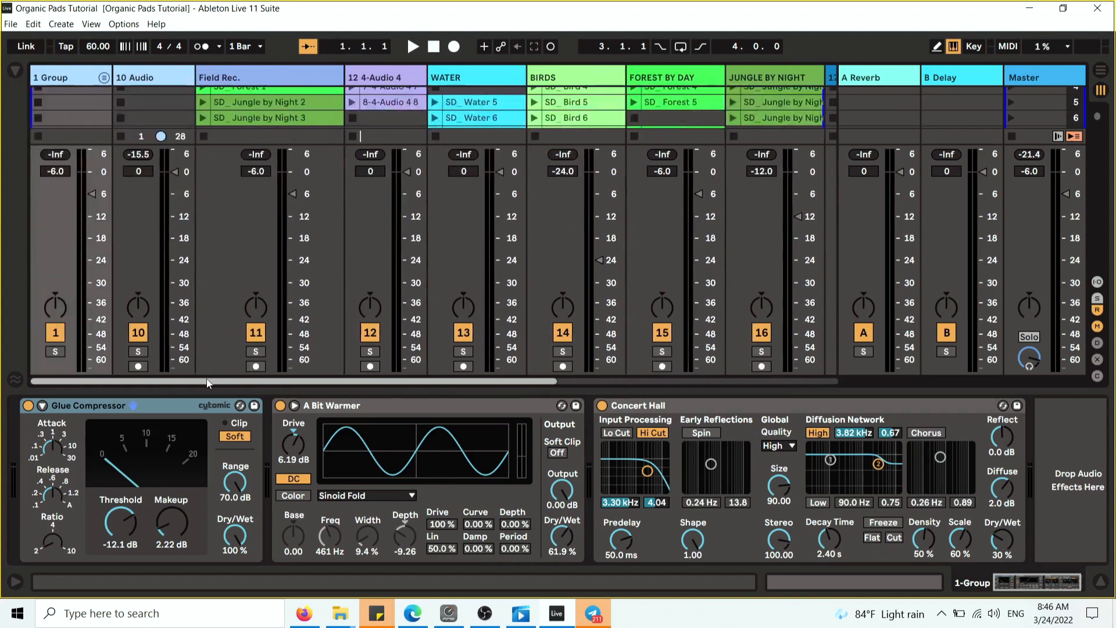
left_click(104, 78)
- Audition the group's instruments one at a time, arming each from Simpler track 9 through to DecentSampler track 3
left_click(730, 83)
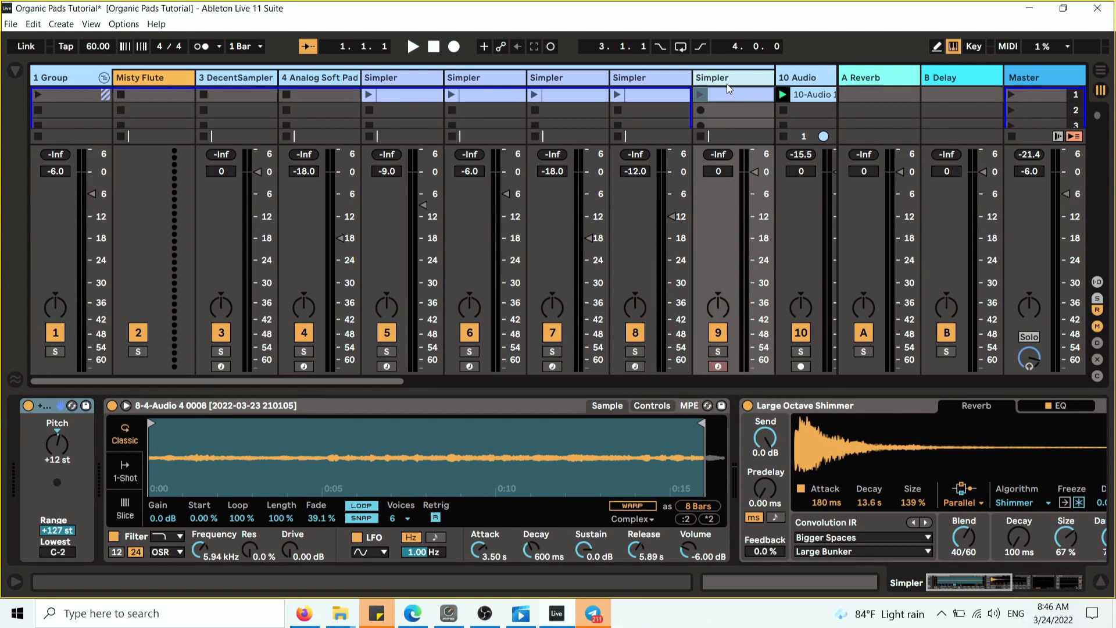
left_click(720, 367)
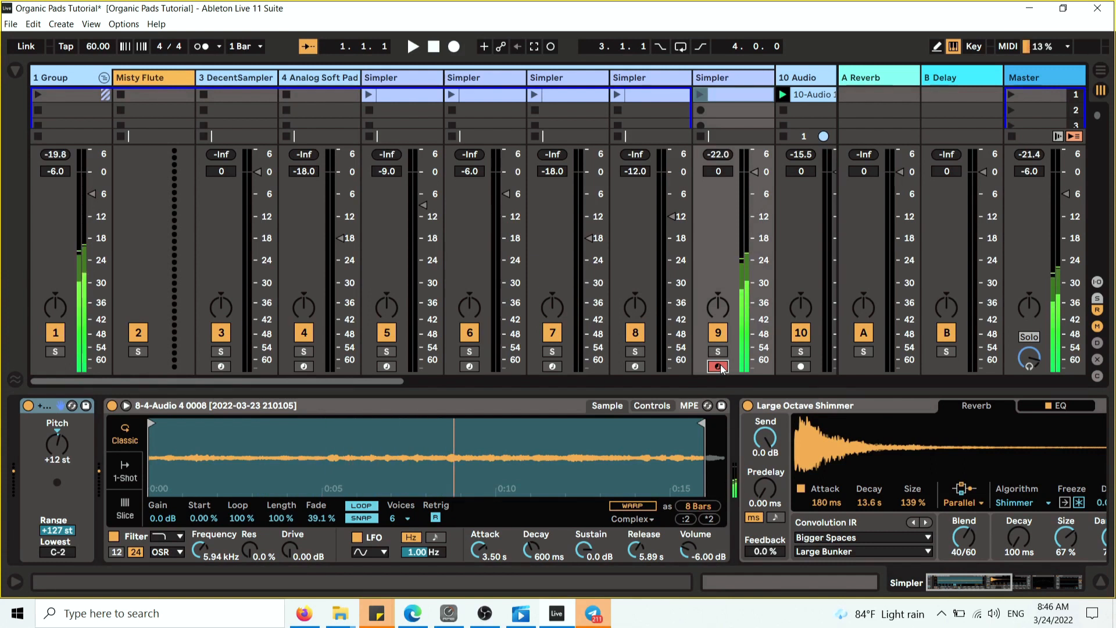
left_click(635, 367)
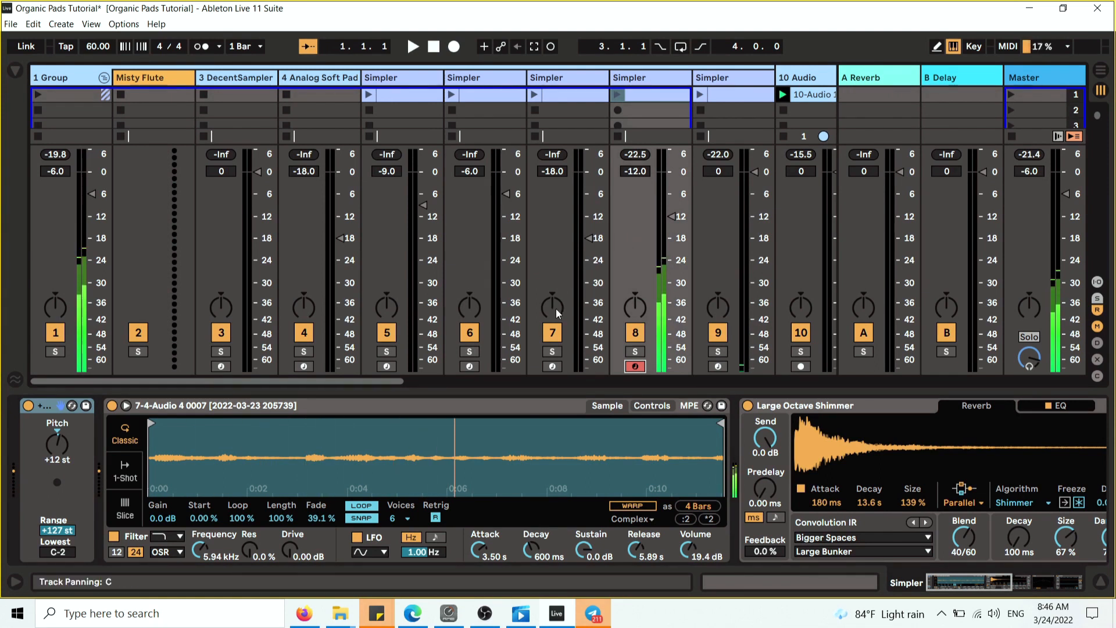
left_click(557, 286)
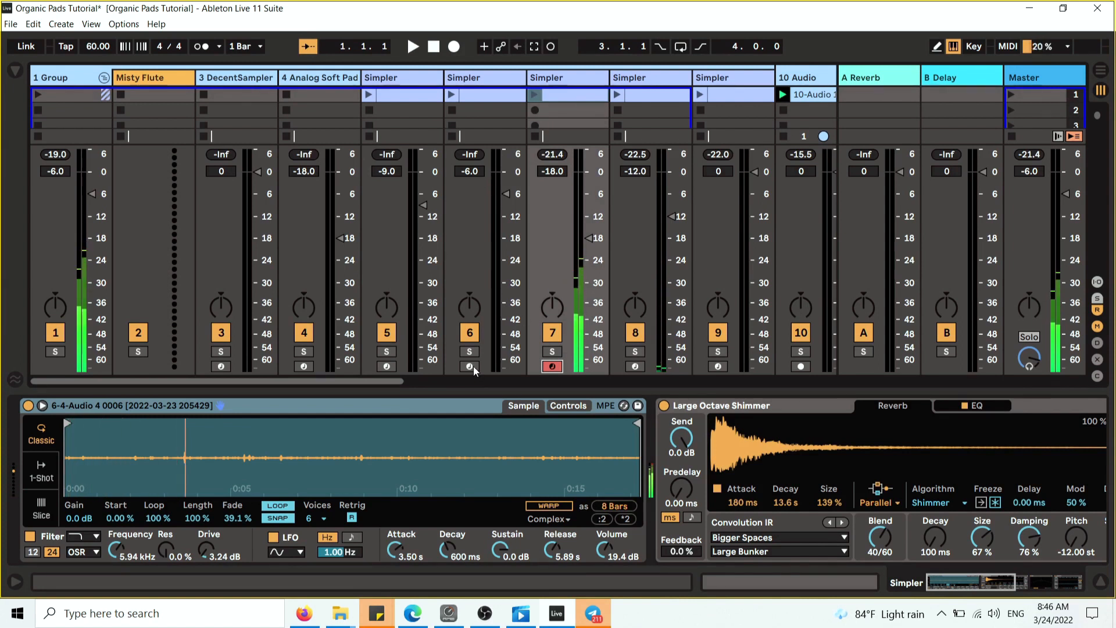
left_click(500, 283)
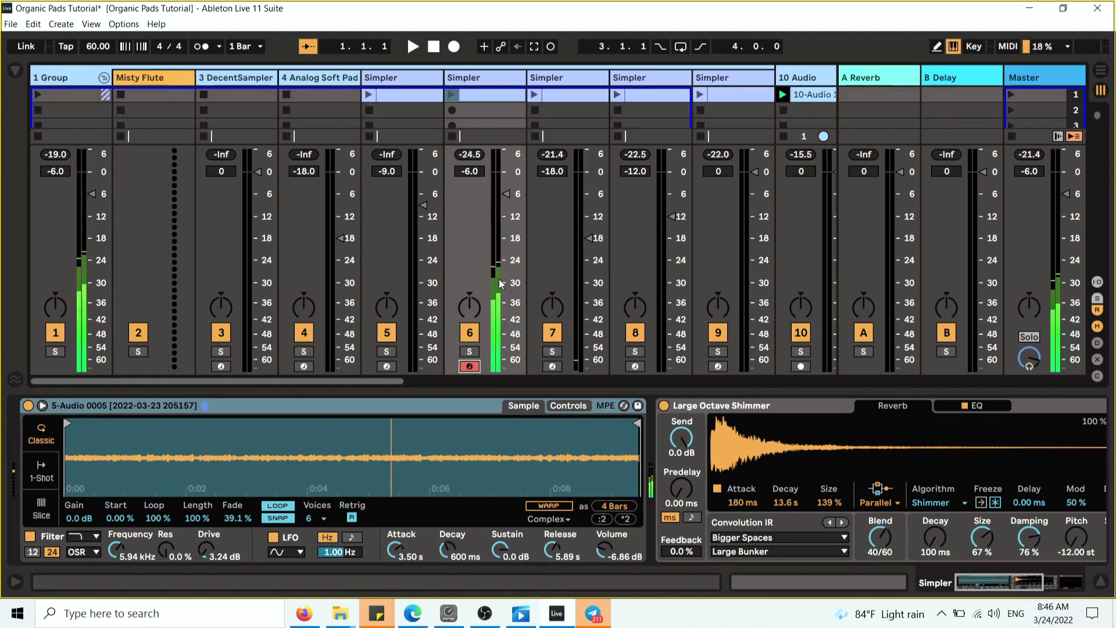
left_click(387, 366)
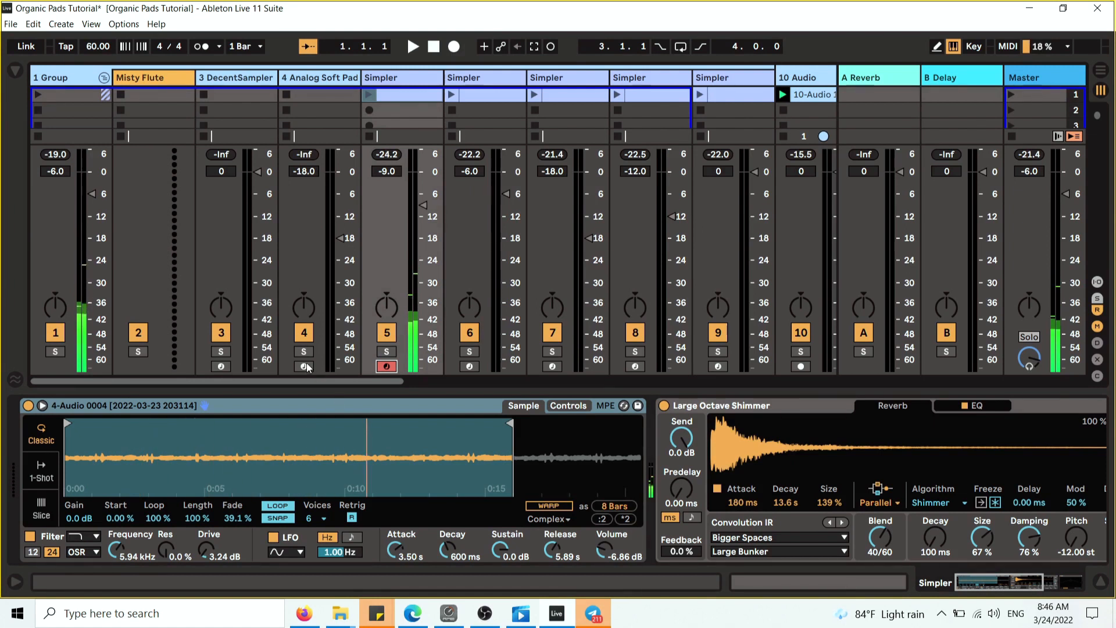
left_click(306, 297)
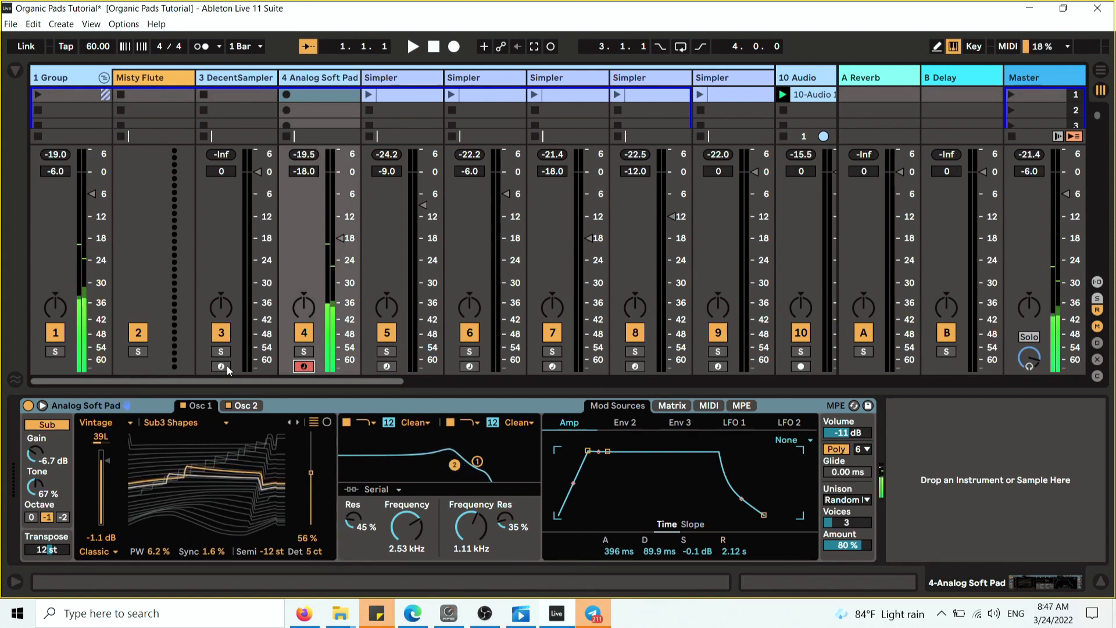
left_click(235, 235)
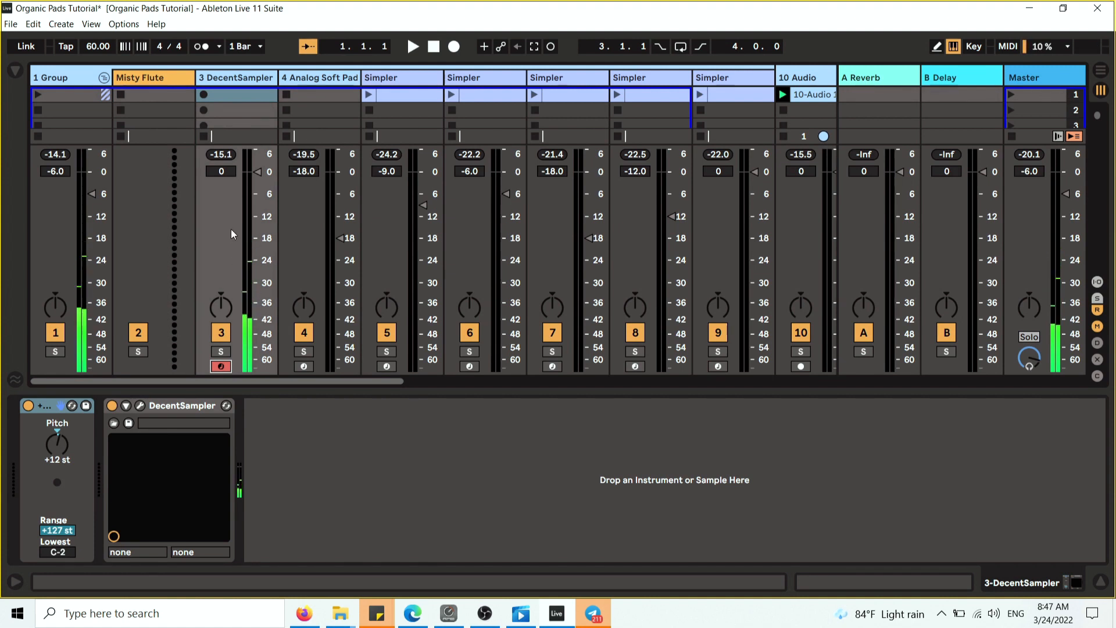
- Arm Simpler tracks 5 and 7 alongside the DecentSampler and set the DecentSampler volume to -12 dB
left_click(386, 366)
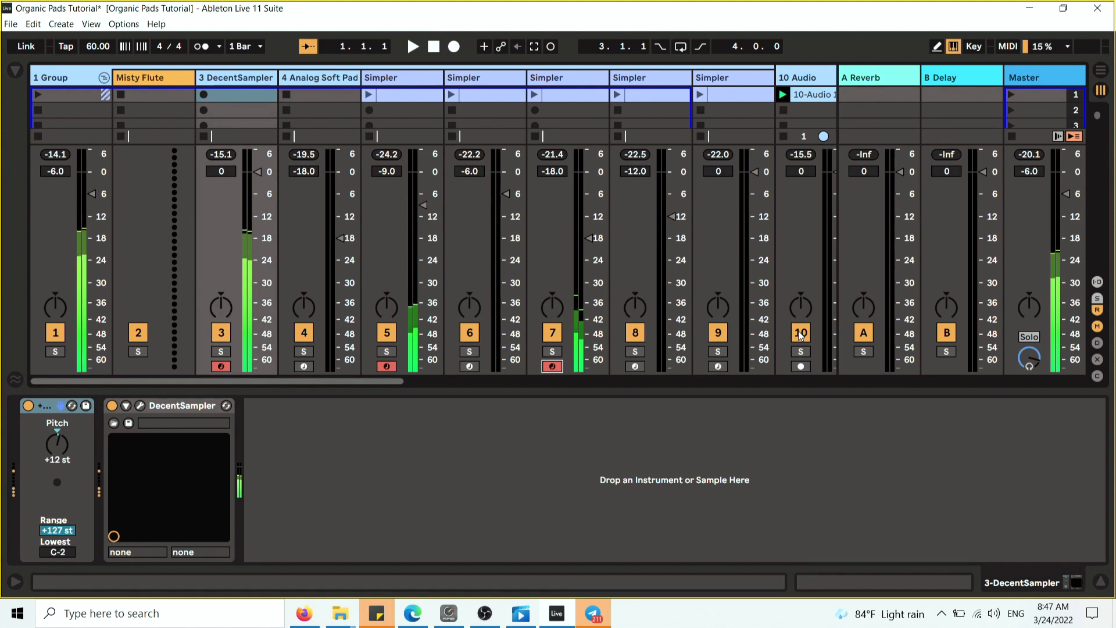
left_click_drag(257, 171, 257, 217)
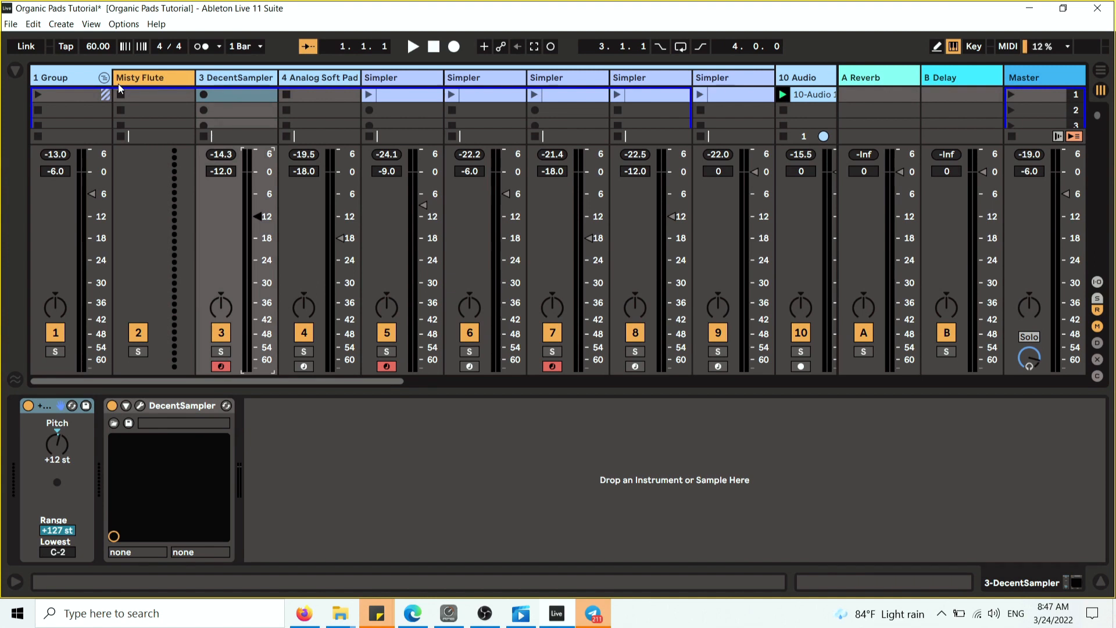
- Ungroup the tracks in 1 Group
right_click(83, 79)
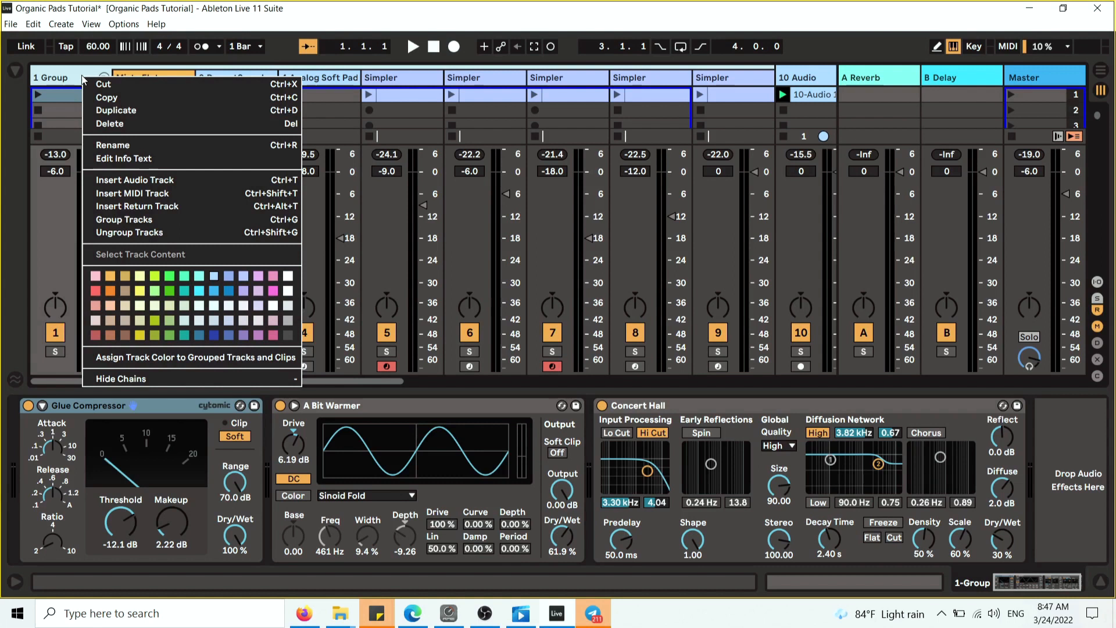
left_click(125, 229)
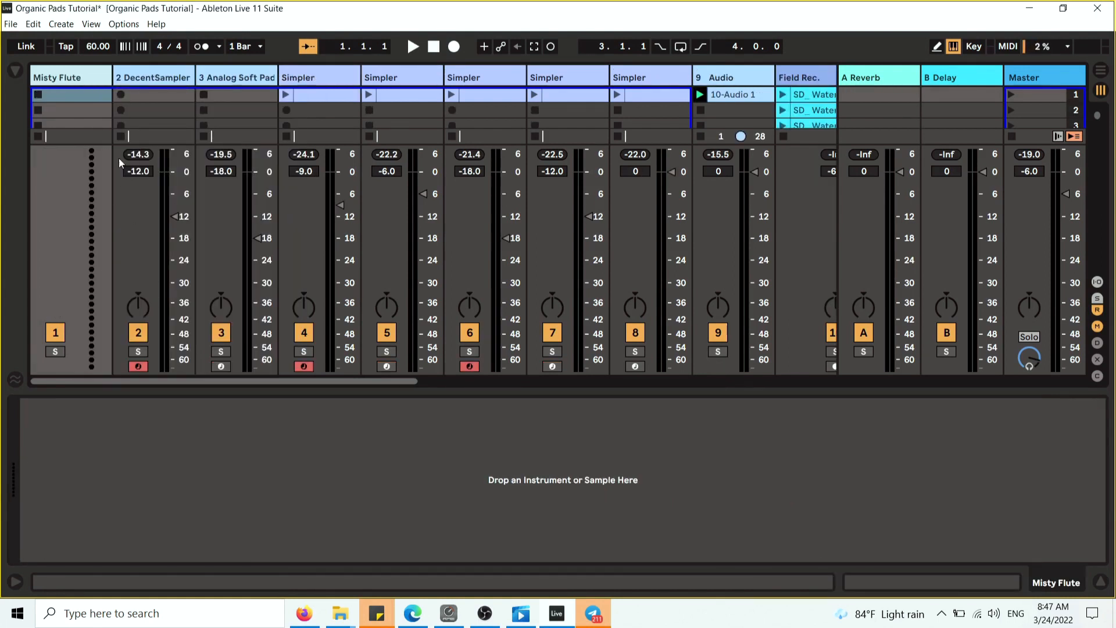
- Insert a MIDI track after Misty Flute and load an empty Instrument Rack onto it
right_click(58, 79)
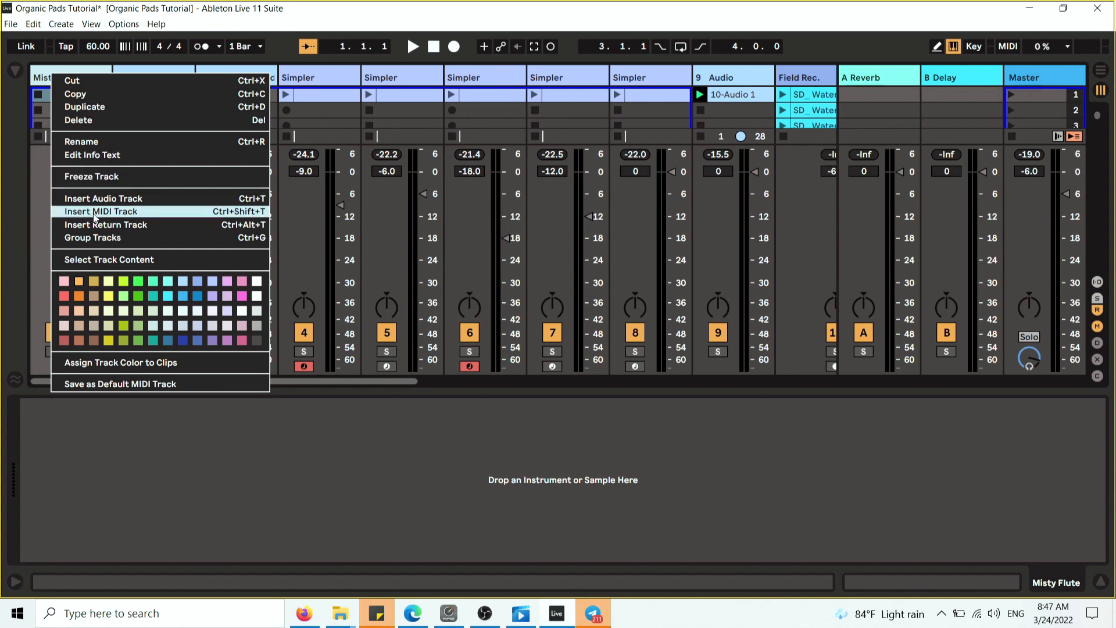
key("Escape")
key("ctrl+shift+t")
left_click(15, 71)
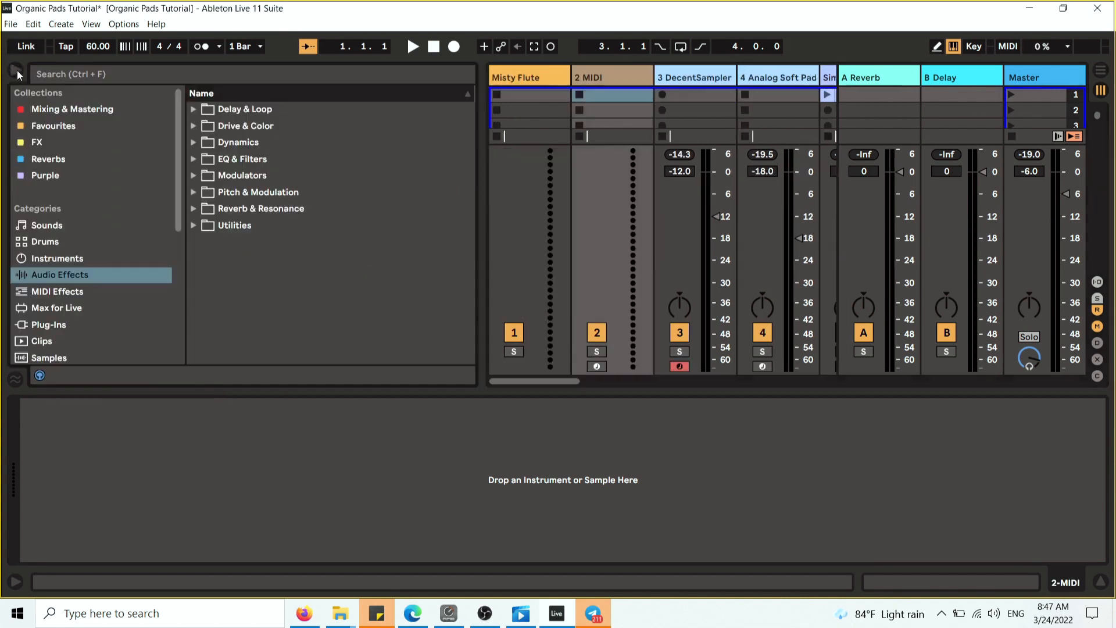
left_click(65, 259)
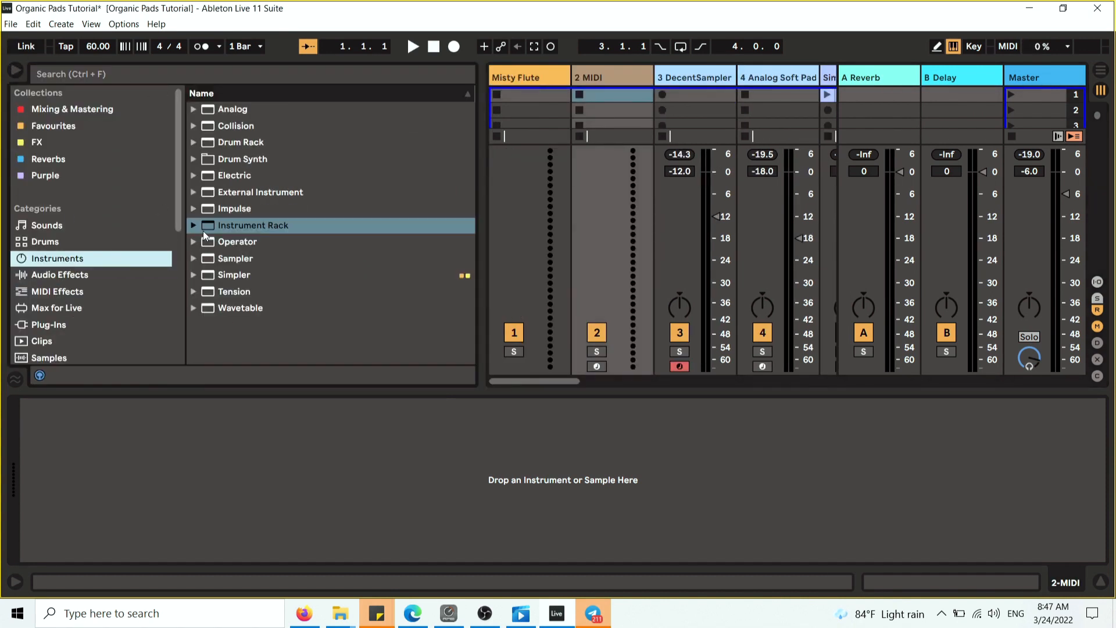
left_click_drag(230, 228, 612, 69)
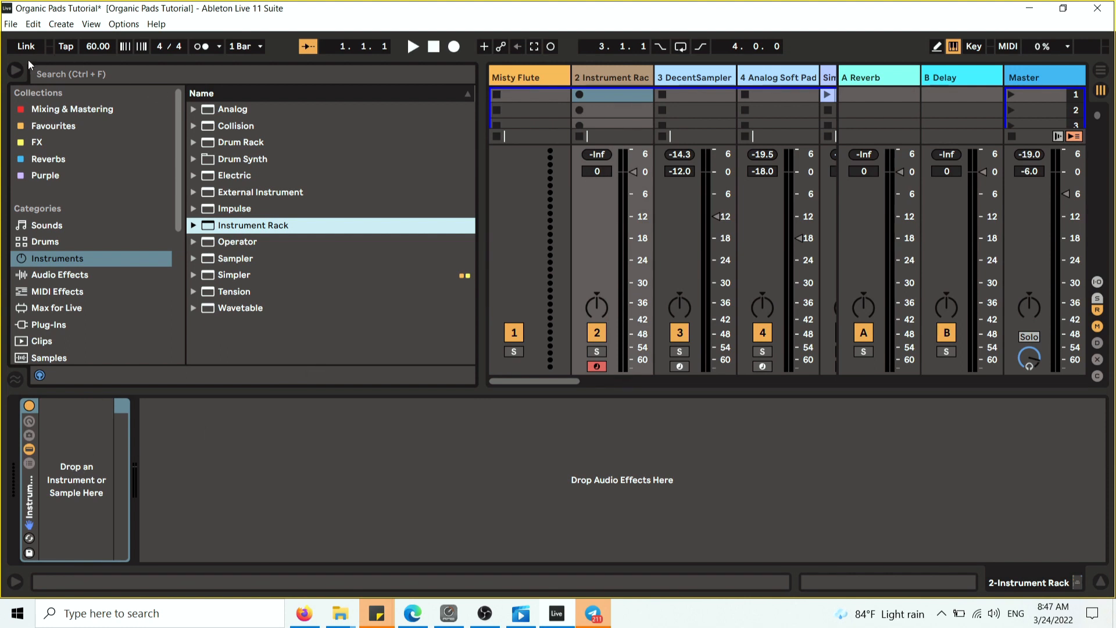
left_click(13, 71)
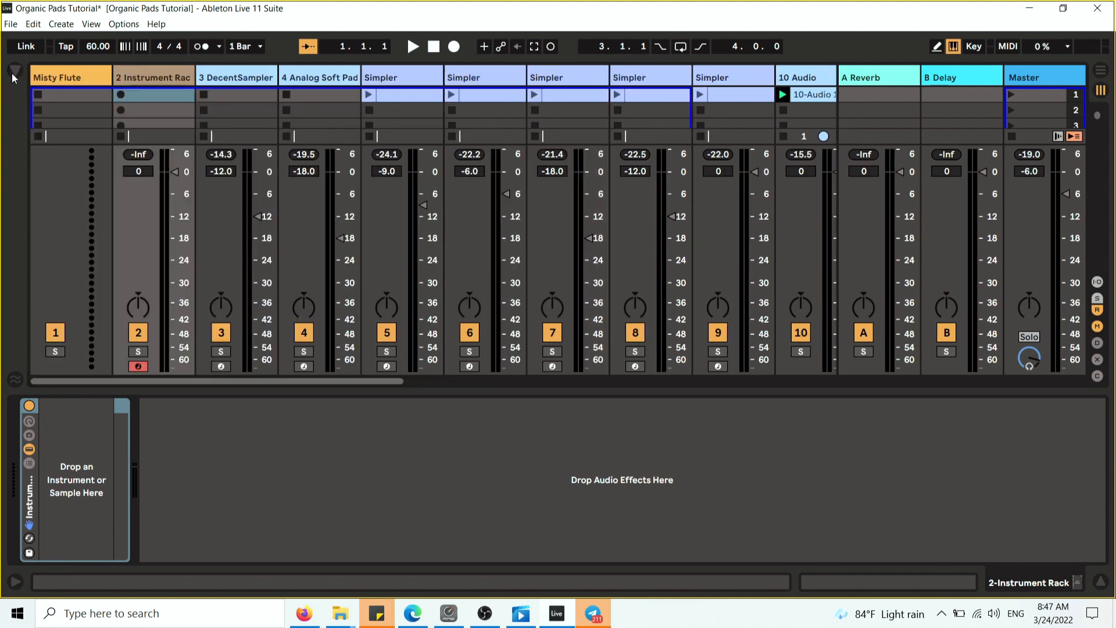
- Move the Analog Soft Pad device from track 4 into the empty Instrument Rack on track 2
left_click(315, 75)
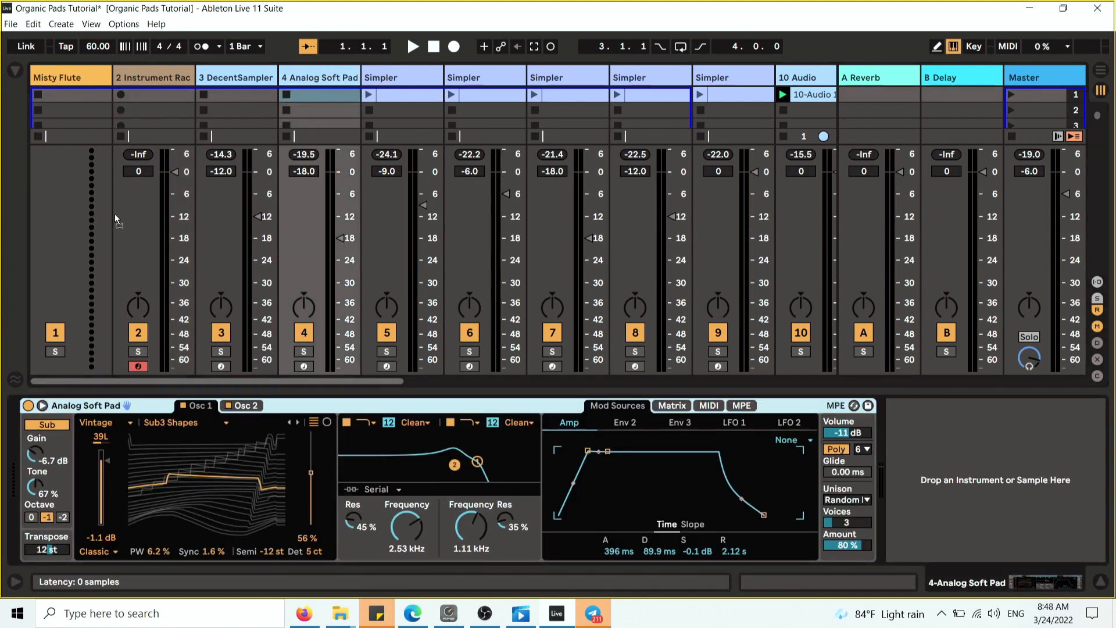
left_click(148, 76)
left_click_drag(317, 78, 79, 480)
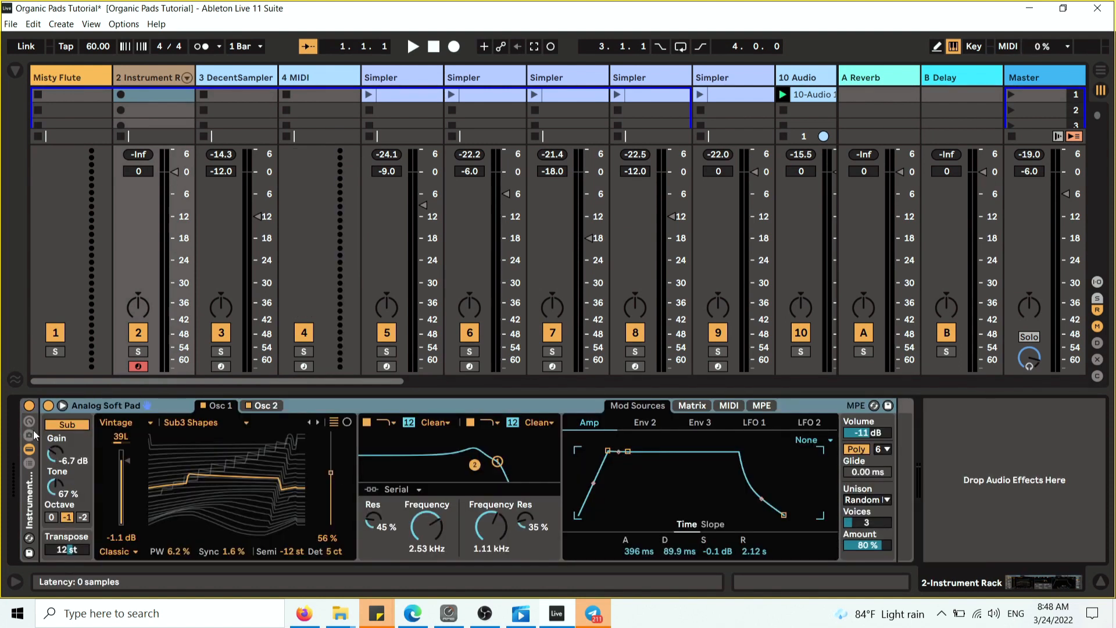
- Show the rack's chain list and rename the Analog Soft Pad chain to Synth Pad
left_click(29, 463)
left_click(78, 449)
right_click(77, 445)
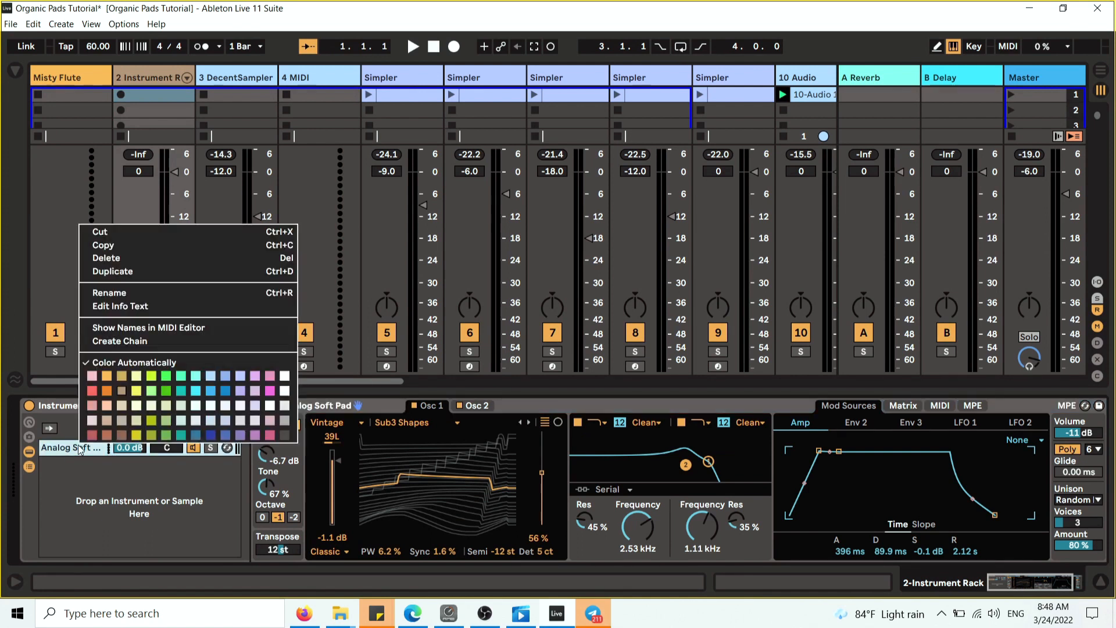
left_click(147, 292)
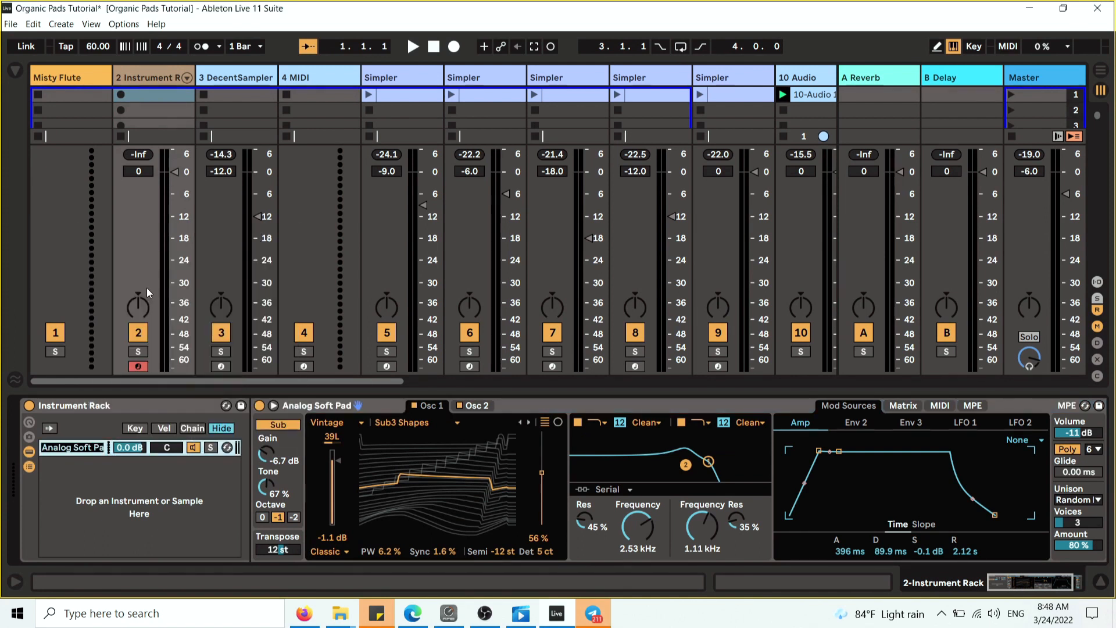
type("Synth Pad")
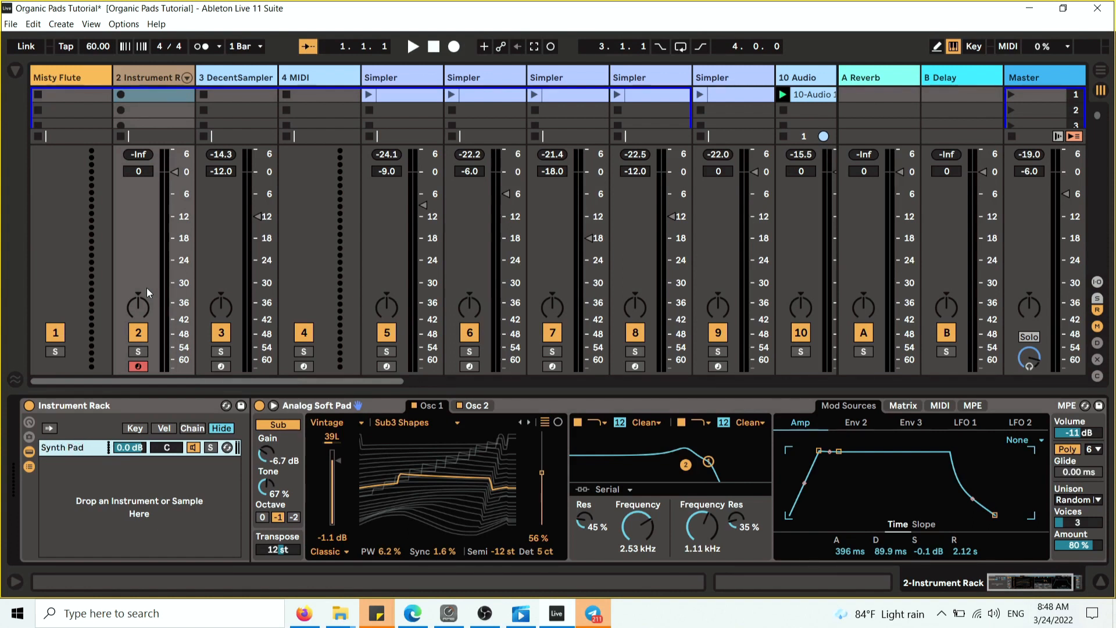
- Group the +12 Pitch and DecentSampler devices on track 3, and move the group into track 2's Instrument Rack as a chain named Flute Pad
left_click(58, 83)
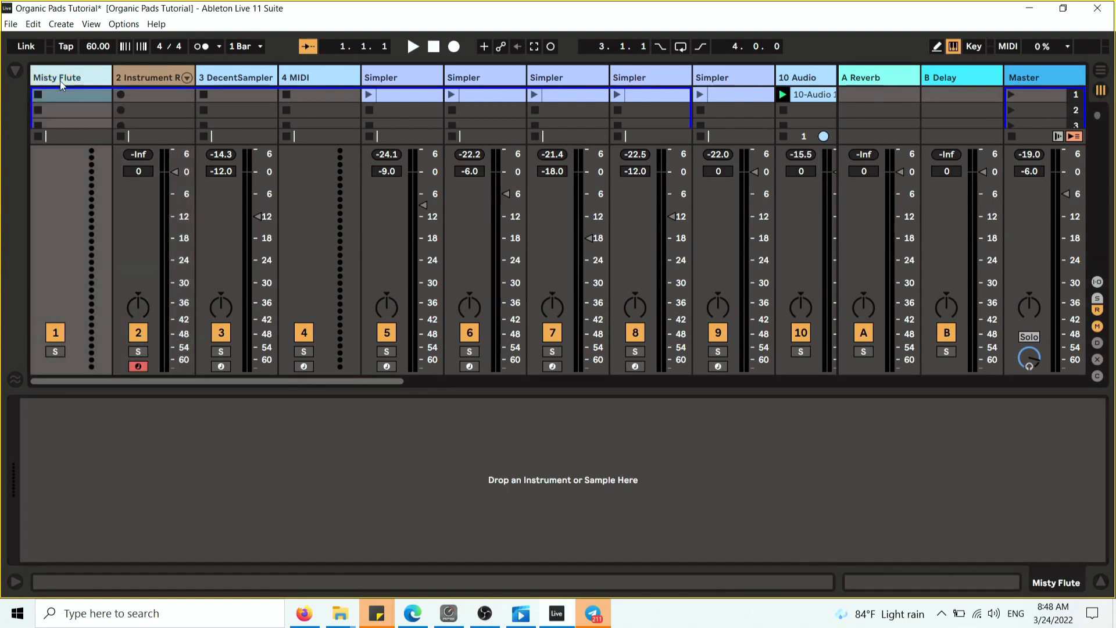
left_click(245, 79)
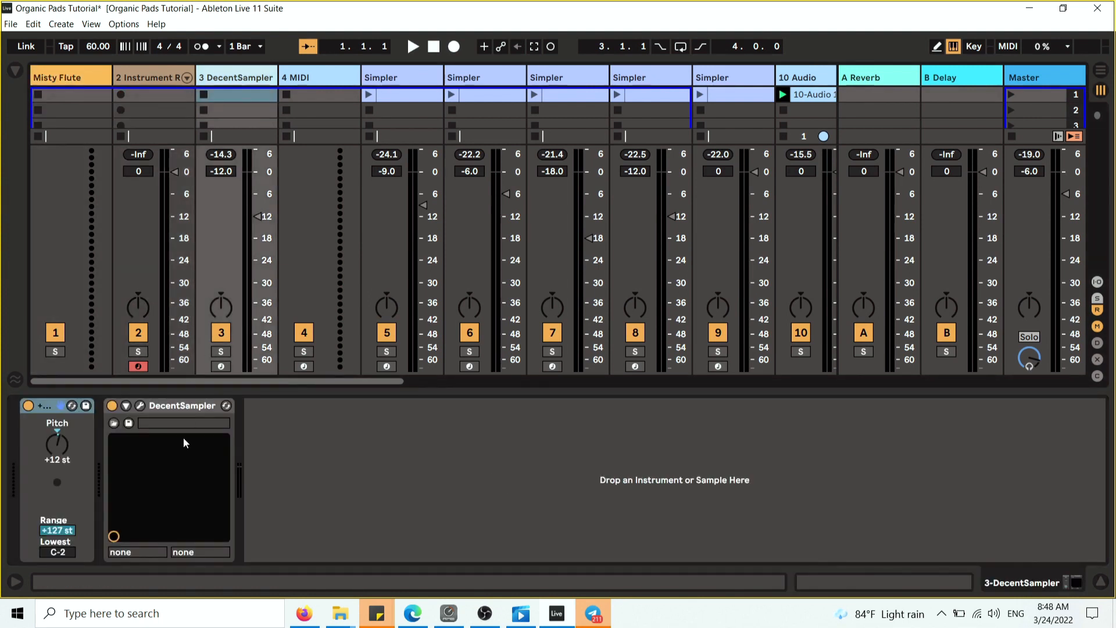
left_click(193, 406)
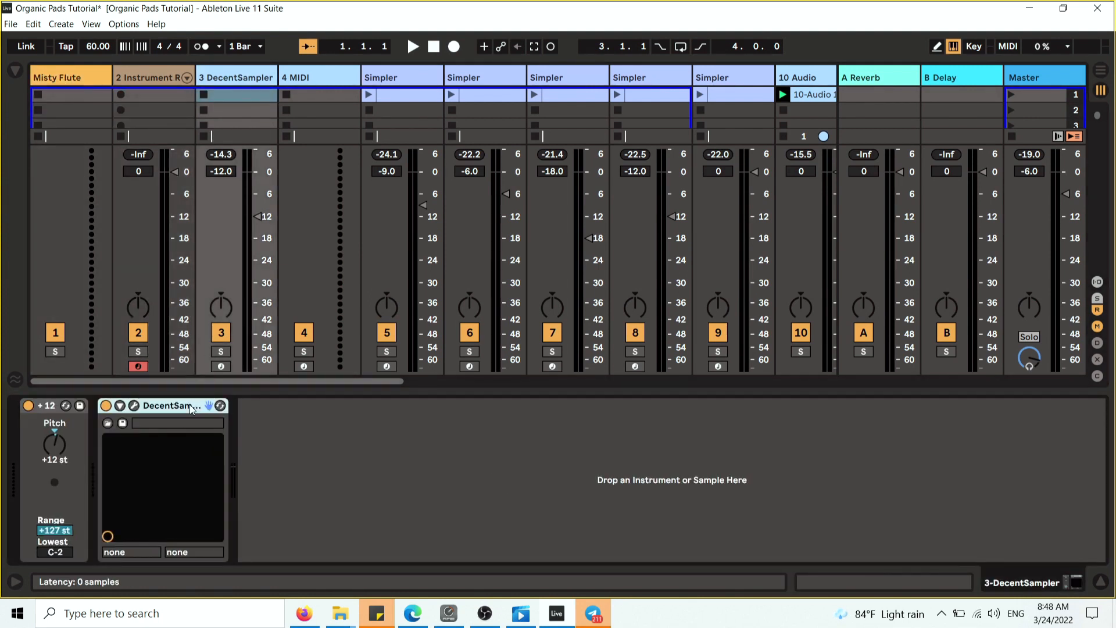
left_click(170, 405)
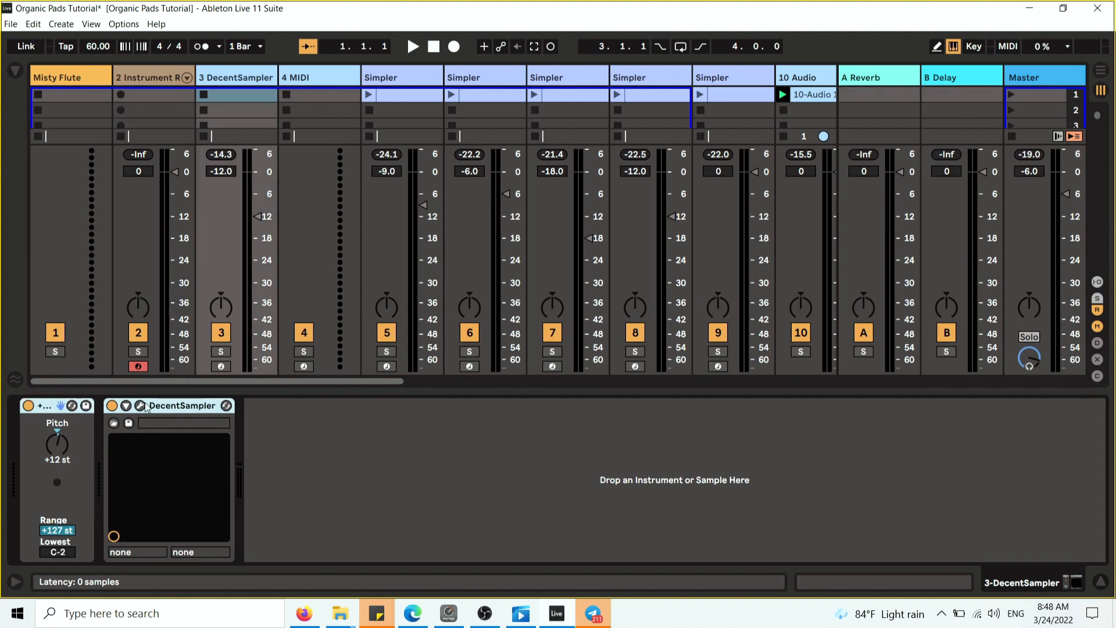
right_click(176, 407)
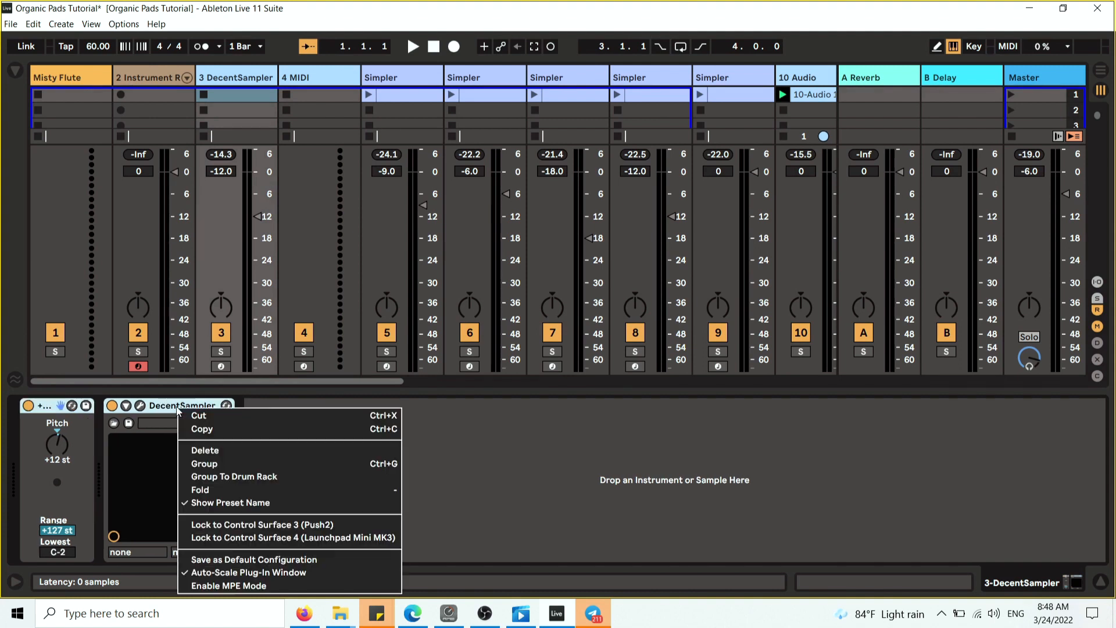
left_click(231, 465)
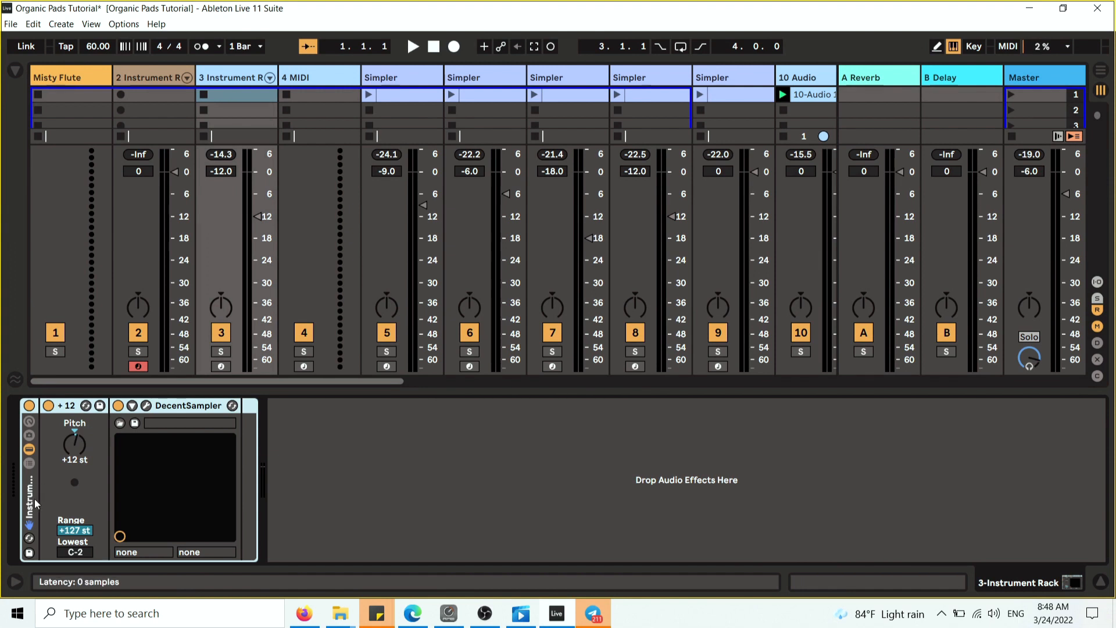
left_click(142, 81)
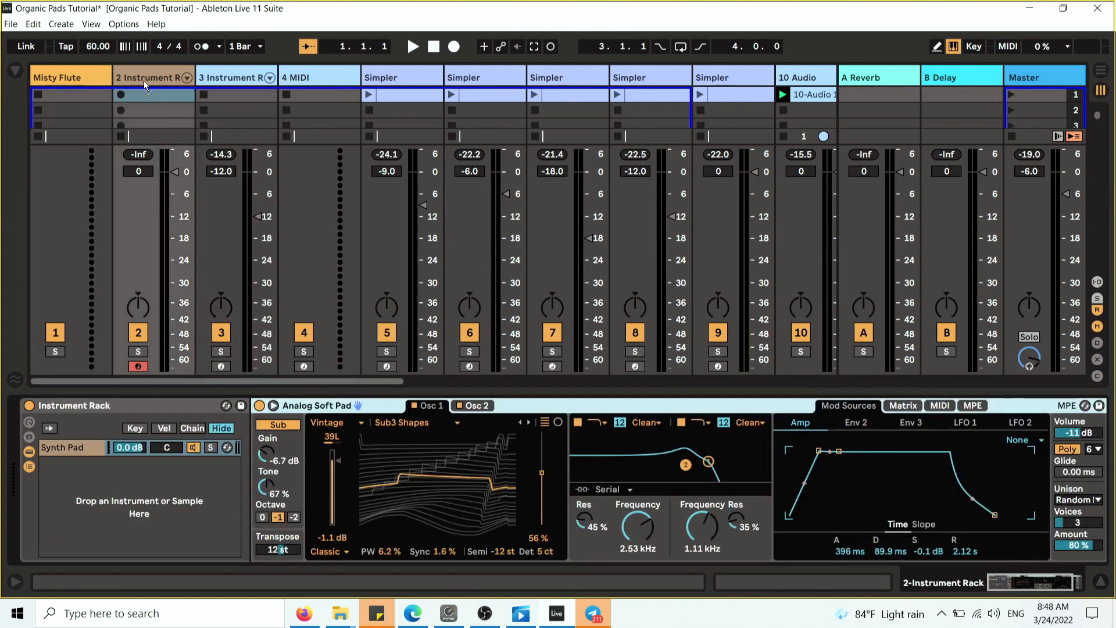
left_click_drag(154, 489, 75, 472)
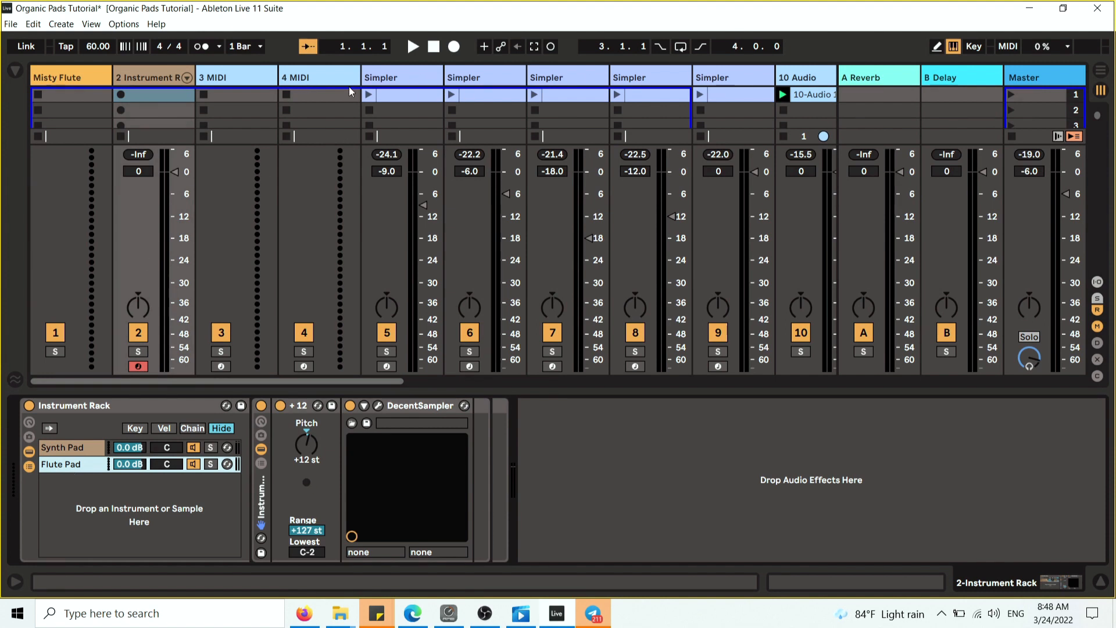
- Group track 5's Simpler with its Large Octave Shimmer reverb, and place the group in track 2's Instrument Rack as a third chain
left_click(401, 78)
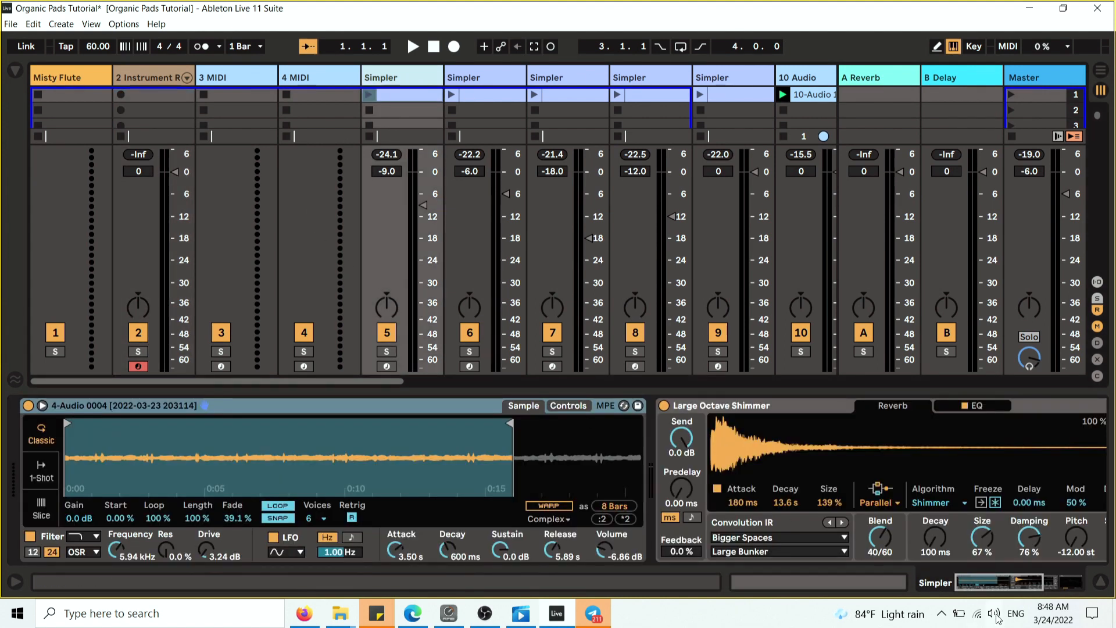
left_click_drag(999, 589, 970, 584)
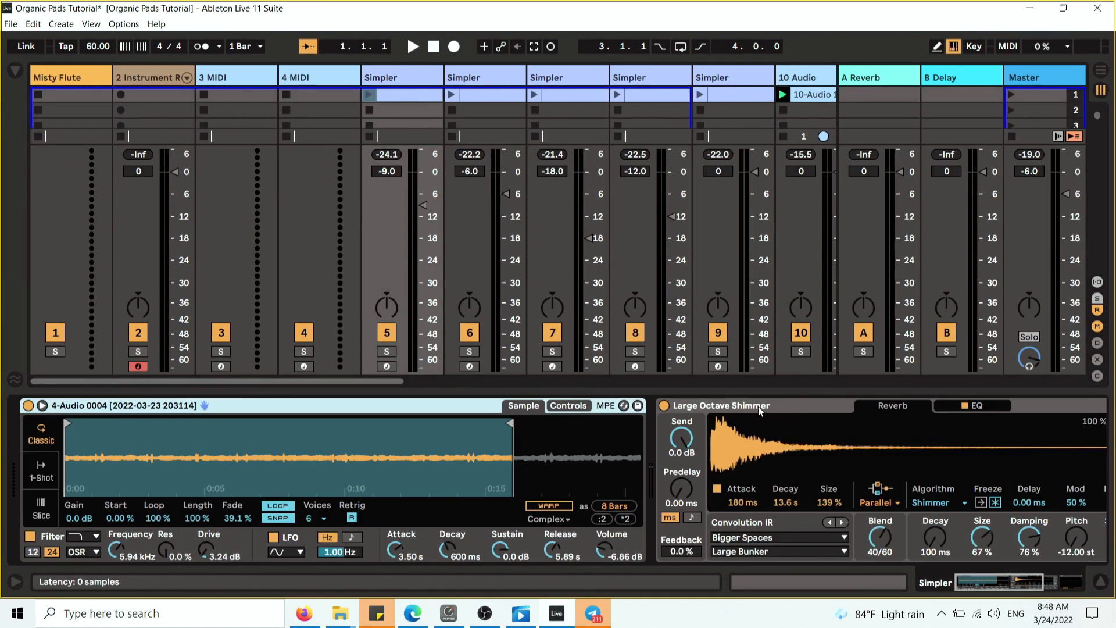
scroll(758, 407, "down", 2)
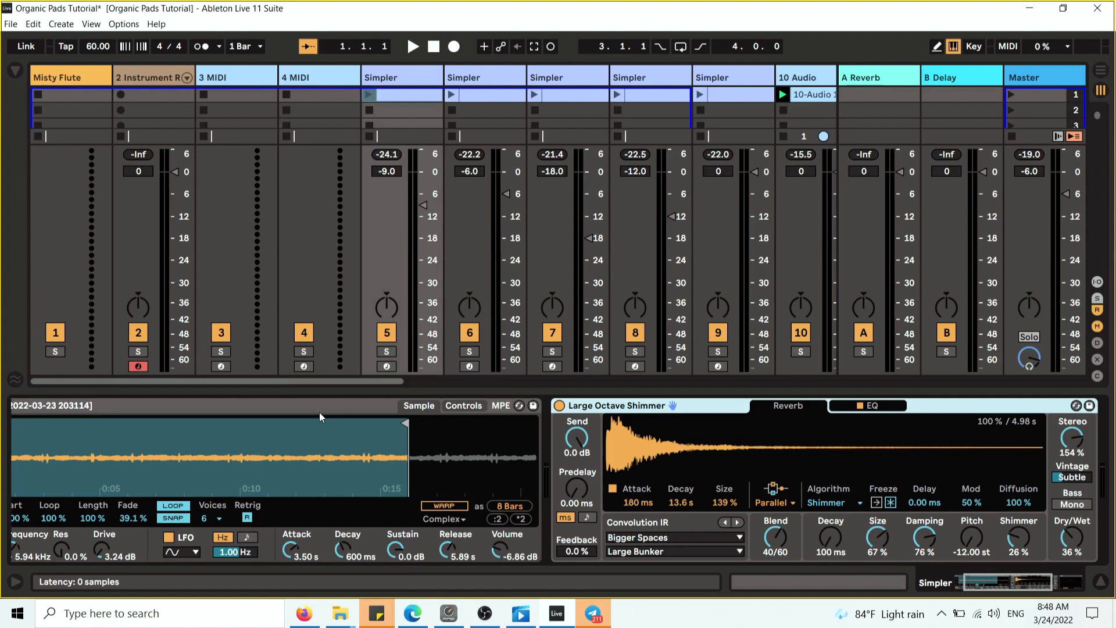
scroll(319, 412, "up", 2)
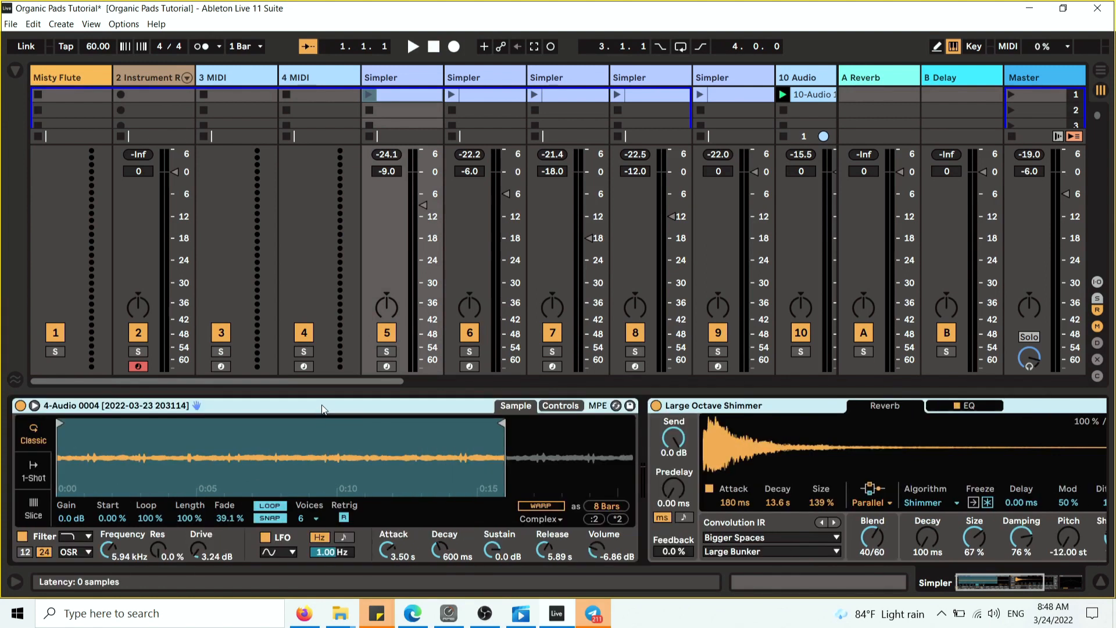
right_click(324, 409)
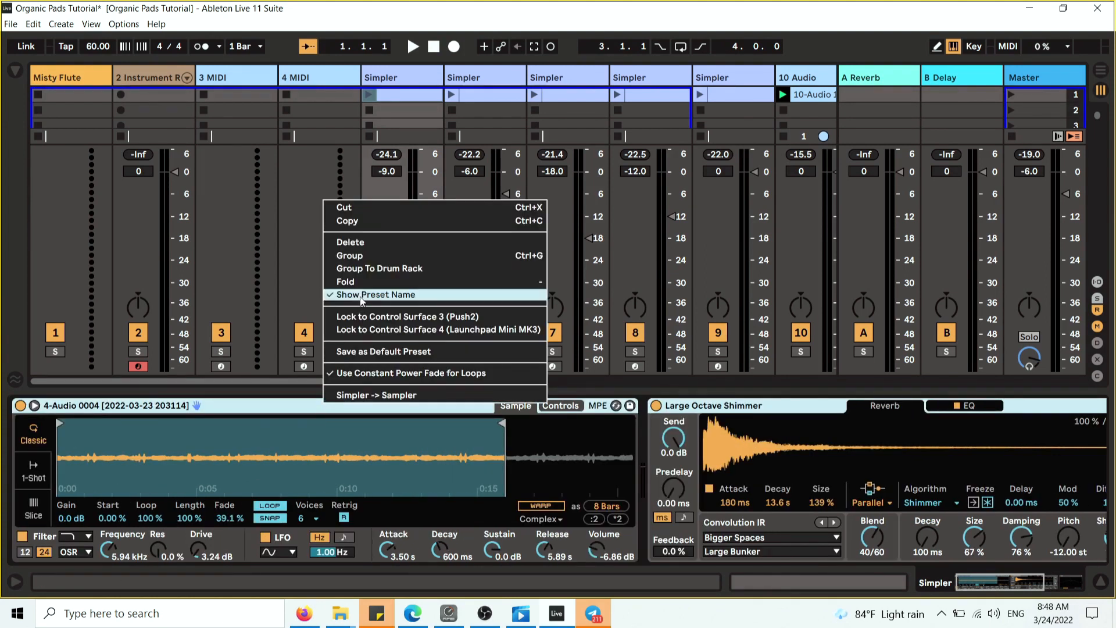
left_click(370, 257)
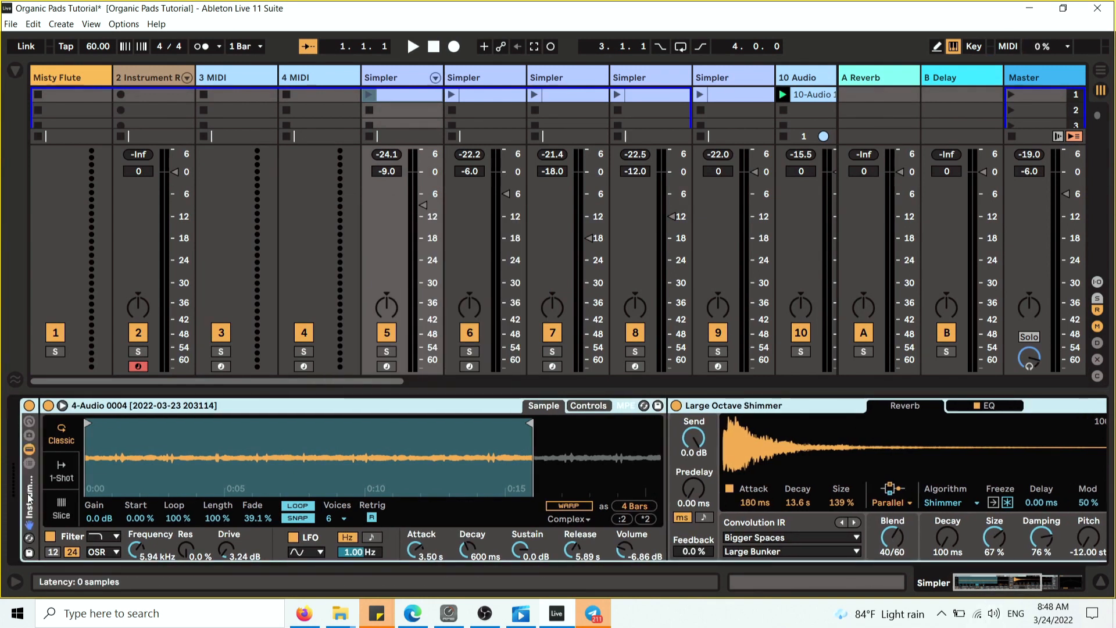
left_click_drag(121, 73, 92, 490)
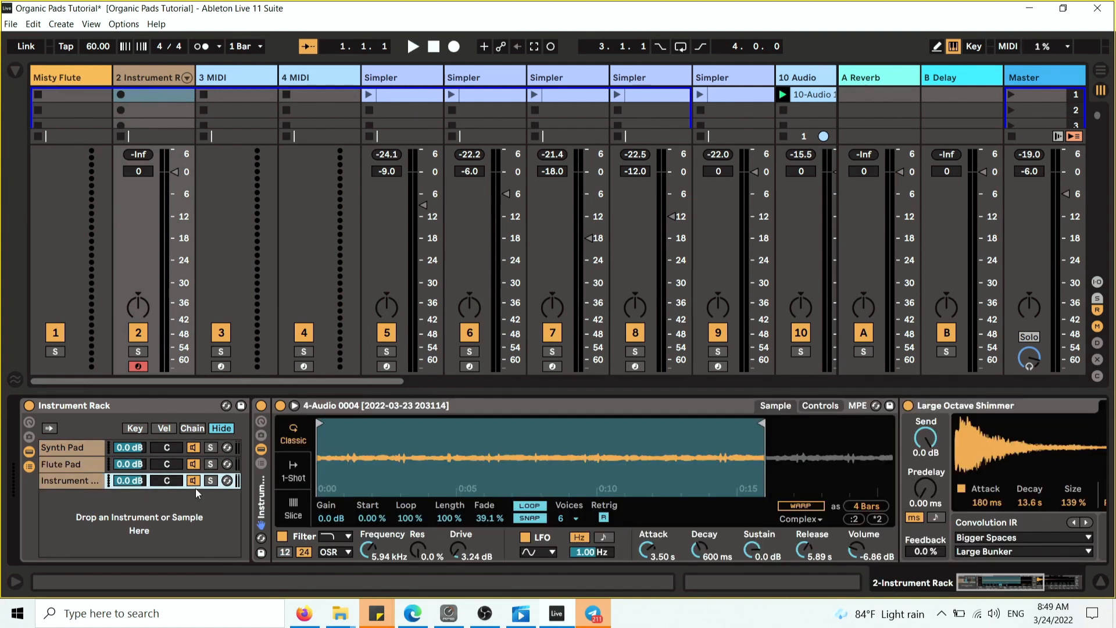
- Solo the third chain in the Instrument Rack and rename it Water Pad 1
left_click(211, 481)
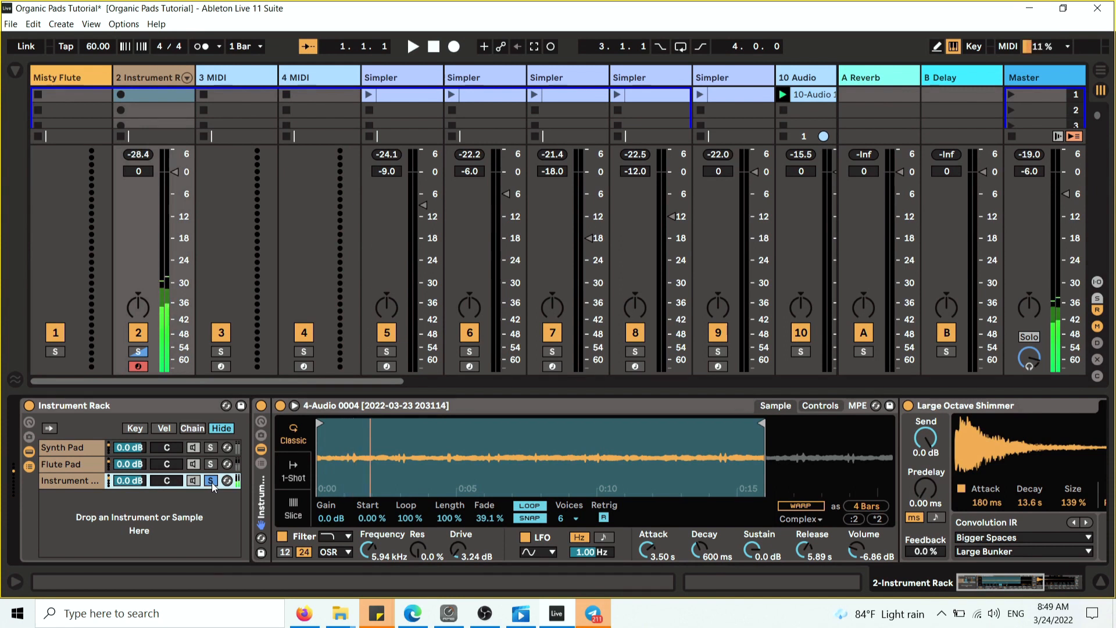
right_click(82, 481)
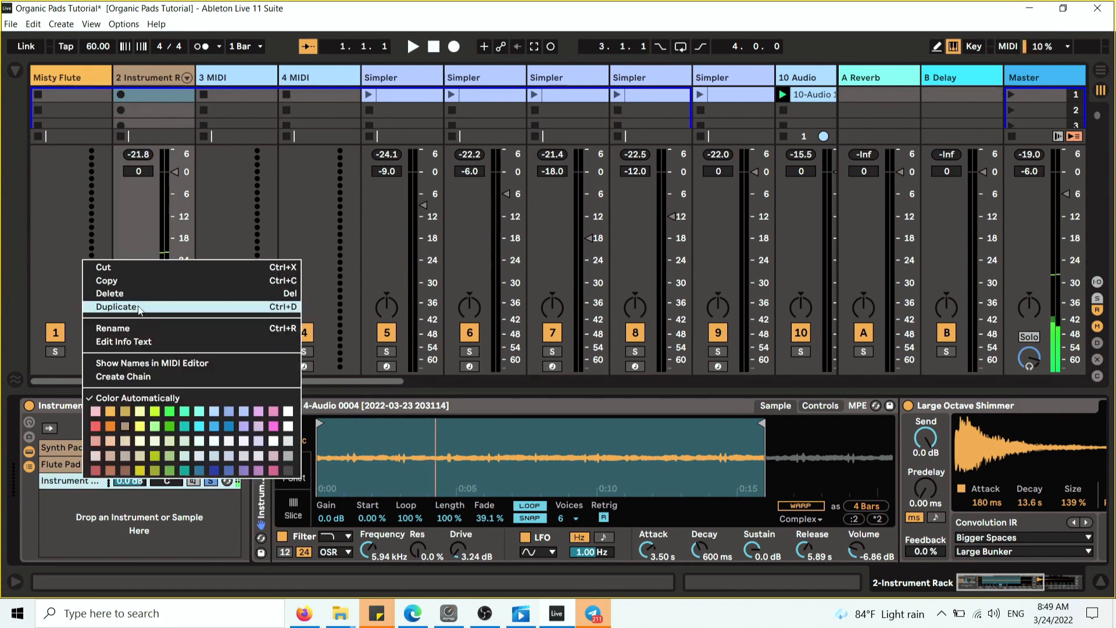
left_click(142, 328)
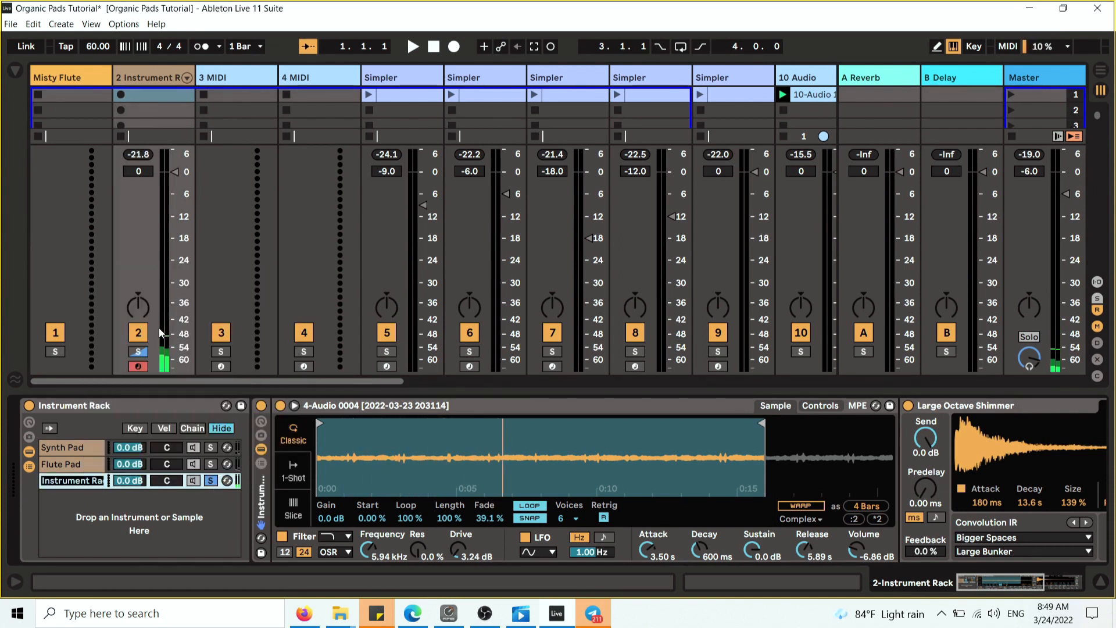
type("Water")
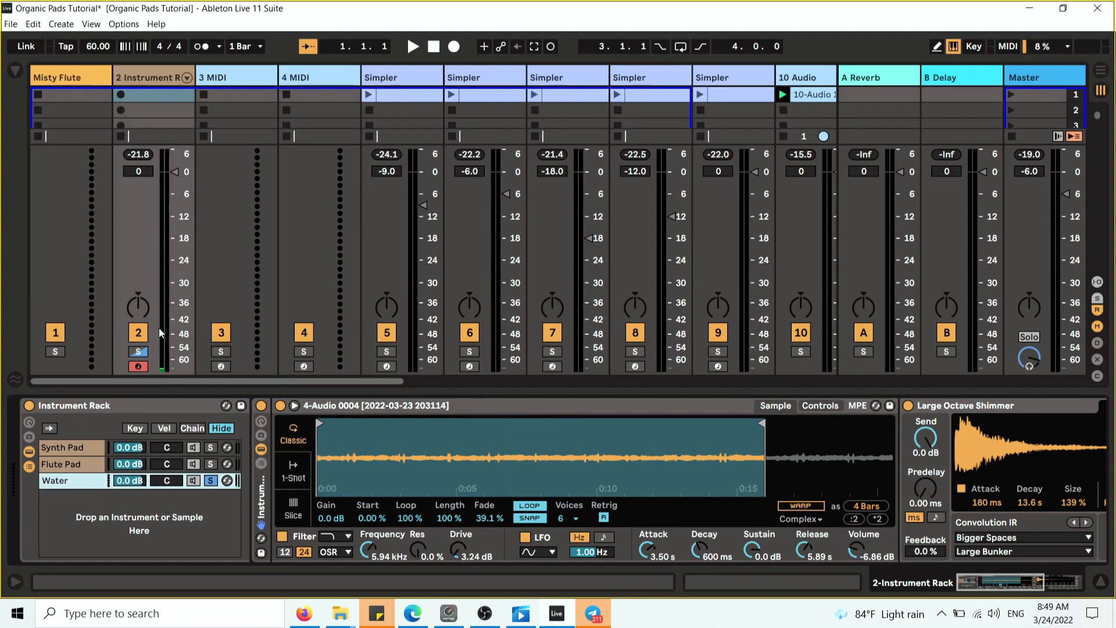
type(" Pad 1")
key("Return")
- Group track 6's Simpler with its Large Octave Shimmer reverb, and add the group to track 2's Instrument Rack as a fourth chain
left_click(473, 72)
left_click(448, 410)
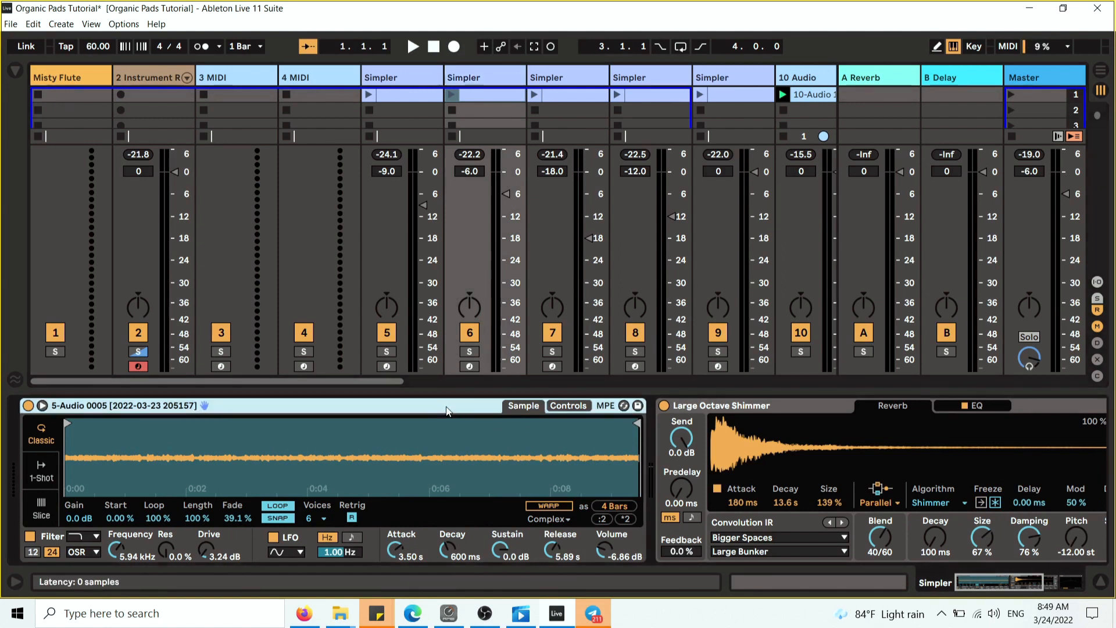
left_click(786, 407)
right_click(371, 405)
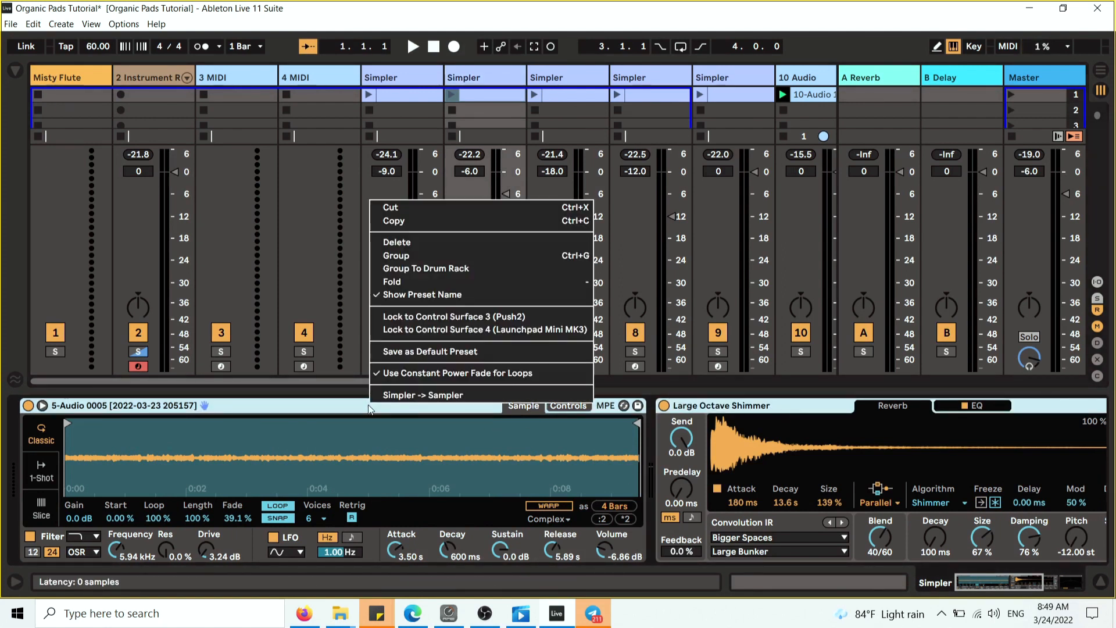
left_click(407, 255)
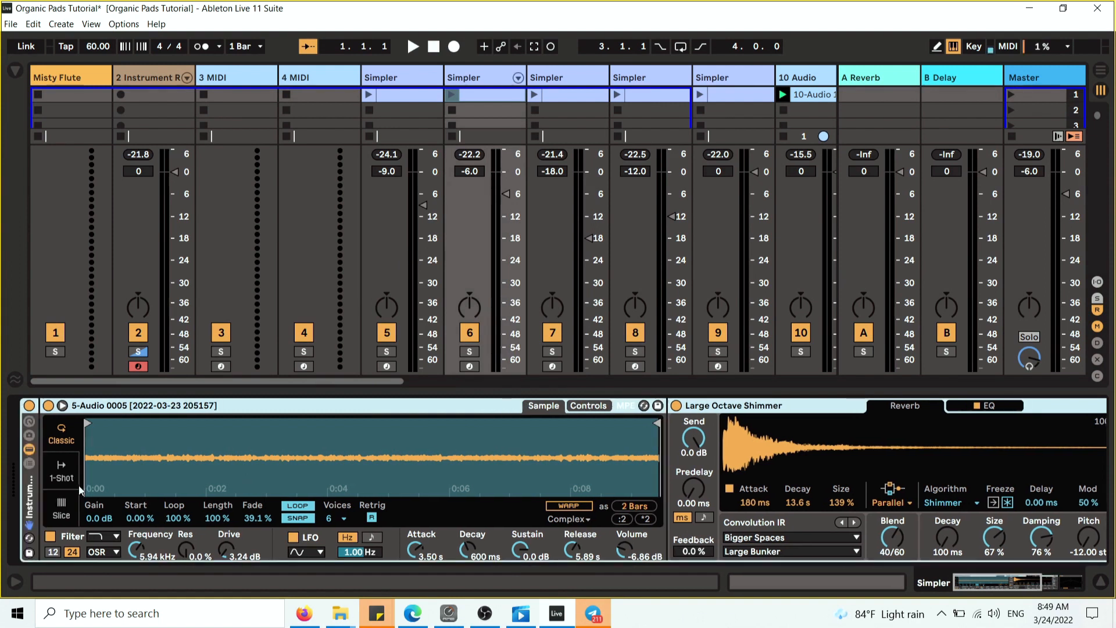
left_click(129, 75)
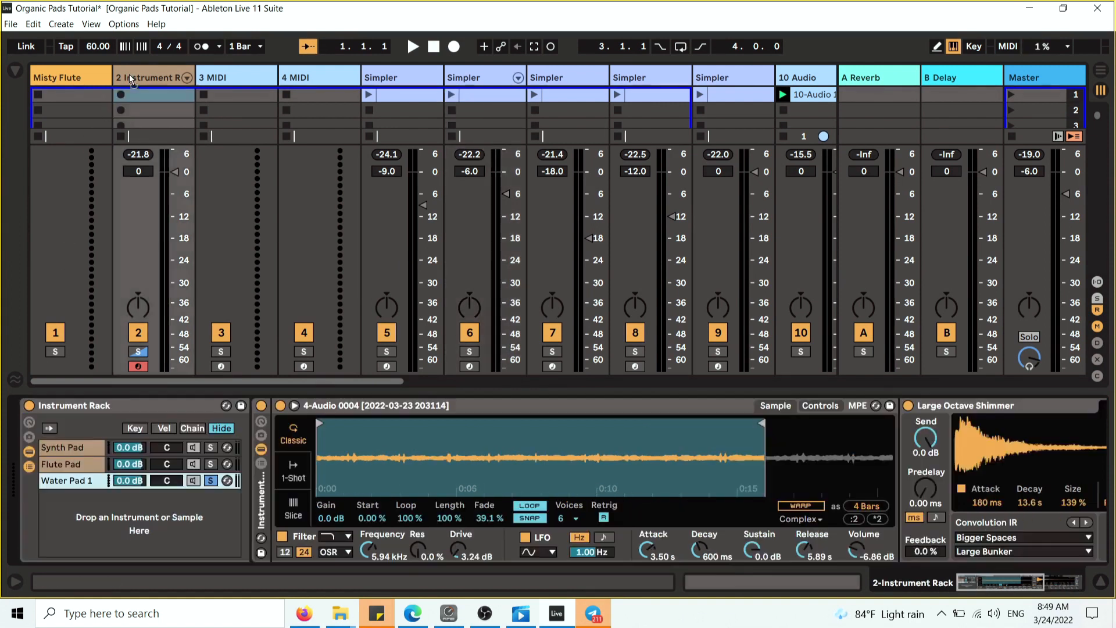
left_click(134, 509)
key("ctrl+v")
- Solo the fourth chain in the Instrument Rack, rename it Water Pad 2, and switch its solo off again
left_click(214, 498)
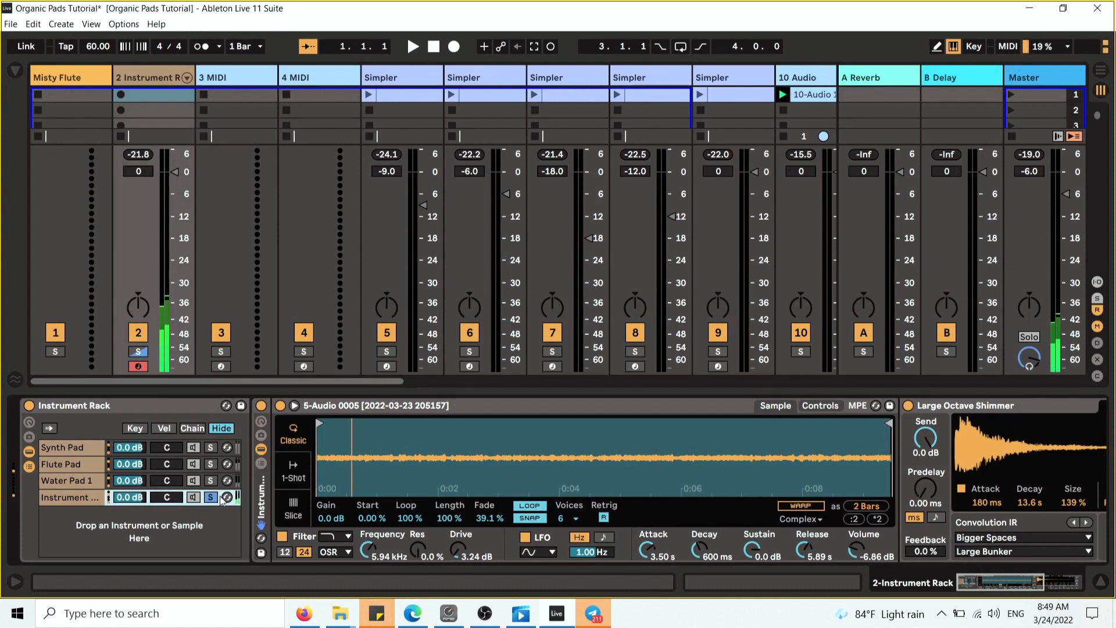
right_click(76, 504)
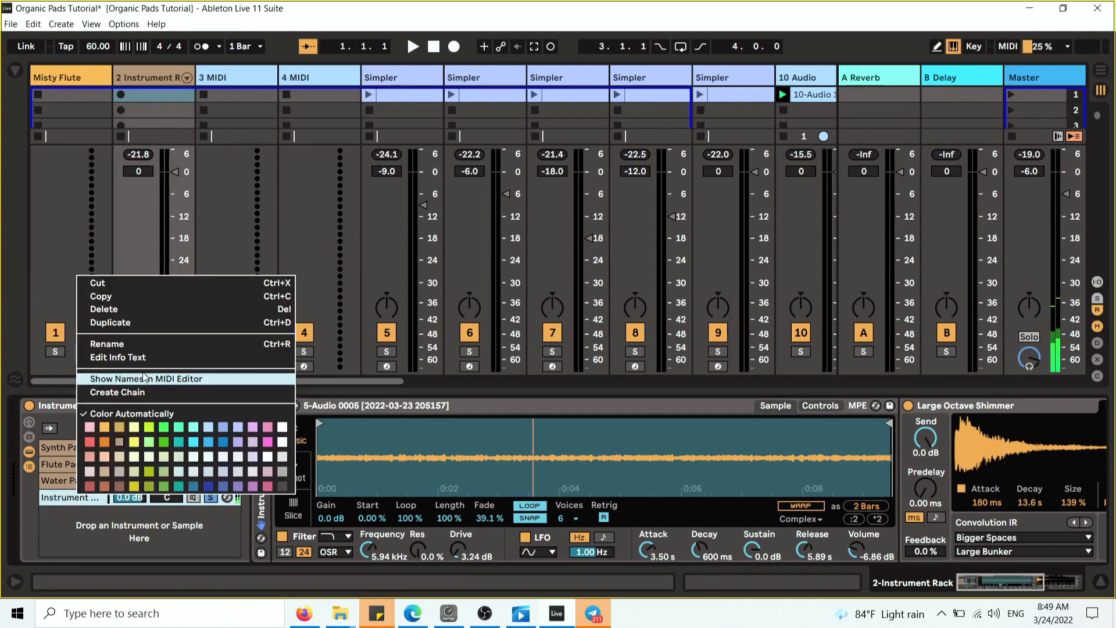
left_click(151, 343)
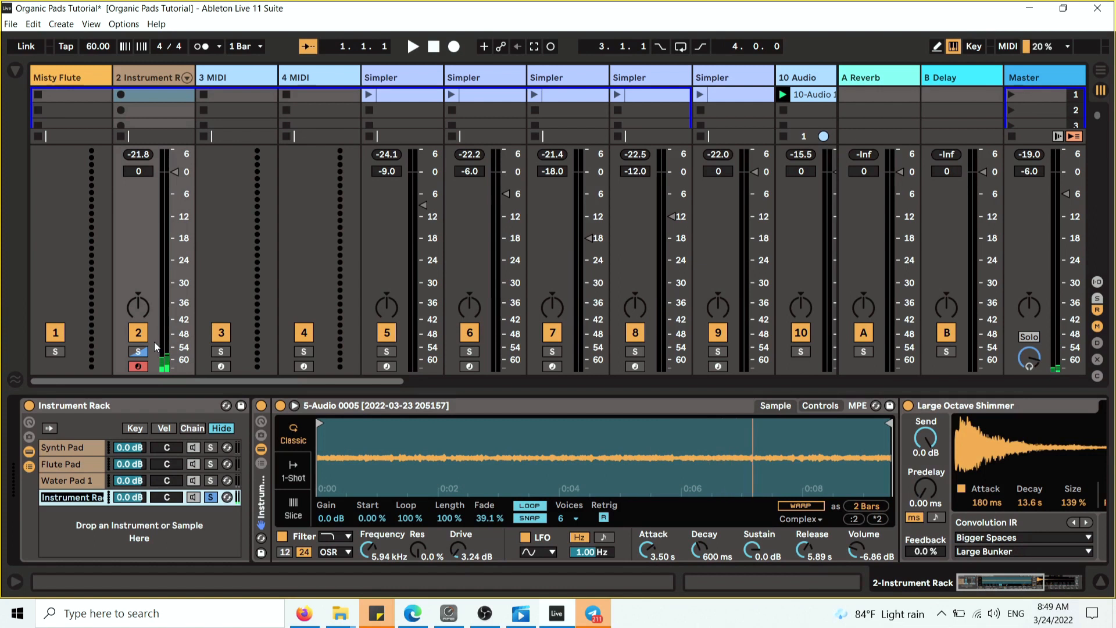
type("Water Pad 2")
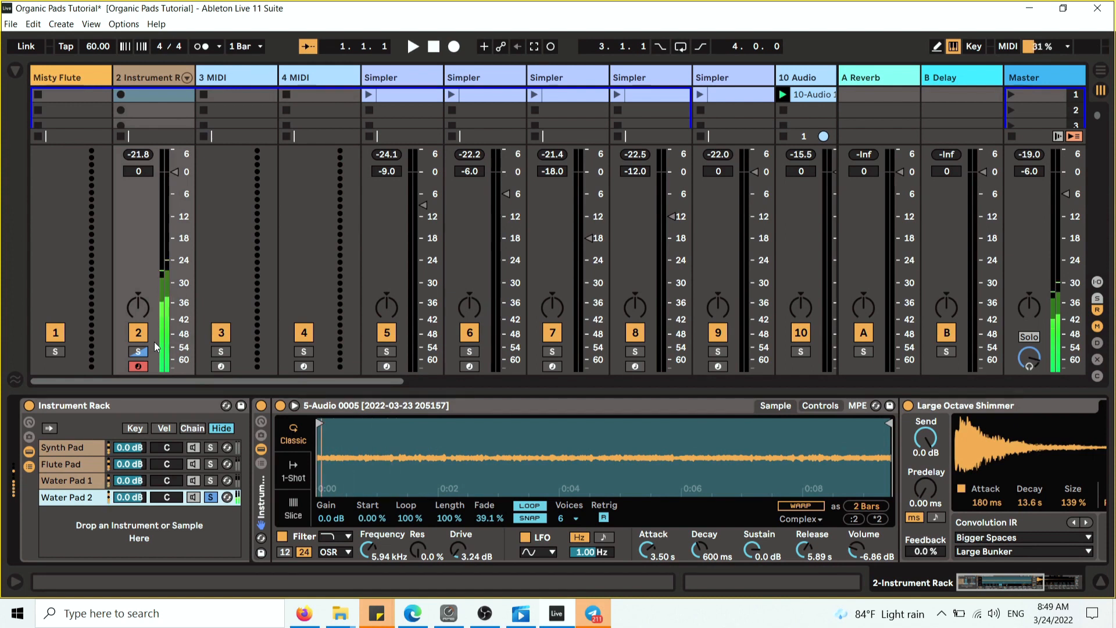
left_click(211, 498)
- Group track 7's Simpler with its Large Octave Shimmer reverb, and add the group to track 2's Instrument Rack as a fifth chain
left_click(584, 78)
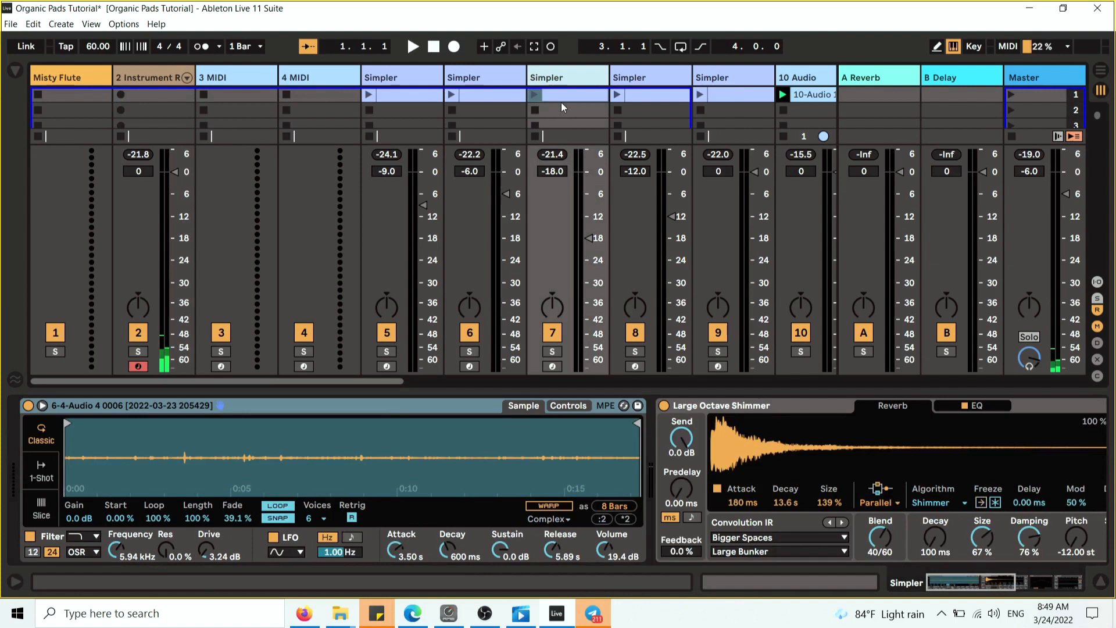
left_click(325, 410)
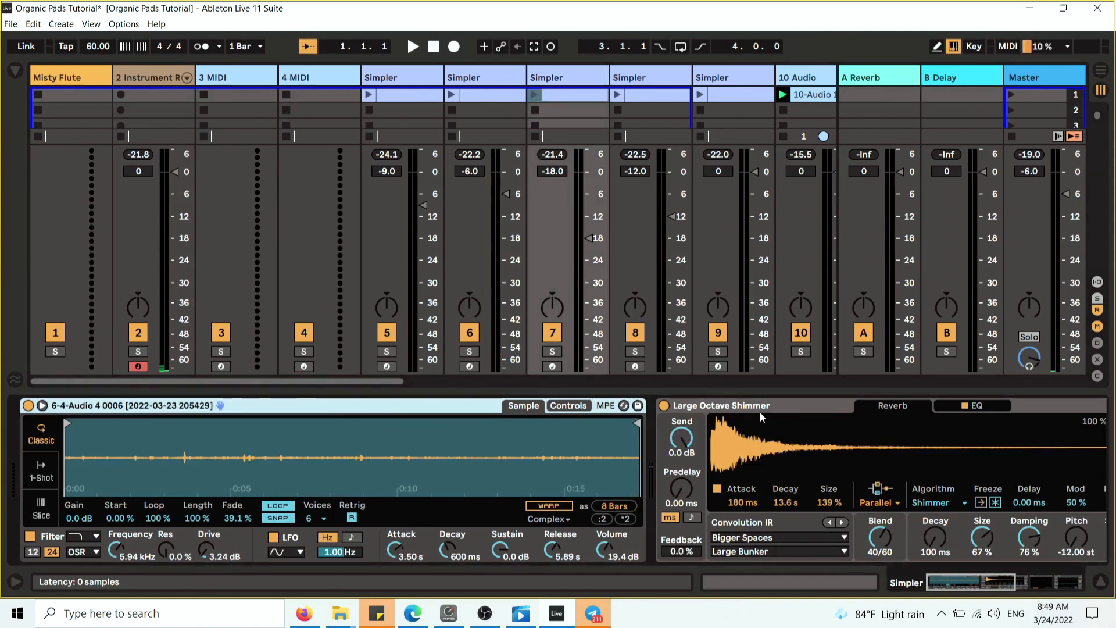
right_click(470, 406)
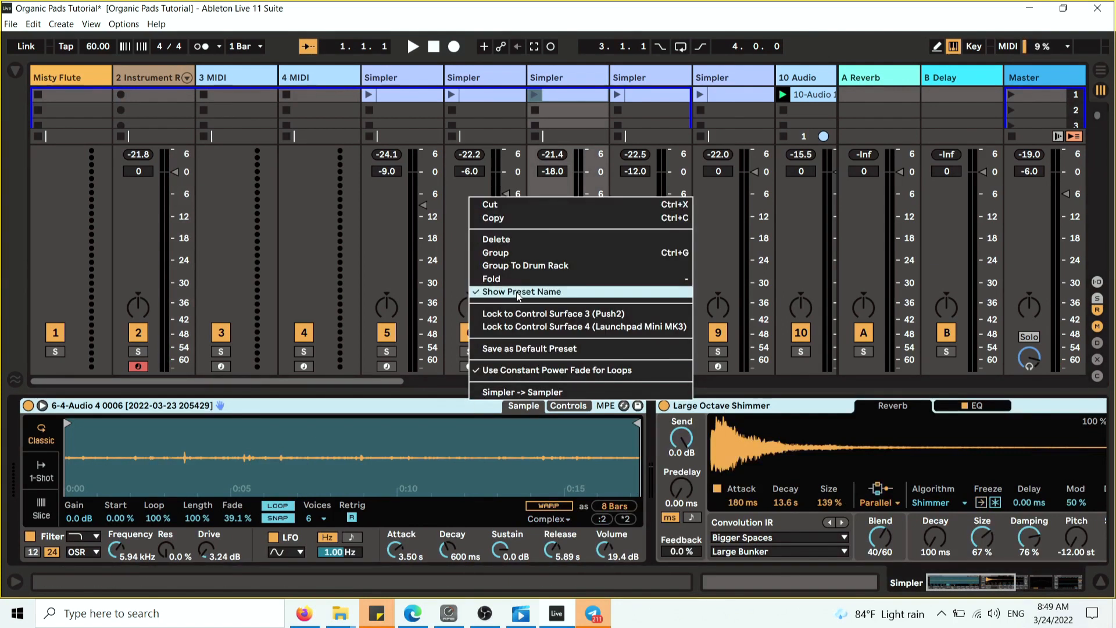
left_click(500, 252)
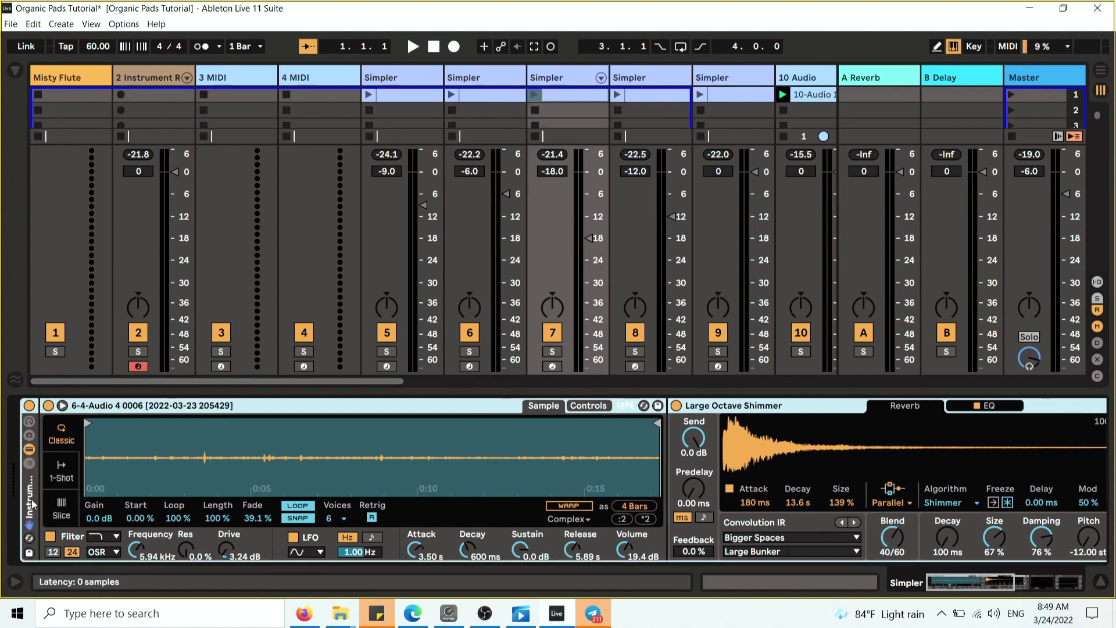
left_click(142, 85)
left_click_drag(135, 366, 133, 525)
- Rename the fifth chain in the Instrument Rack to Water Pad 3
right_click(89, 514)
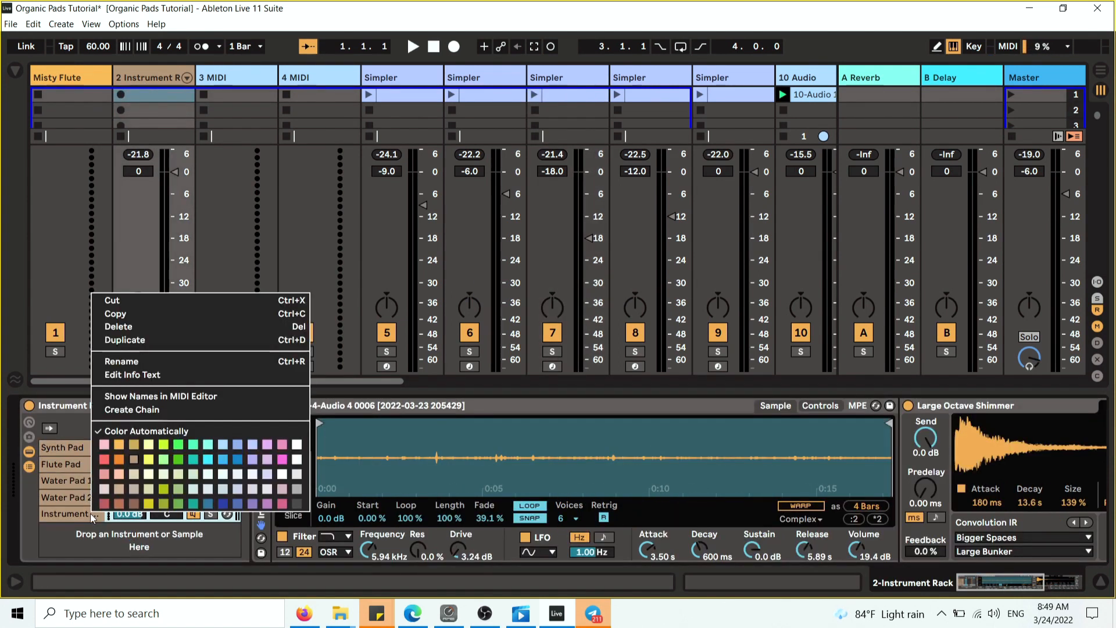
left_click(172, 362)
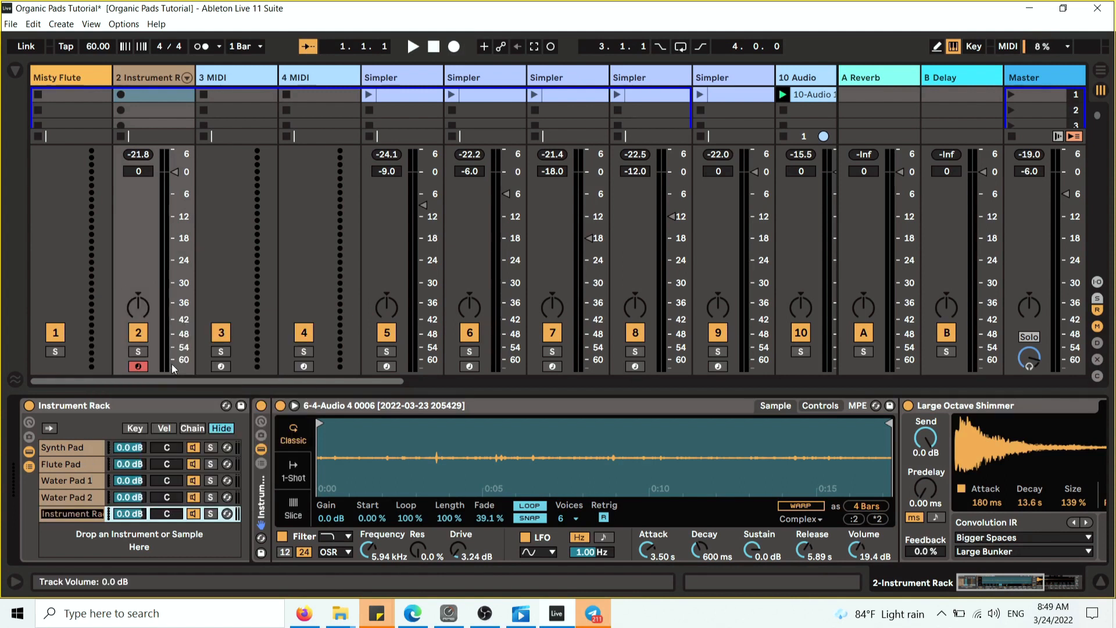
type("Water Pad 3")
key("Return")
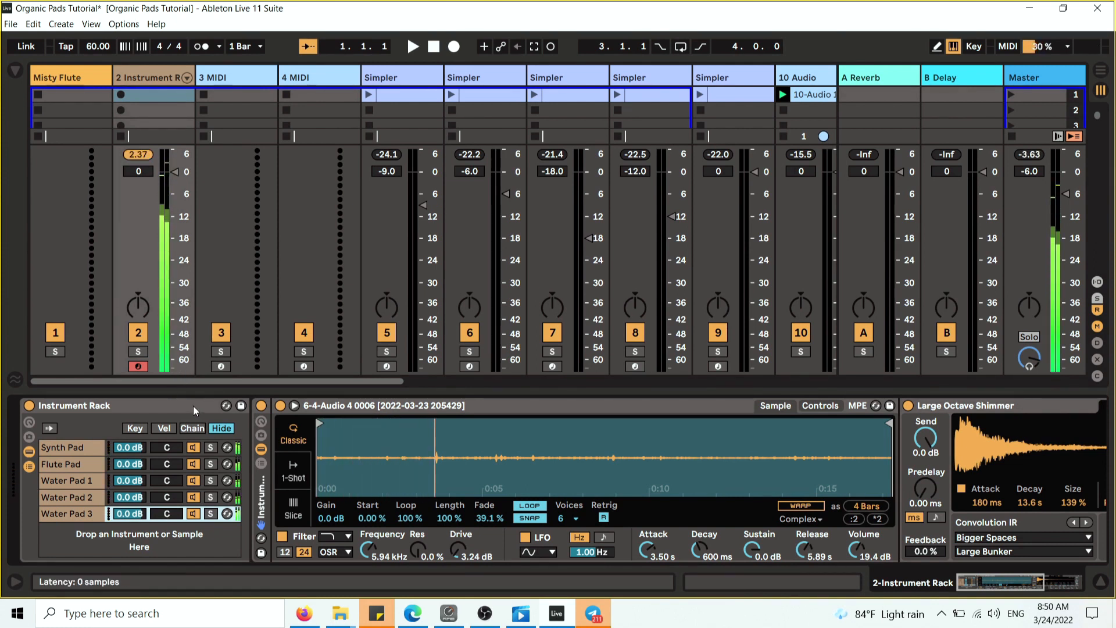
- Group track 8's Simpler with its Large Octave Shimmer reverb, and add the group to track 2's Instrument Rack as a sixth chain
left_click(676, 80)
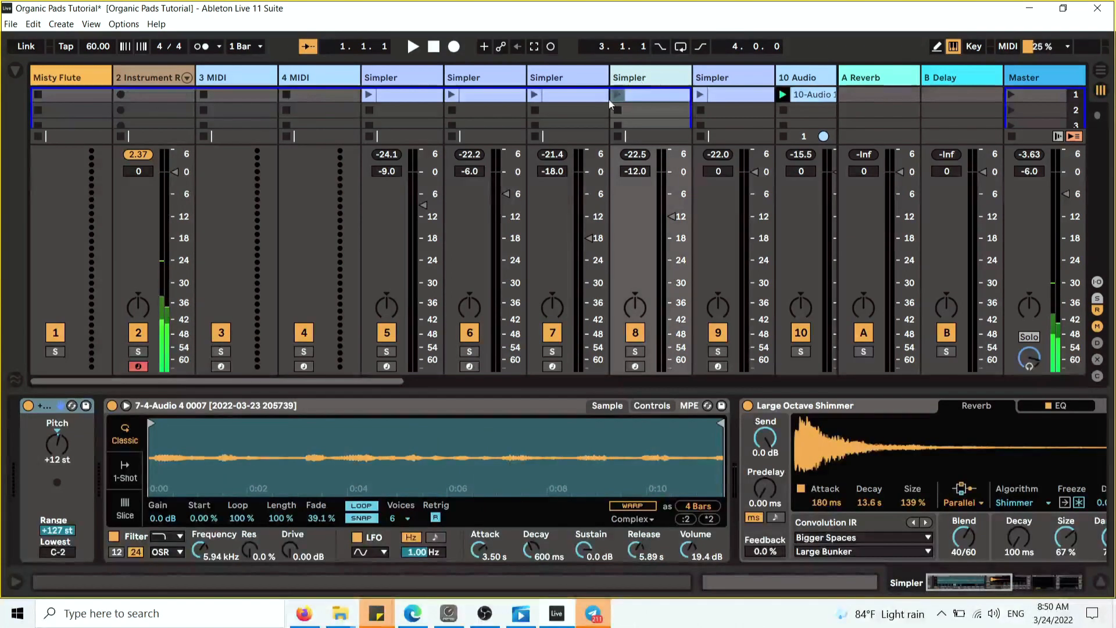
left_click(552, 407)
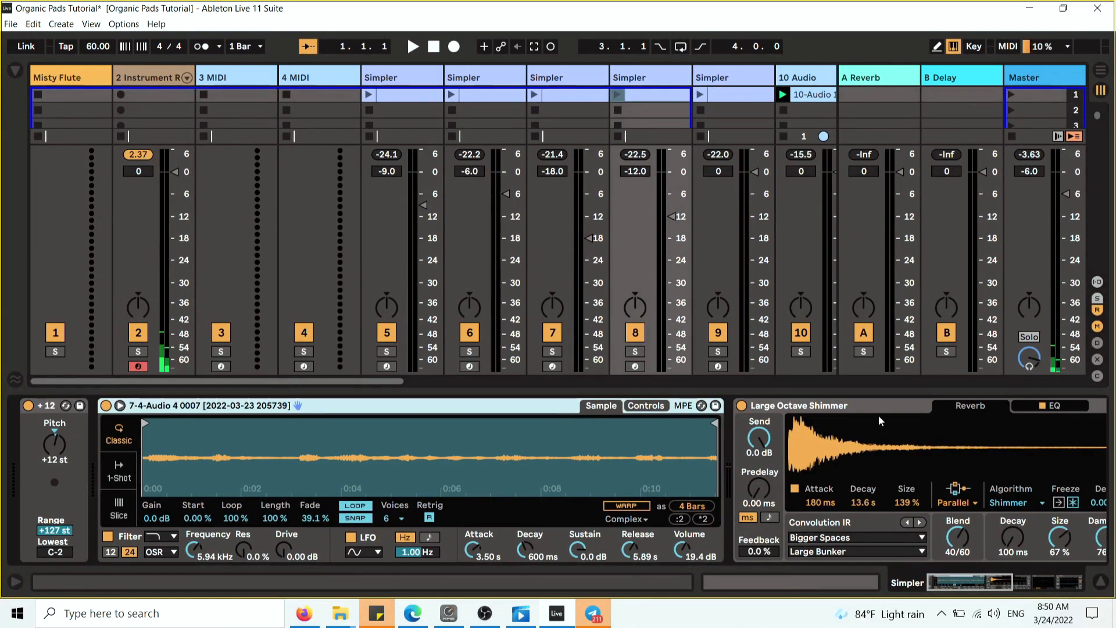
right_click(495, 405)
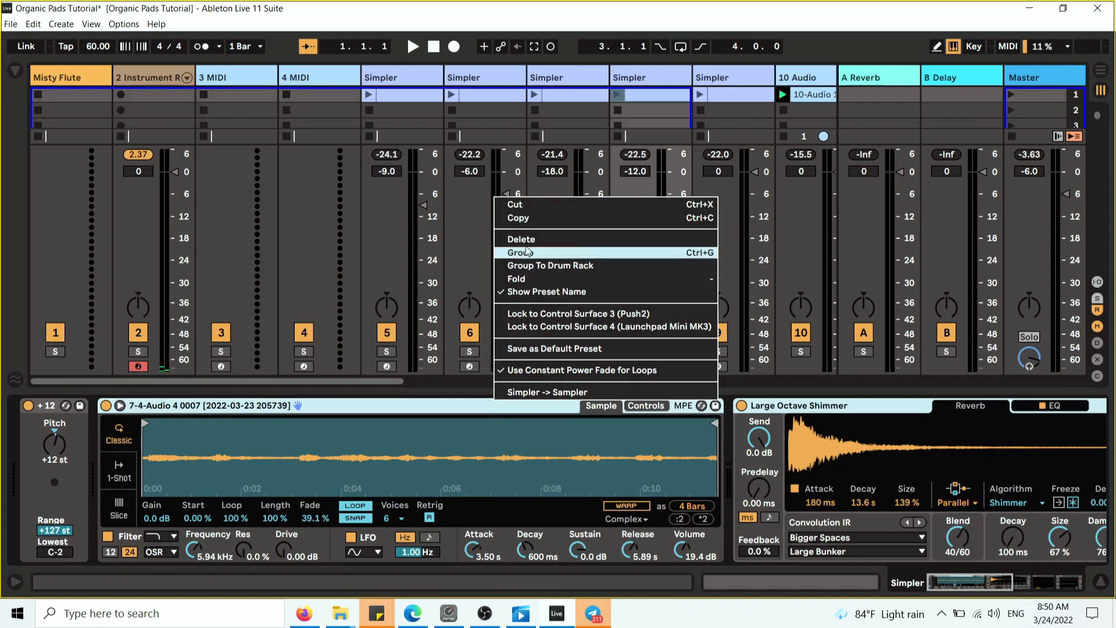
key("Escape")
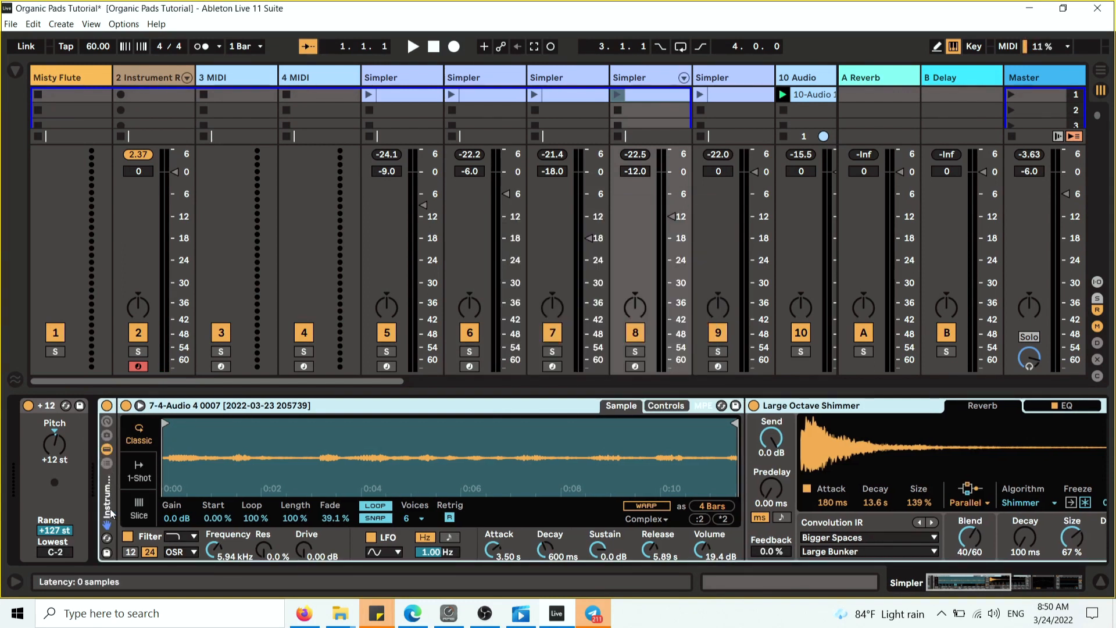
left_click(129, 136)
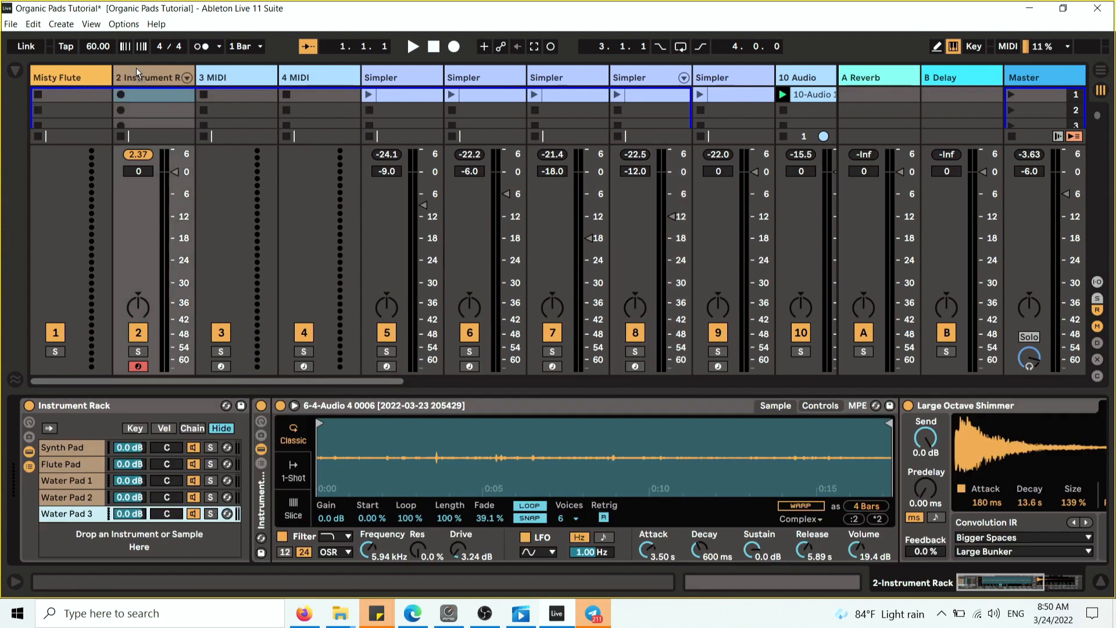
left_click(87, 530)
- Rename the sixth chain in the Instrument Rack to Jungle Pad 1
right_click(88, 530)
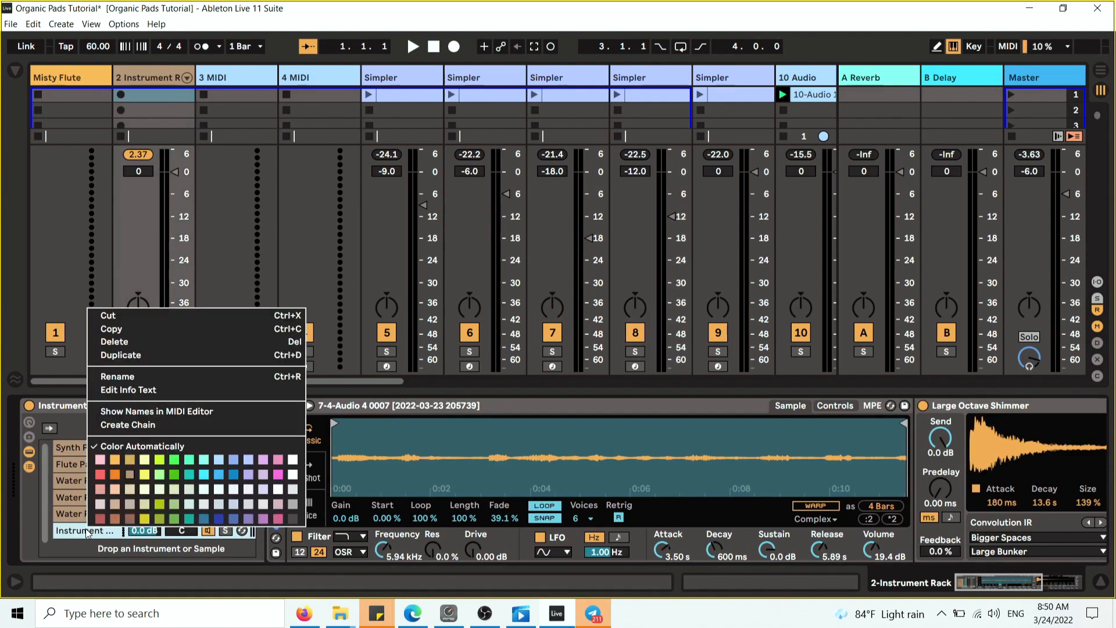
left_click(155, 378)
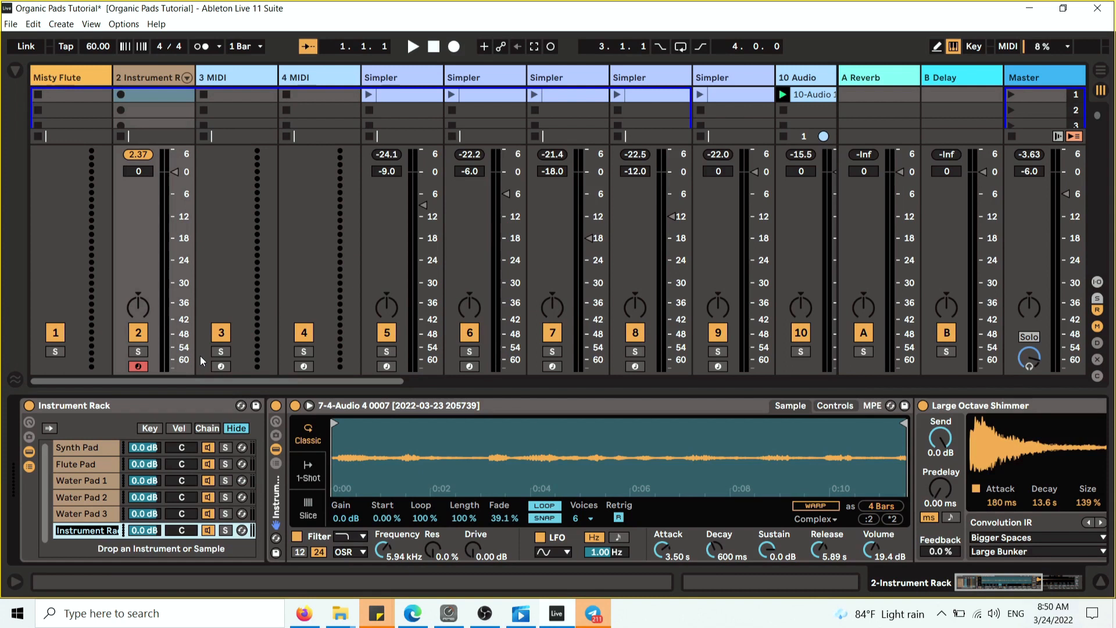
type("U")
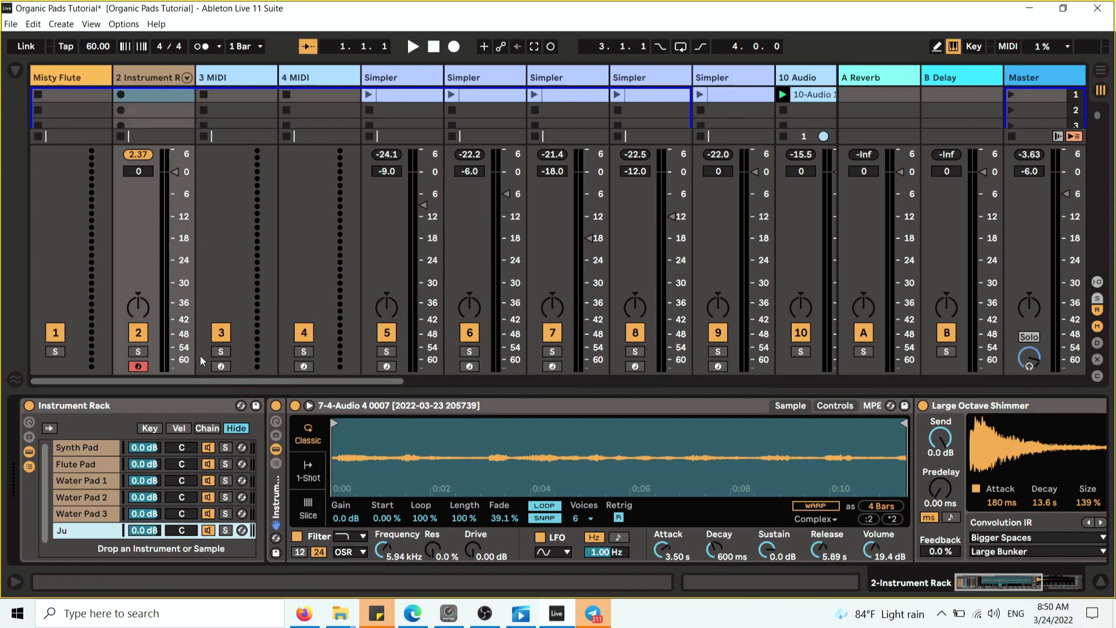
type("ungle Pad 1")
- Group track 9's +12 Pitch, Simpler and Large Octave Shimmer devices, and add the group to track 2's Instrument Rack as a seventh chain
left_click(759, 82)
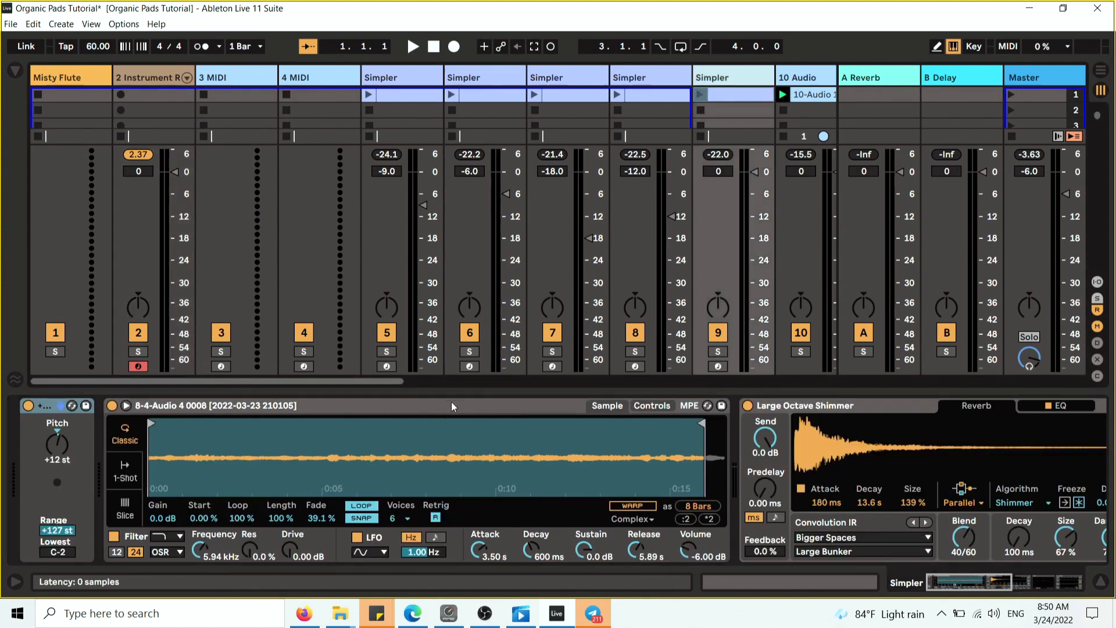
left_click(43, 426)
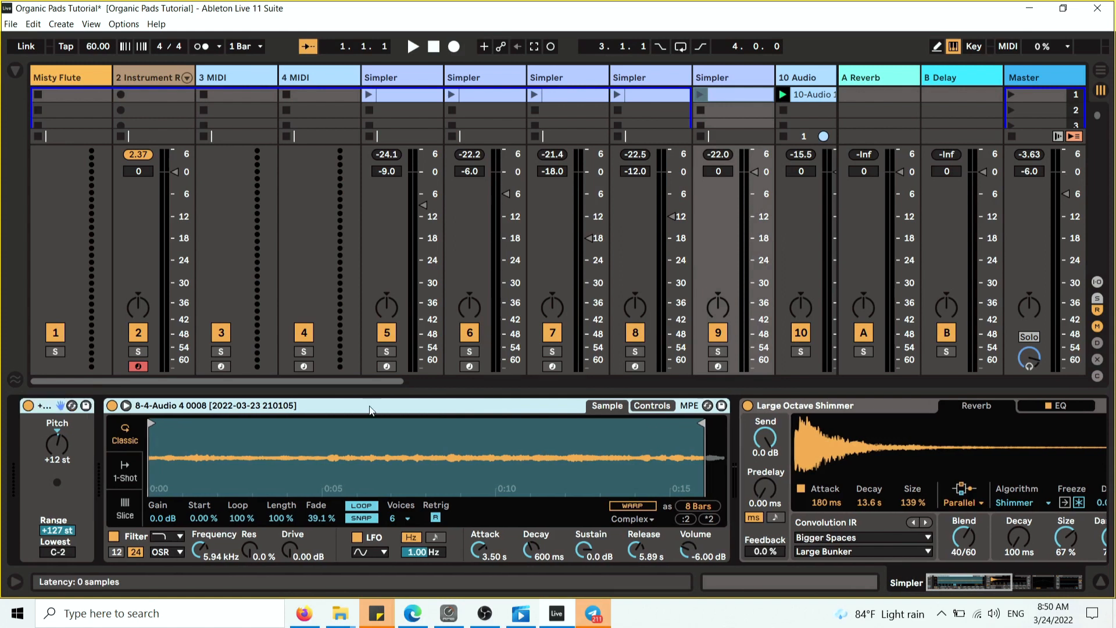
right_click(837, 410)
left_click(861, 459)
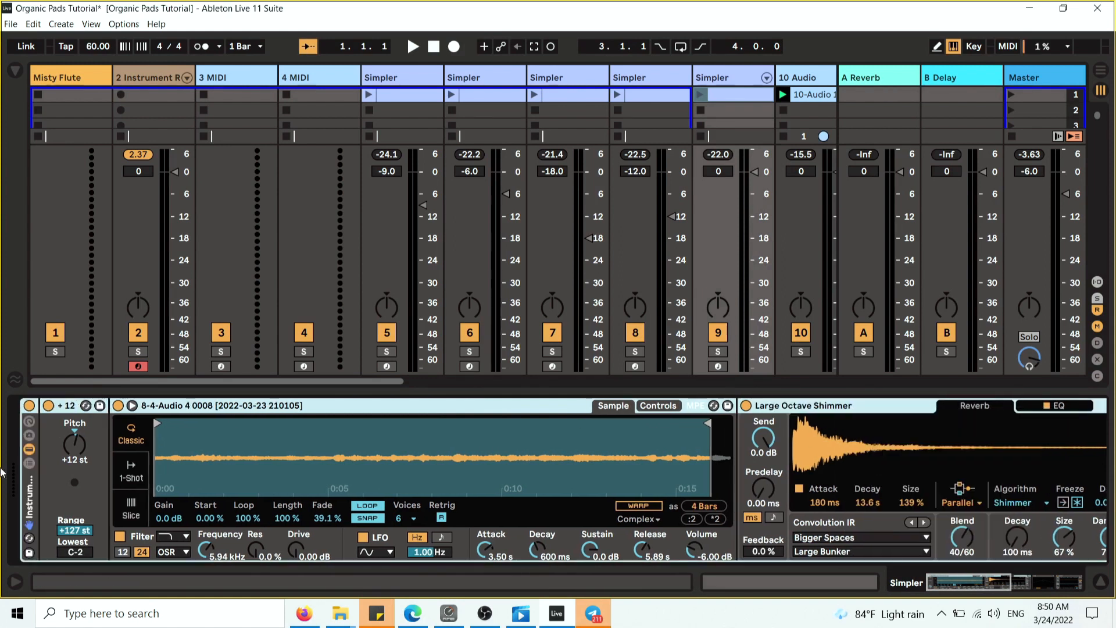
left_click(157, 80)
left_click_drag(157, 79, 92, 549)
- Rename the seventh chain in the Instrument Rack to Jungle Pad 2
right_click(97, 541)
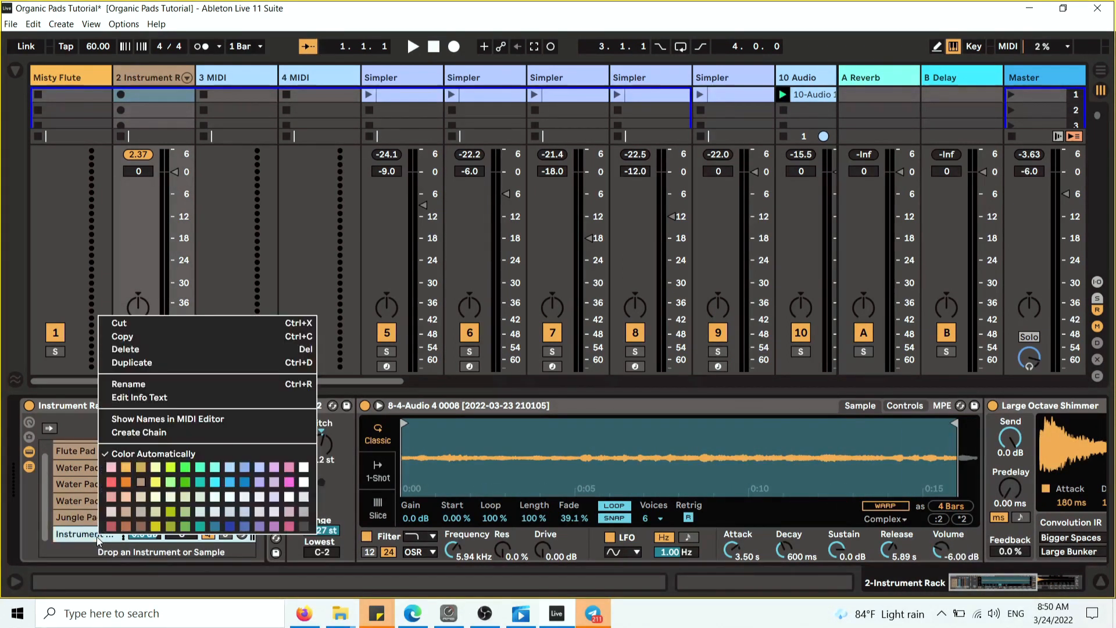
left_click(165, 384)
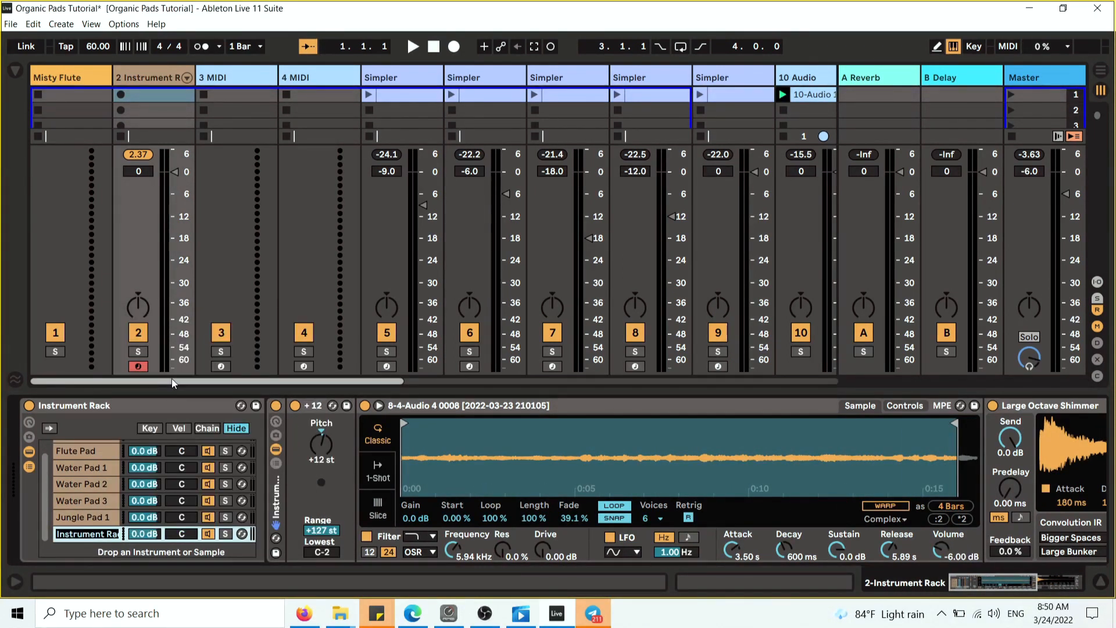
type("Jungle Pad 2")
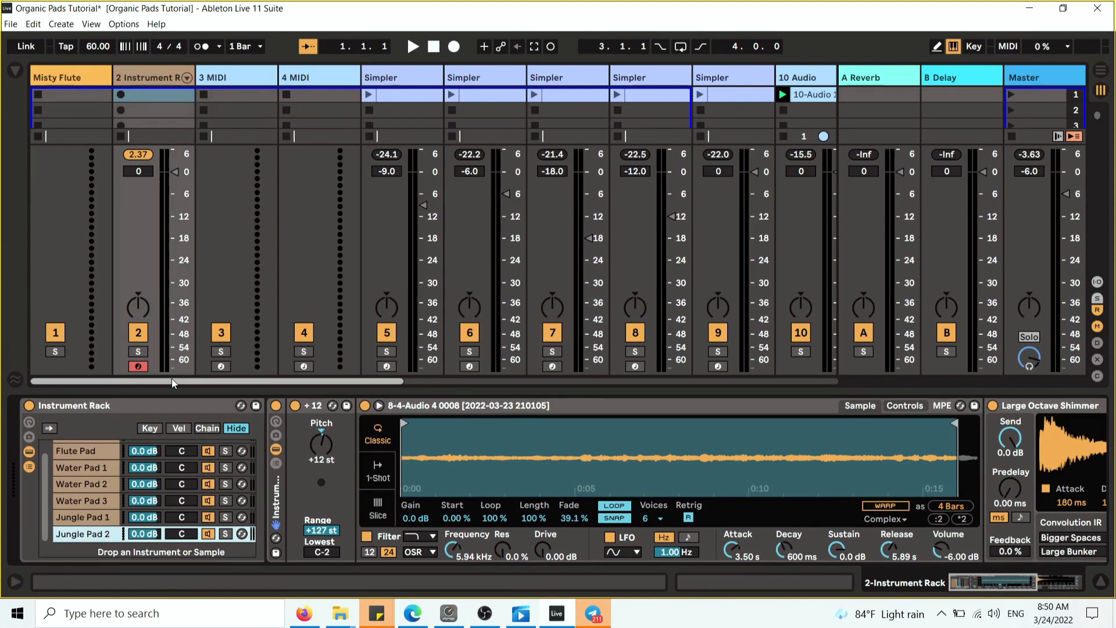
- Color the Water Pad 3, Water Pad 2 and Water Pad 1 chains in shades of blue
left_click(110, 495)
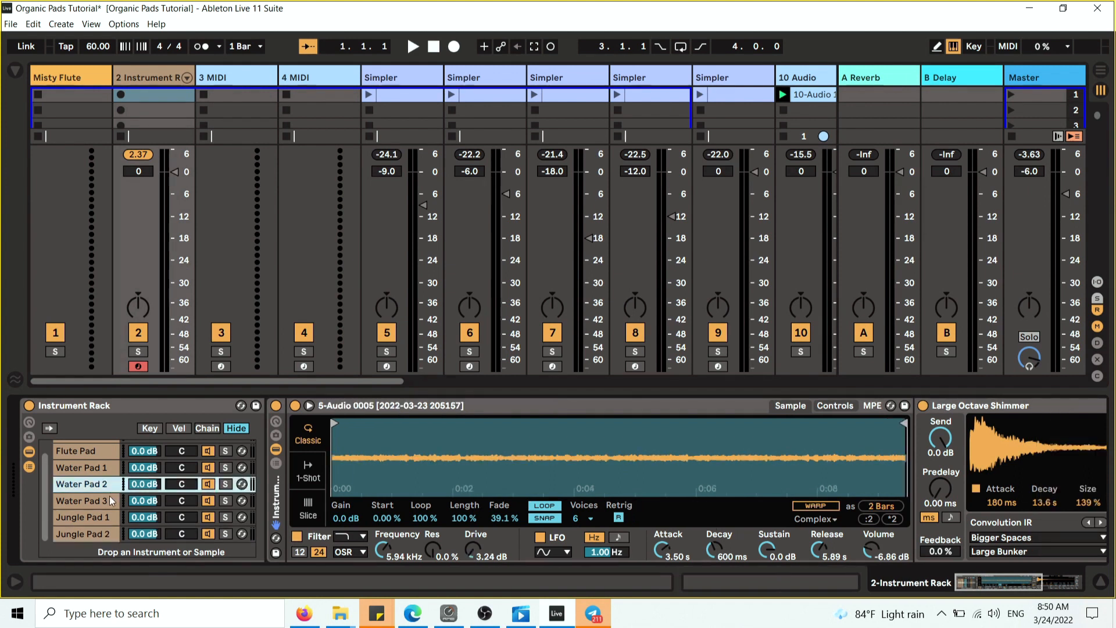
right_click(109, 499)
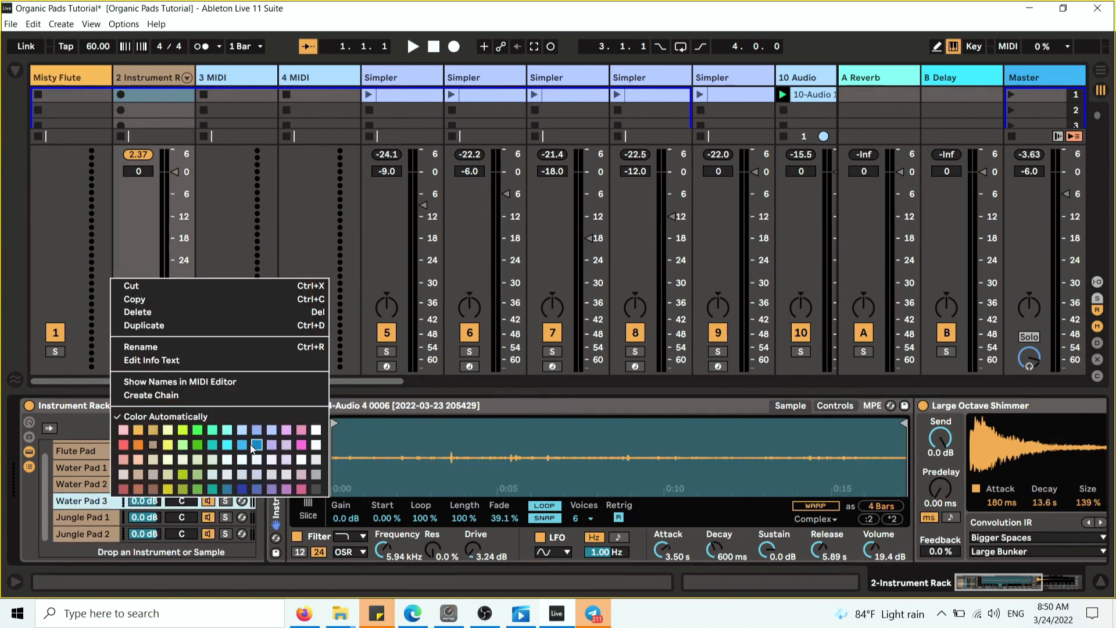
left_click(251, 446)
left_click(90, 483)
right_click(91, 484)
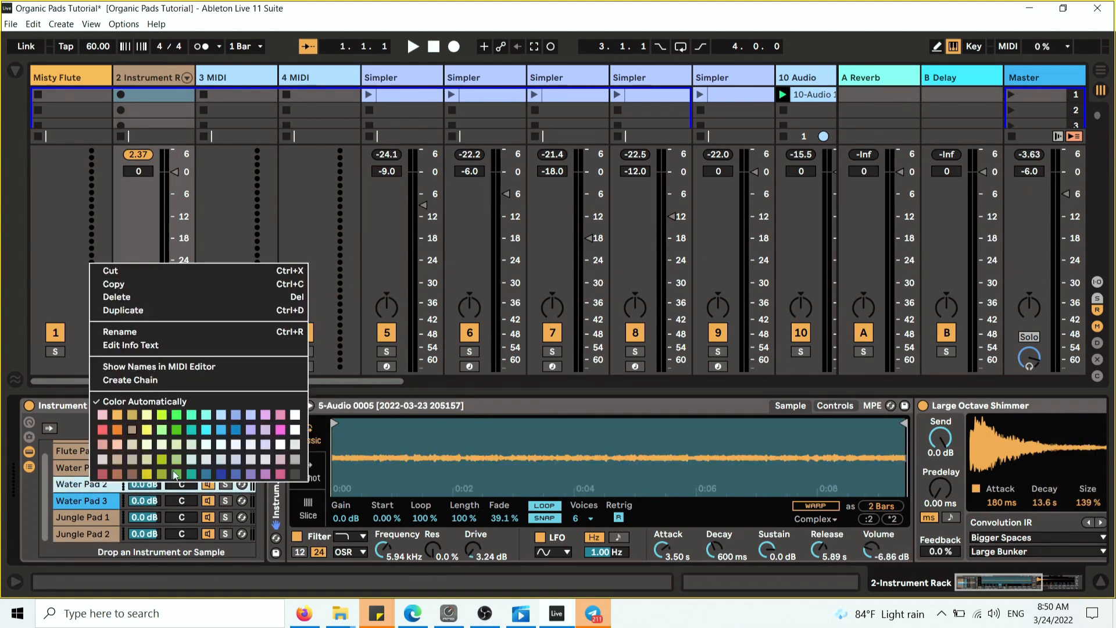
left_click(221, 429)
left_click(95, 464)
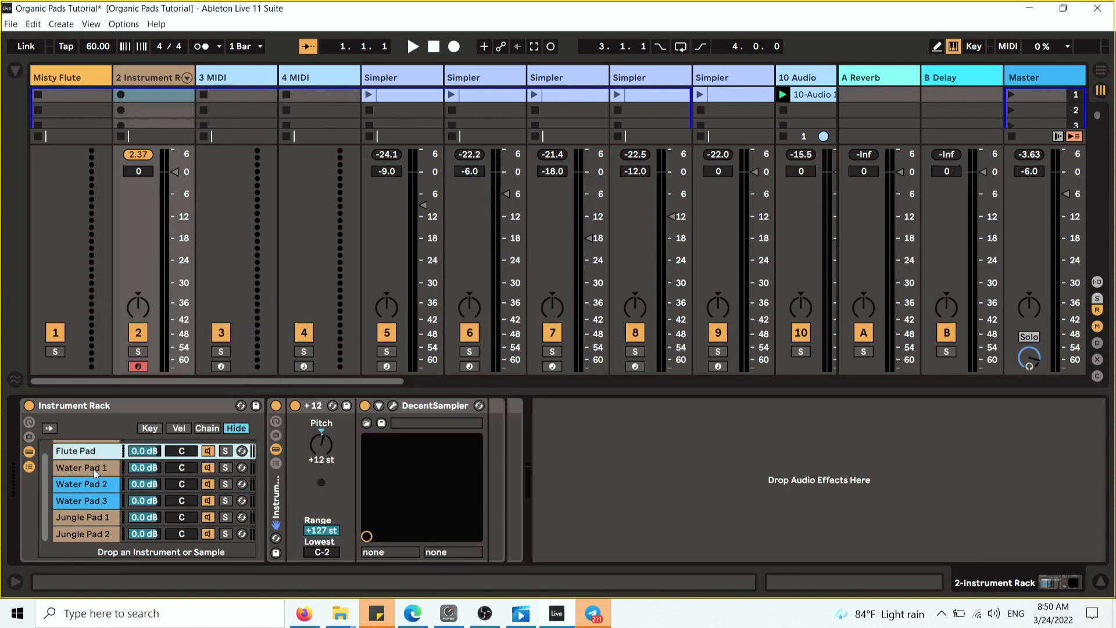
right_click(96, 465)
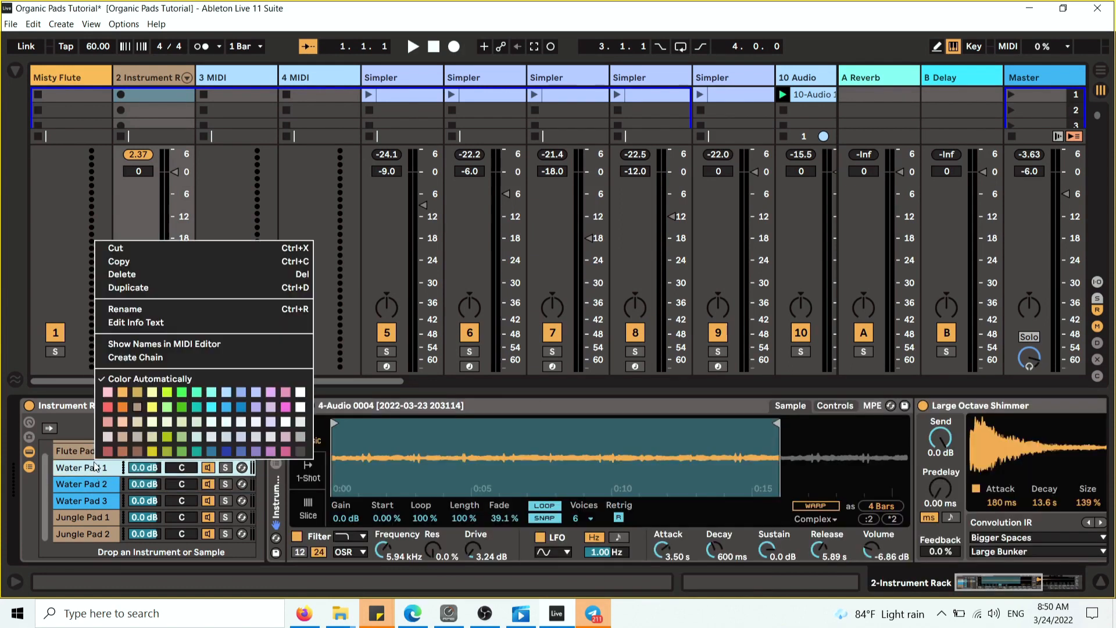
left_click(240, 411)
- Select the Jungle Pad 1 and Jungle Pad 2 chains together and color them green
scroll(105, 476, "down", 1)
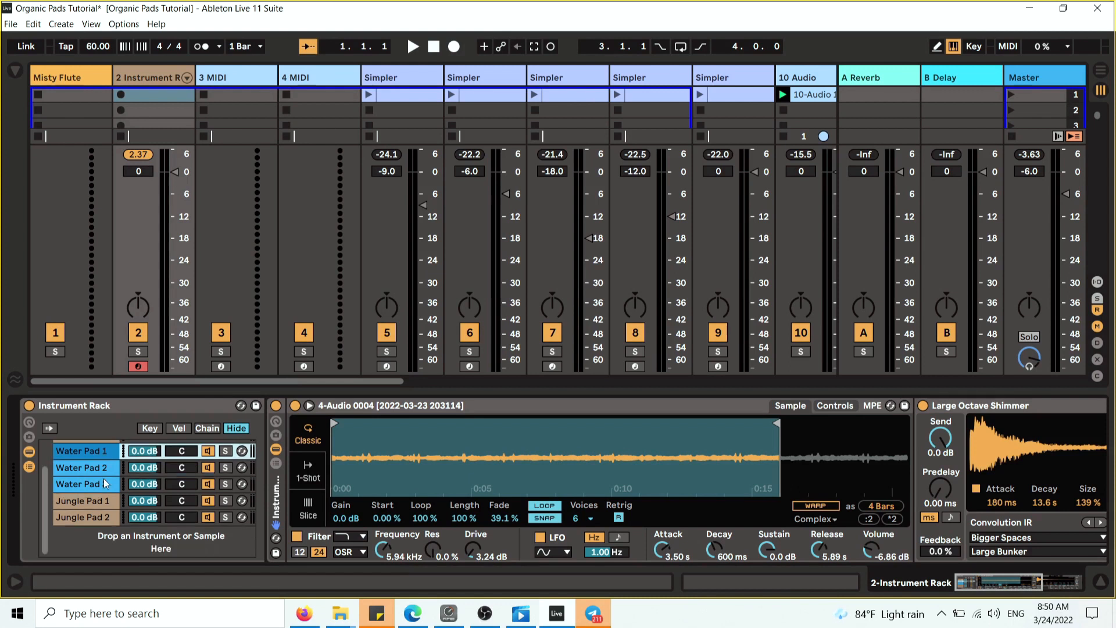
left_click(97, 502)
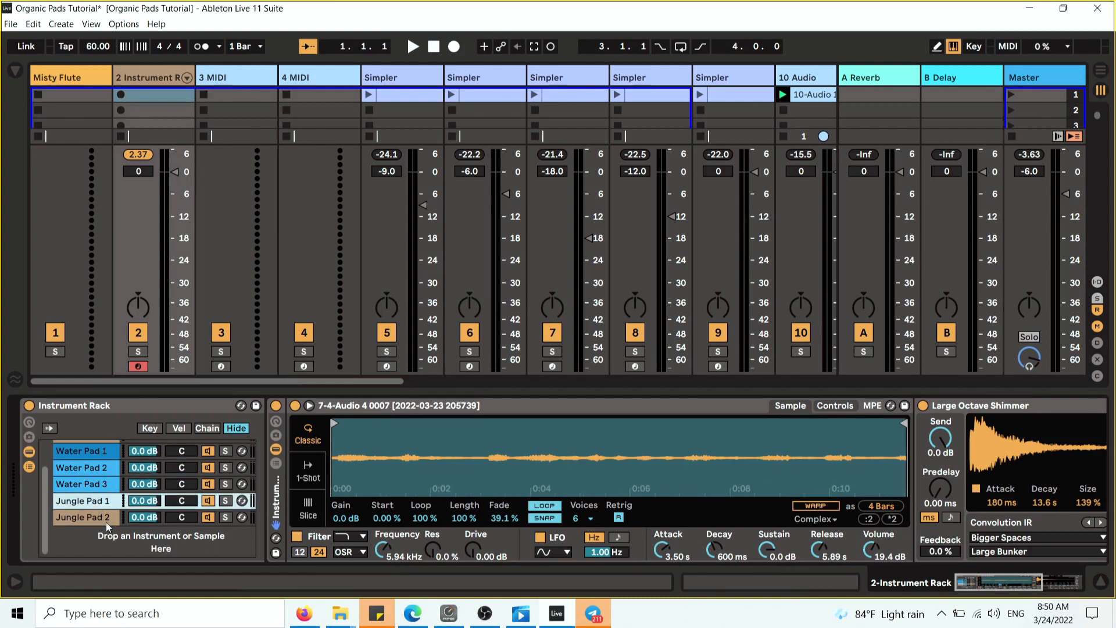
left_click(106, 521)
right_click(106, 522)
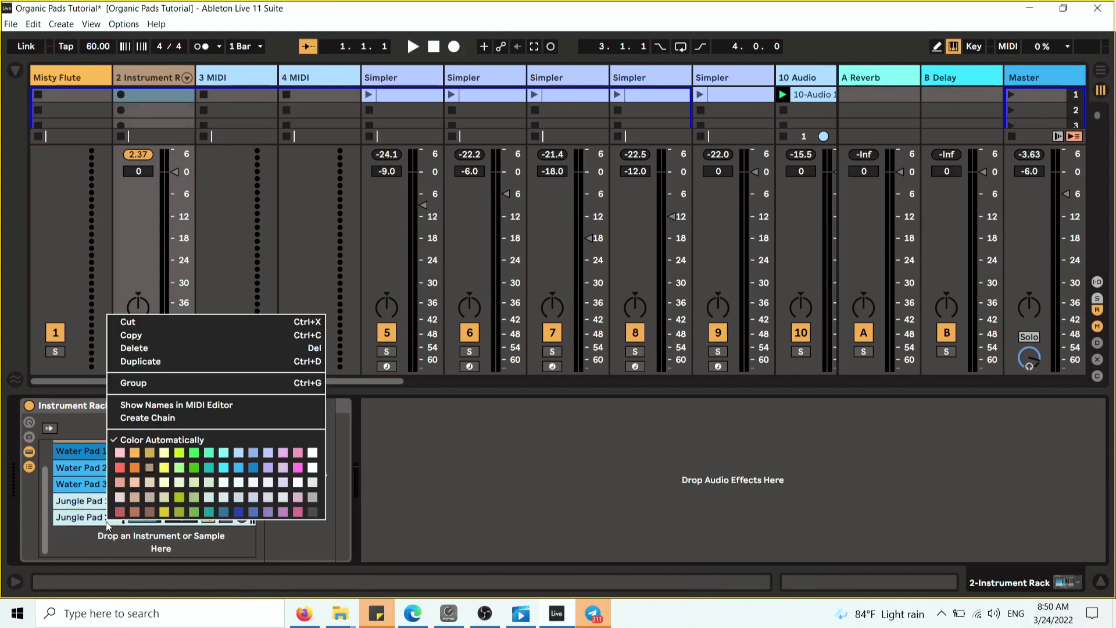
left_click(196, 466)
- Color the Synth Pad chain orange and select the Flute Pad chain
scroll(98, 480, "up", 2)
left_click(92, 447)
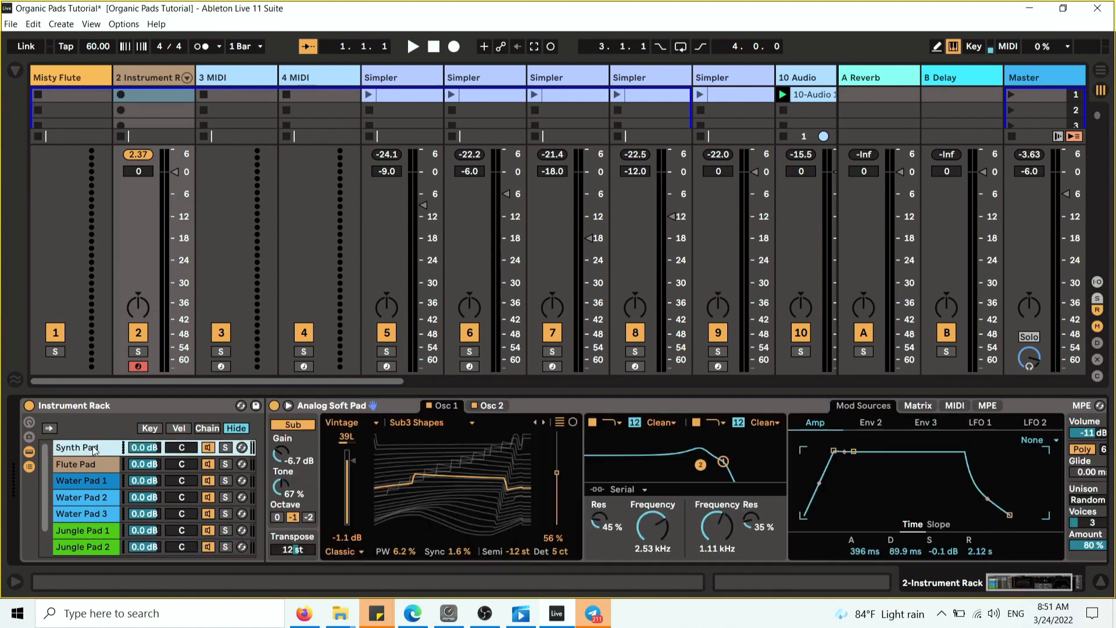
right_click(92, 445)
left_click(120, 391)
left_click(89, 469)
right_click(89, 469)
left_click(671, 473)
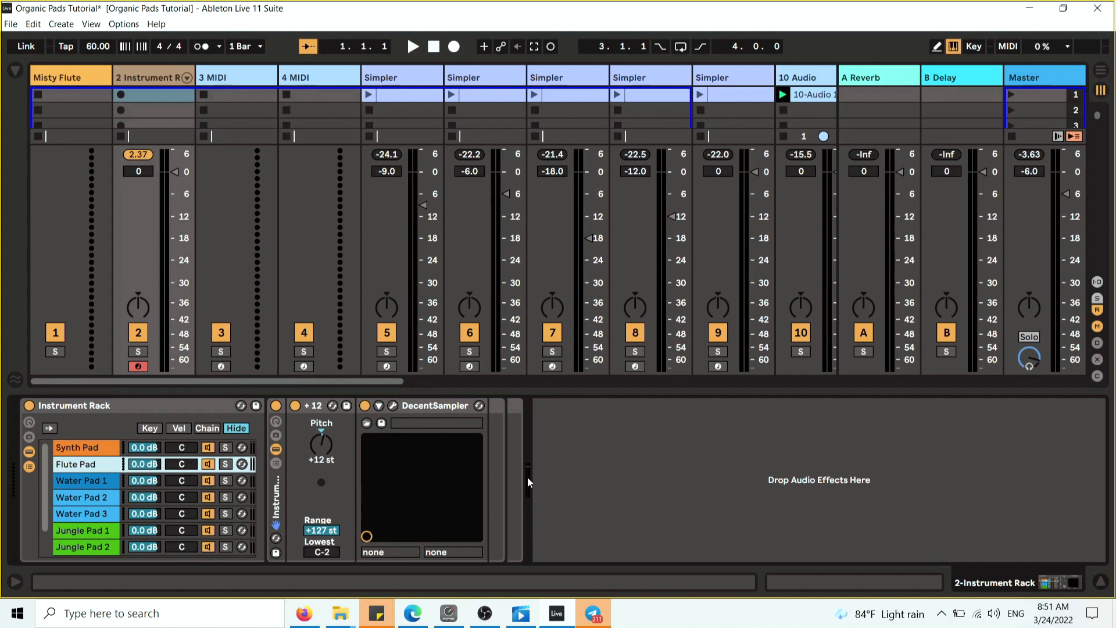
- Turn the volume of all seven chains in the Instrument Rack down to -inf dB
scroll(103, 487, "down", 2)
scroll(107, 482, "up", 2)
left_click(578, 445)
left_click(161, 79)
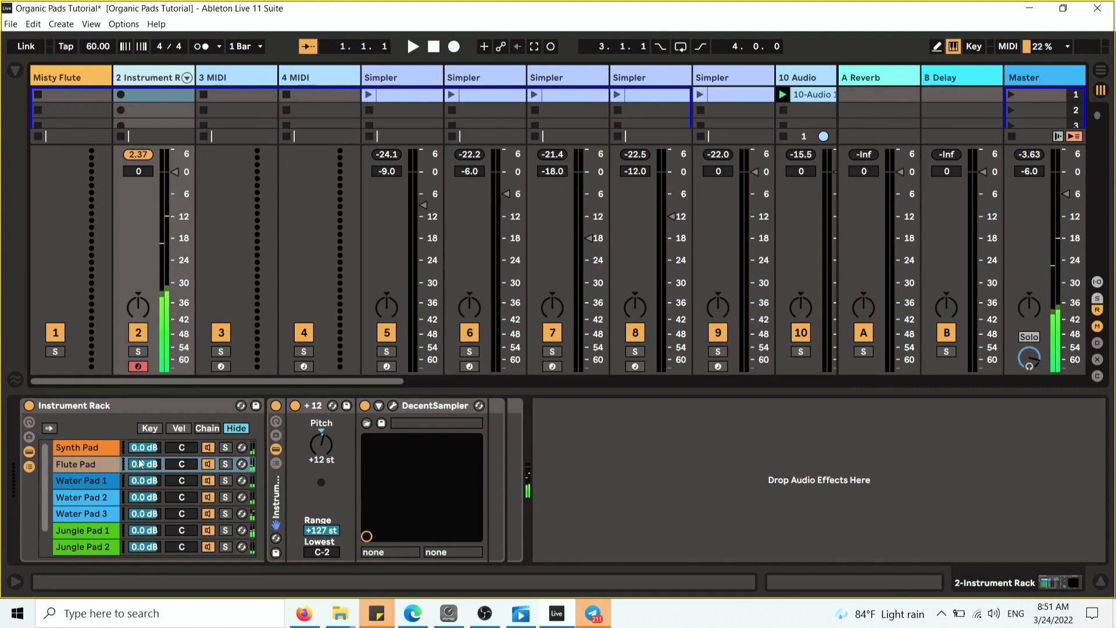
left_click(156, 465)
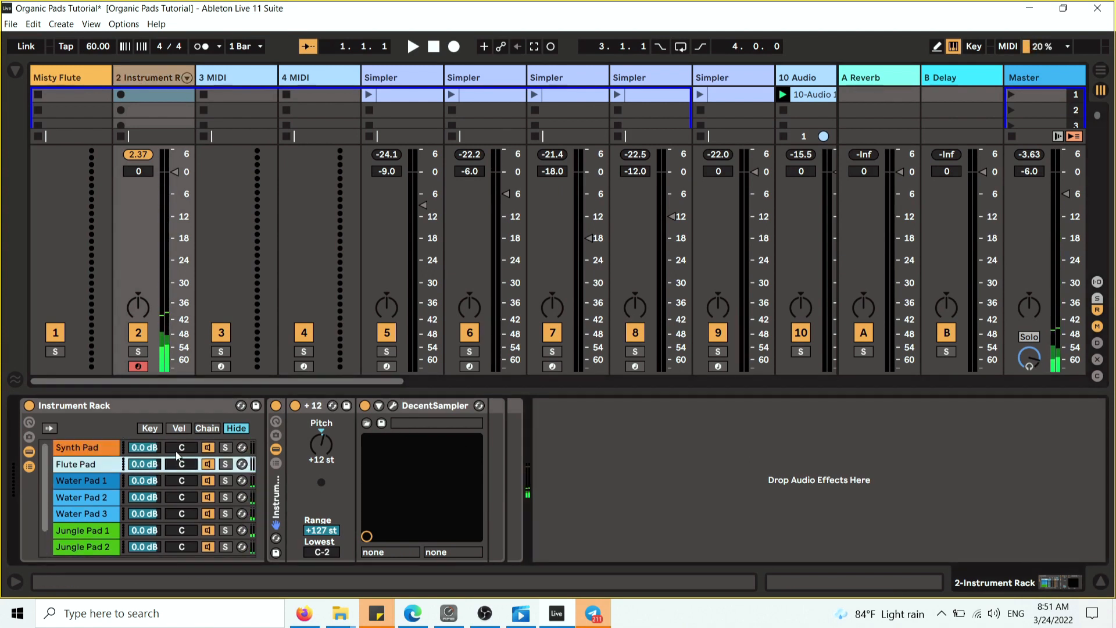
left_click_drag(144, 447, 154, 564)
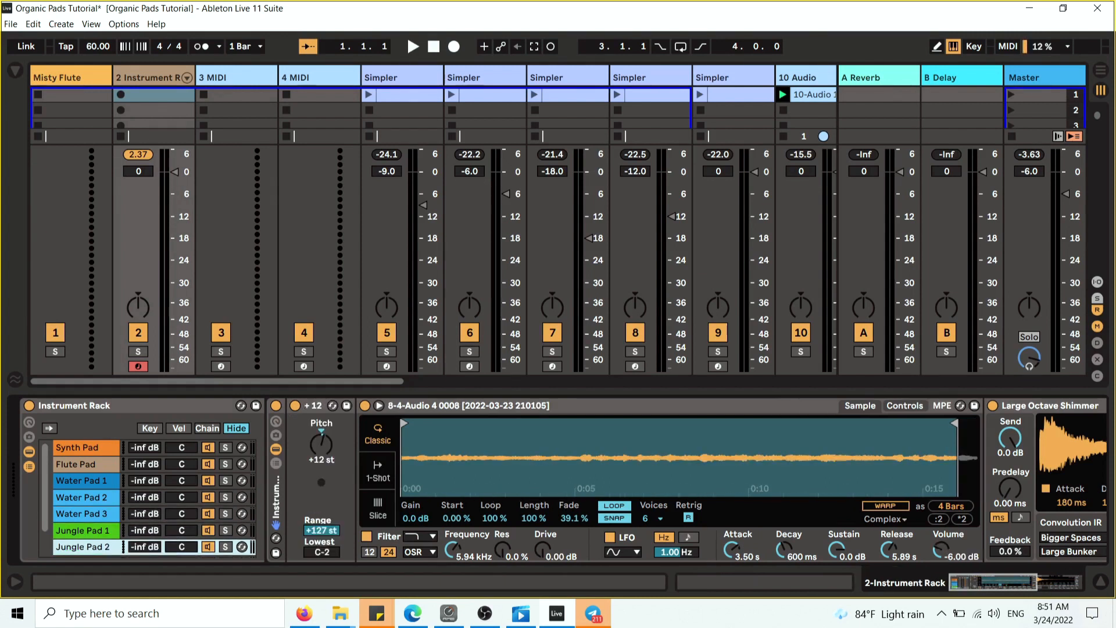
- Set the chain volumes to -18.0 dB for Synth Pad, -12.0 dB for Flute Pad and -9.0 dB for Water Pad 1
left_click_drag(146, 447, 145, 430)
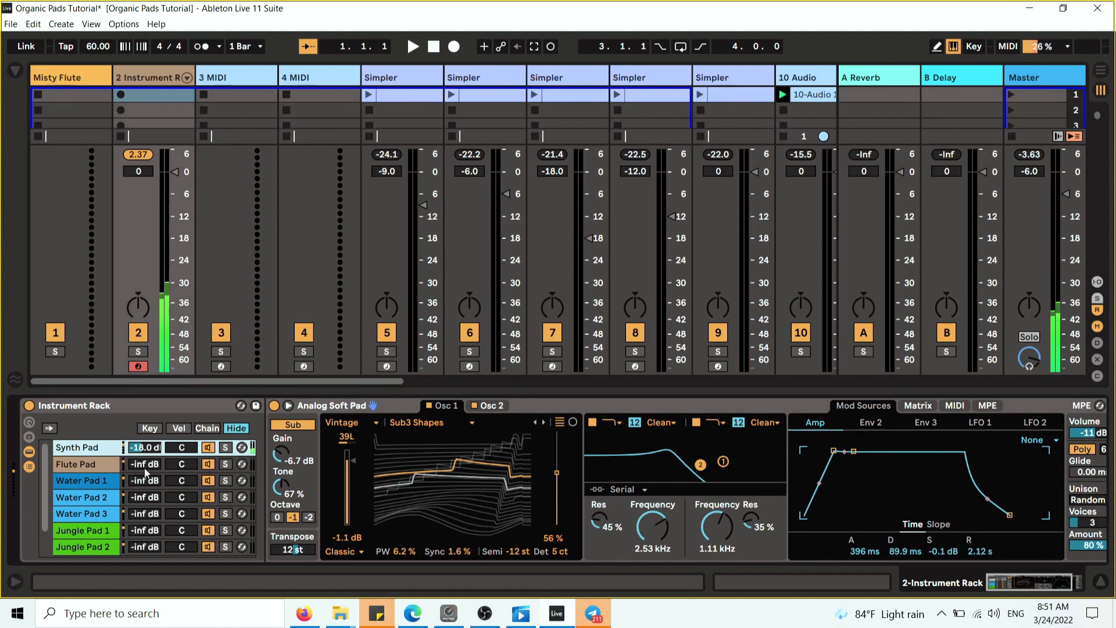
left_click_drag(144, 468, 144, 457)
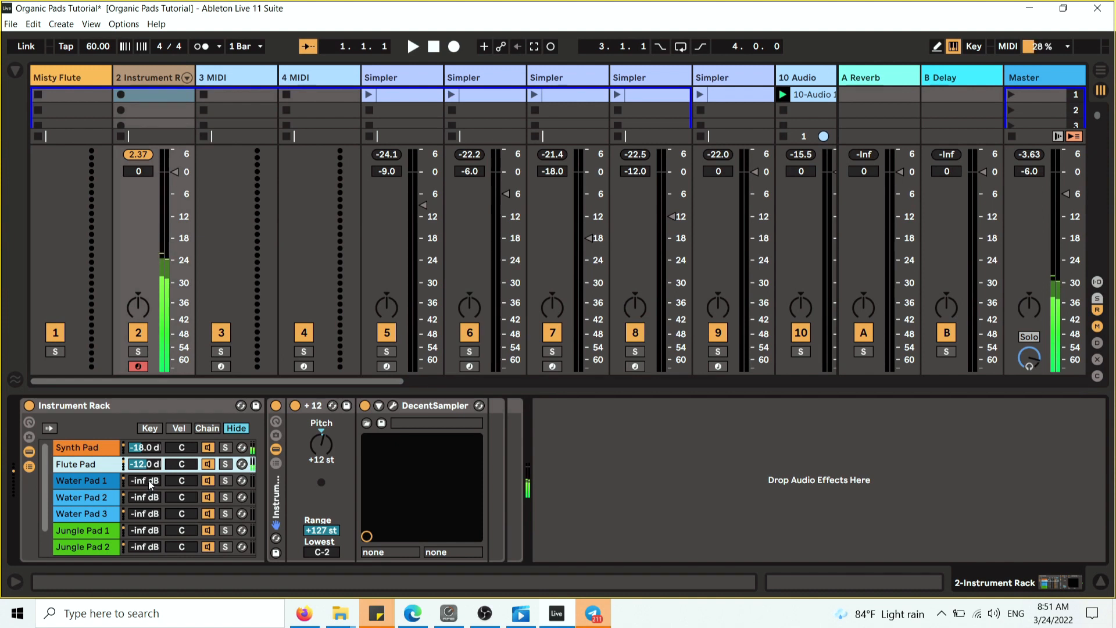
left_click_drag(148, 480, 148, 456)
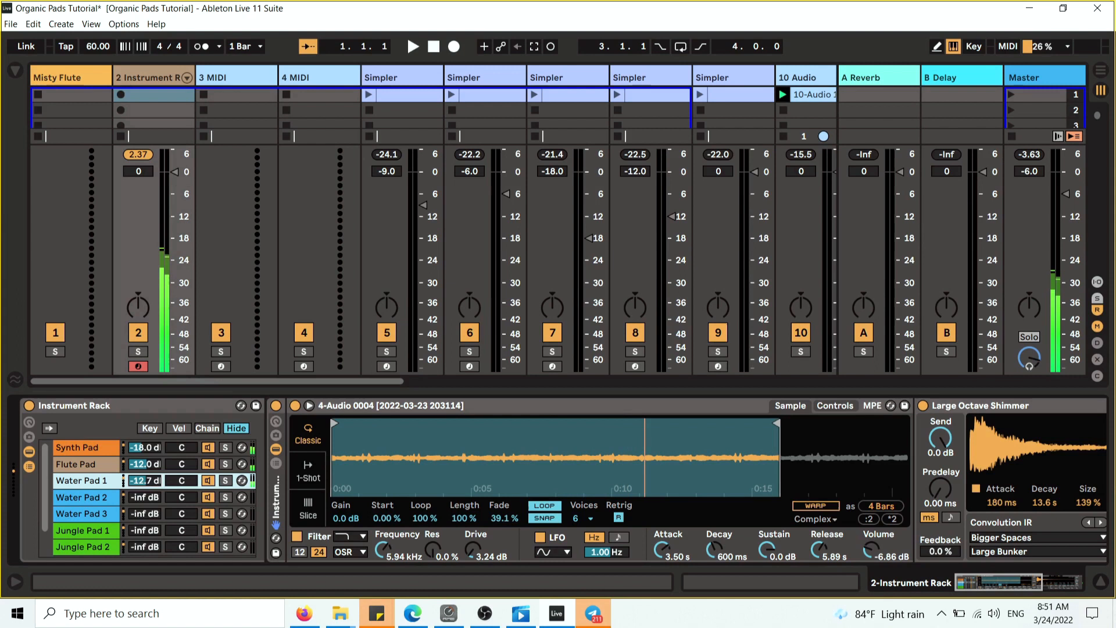
left_click_drag(148, 456, 149, 449)
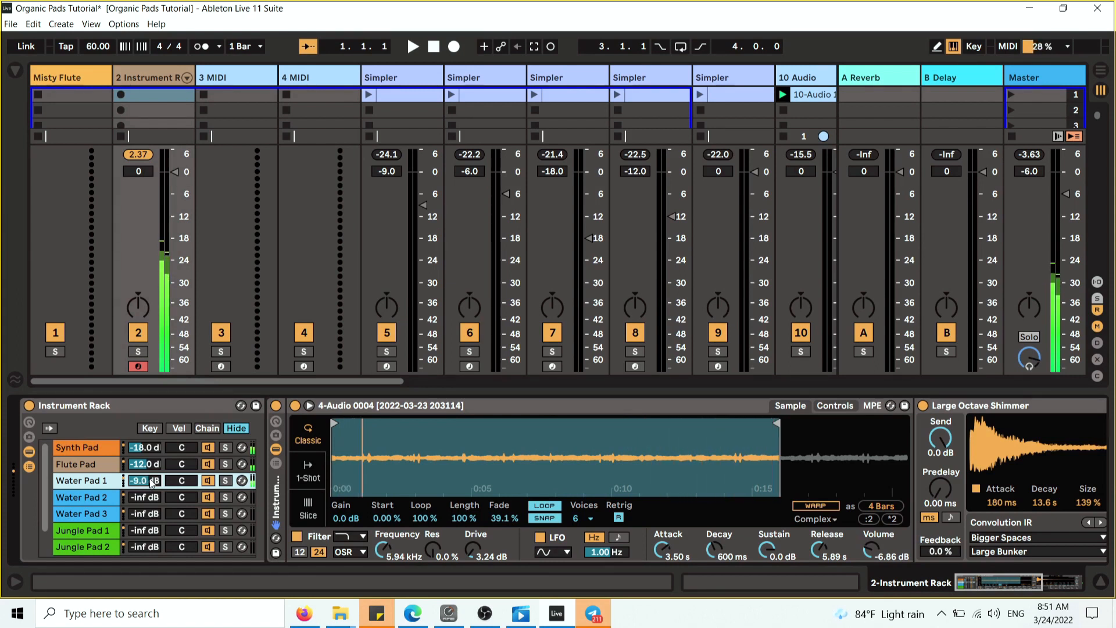
- Pan Flute Pad to 12R and Water Pad 1 to 10L, and set Water Pad 3 to -28.0 dB panned 7L
left_click(182, 465)
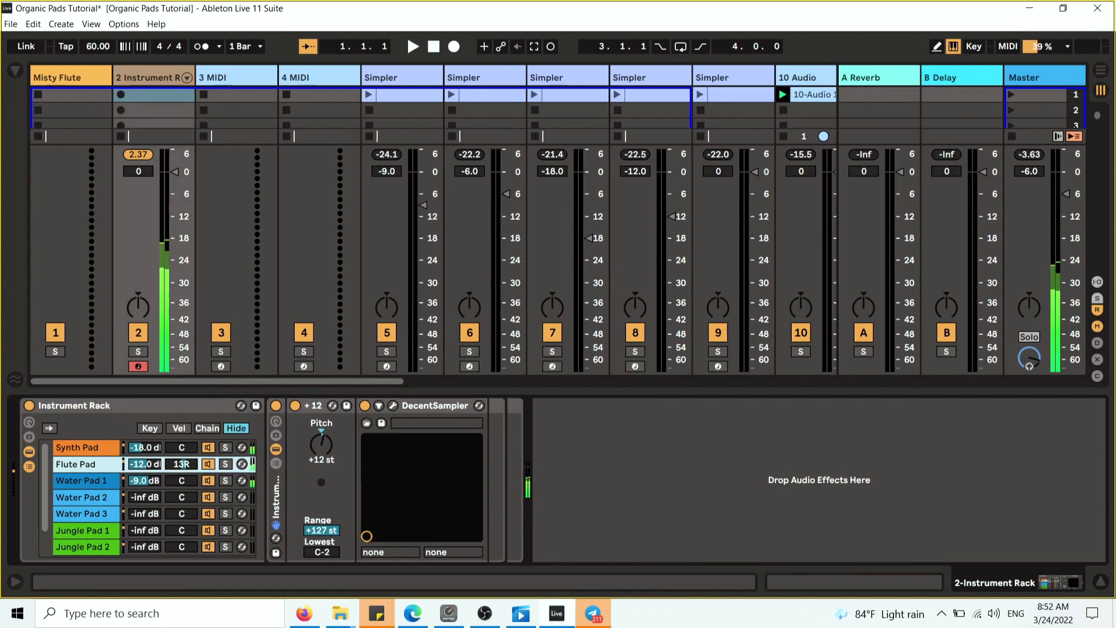
mouse_move(184, 483)
left_mouse_down()
mouse_move(182, 506)
mouse_move(181, 490)
left_mouse_up()
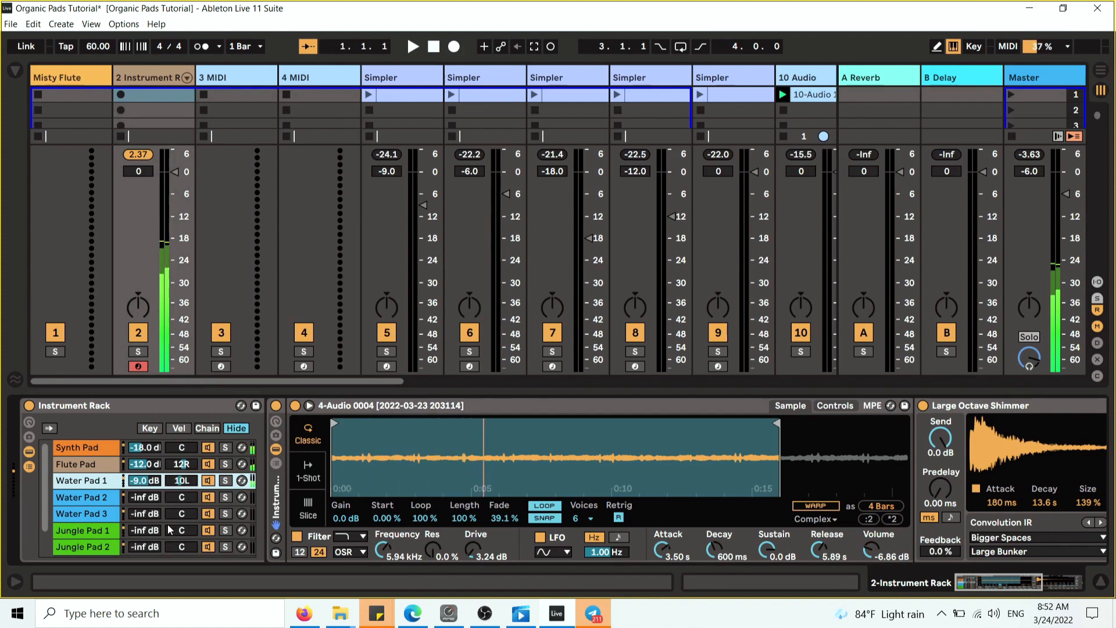
left_click_drag(142, 514, 182, 512)
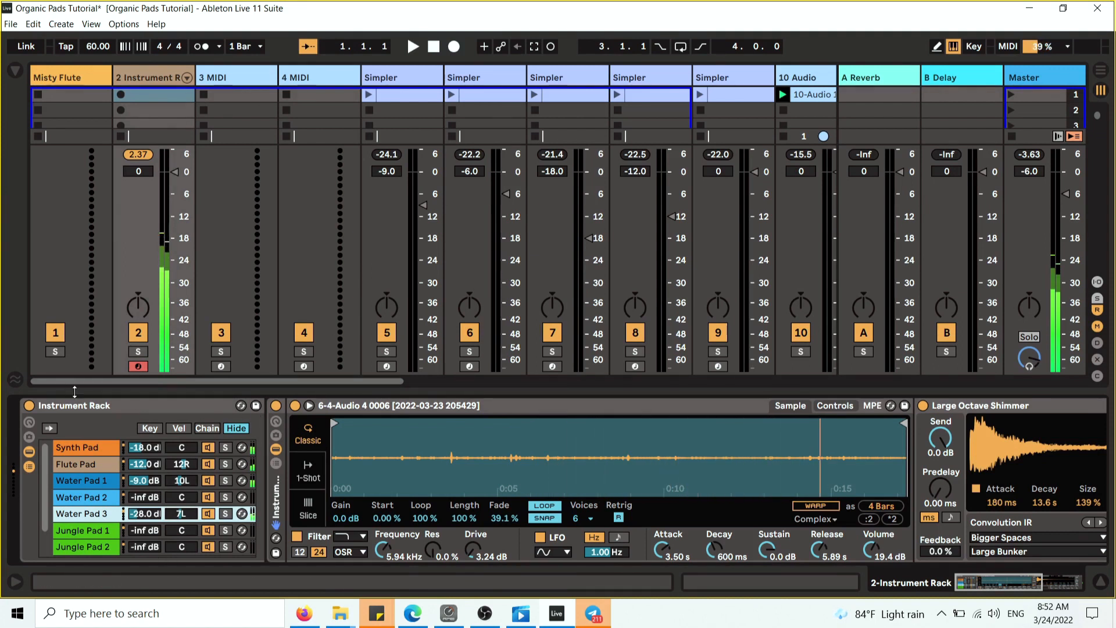
- Compare the layers by toggling Water Pad 1 and Water Pad 3 and briefly soloing the Synth Pad, Flute Pad and Water Pad 1 chains
left_click(207, 514)
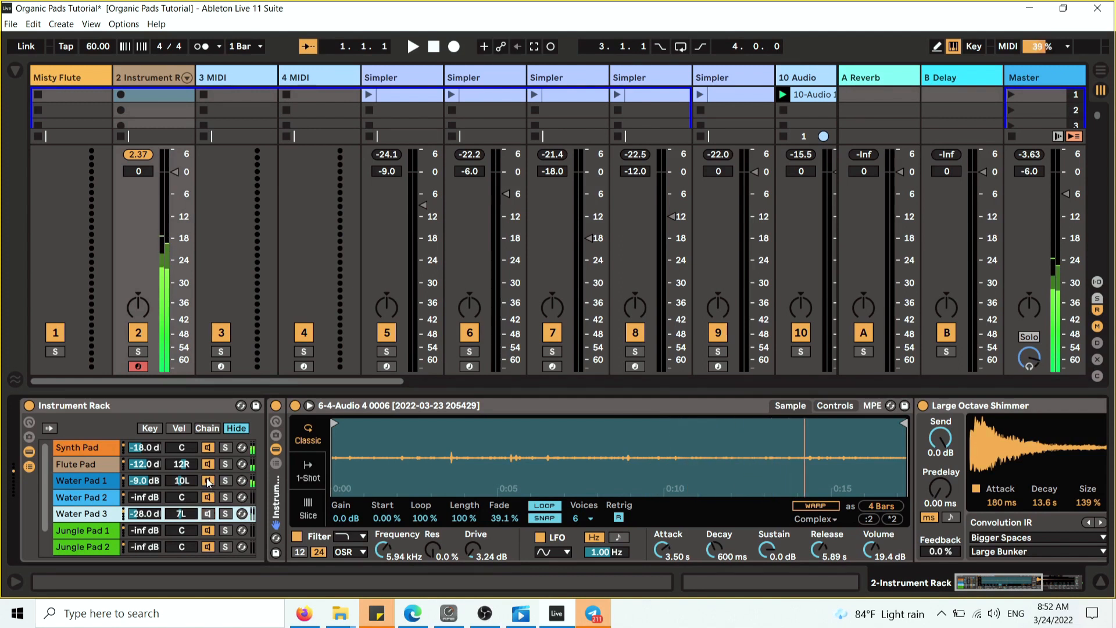
left_click(208, 481)
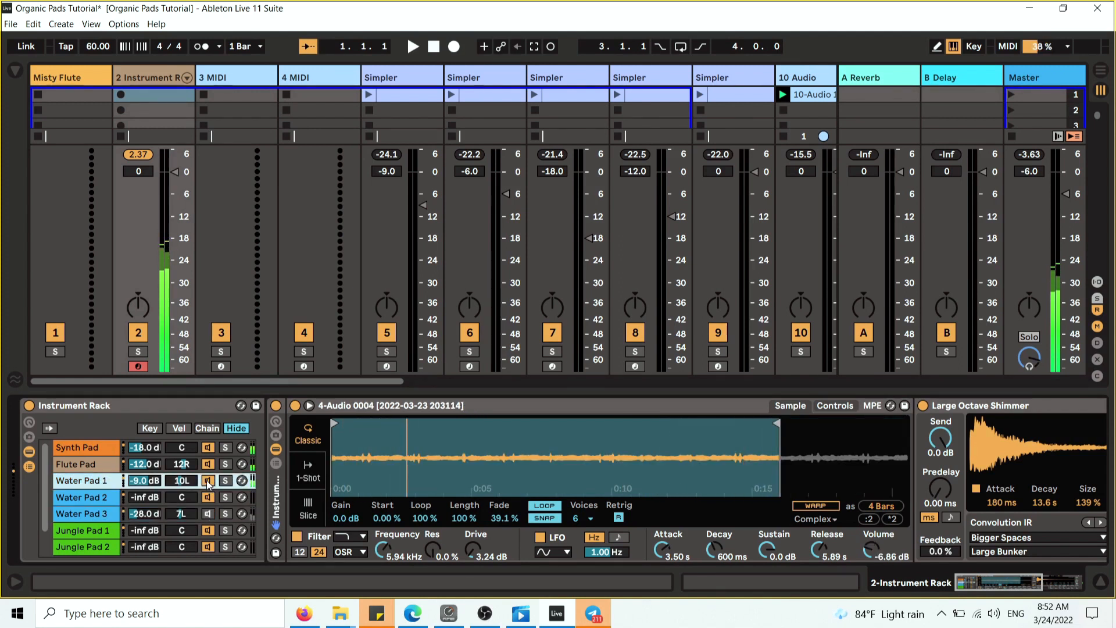
left_click(208, 514)
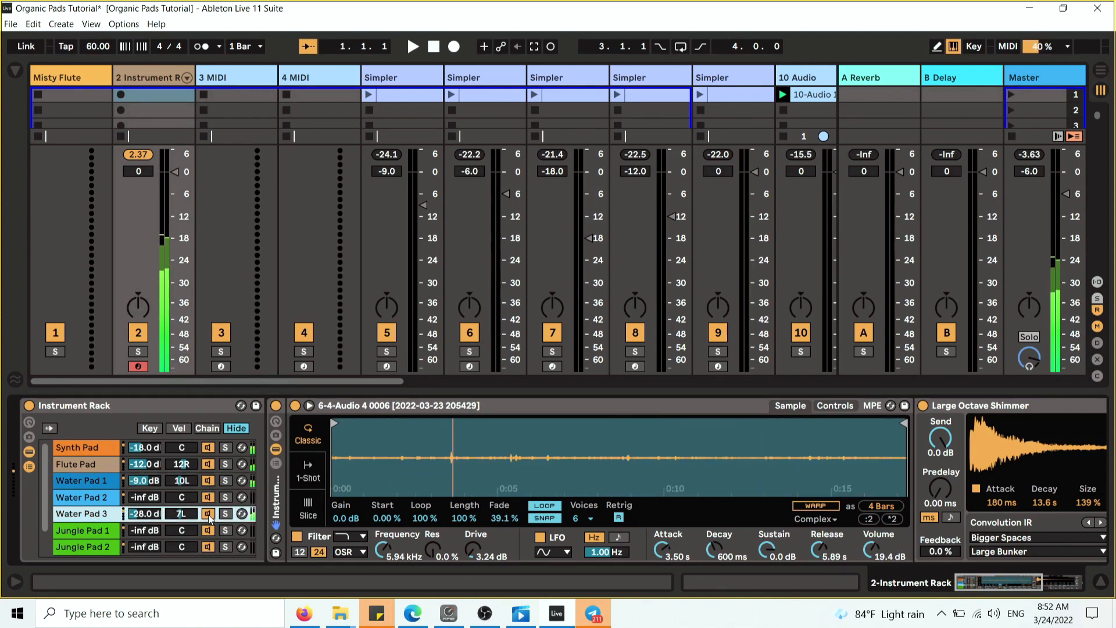
left_click(225, 448)
left_click(225, 464)
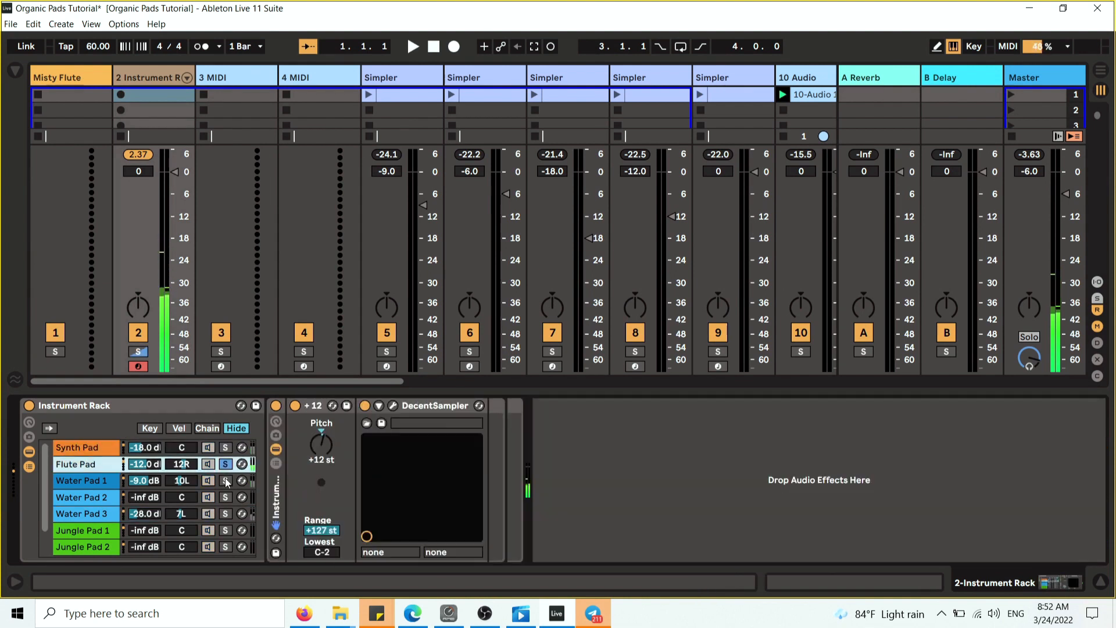
left_click(225, 480)
left_click(225, 464)
left_click(226, 448)
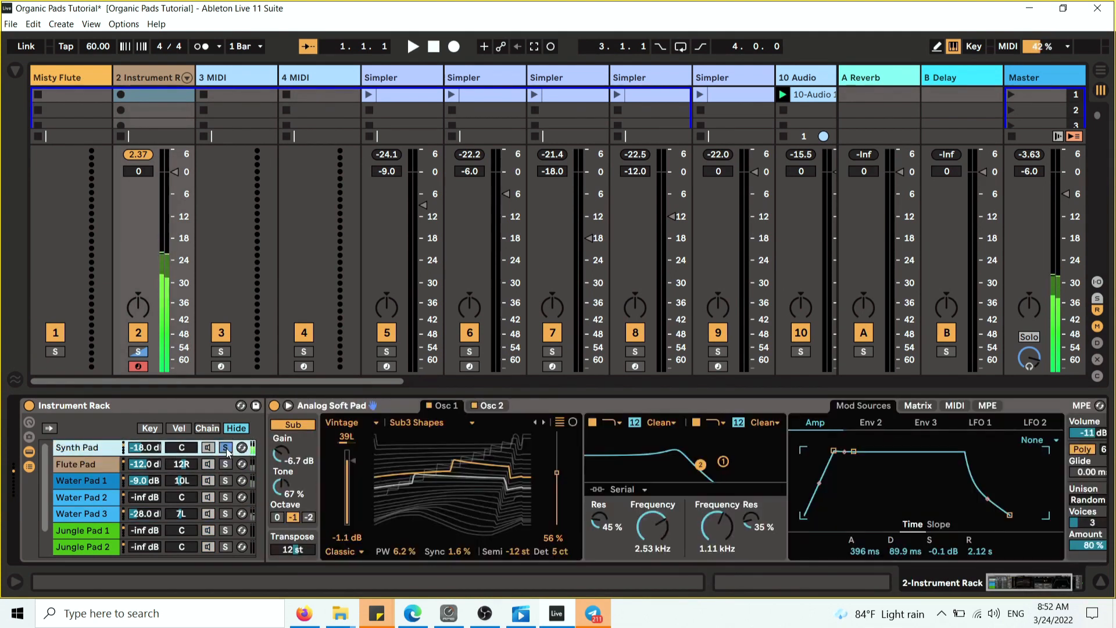
left_click(225, 448)
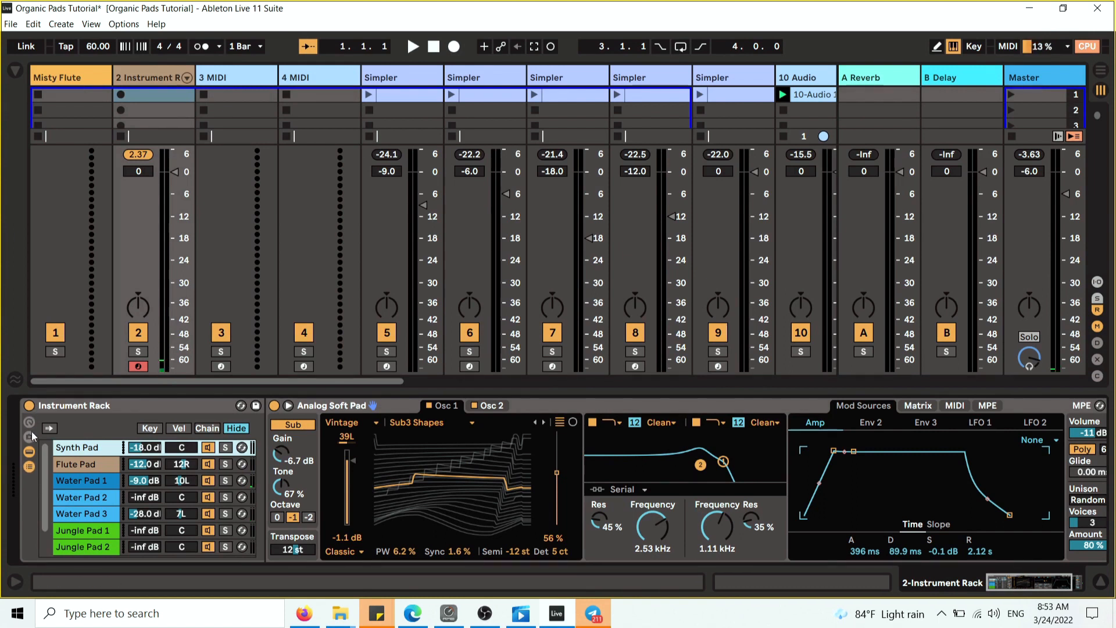
- Collapse the Instrument Rack's views and add an Audio Effect Rack from the Utilities audio effects after it
left_click(29, 468)
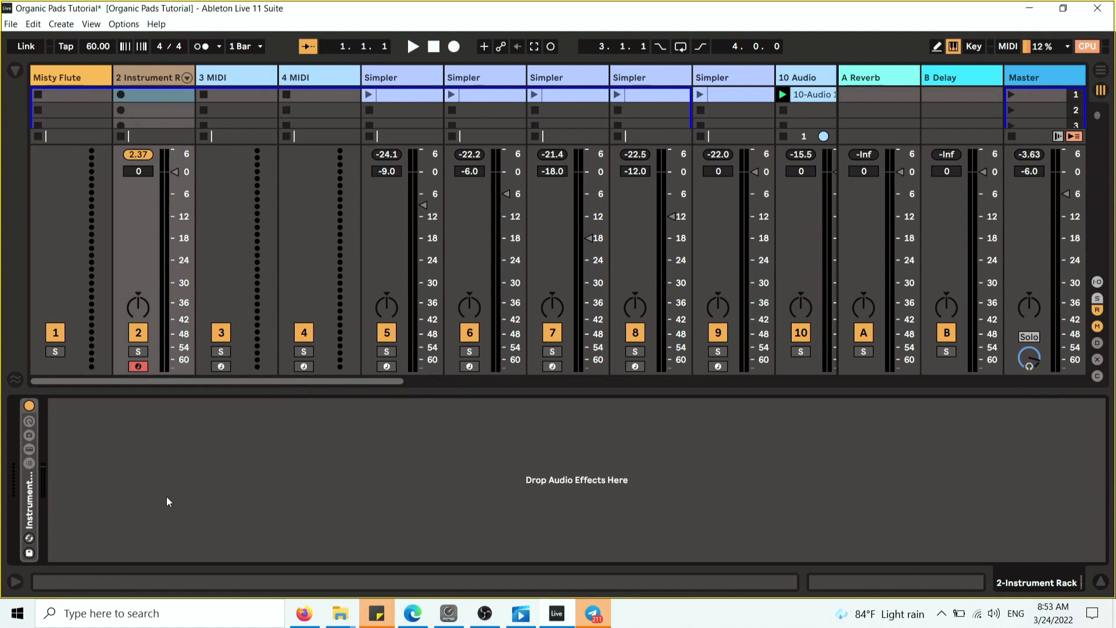
left_click(16, 70)
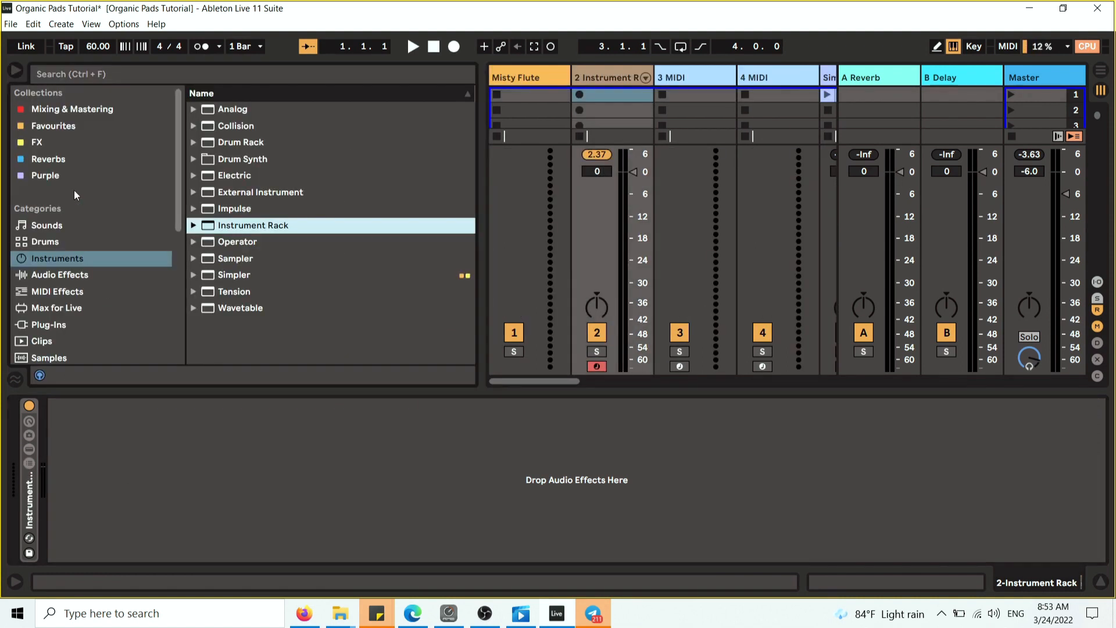
left_click(57, 277)
left_click(196, 226)
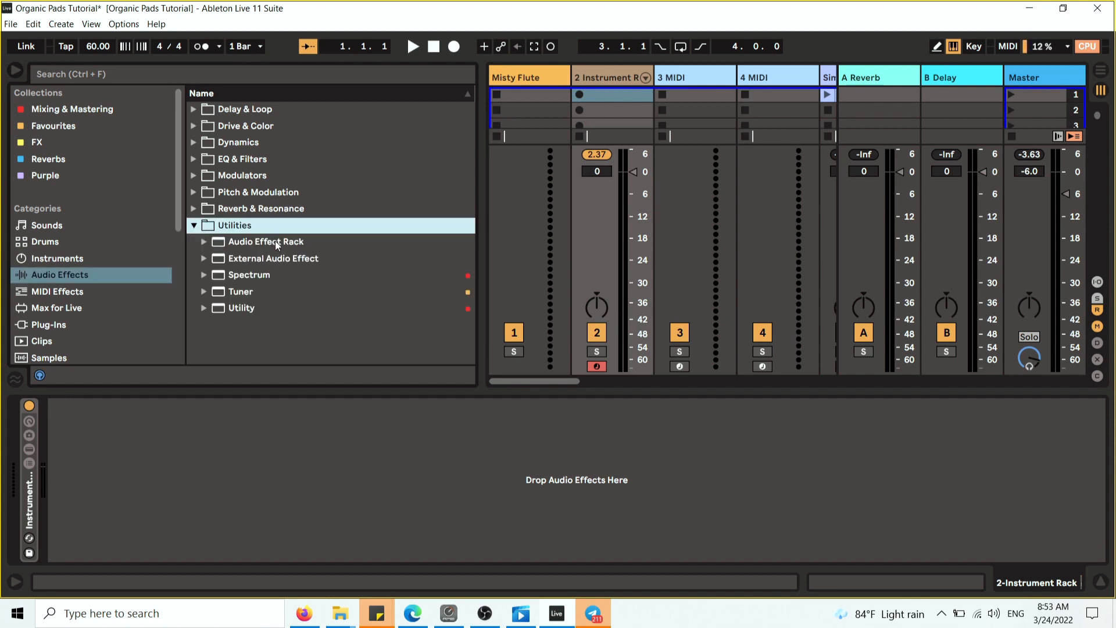
left_click_drag(277, 245, 248, 546)
left_click_drag(317, 475, 320, 475)
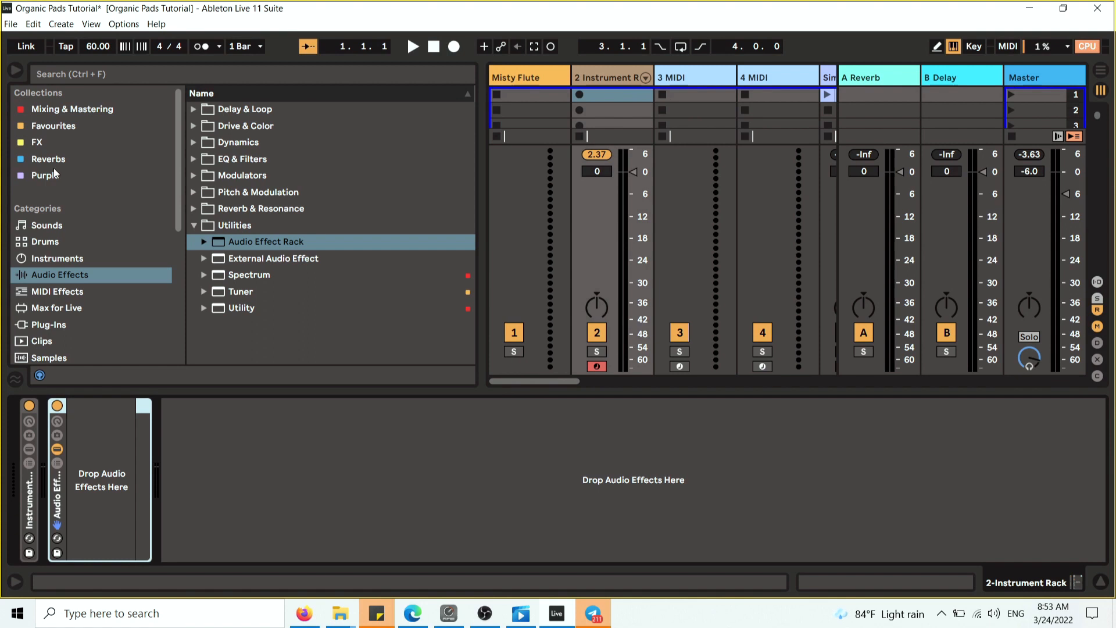
- Insert an Auto Filter from the EQ & Filters effects into the Audio Effect Rack
left_click(193, 159)
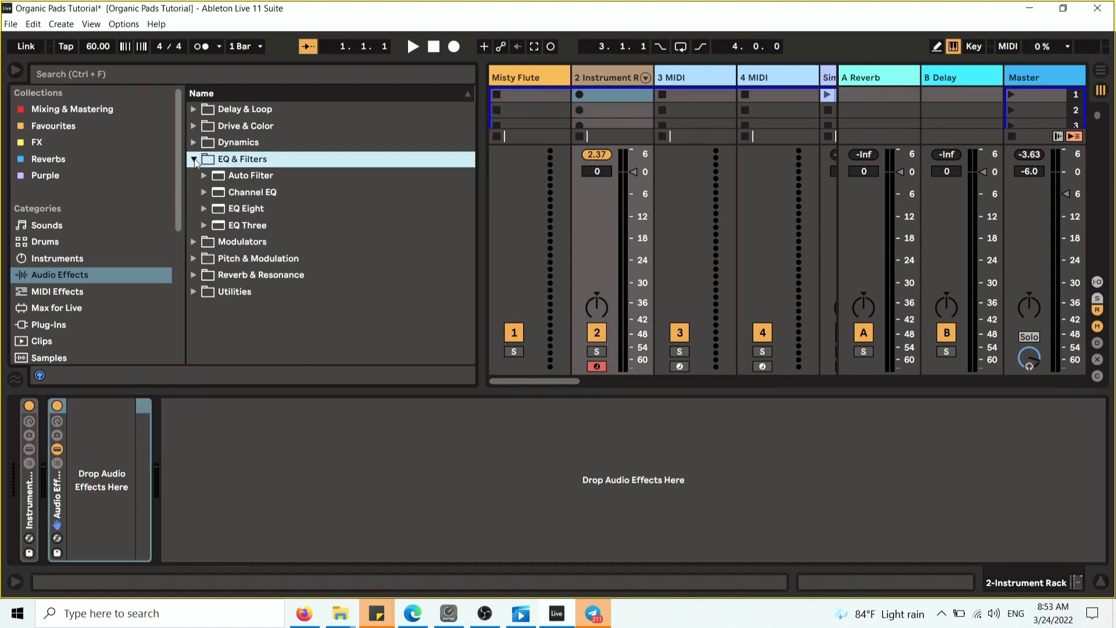
left_click(240, 176)
left_click_drag(240, 175, 117, 470)
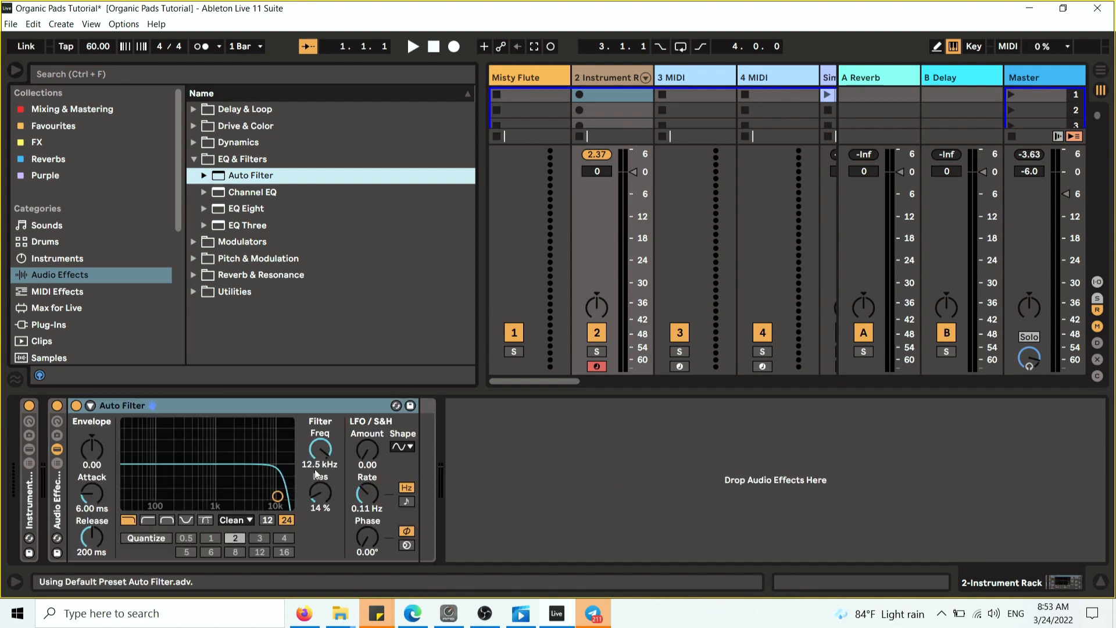
- Map the Auto Filter's frequency to Macro 1 and set that macro to 19.9 kHz
mouse_move(319, 466)
left_mouse_down()
mouse_move(319, 514)
mouse_move(318, 476)
left_mouse_up()
mouse_move(321, 449)
left_mouse_down()
mouse_move(321, 477)
mouse_move(324, 449)
left_mouse_up()
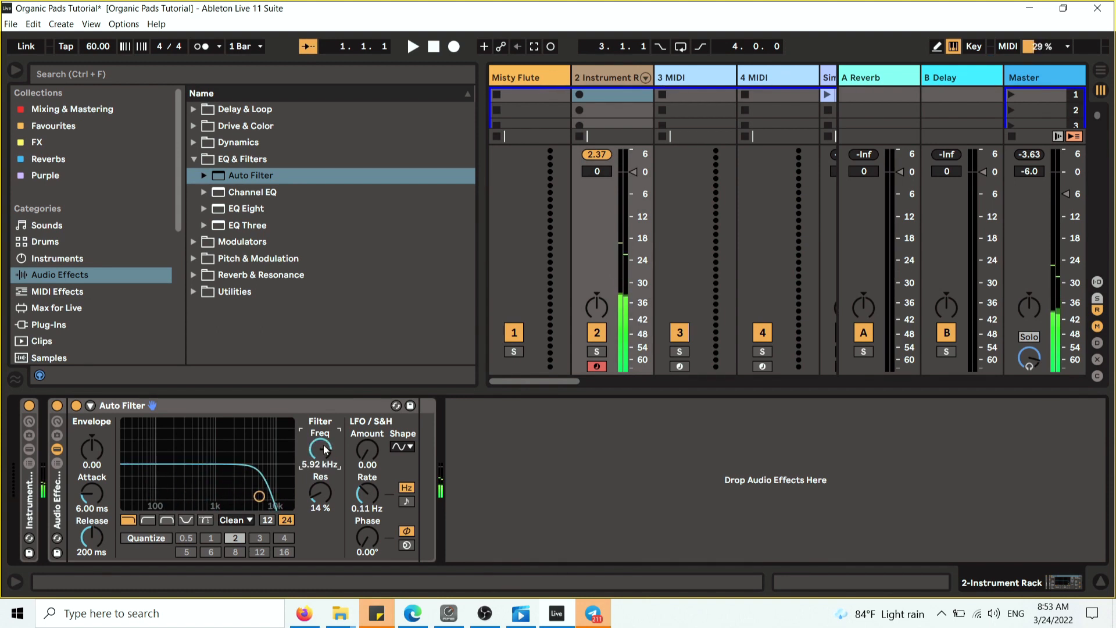
right_click(321, 454)
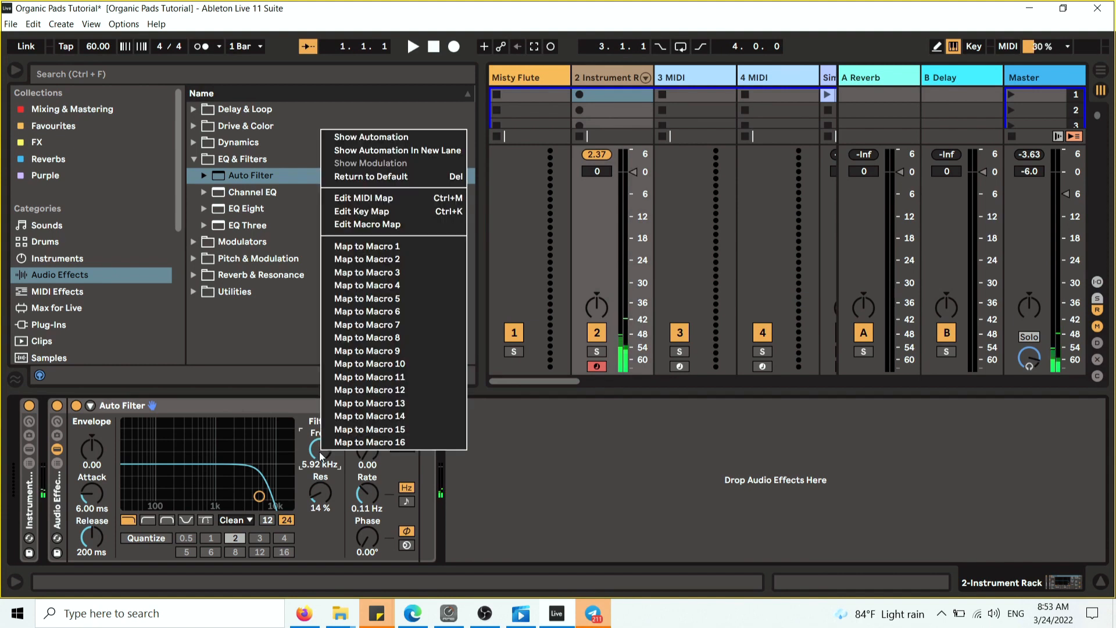
left_click(428, 246)
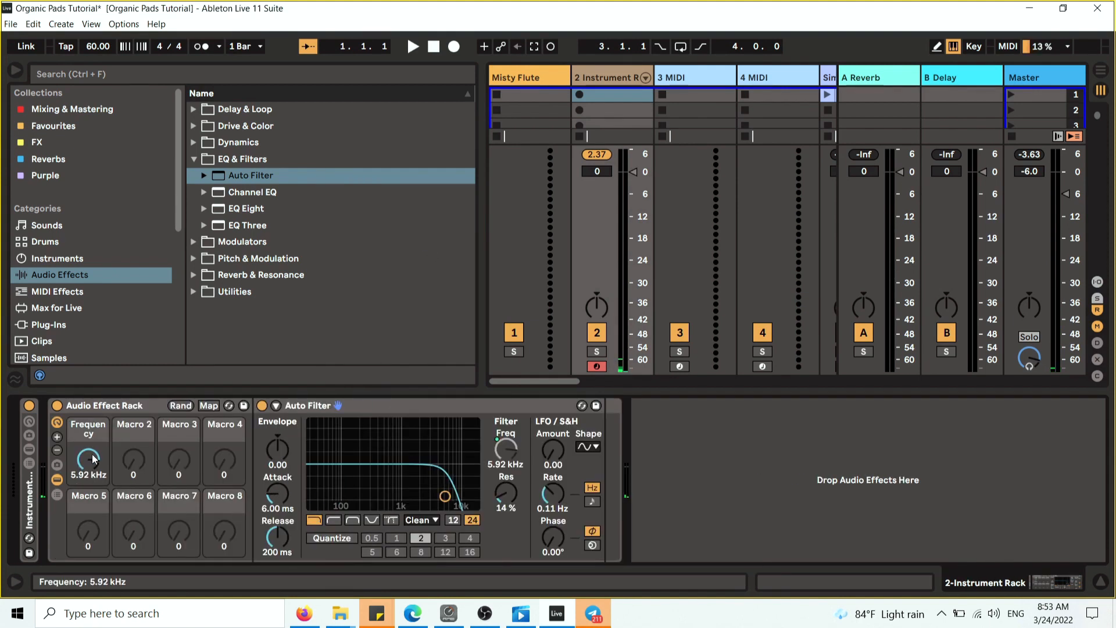
mouse_move(93, 459)
left_mouse_down()
mouse_move(93, 511)
mouse_move(93, 462)
left_mouse_up()
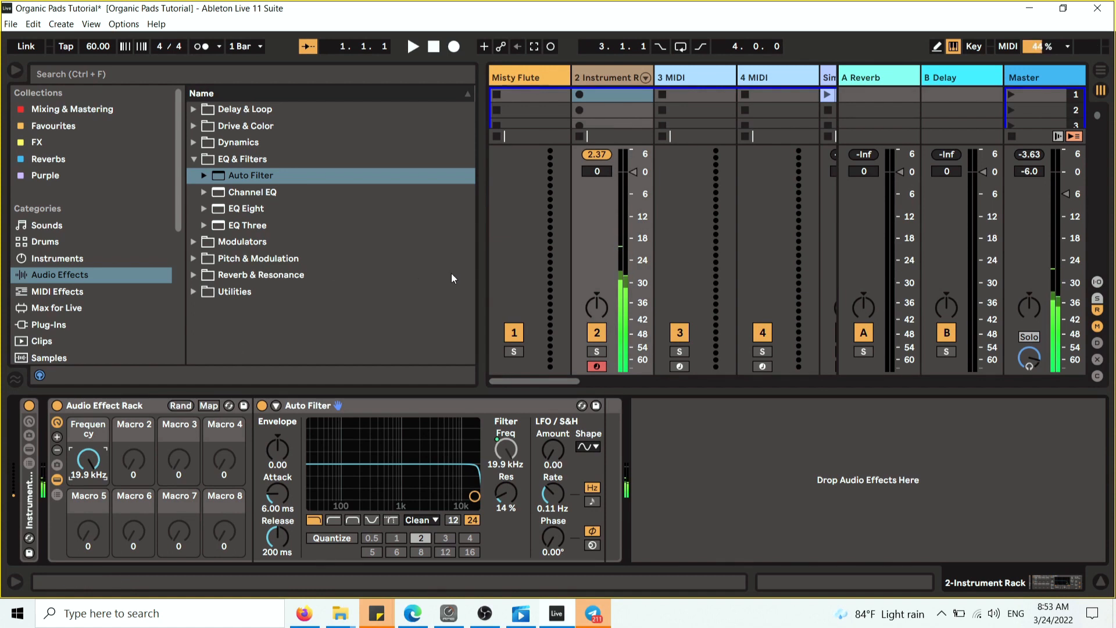
- Add a Channel EQ after the Auto Filter inside the Audio Effect Rack
left_click(197, 160)
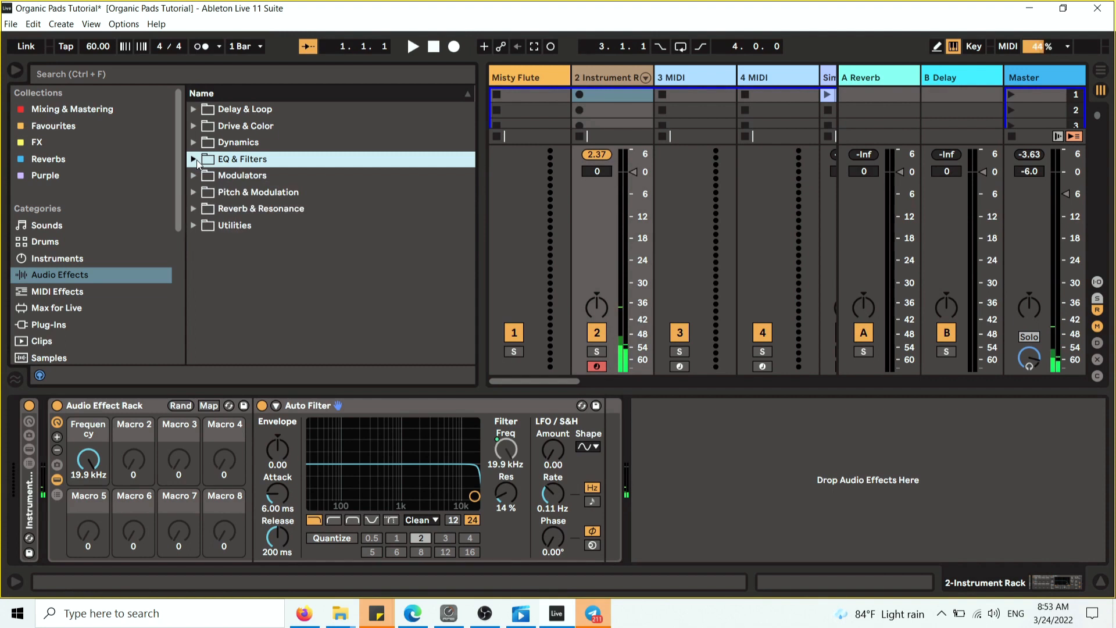
left_click_drag(249, 192, 459, 408)
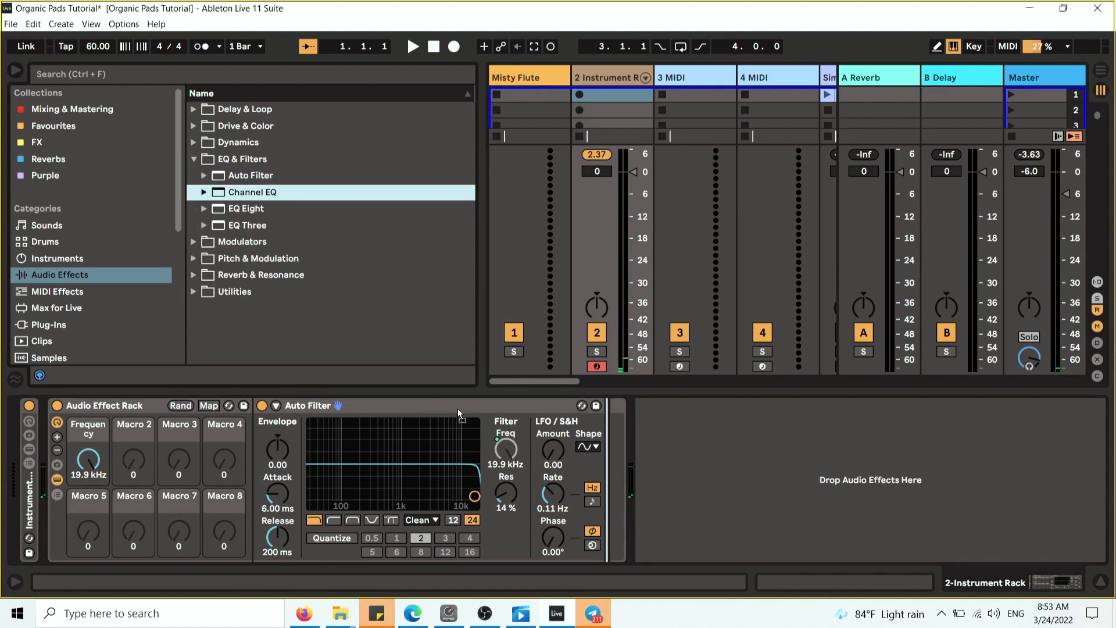
left_click_drag(594, 444, 654, 435)
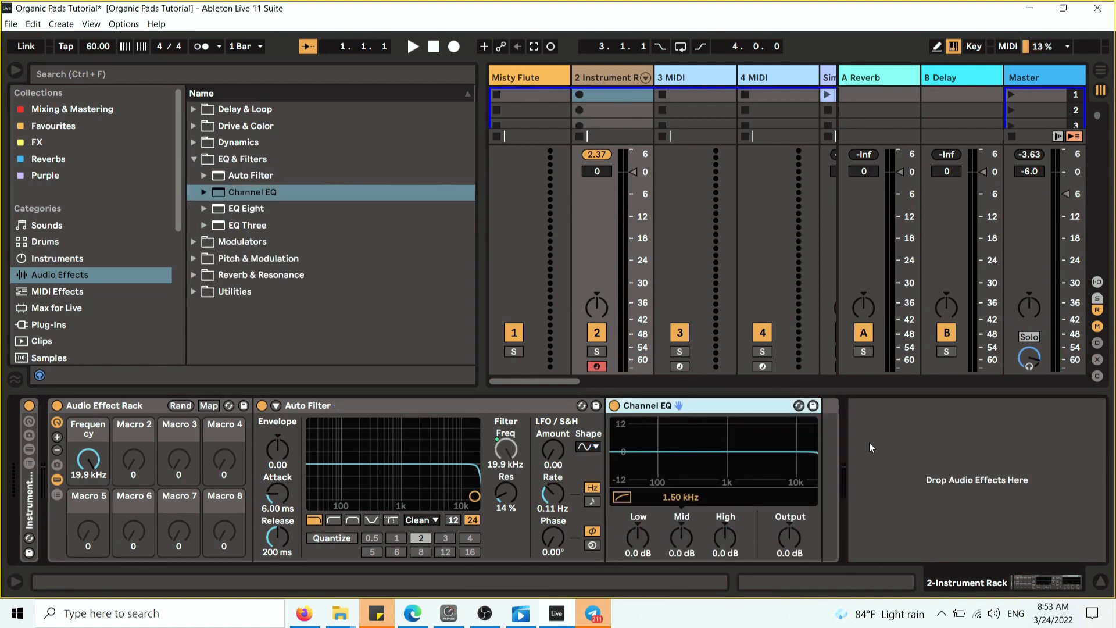
- Map the Channel EQ's High gain to Macro 2 and try out the macro, ending at 0.0 dB
right_click(728, 535)
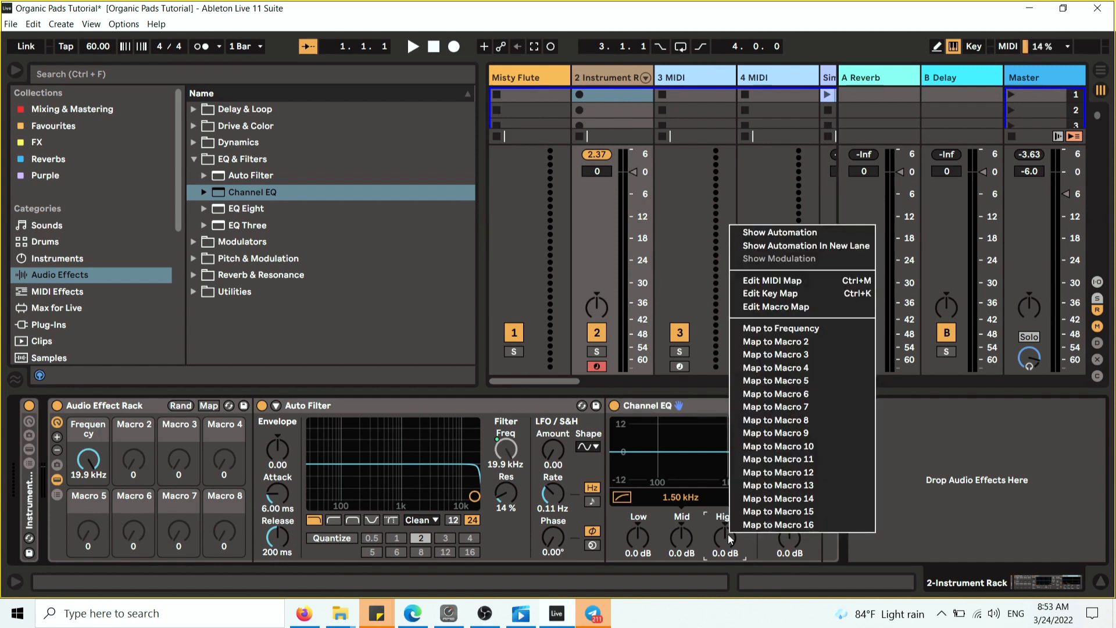
left_click(781, 343)
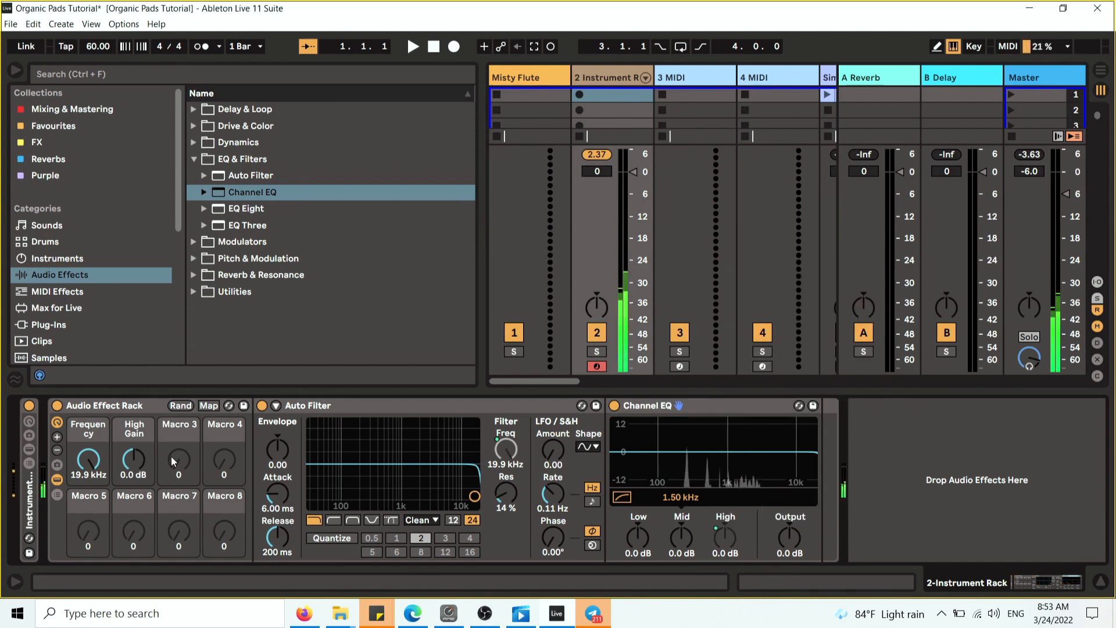
mouse_move(135, 459)
left_mouse_down()
mouse_move(135, 433)
mouse_move(135, 484)
mouse_move(135, 436)
mouse_move(134, 458)
left_mouse_up()
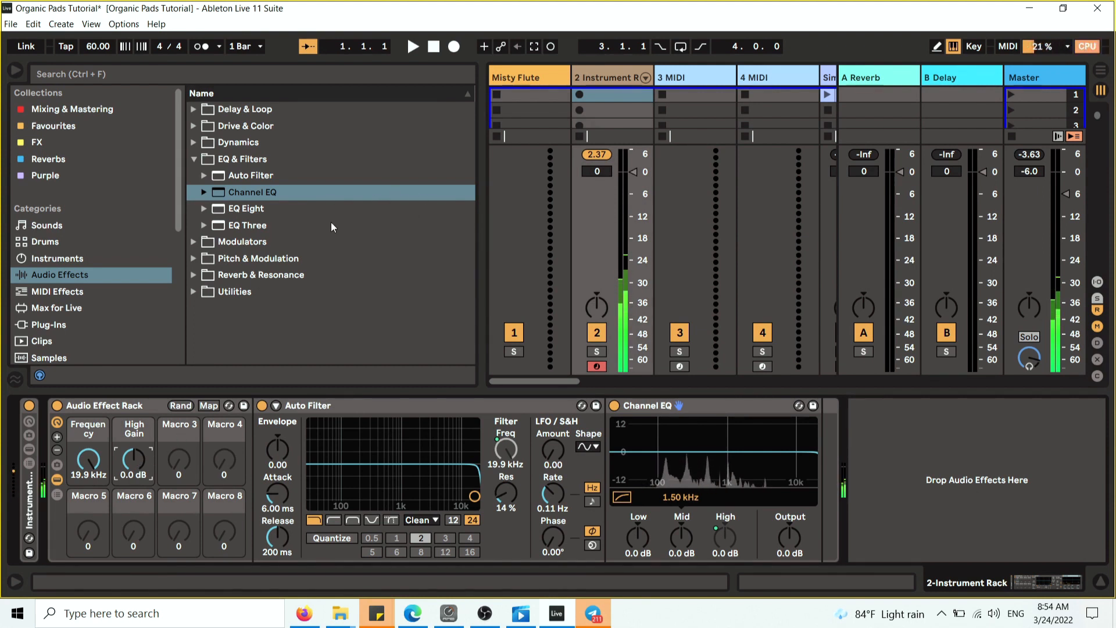
- Add the Warm Reverb Long preset from the Reverb effect's Hall presets after the Channel EQ in the Audio Effect Rack
left_click(193, 275)
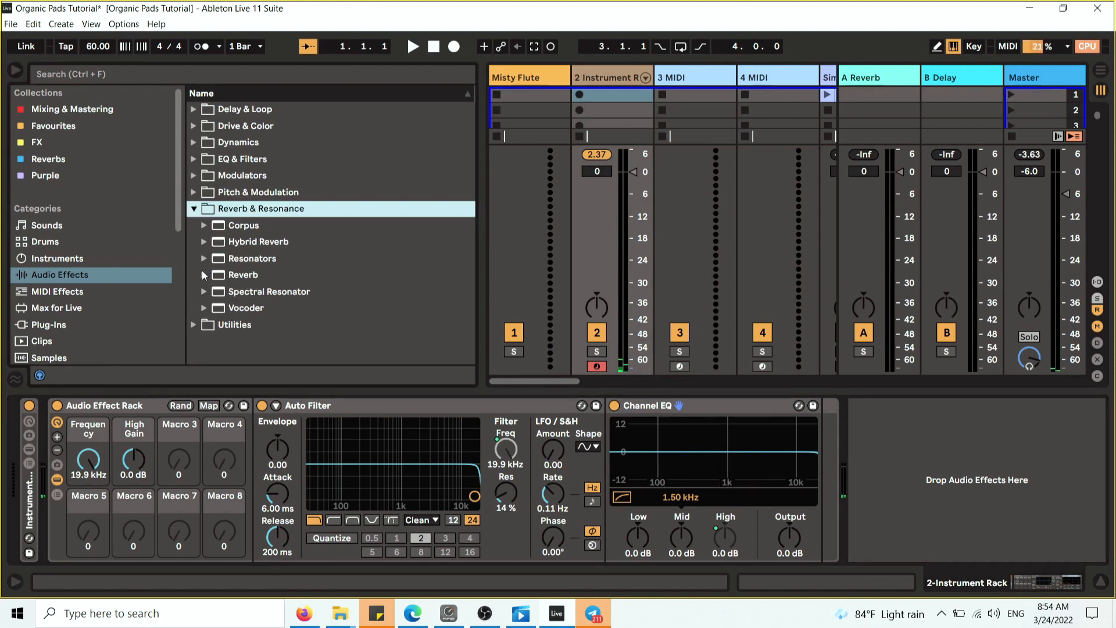
left_click(203, 274)
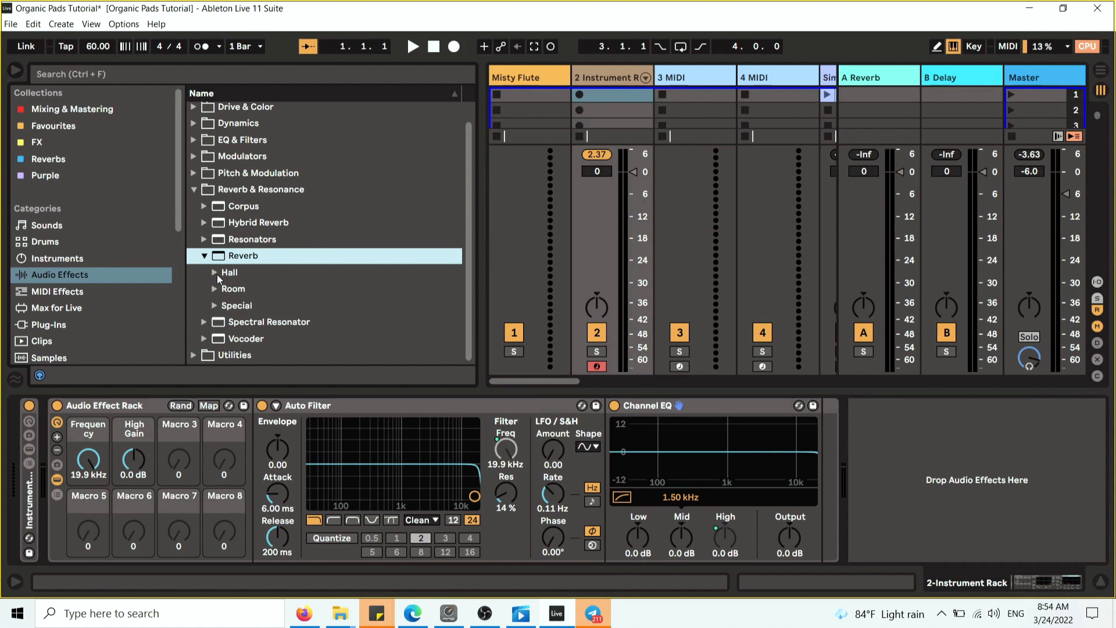
left_click(218, 275)
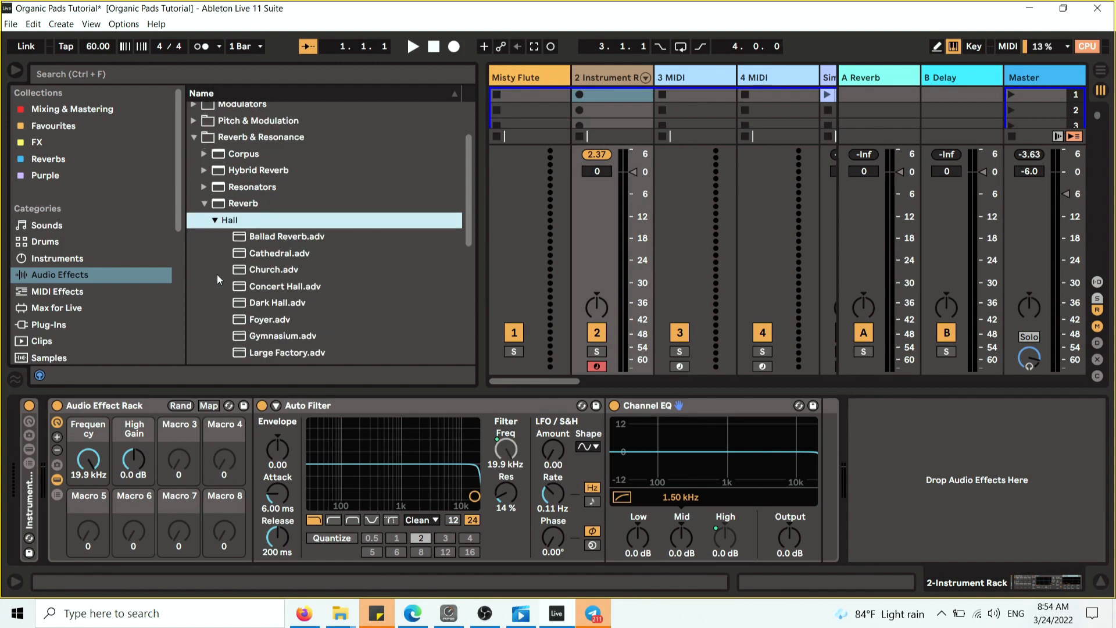
scroll(351, 253, "down", 4)
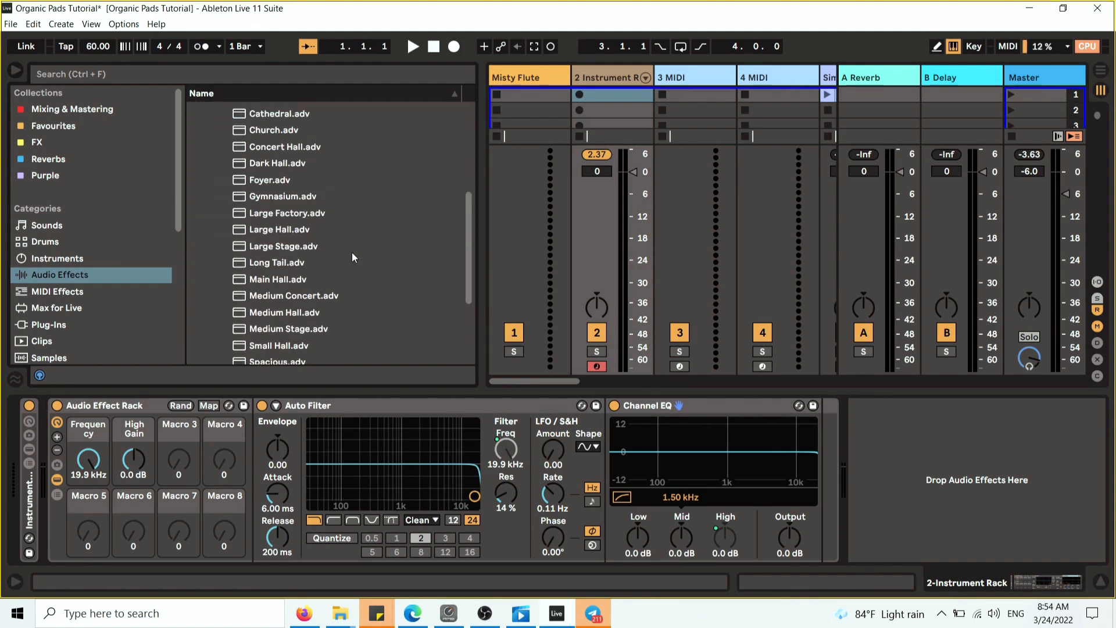
scroll(356, 254, "down", 3)
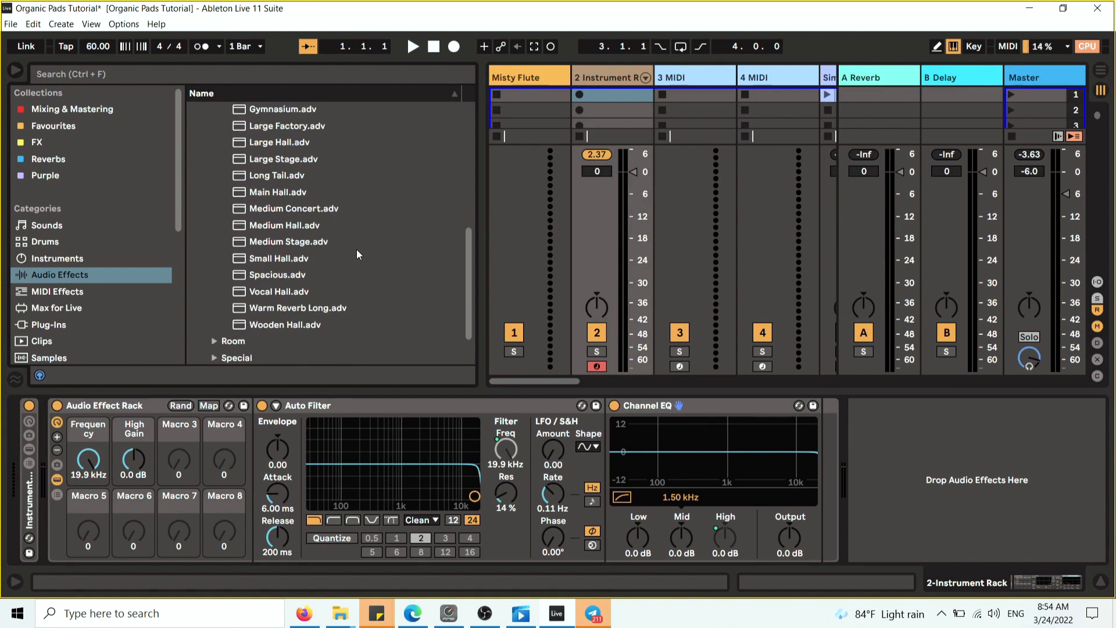
left_click_drag(275, 309, 819, 443)
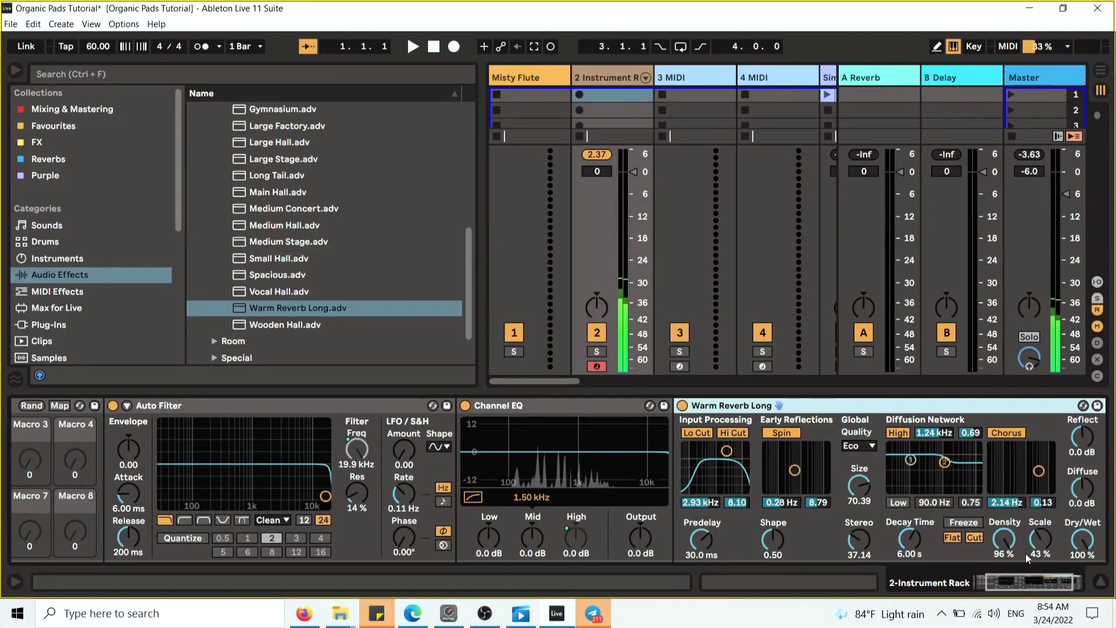
- Map the Warm Reverb Long's Dry/Wet to Macro 3 and try out the macro, ending at 0.0 %
right_click(1089, 543)
left_click(959, 361)
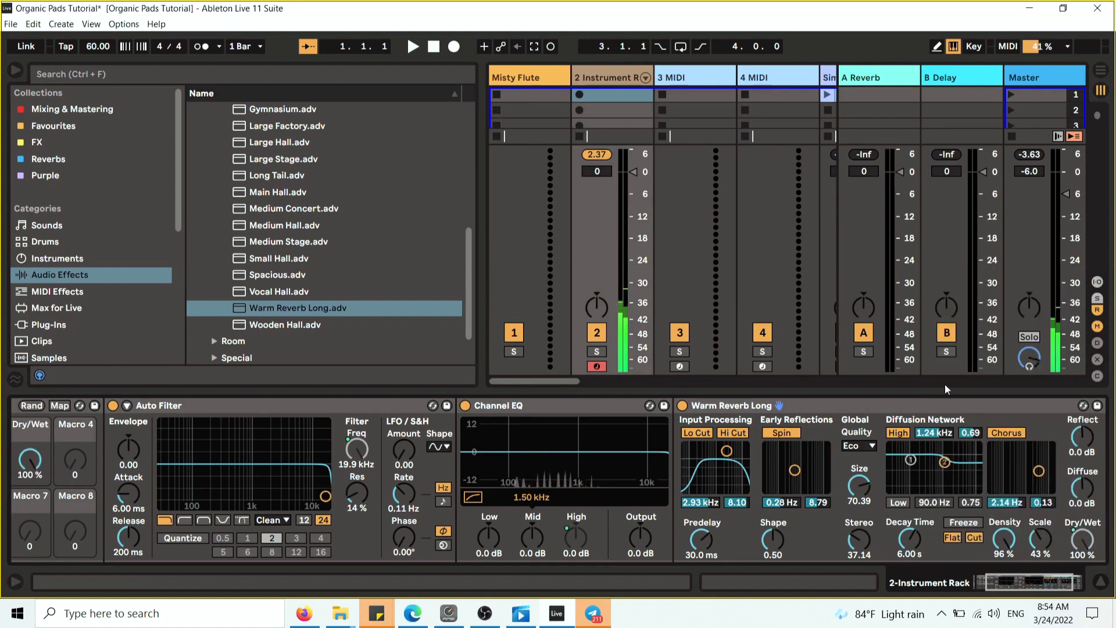
left_click(981, 577)
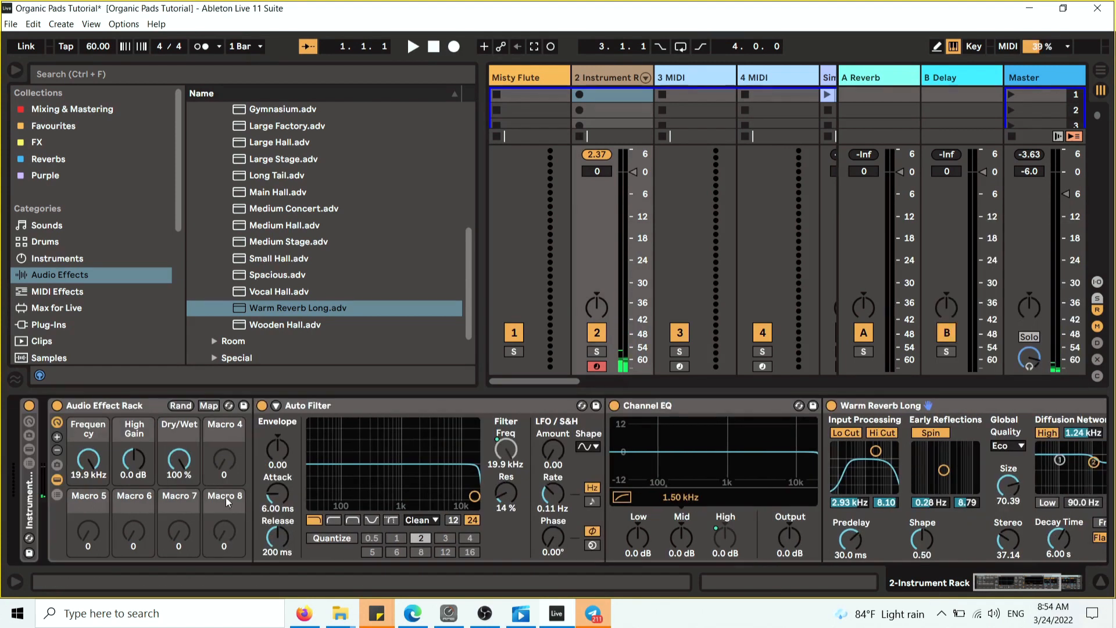
left_click_drag(179, 464, 178, 500)
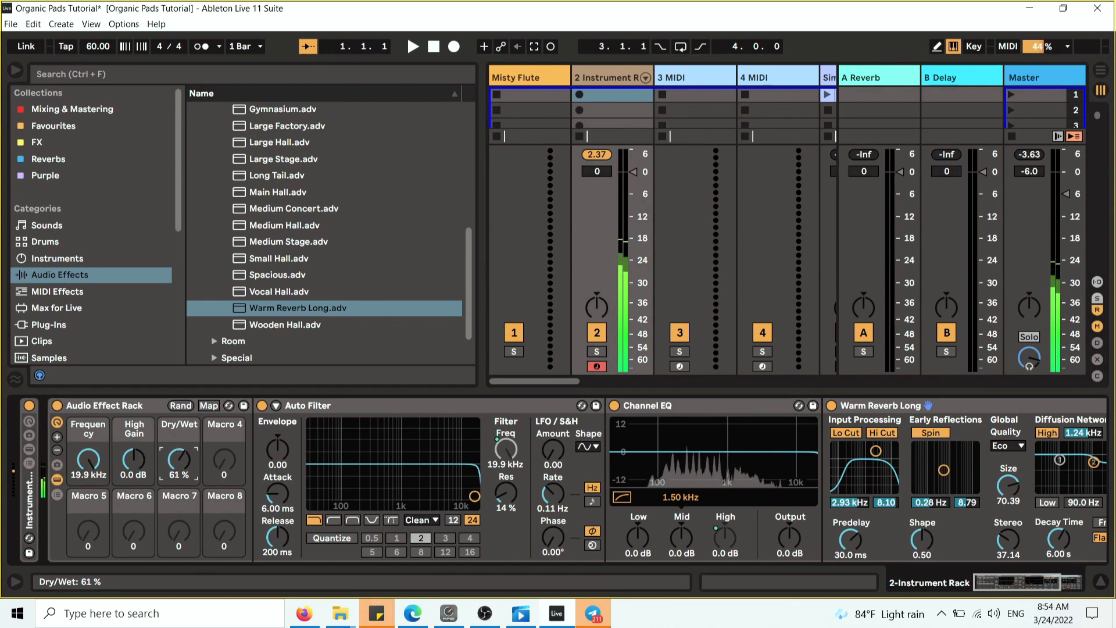
left_click_drag(178, 459, 178, 506)
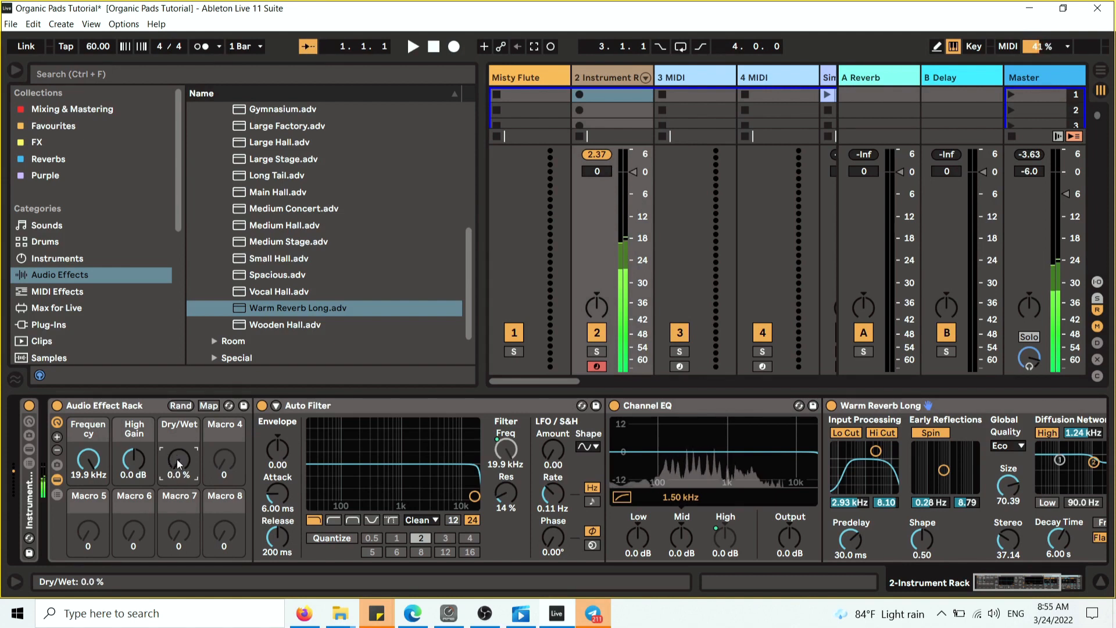
- Rename the first three rack macros Filter, Brightness and Reverb, and raise the Reverb macro to 65 %
right_click(89, 431)
left_click(136, 291)
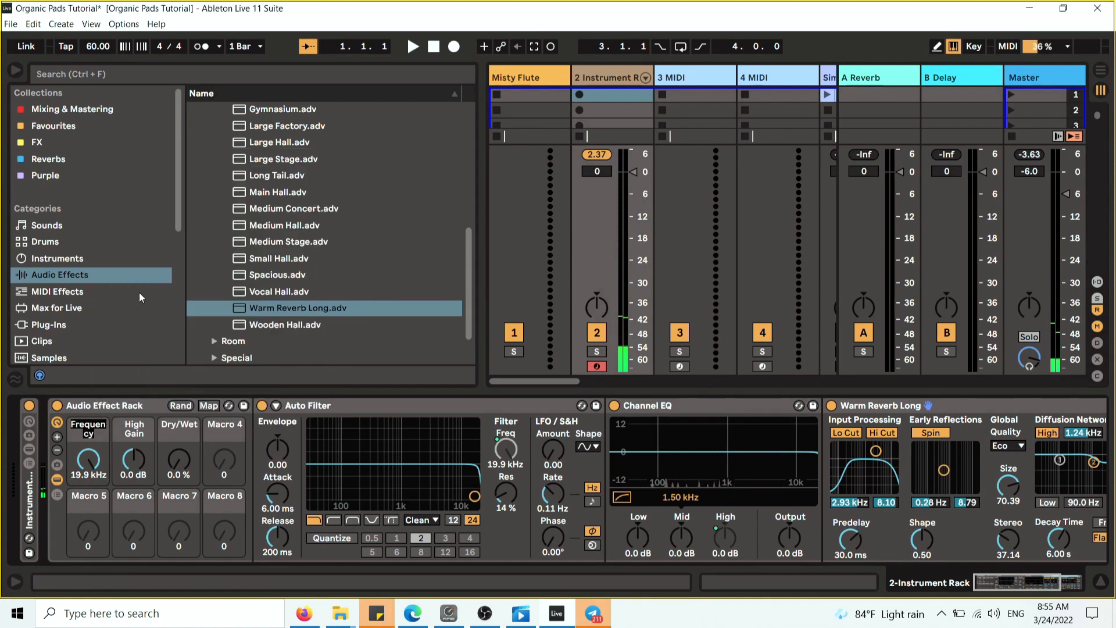
type("Fil")
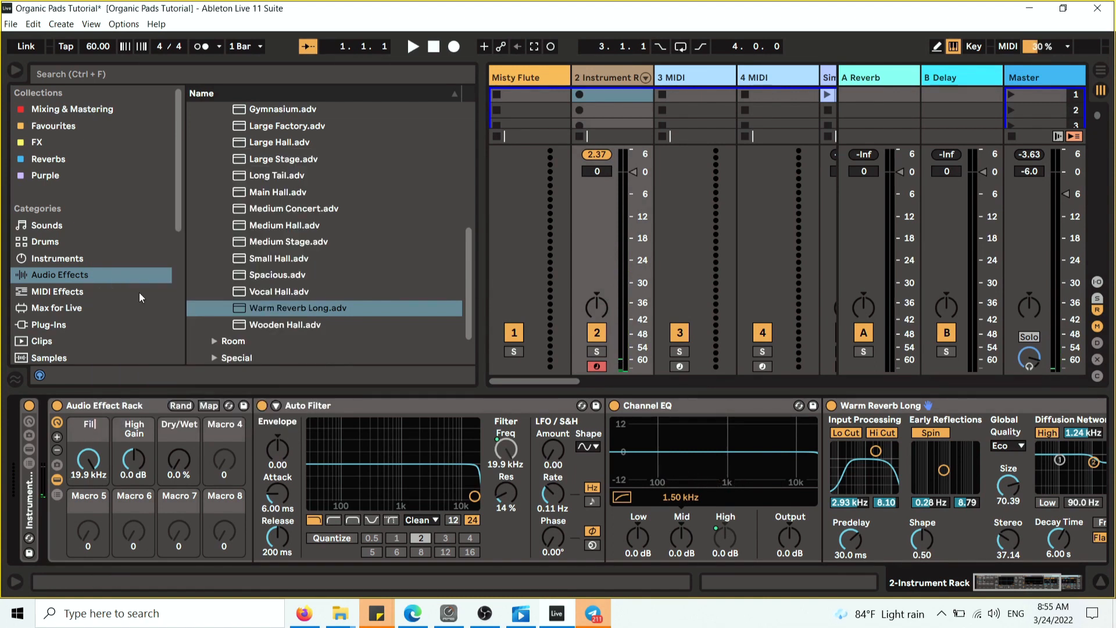
type("ter")
key("Tab")
type("Brig")
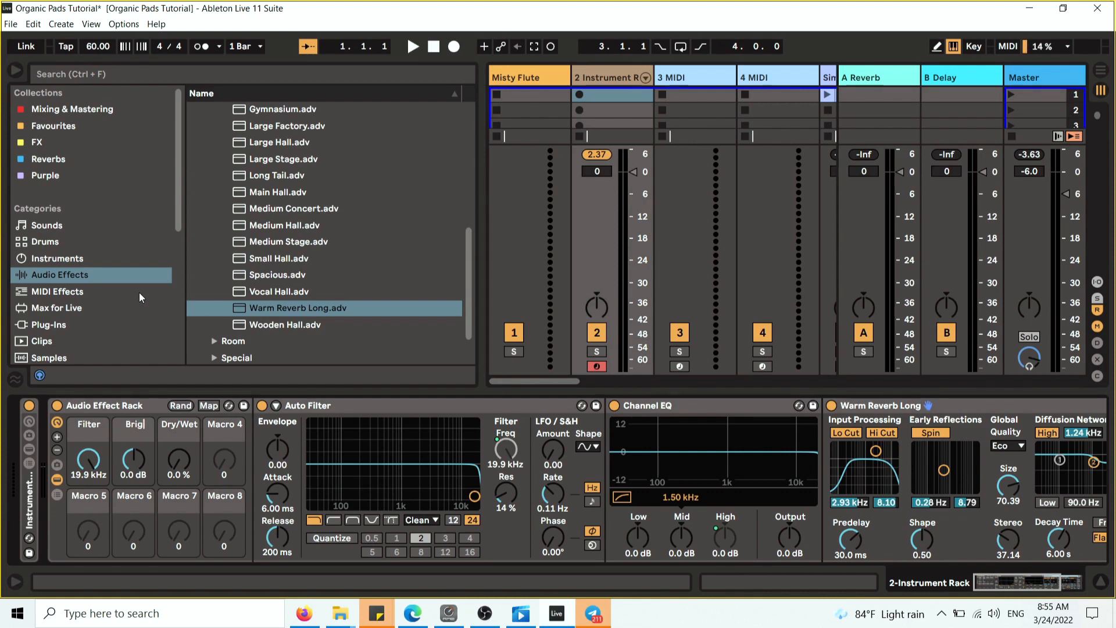
type("htness")
key("Tab")
type("Reverb")
key("Return")
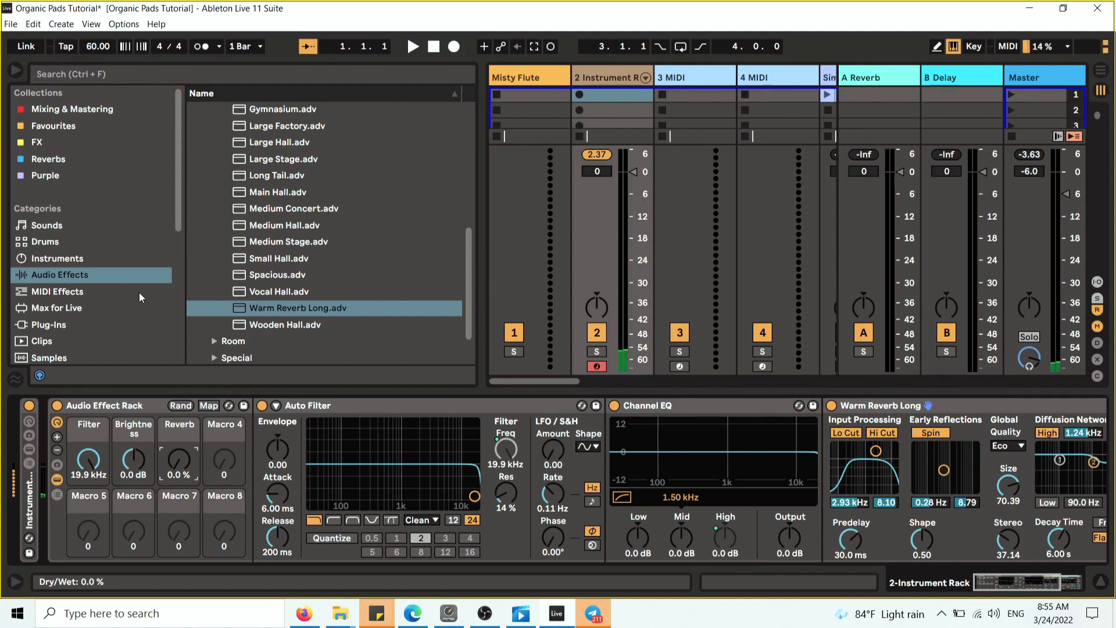
left_click_drag(192, 457, 192, 430)
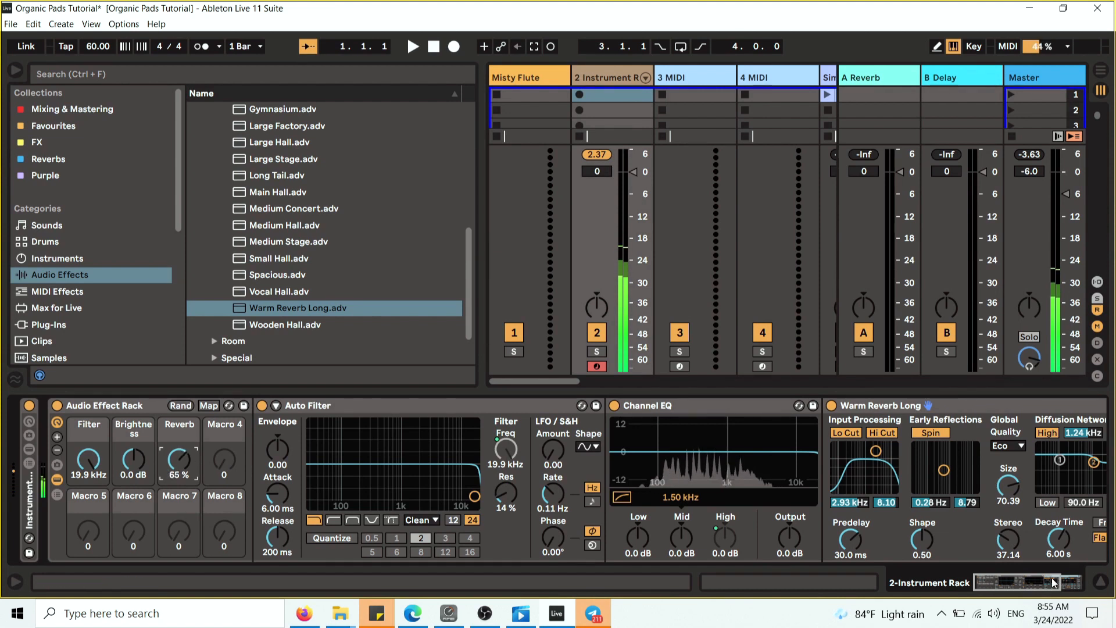
- Map the reverb's Decay Time to Macro 4 and try out the macro, ending at 14.3 s
left_click(1059, 584)
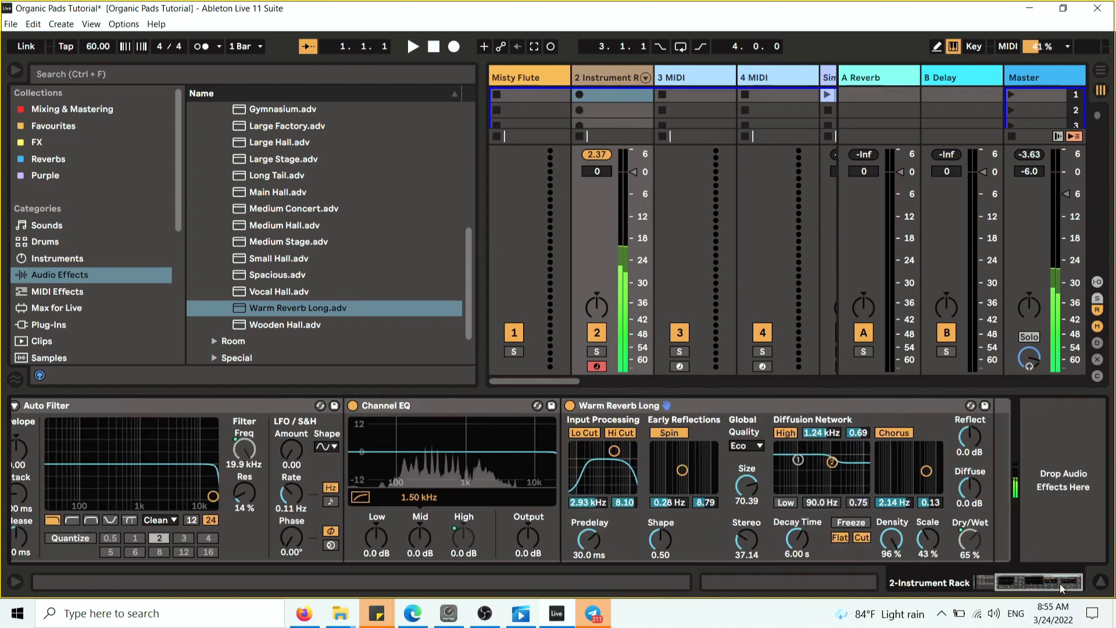
right_click(791, 538)
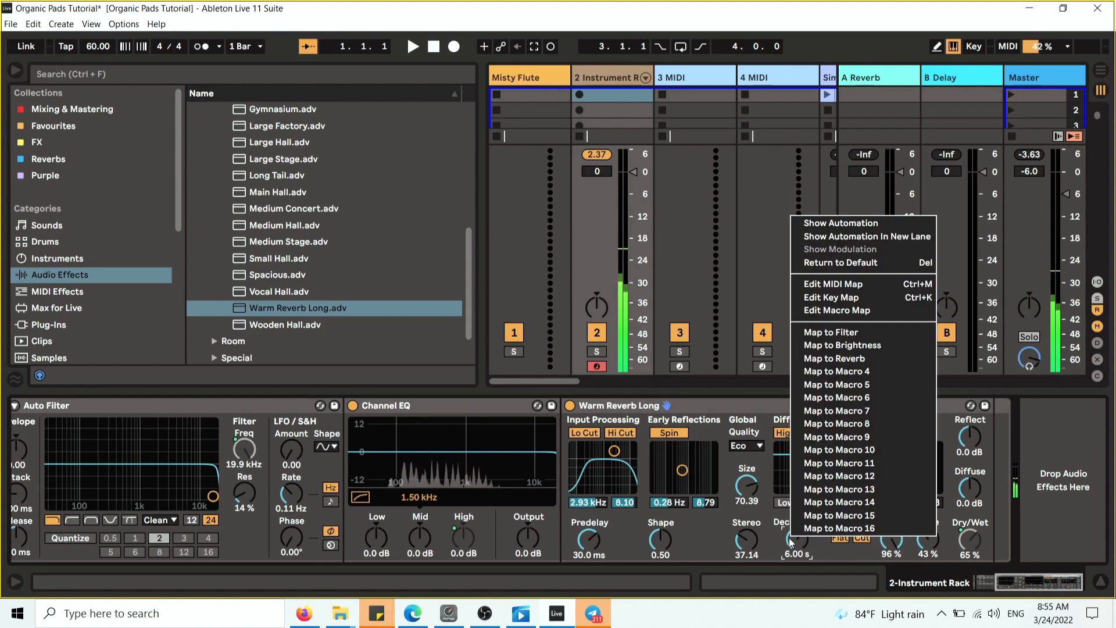
left_click(833, 371)
left_click(1009, 580)
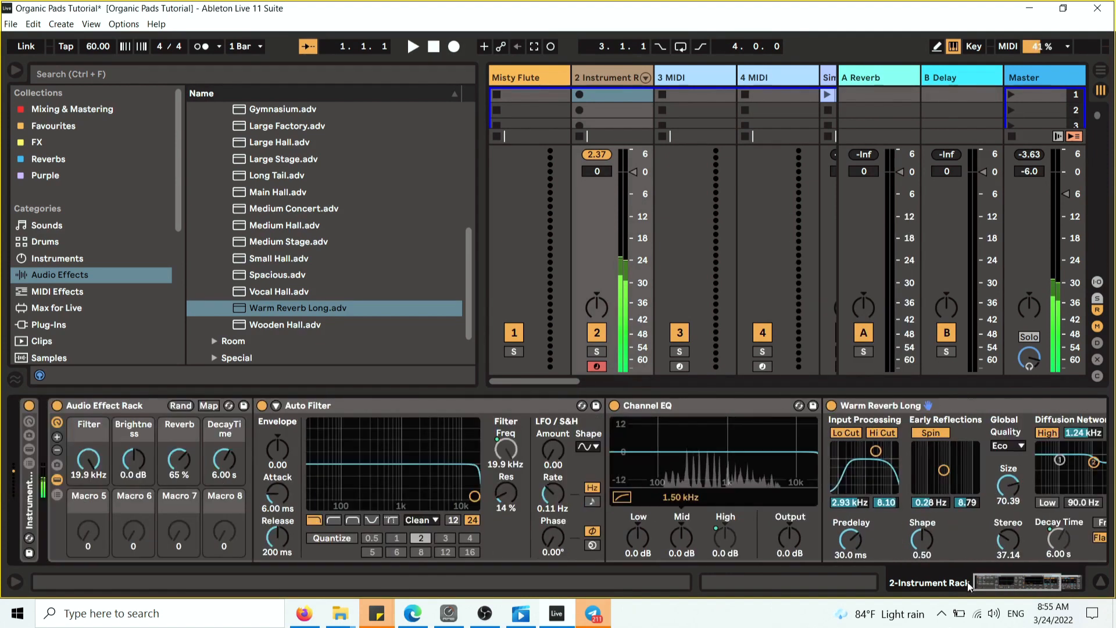
left_click_drag(224, 460, 227, 499)
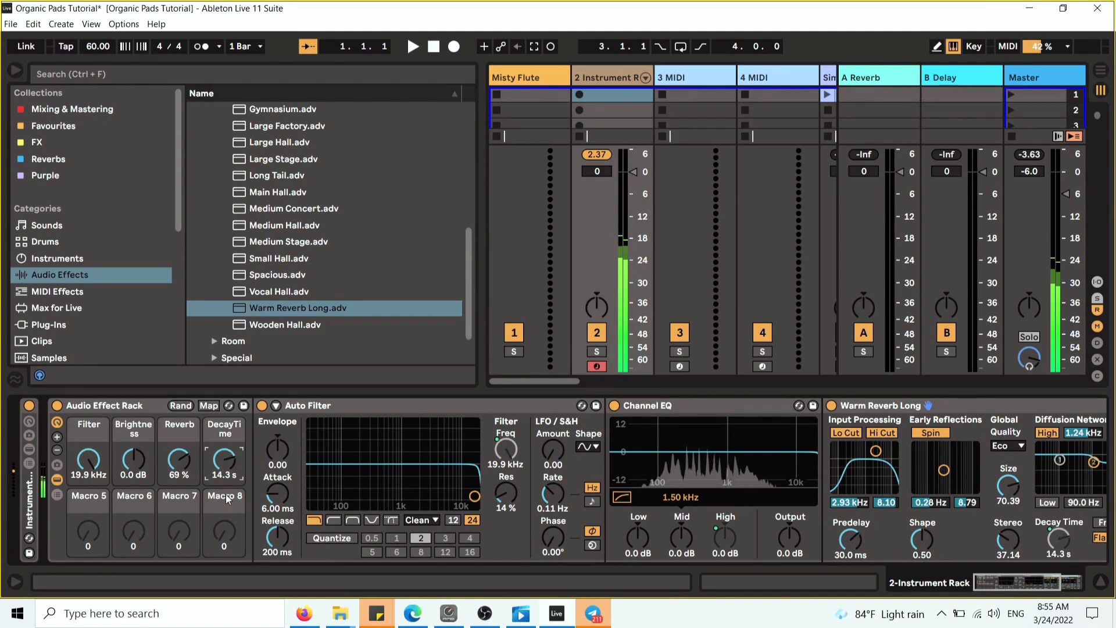
- Rename the Decay Time macro as Reverb Size
right_click(221, 426)
left_click(247, 284)
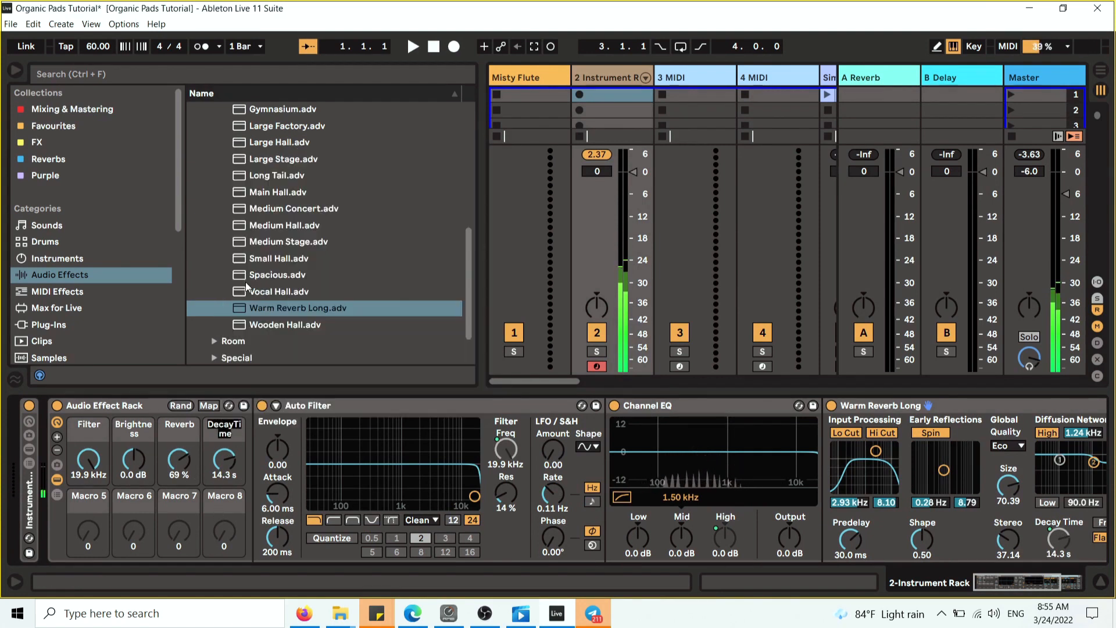
type("Re")
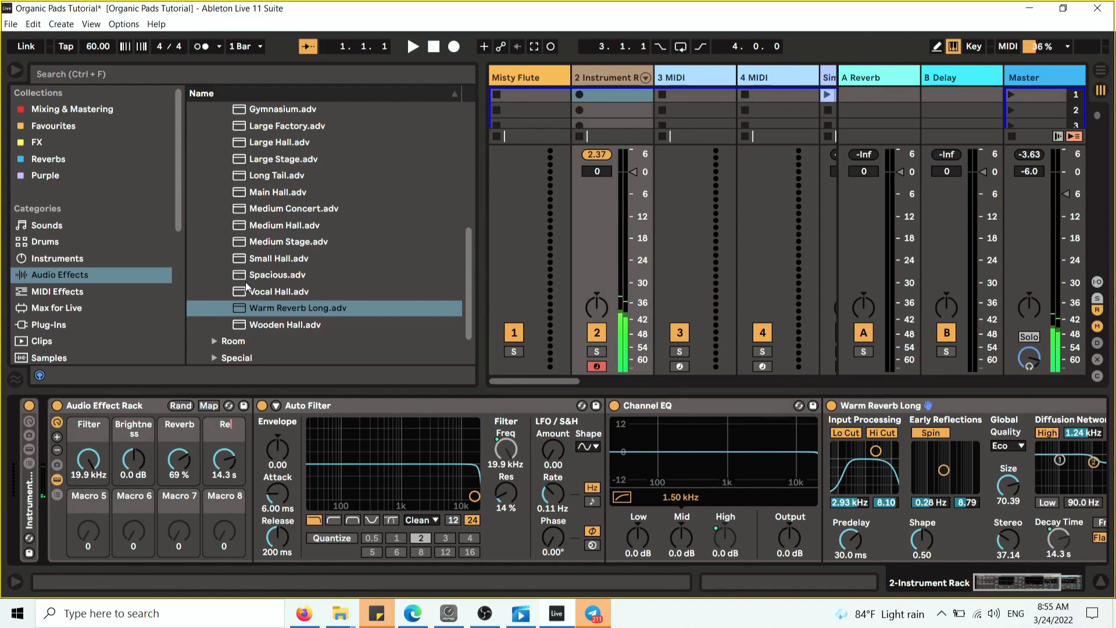
type("verb Size")
key("Return")
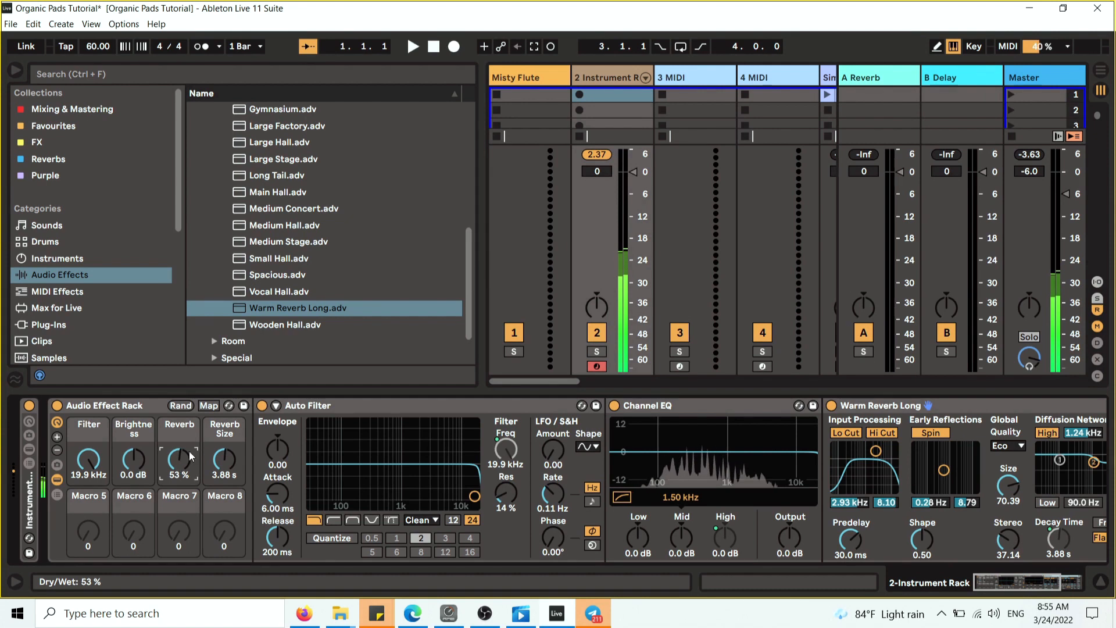
- Add a Chorus-Ensemble from the Pitch & Modulation effects after the Warm Reverb Long in the Audio Effect Rack
left_click_drag(1027, 585, 1047, 585)
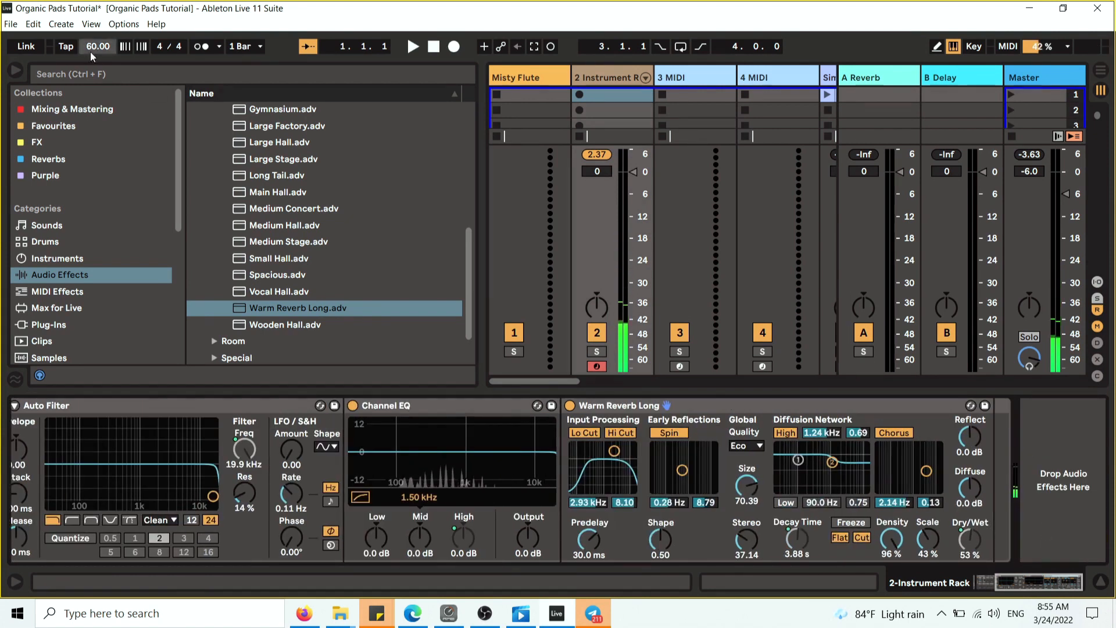
scroll(261, 204, "up", 4)
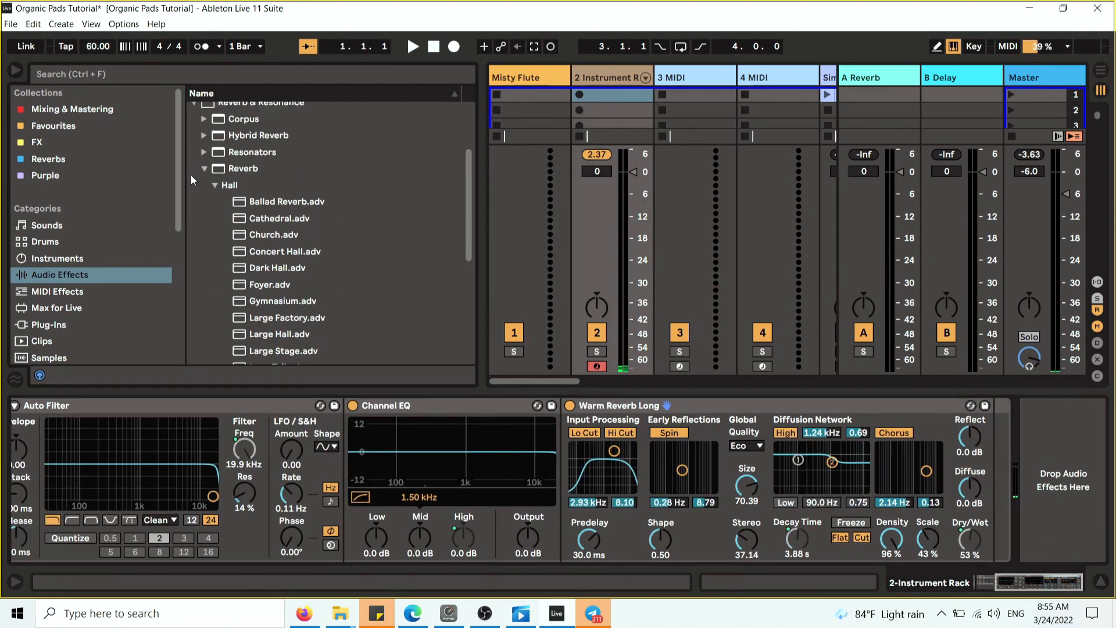
left_click(204, 172)
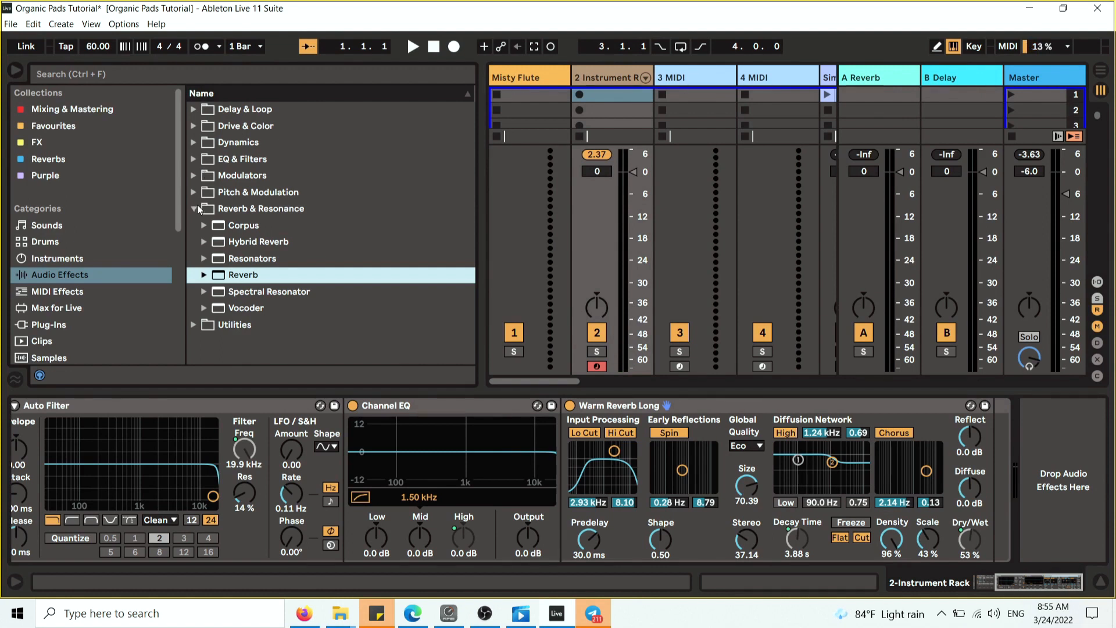
left_click(196, 209)
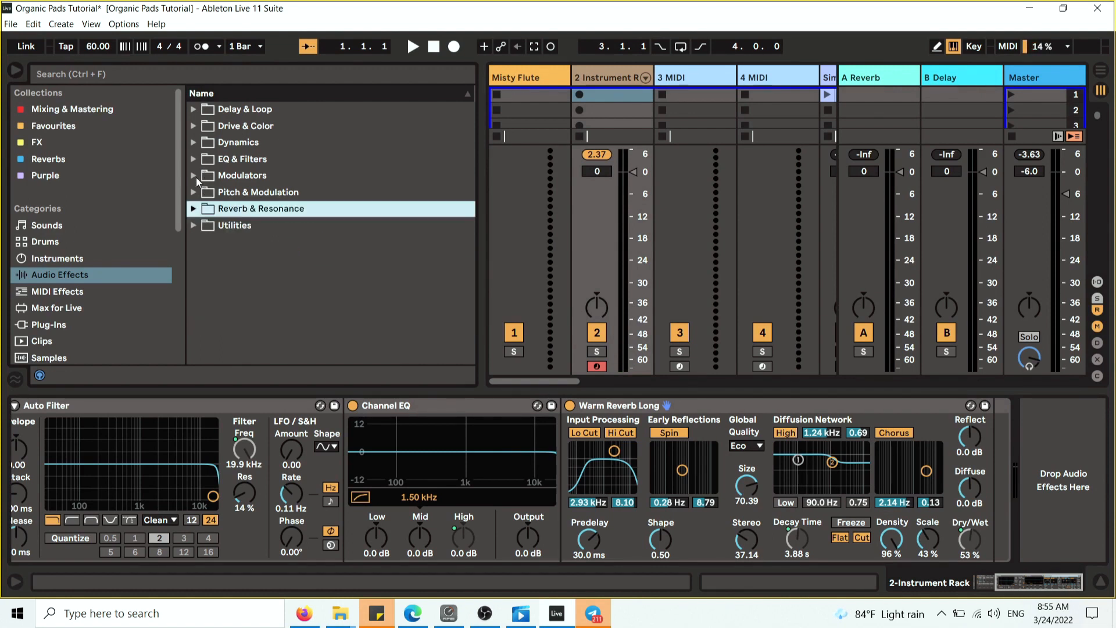
left_click(195, 177)
left_click(195, 177)
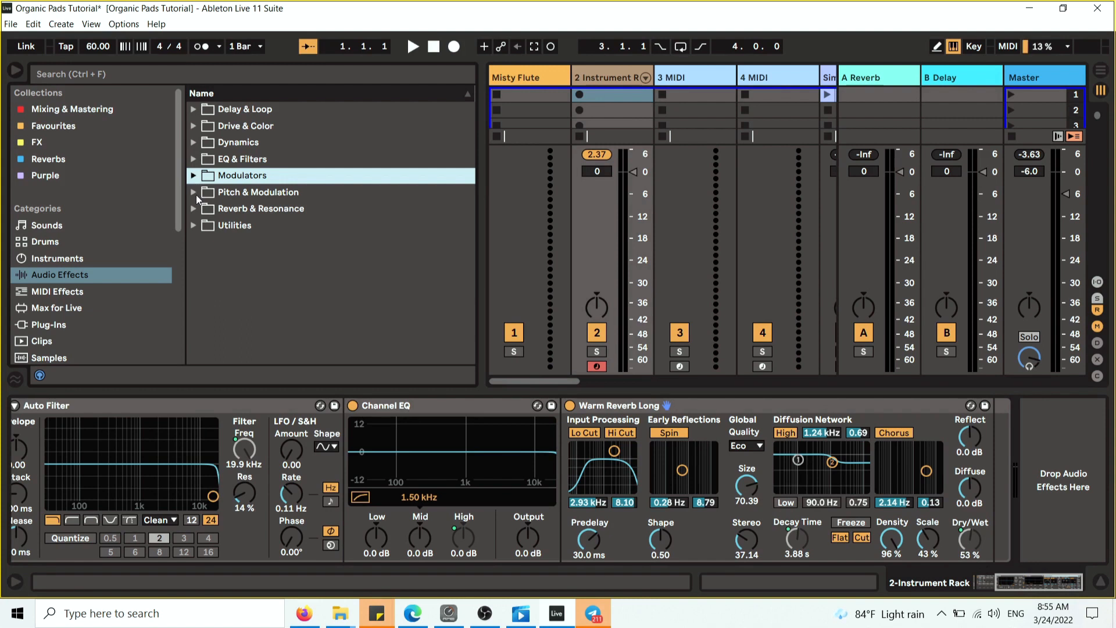
left_click(194, 193)
mouse_move(254, 232)
left_mouse_down()
mouse_move(590, 391)
mouse_move(992, 463)
left_mouse_up()
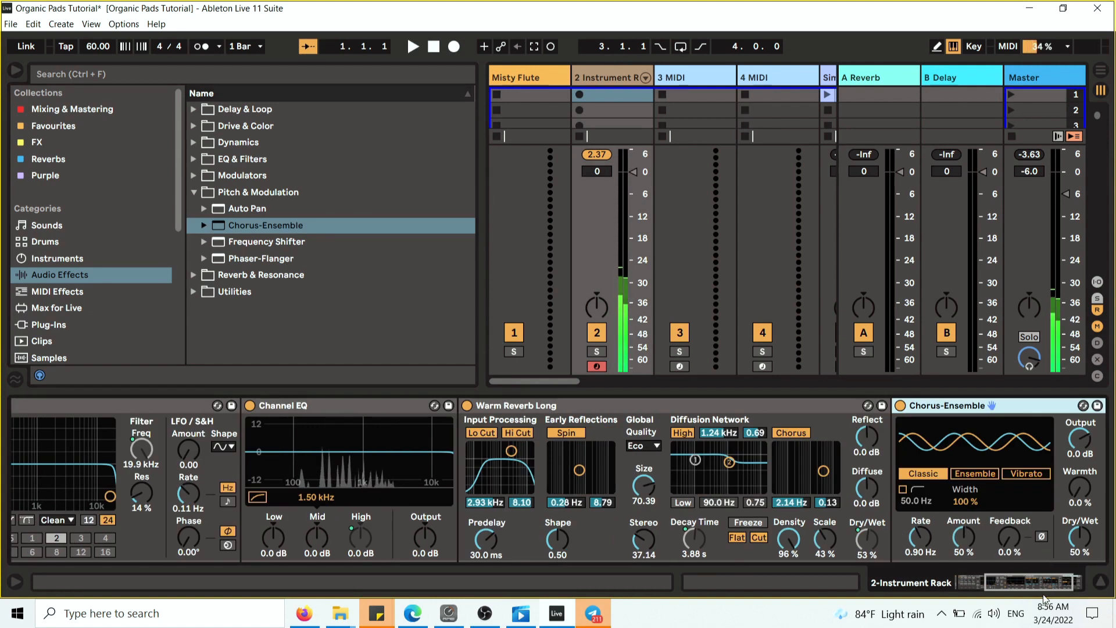
- Set the Chorus-Ensemble's Dry/Wet to 0.0 % and map it to Macro 5
left_click_drag(1080, 538, 1080, 562)
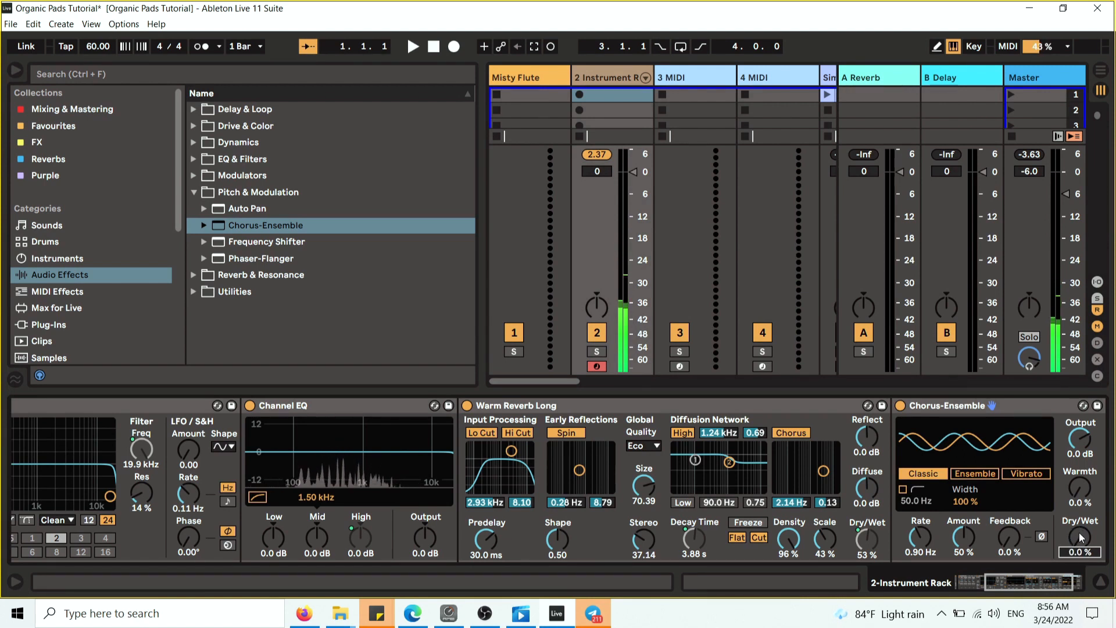
right_click(1079, 533)
left_click(1028, 382)
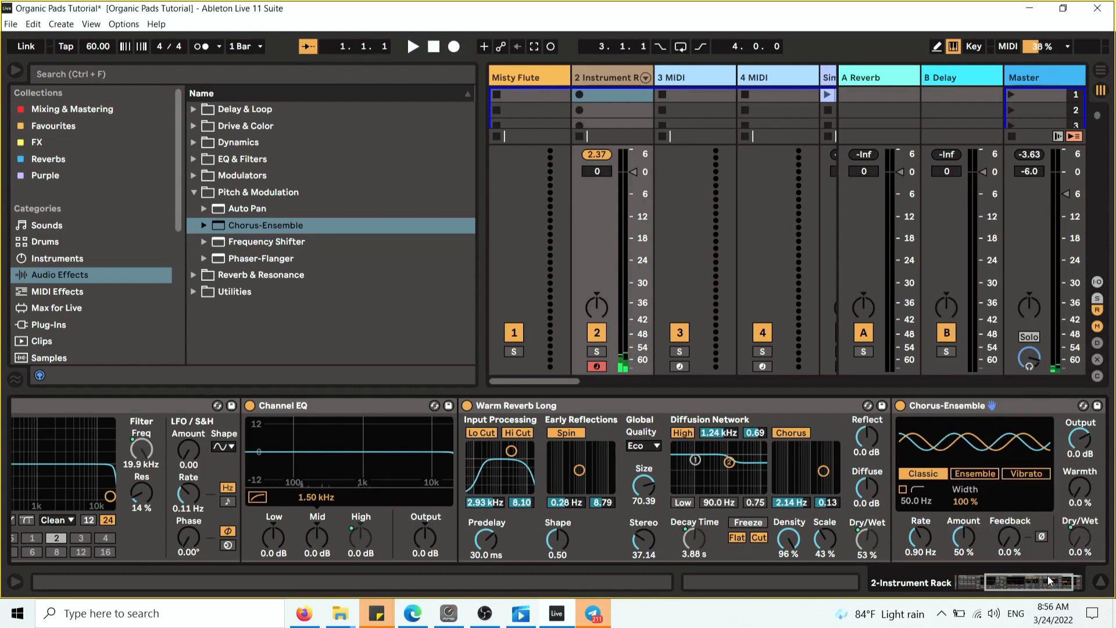
left_click_drag(1048, 575, 640, 553)
left_click(88, 535)
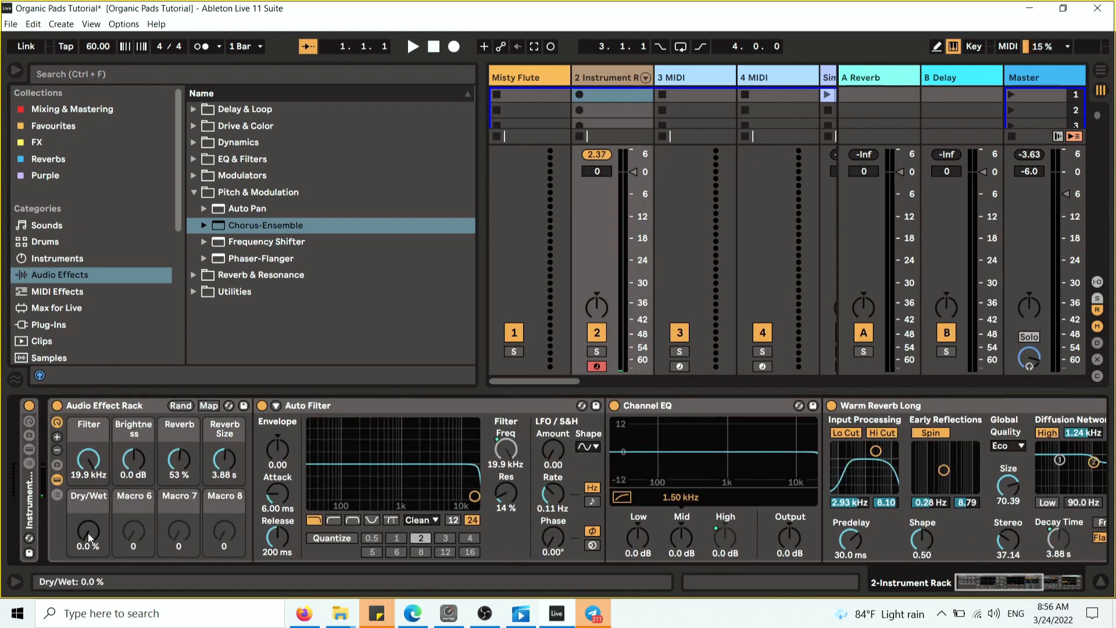
- Rename the chorus Dry/Wet macro as Chorus and set it to 20 %
right_click(88, 494)
left_click(139, 353)
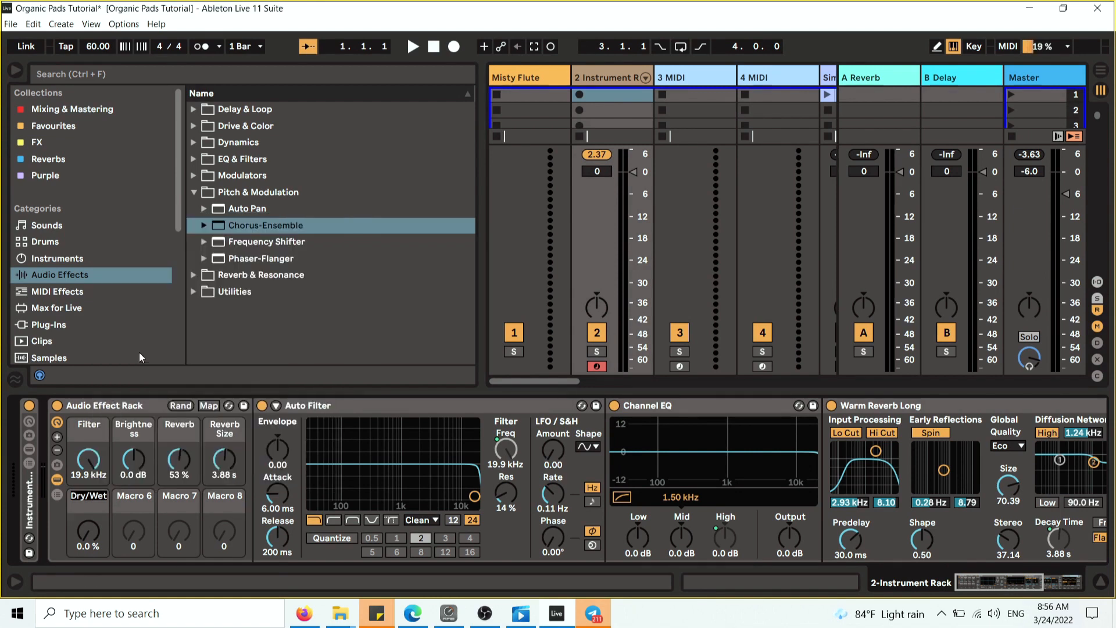
type("Chorus")
key("Return")
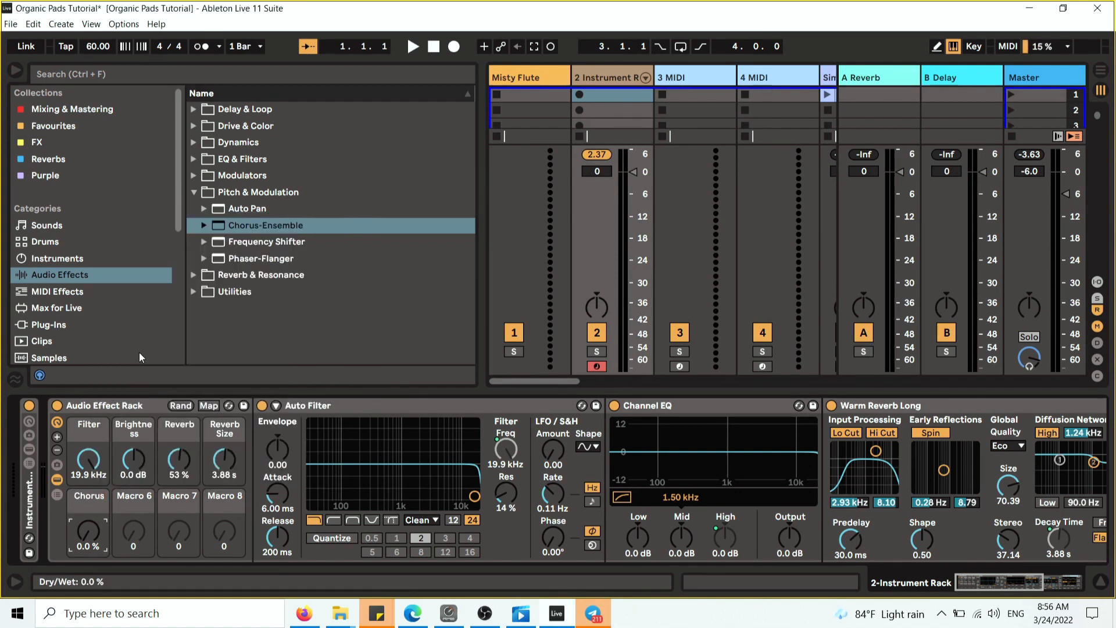
mouse_move(88, 530)
left_mouse_down()
mouse_move(89, 512)
mouse_move(90, 541)
left_mouse_up()
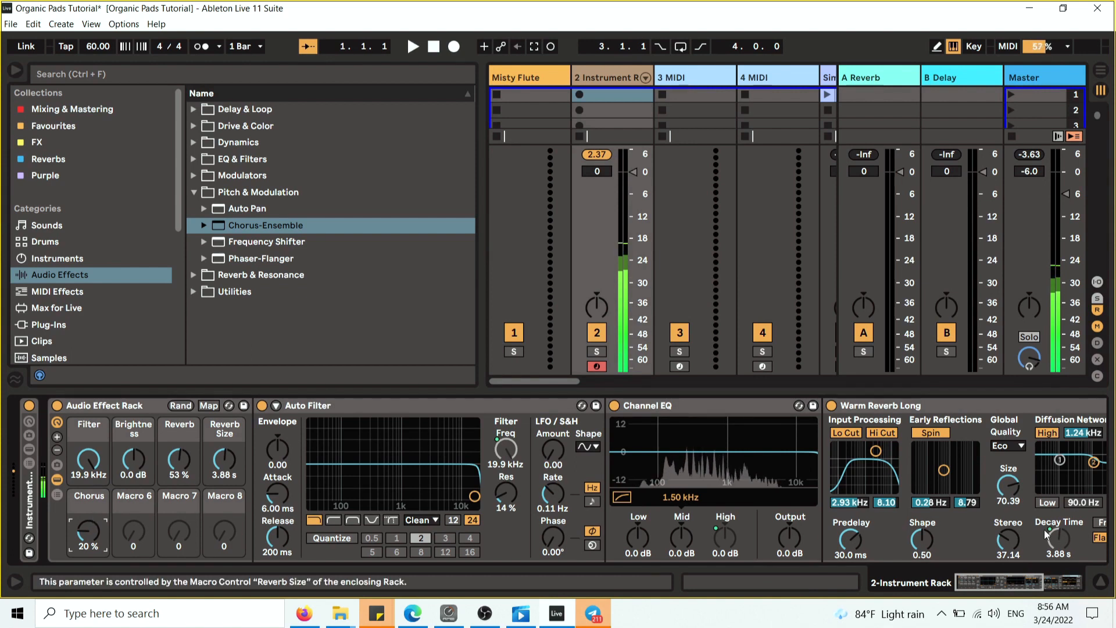
scroll(1044, 529, "right", 5)
scroll(1044, 529, "left", 5)
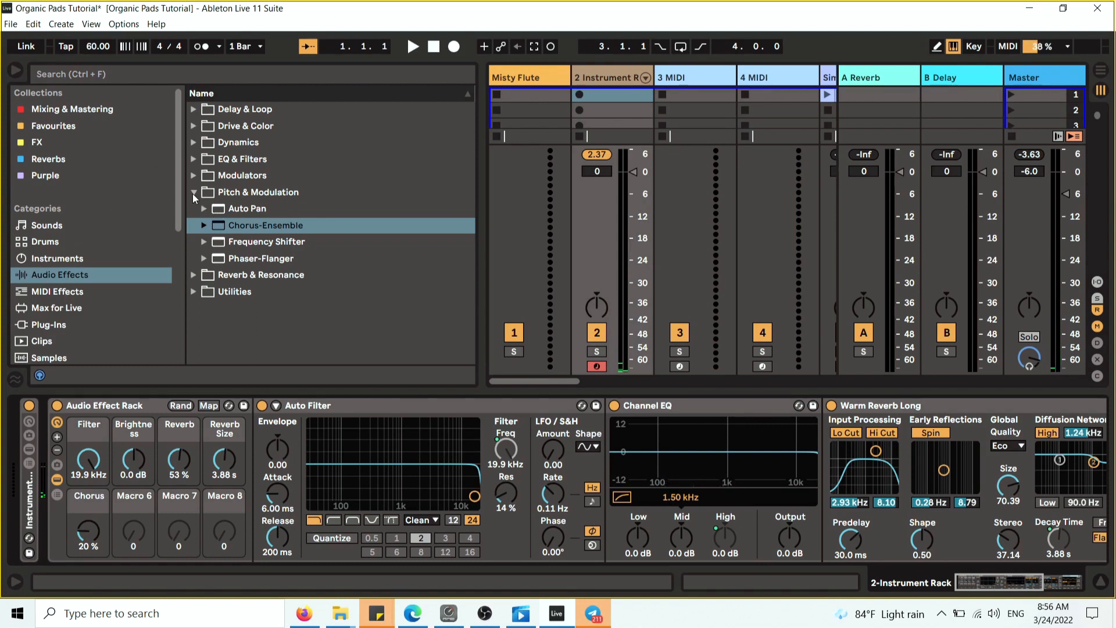
- Add a Delay from the Delay & Loop effects after the Chorus-Ensemble in the Audio Effect Rack and set its mode to Fade
left_click(193, 194)
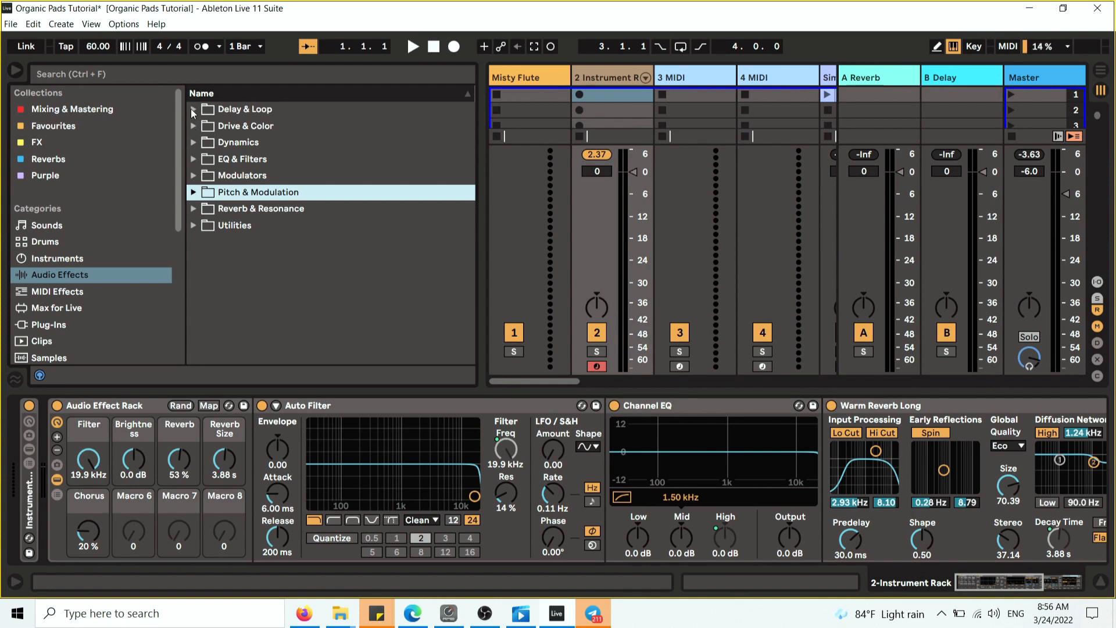
left_click(194, 110)
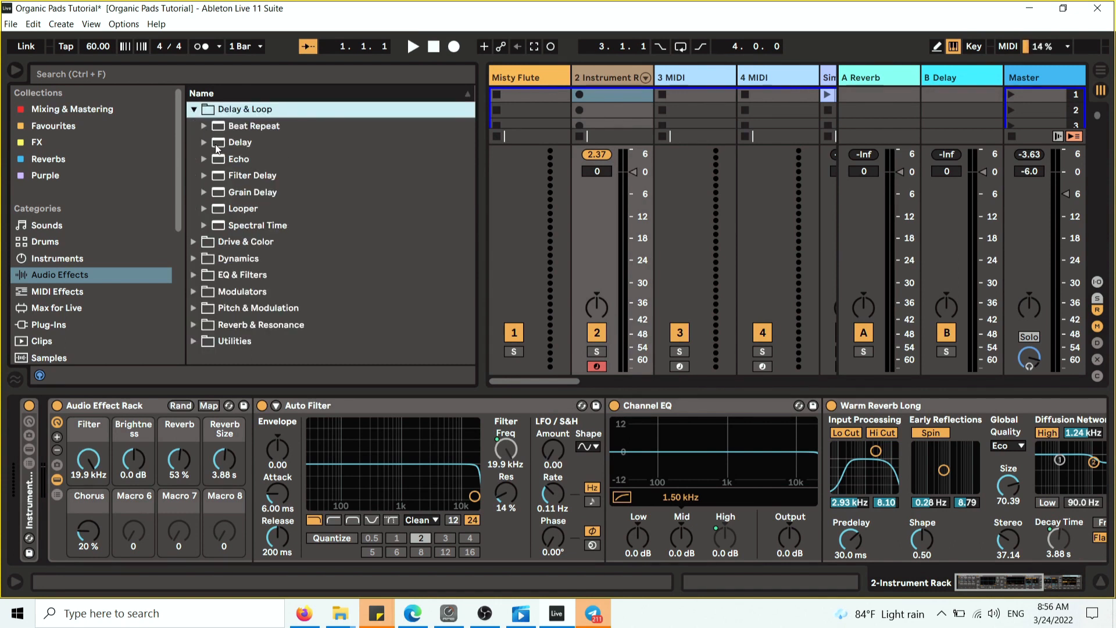
left_click(216, 149)
scroll(1093, 508, "right", 5)
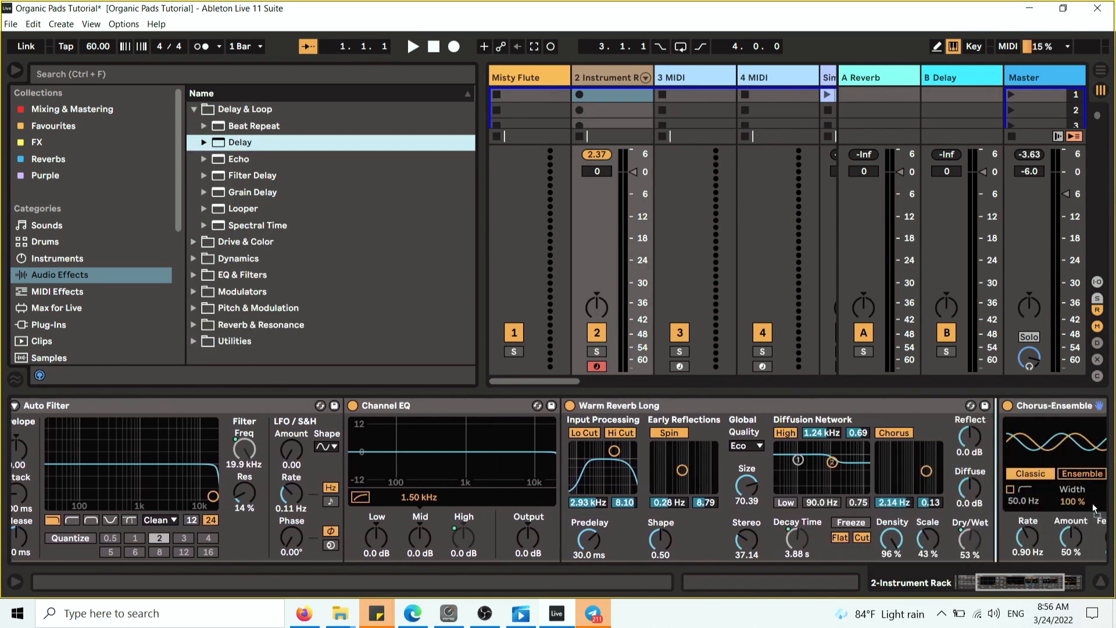
scroll(1094, 509, "right", 5)
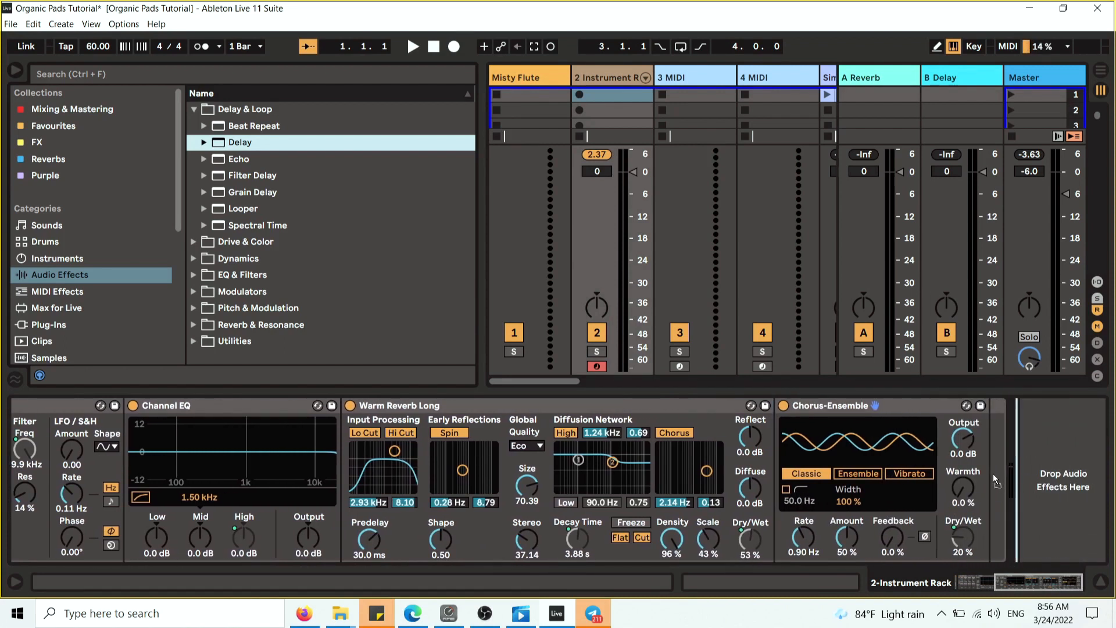
left_click(990, 473)
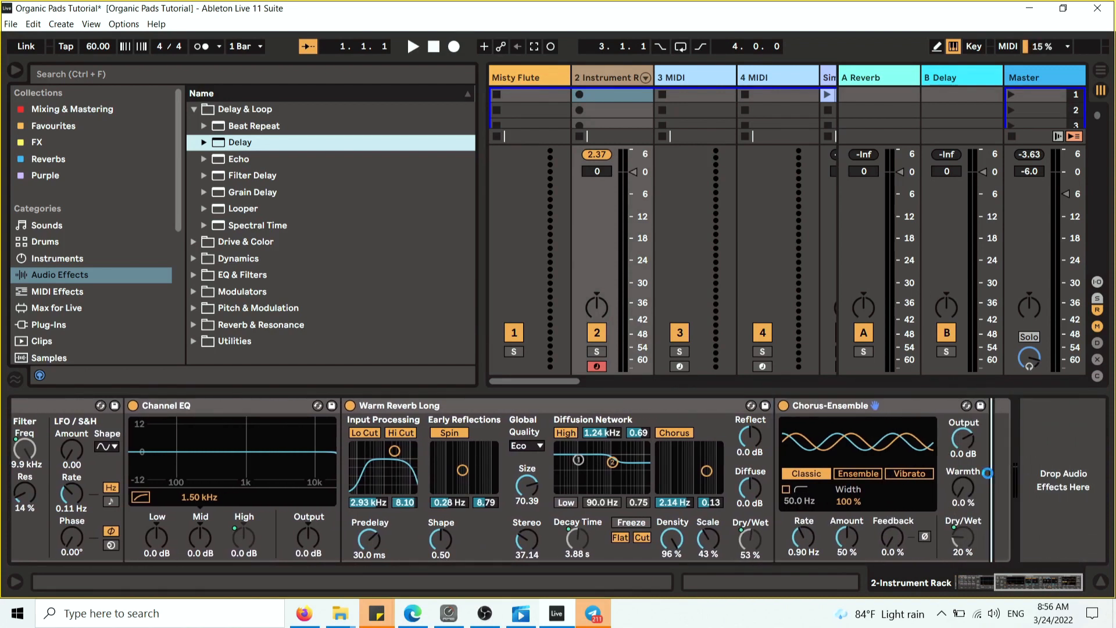
key("Return")
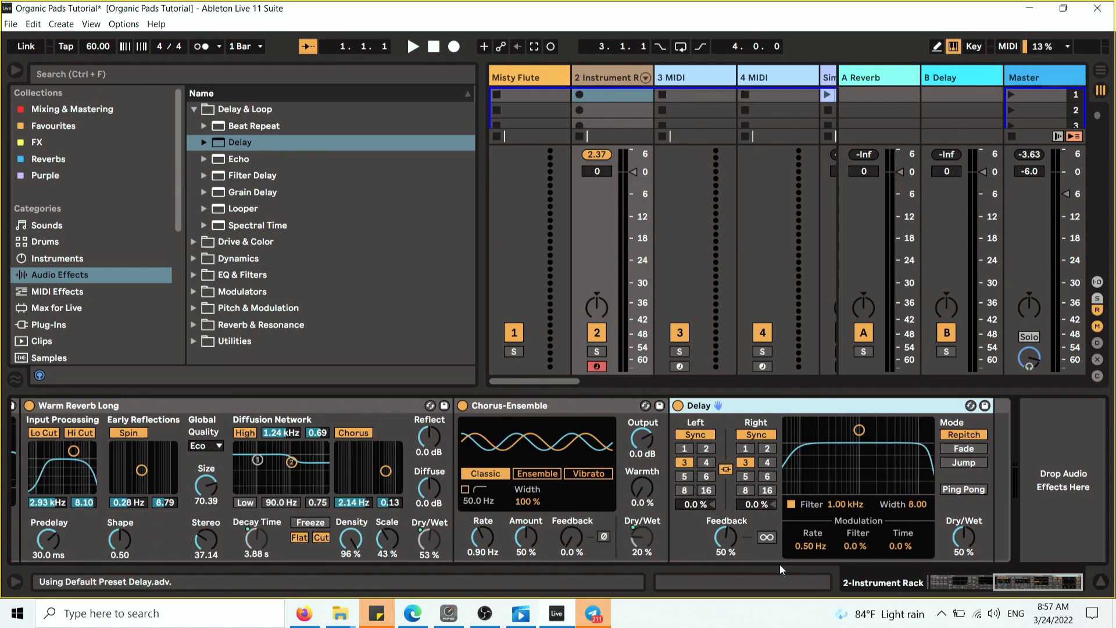
left_click(962, 449)
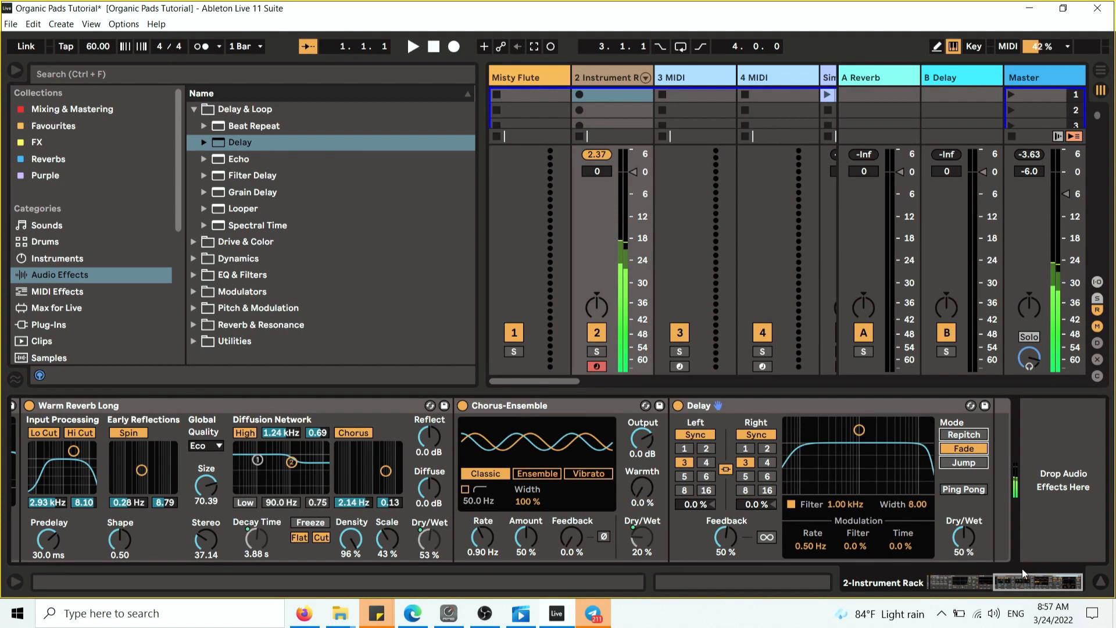
- Map the Delay's Dry/Wet to Macro 6 and rename that macro as Delay
right_click(967, 535)
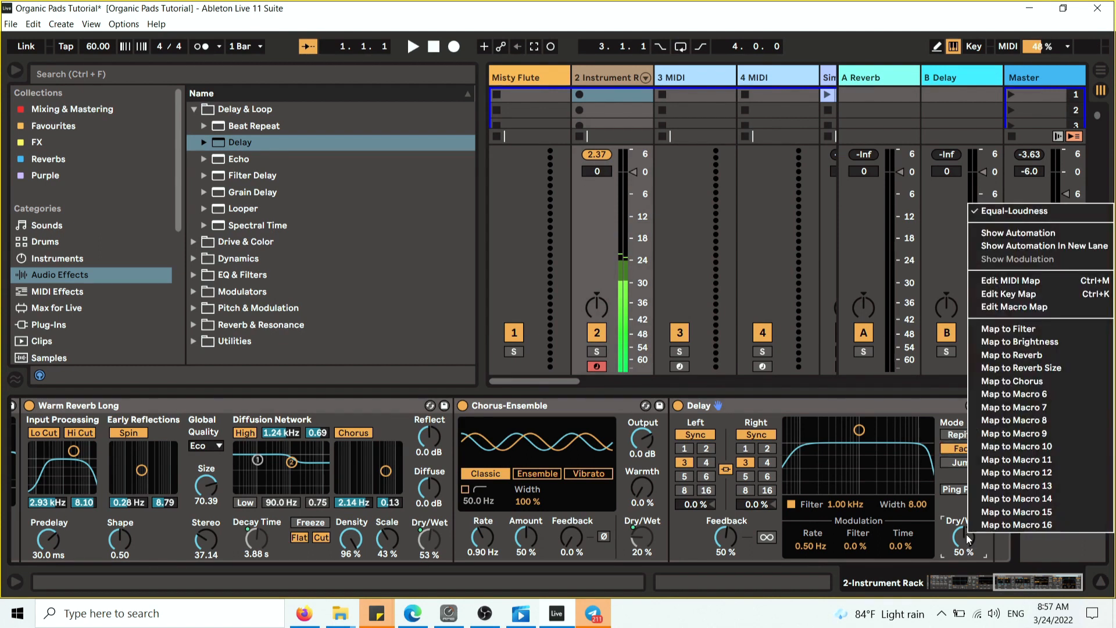
left_click(1014, 393)
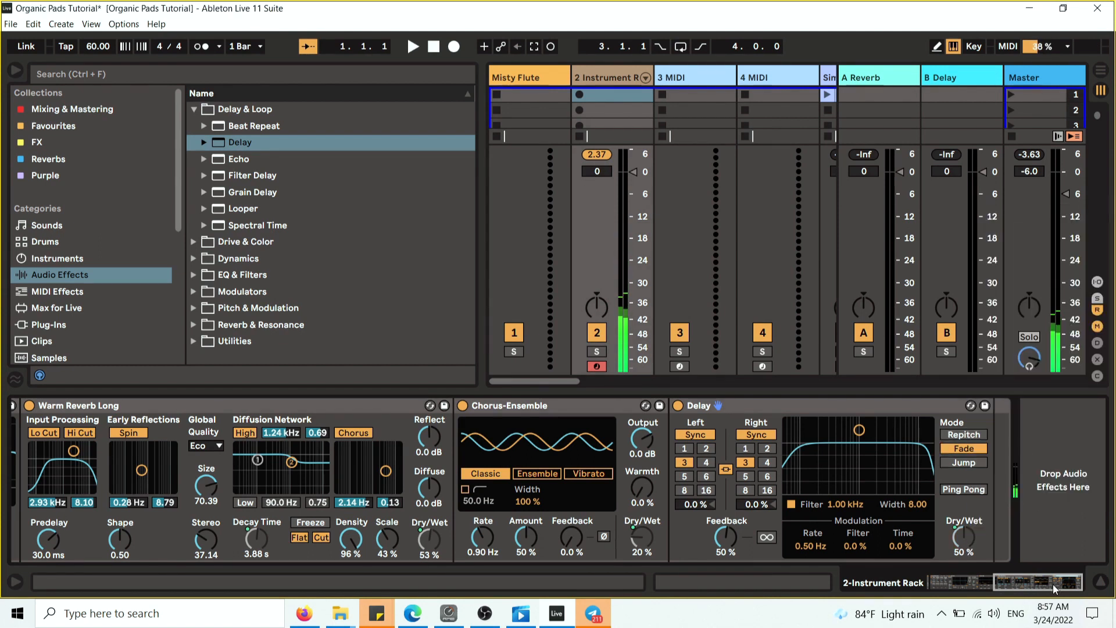
right_click(132, 499)
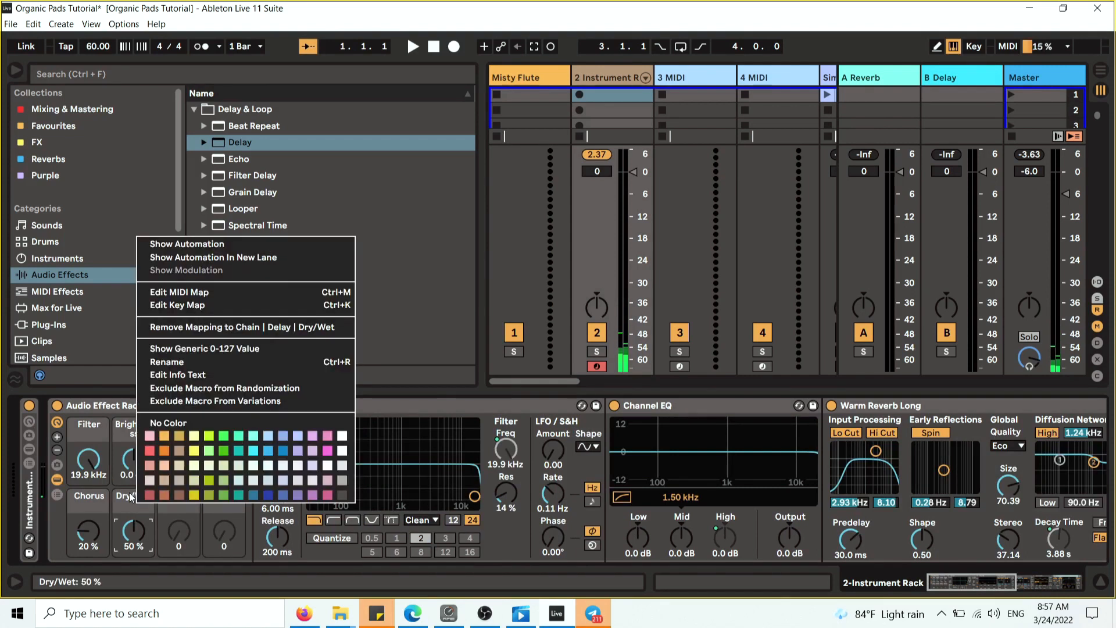
left_click(174, 349)
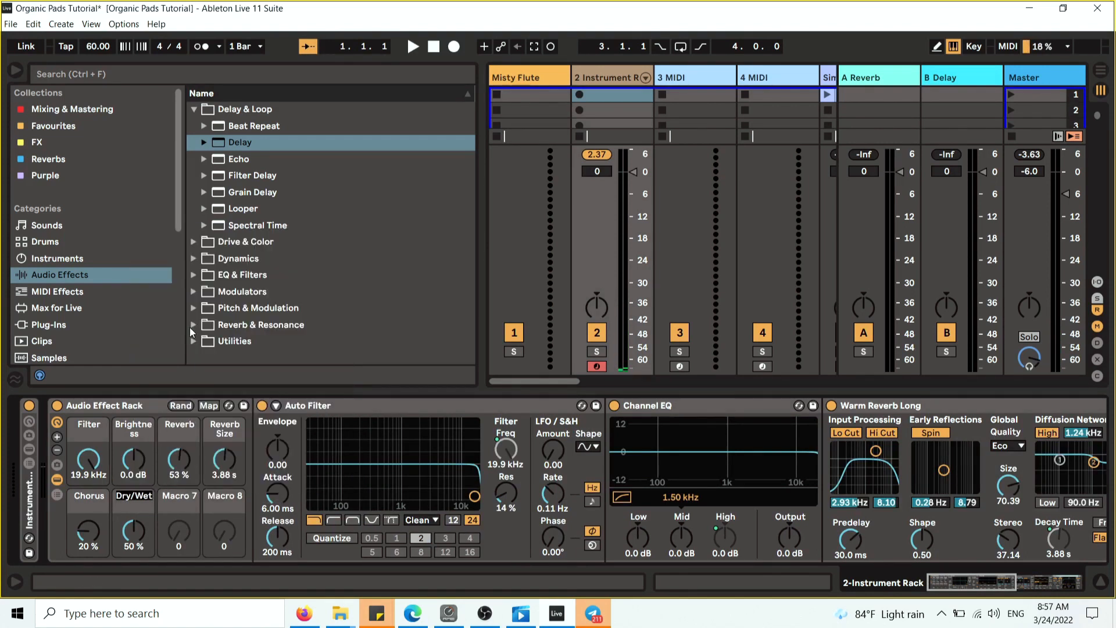
type("Delay")
key("Return")
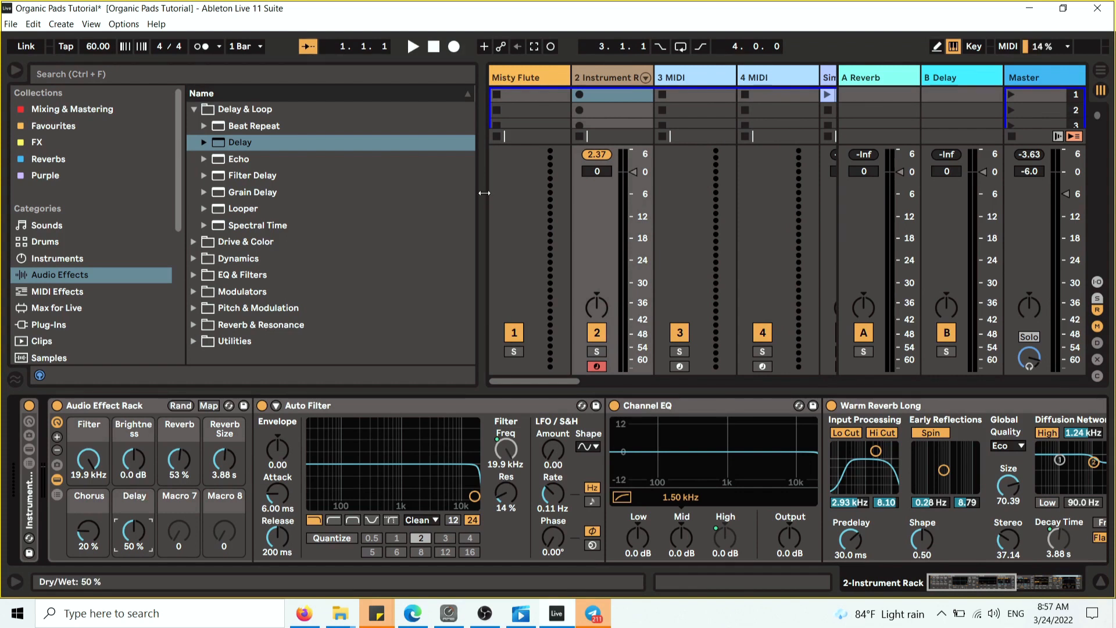
- Map the Delay's Feedback to Macro 7 and rename that macro as Dly Fdbck
left_click_drag(931, 592, 997, 591)
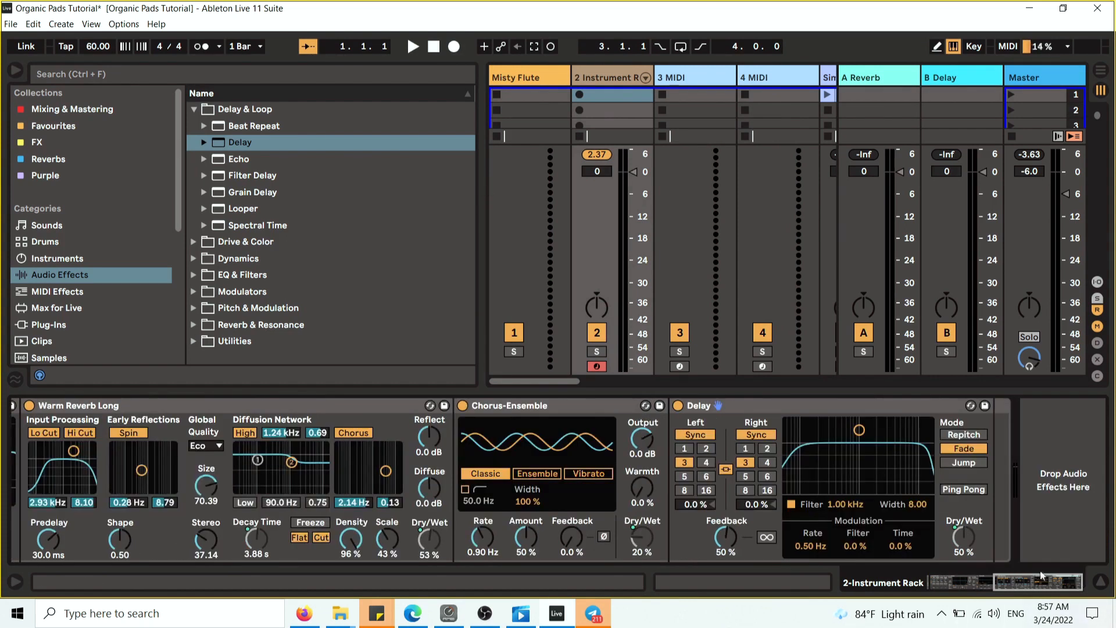
right_click(733, 539)
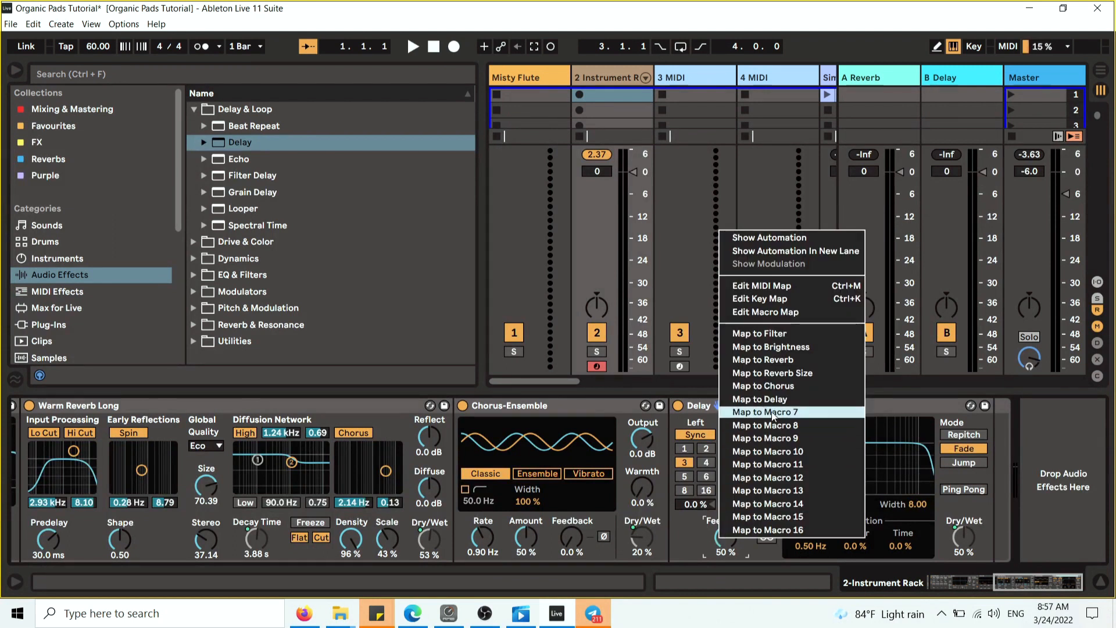
left_click(756, 407)
left_click_drag(1072, 580, 1005, 579)
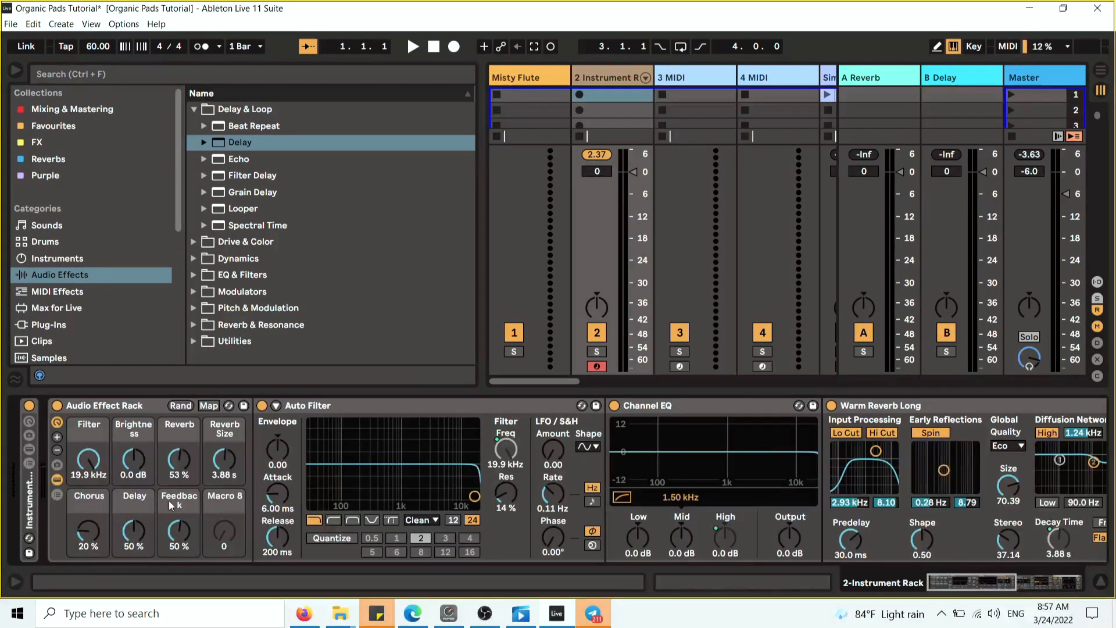
right_click(180, 529)
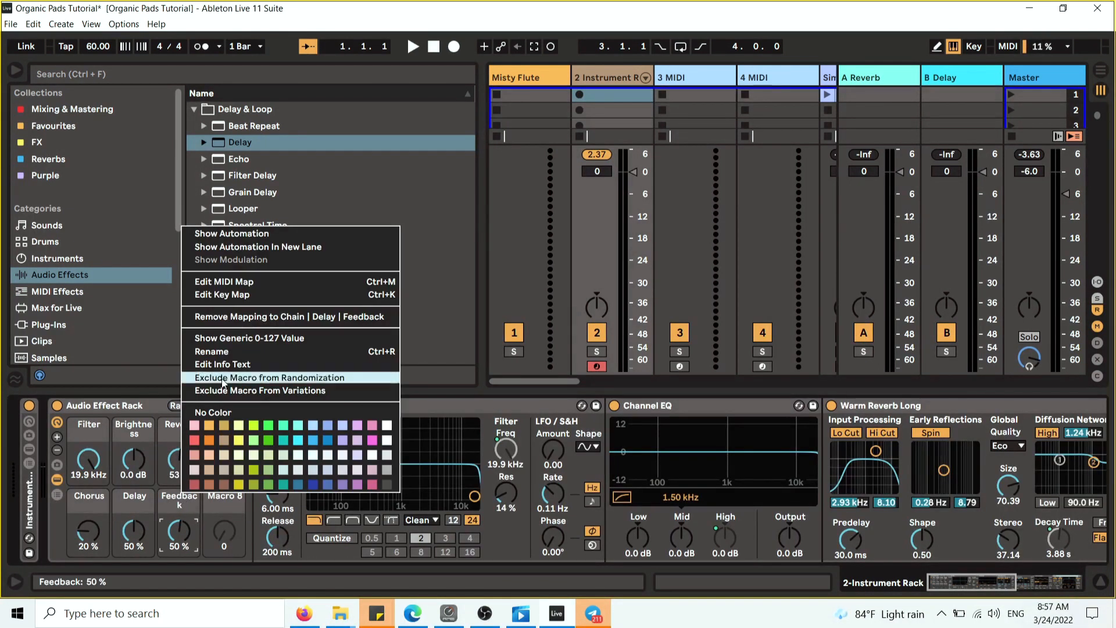
left_click(241, 353)
type("Dl")
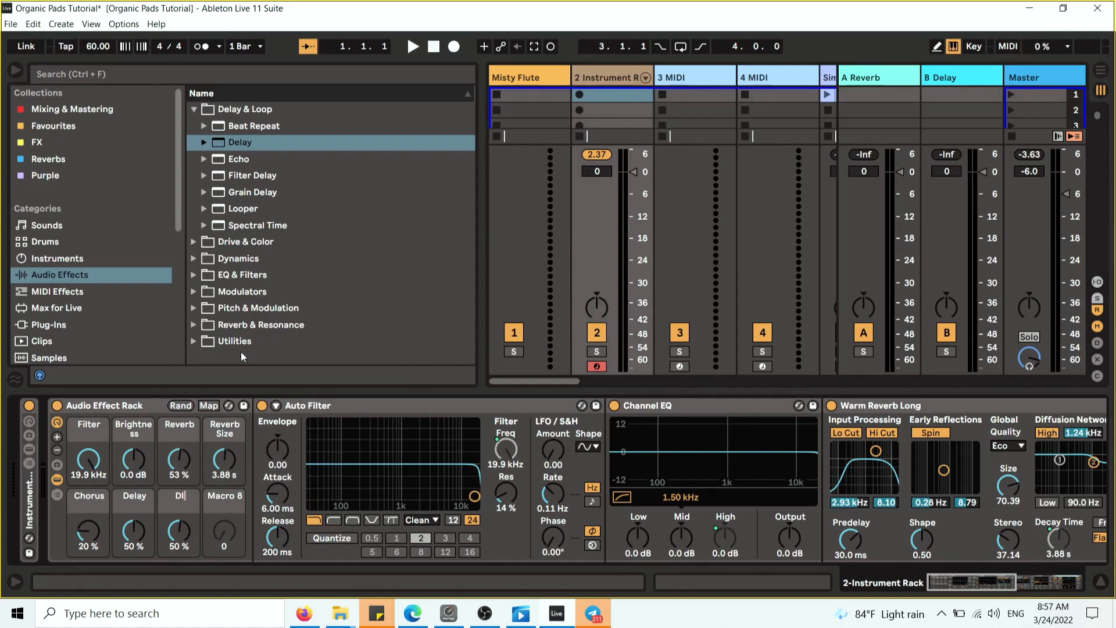
type("y Fdbck")
key("Return")
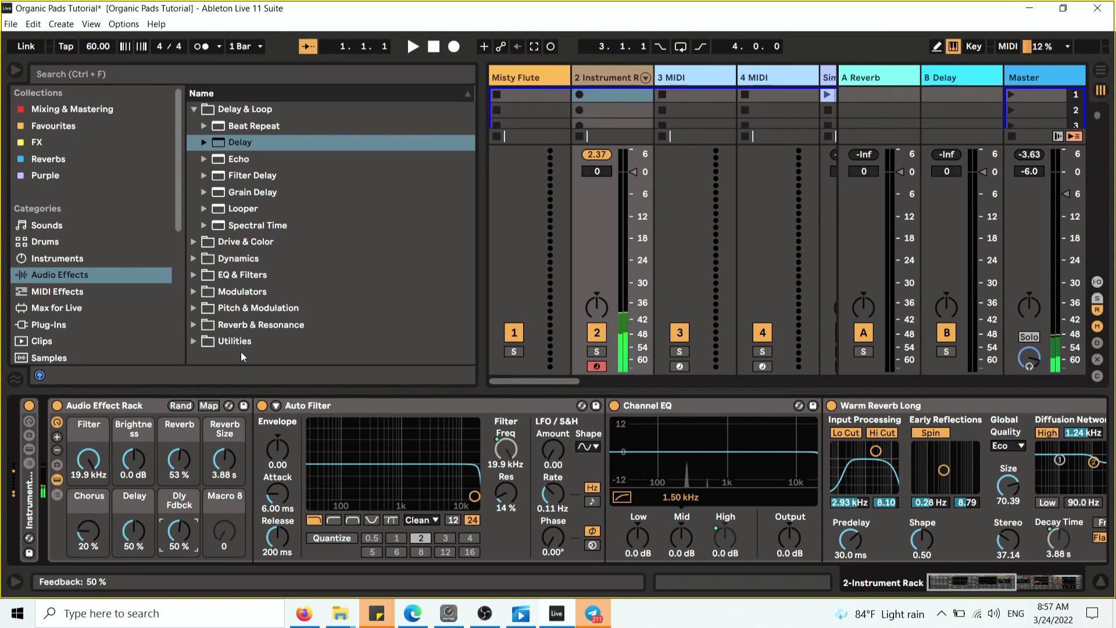
- Set the Dly Fdbck macro to 70 % and the Delay macro to 28 %
left_click_drag(155, 533, 182, 530)
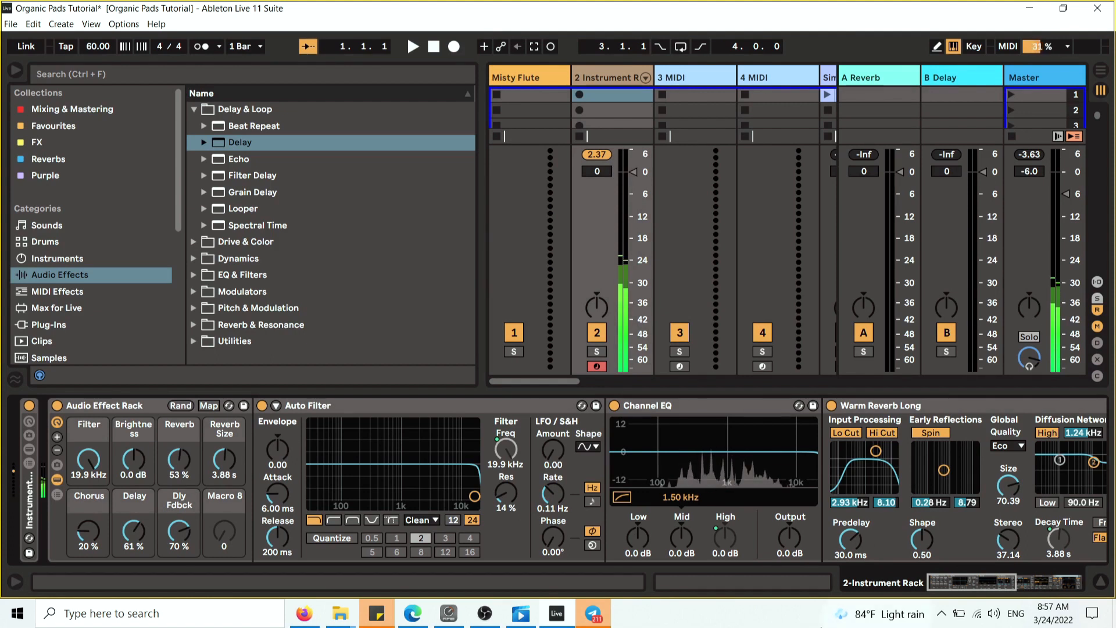
left_click(148, 537)
left_click_drag(133, 531, 133, 544)
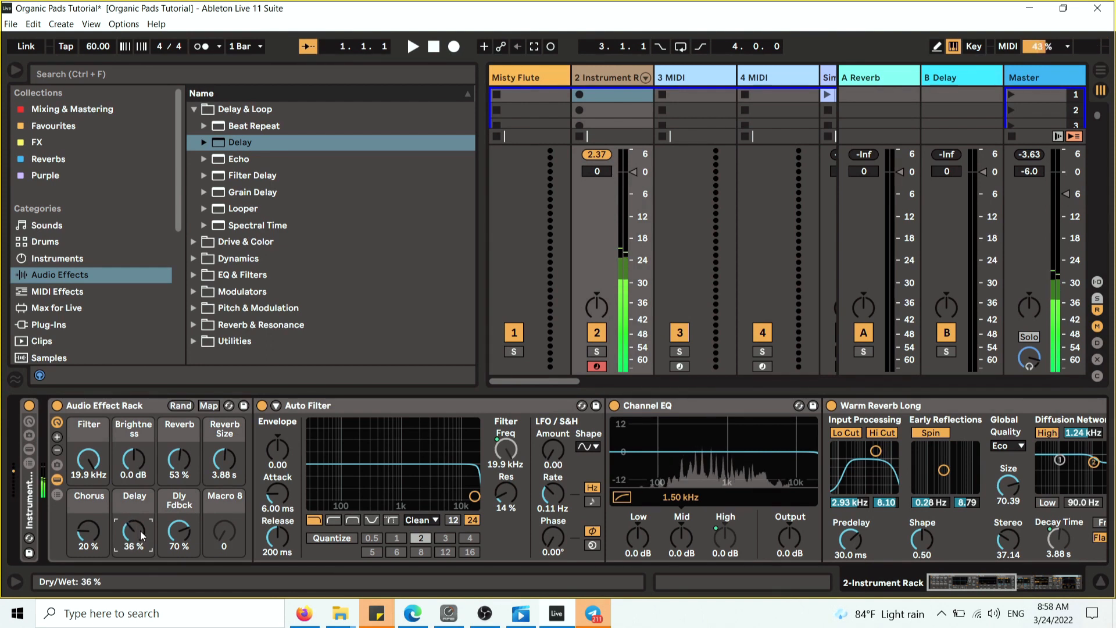
left_click_drag(133, 544, 133, 555)
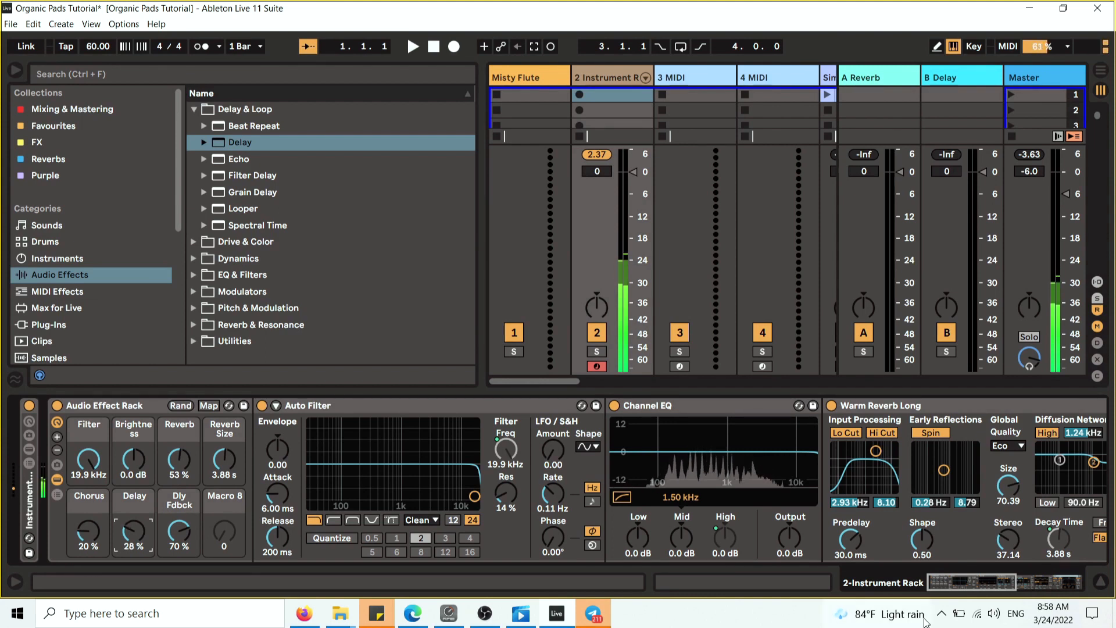
- Narrow the Delay's filter width to 0.50 and raise the Delay macro to 56 %
left_click_drag(968, 584, 1056, 585)
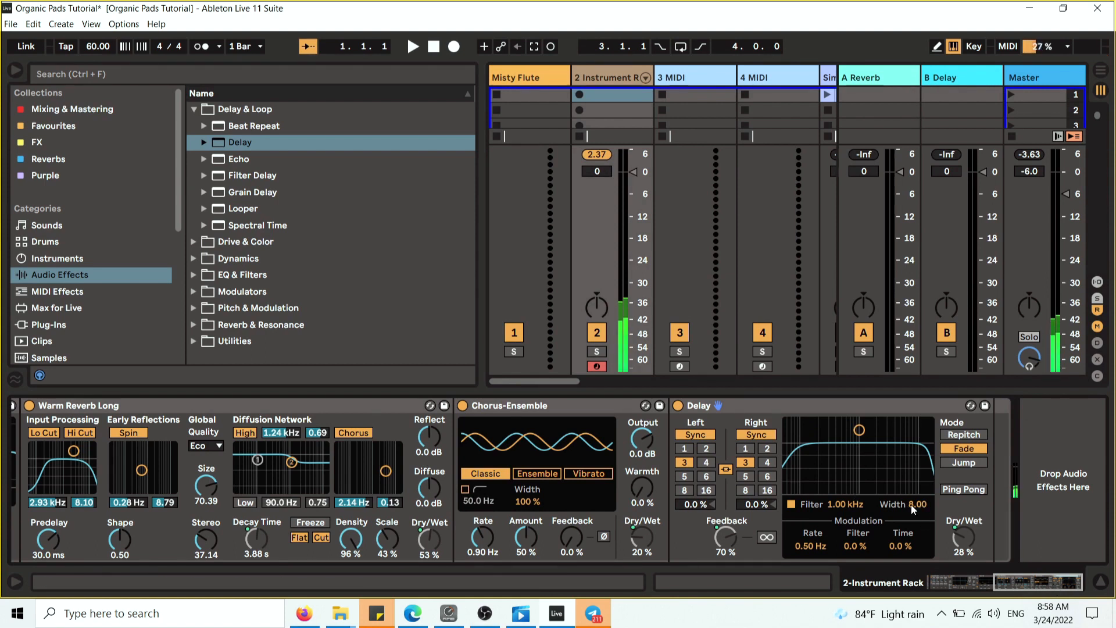
left_click_drag(912, 504, 912, 570)
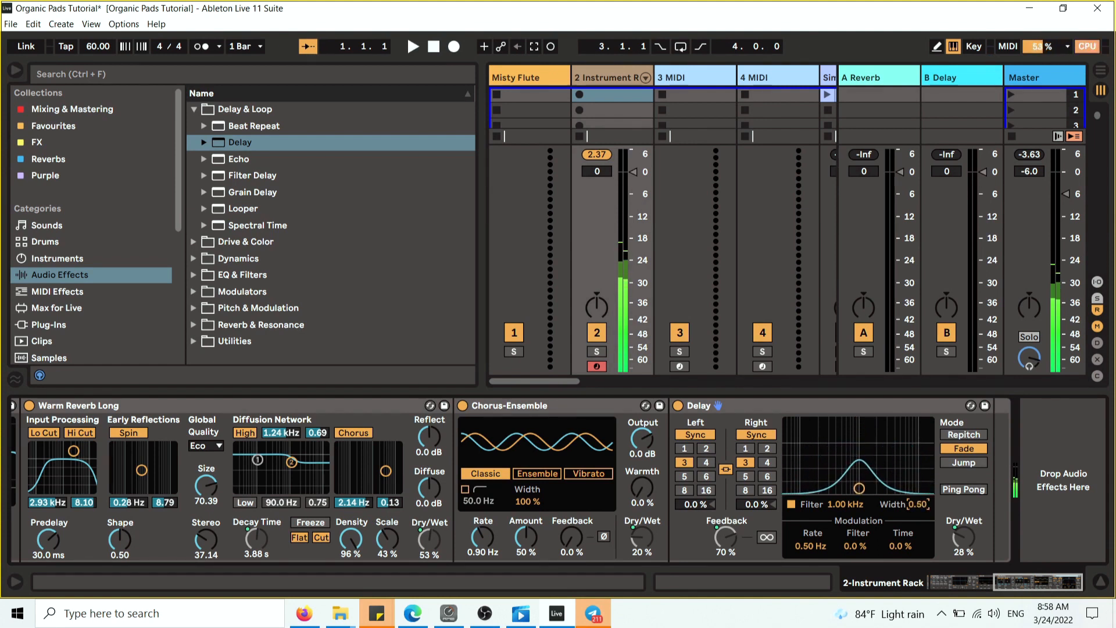
scroll(63, 432, "up", 5)
left_click_drag(133, 531, 133, 515)
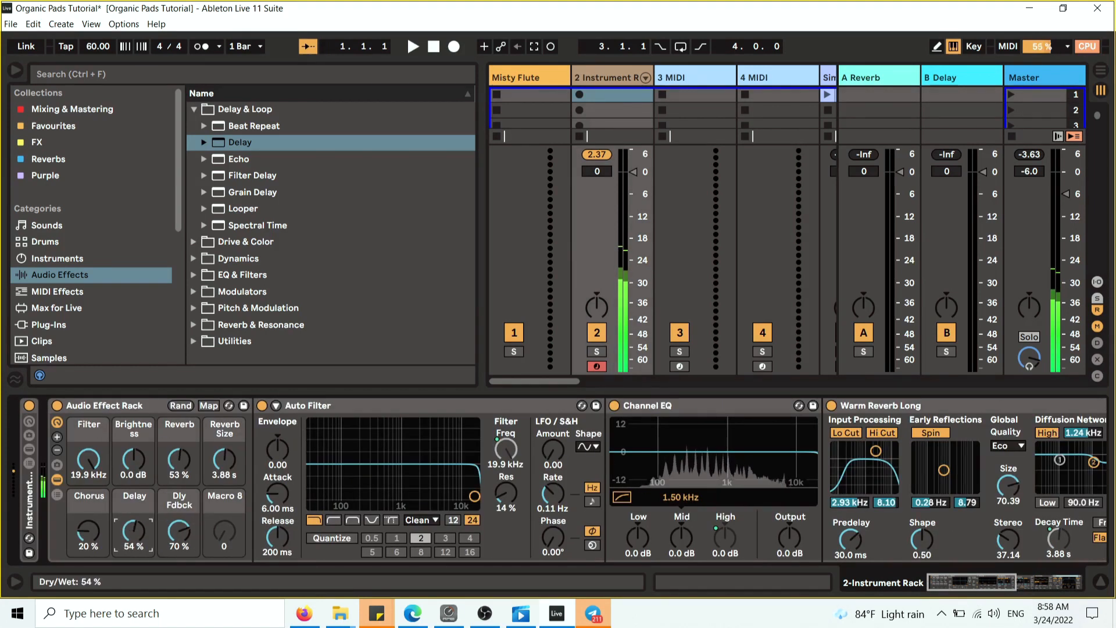
- Set the Delay's filter width to 7.14 and map it to Macro 8
left_click_drag(962, 586, 1045, 574)
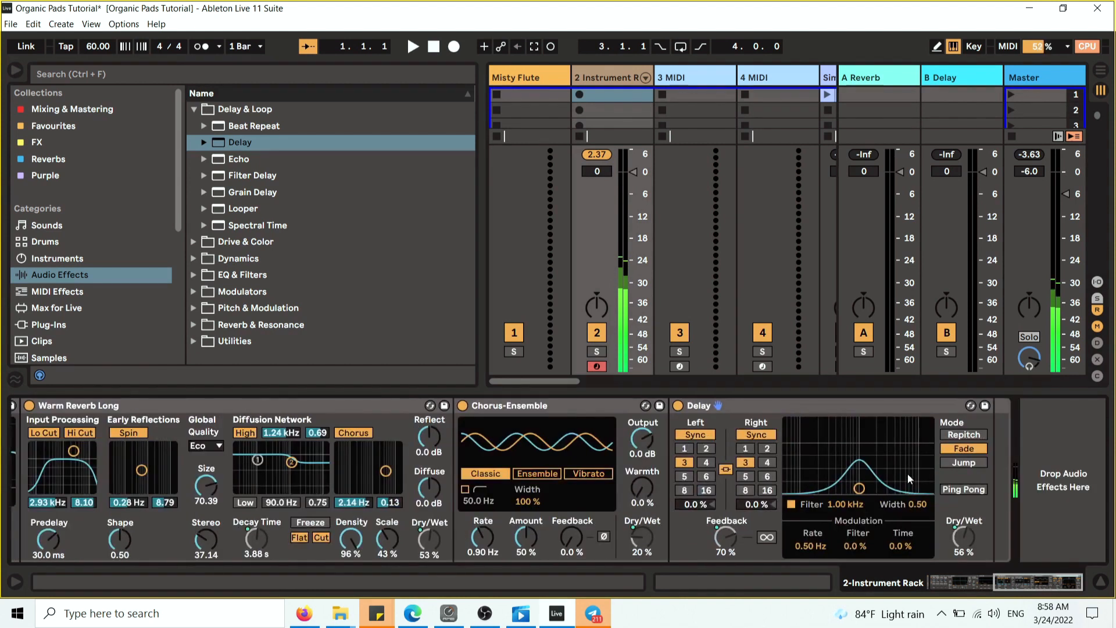
left_click_drag(919, 510, 920, 437)
right_click(928, 510)
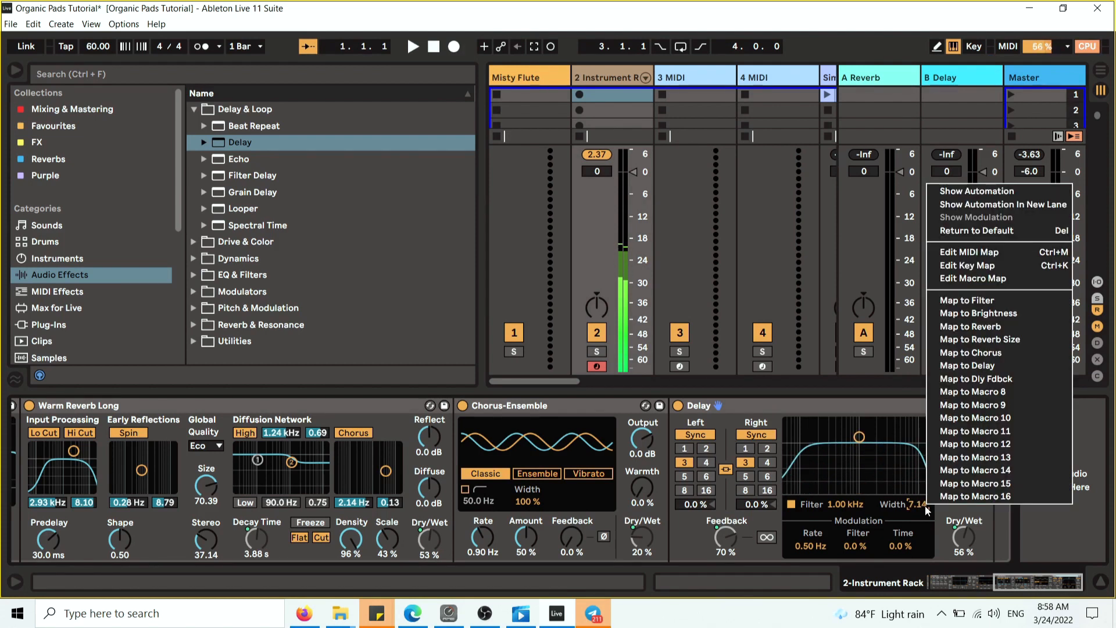
left_click(980, 392)
left_click_drag(1037, 580, 971, 580)
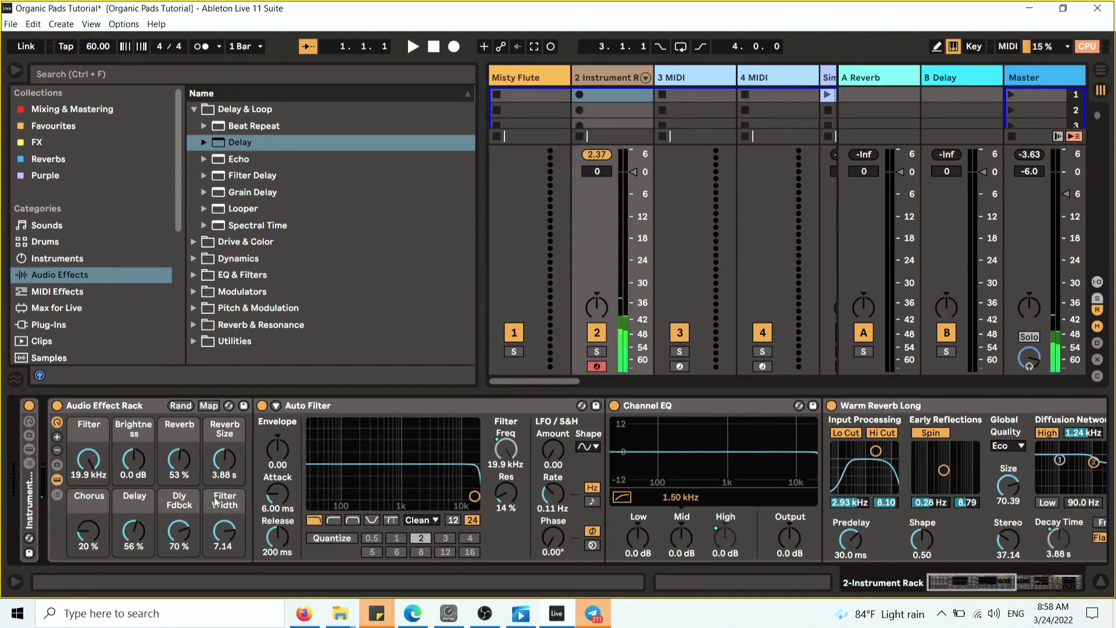
- Color the Filter Width, Dly Fdbck and Delay macros dark pink
right_click(231, 508)
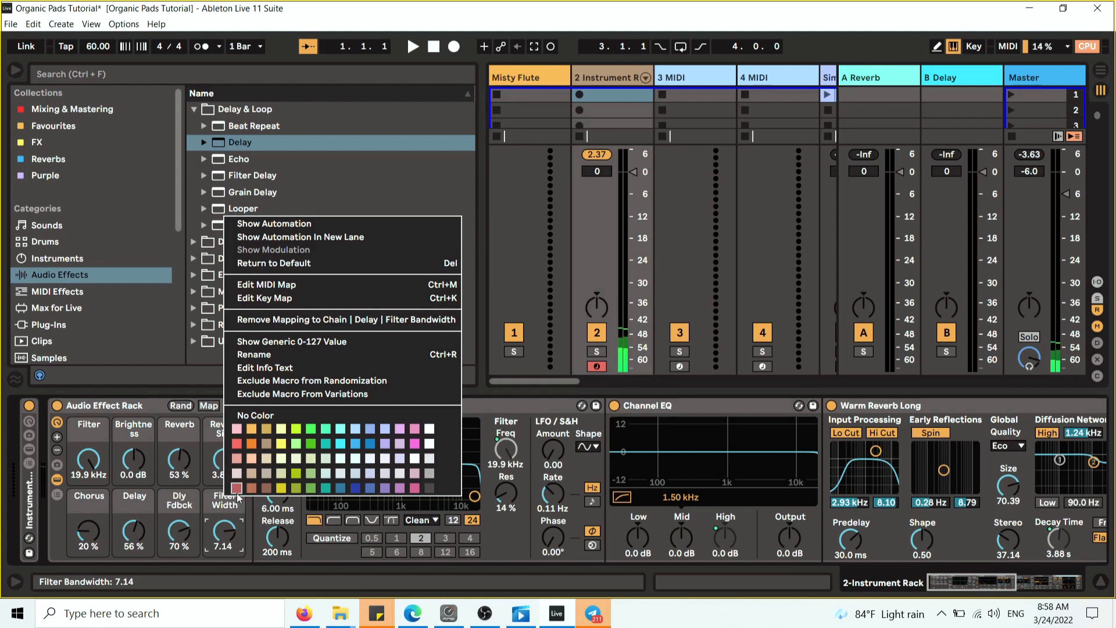
left_click(414, 489)
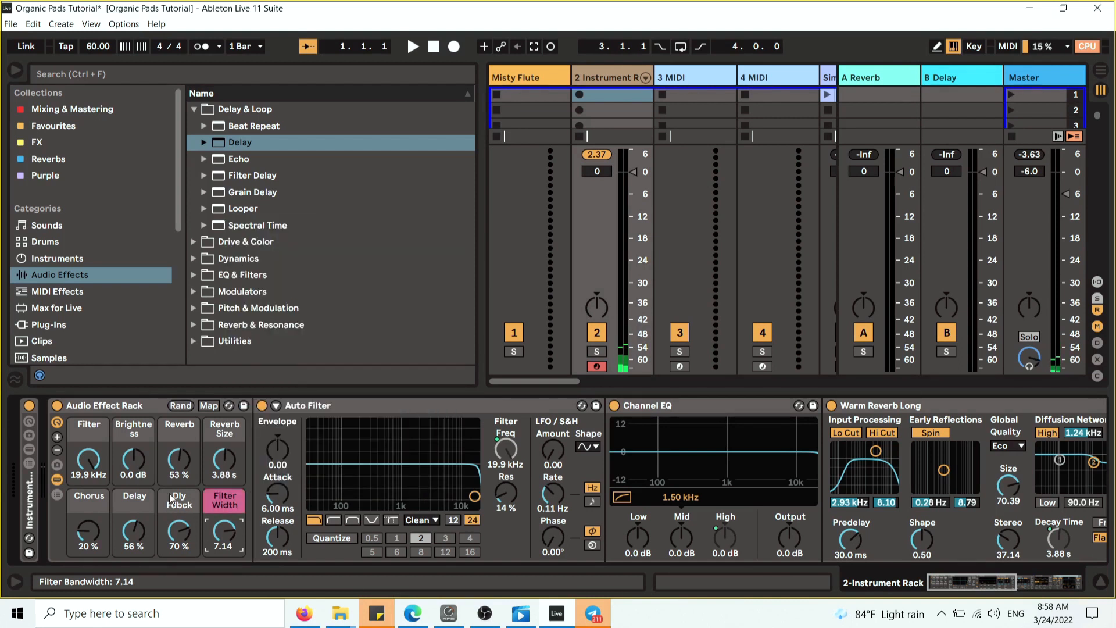
right_click(174, 498)
left_click(367, 488)
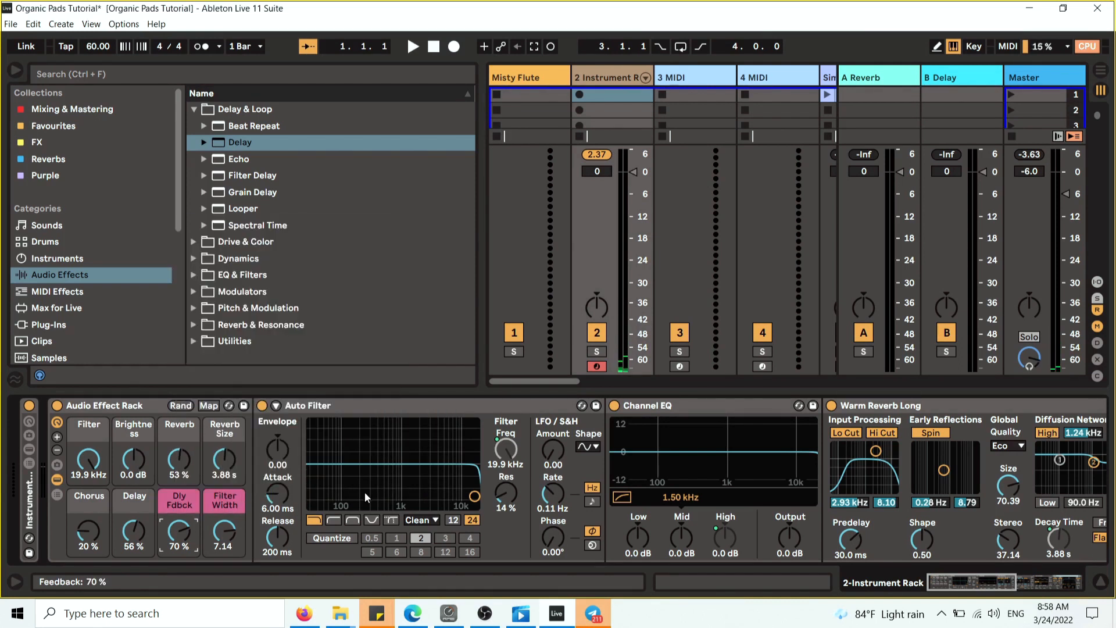
right_click(143, 500)
left_click(336, 490)
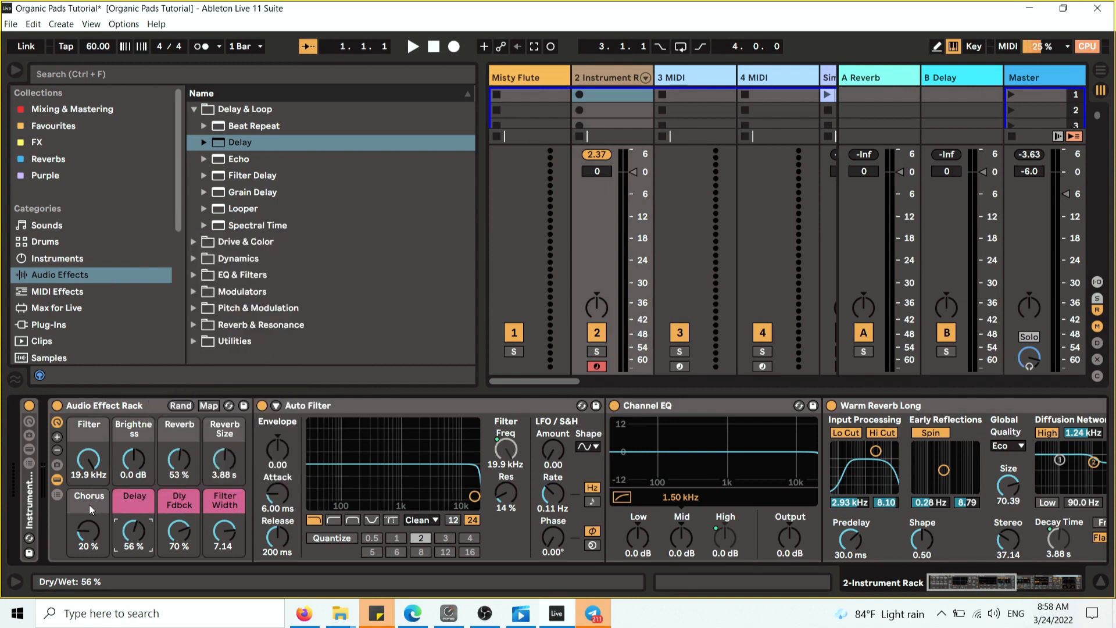
- Color the Chorus macro dark red and the Reverb Size and Reverb macros yellow
right_click(89, 504)
left_click(104, 495)
right_click(235, 430)
left_click(292, 370)
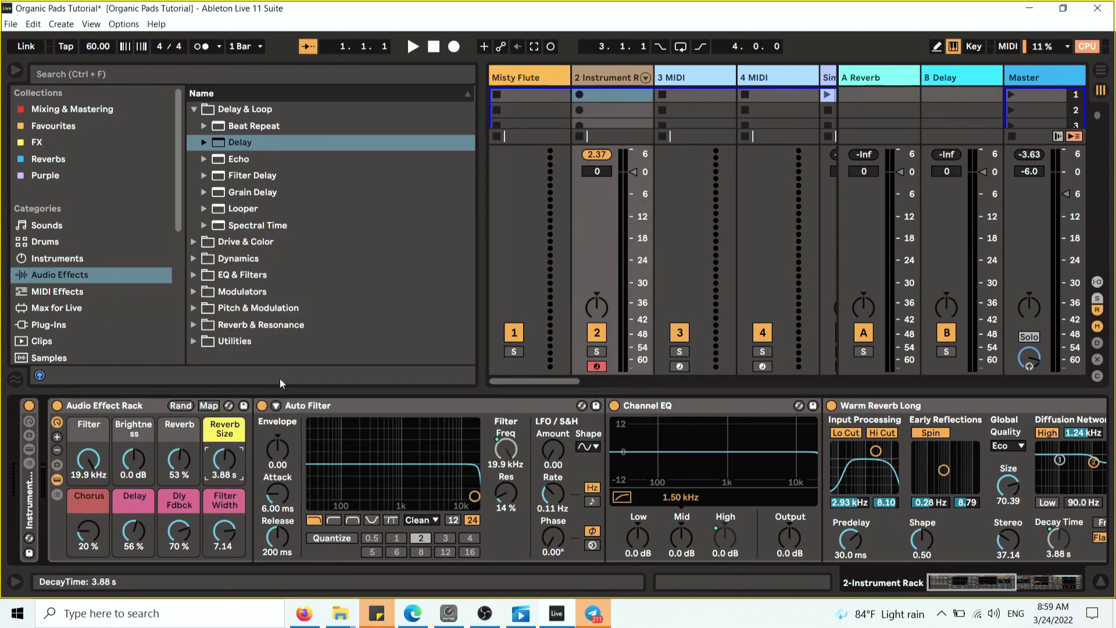
right_click(180, 429)
left_click(235, 369)
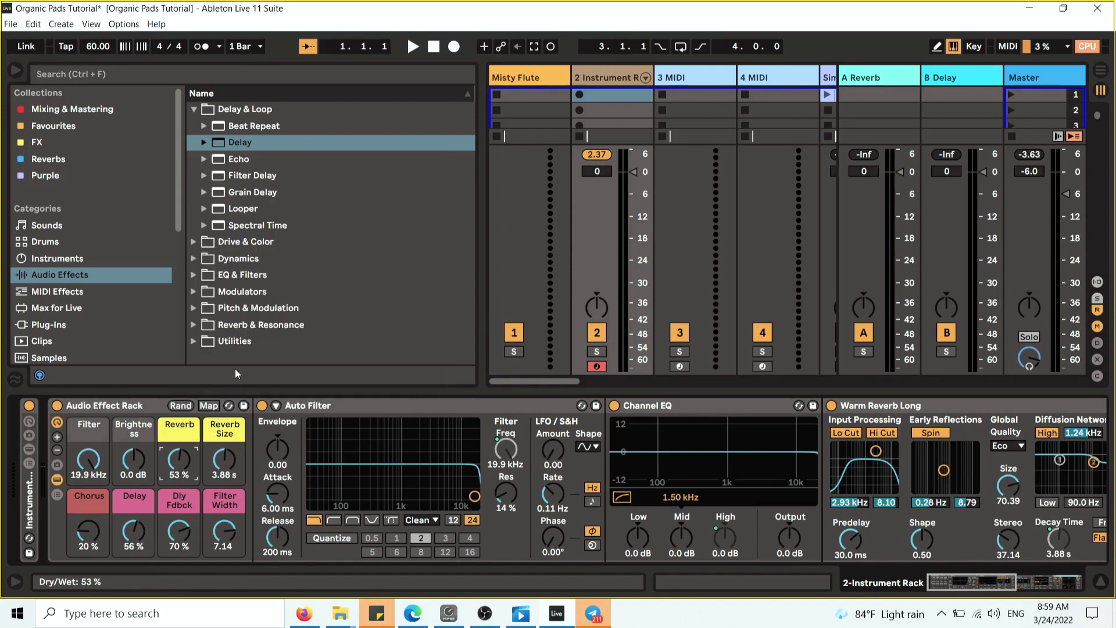
- Color the Brightness macro orange and the Filter macro light orange
right_click(127, 424)
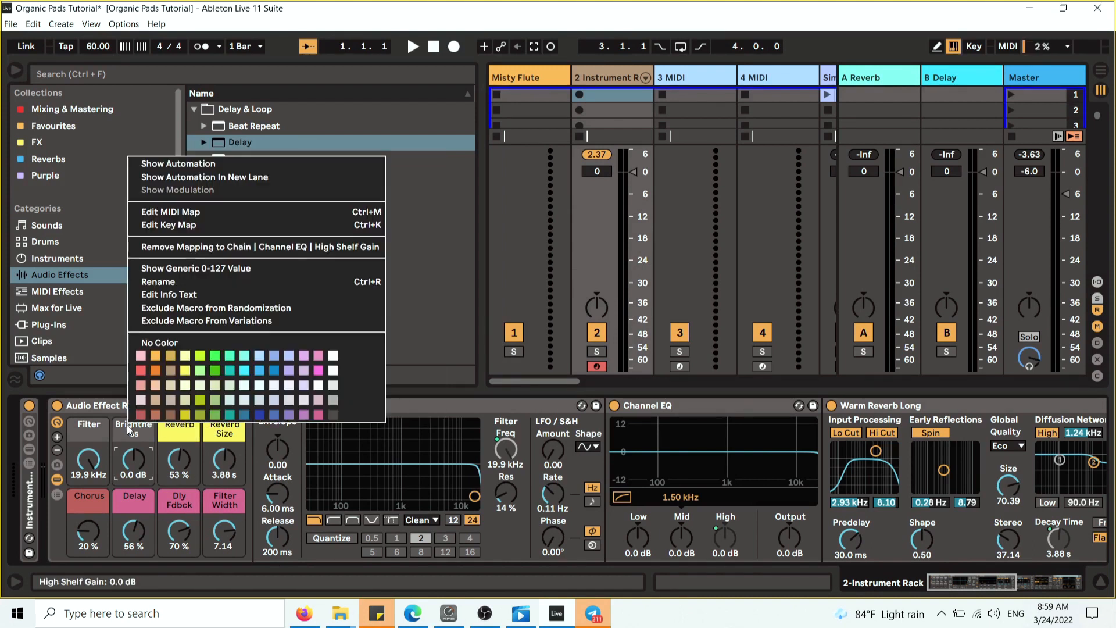
left_click(152, 370)
right_click(87, 434)
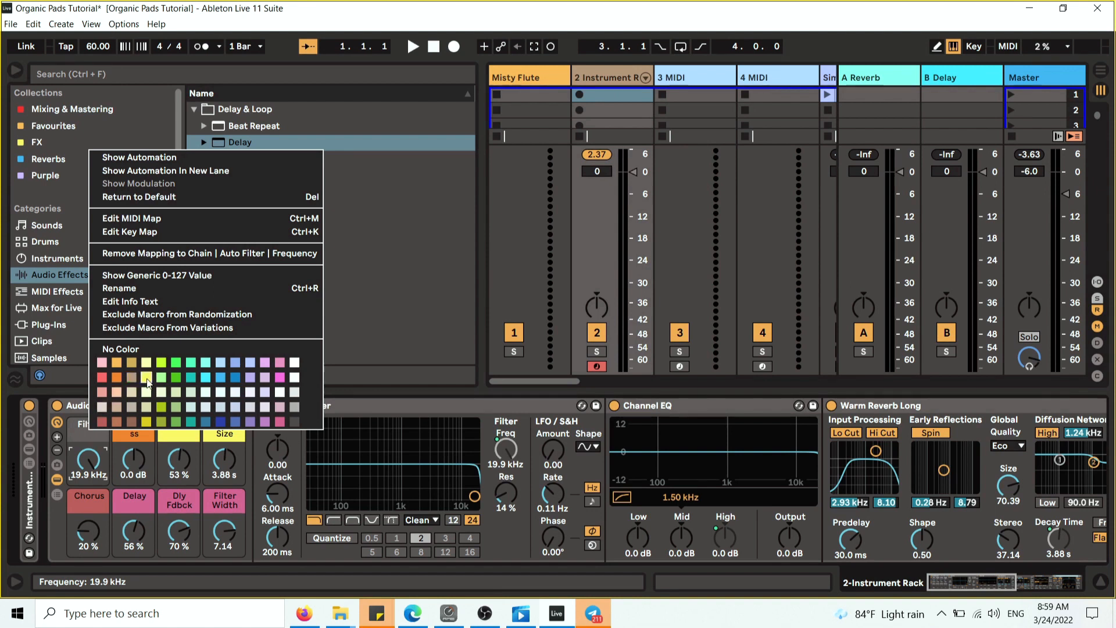
left_click(110, 362)
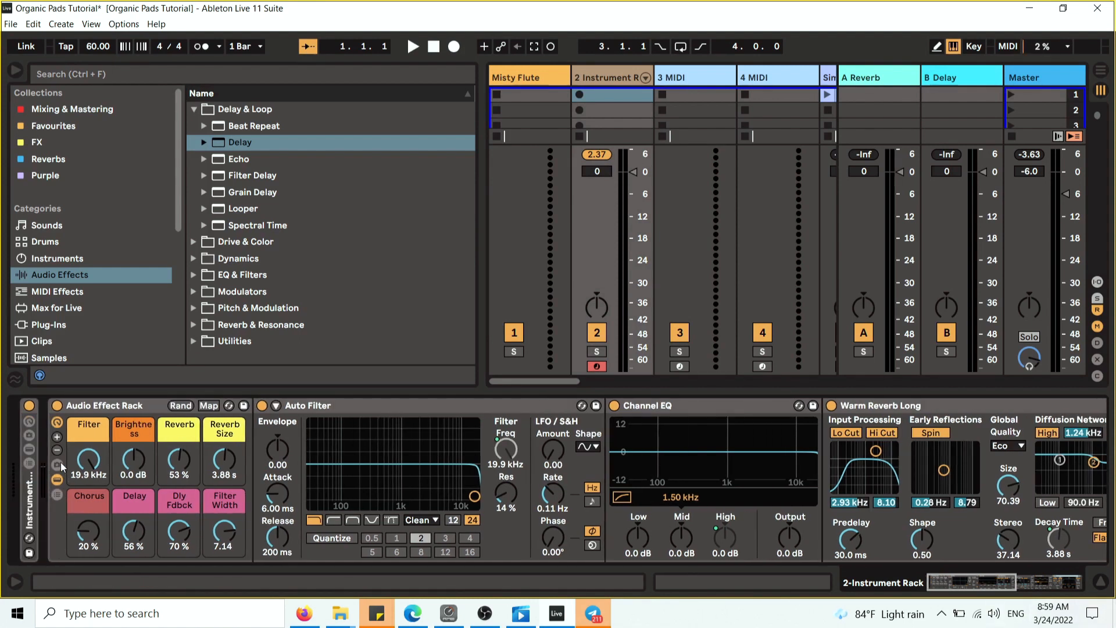
- Hide the Audio Effect Rack's devices and chain list, leaving only its macro controls displayed
left_click(56, 494)
left_click(60, 479)
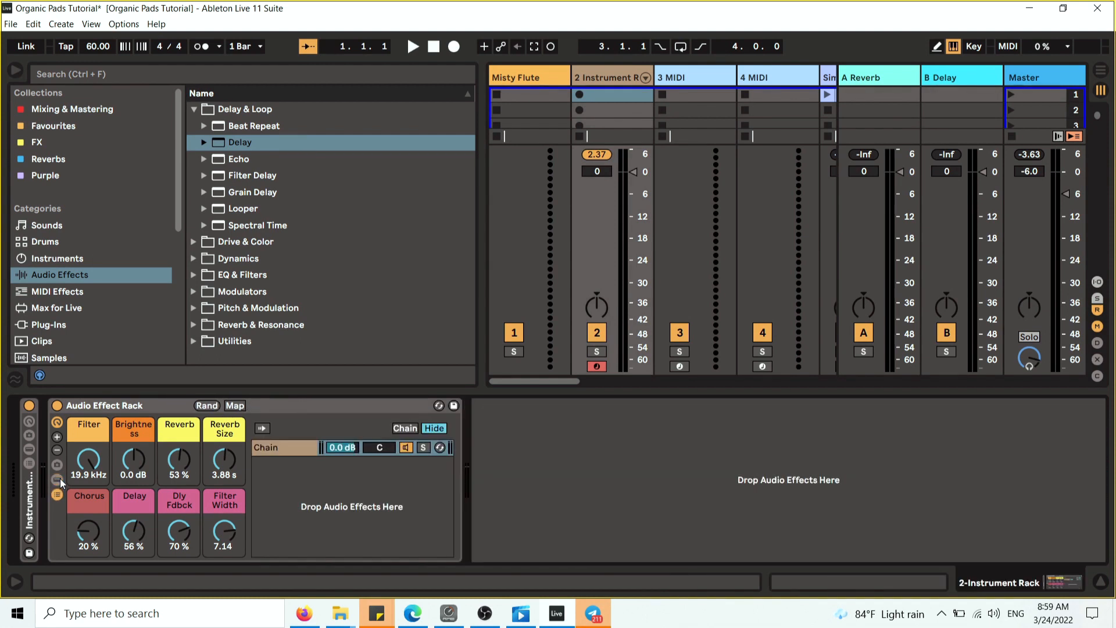
left_click(54, 497)
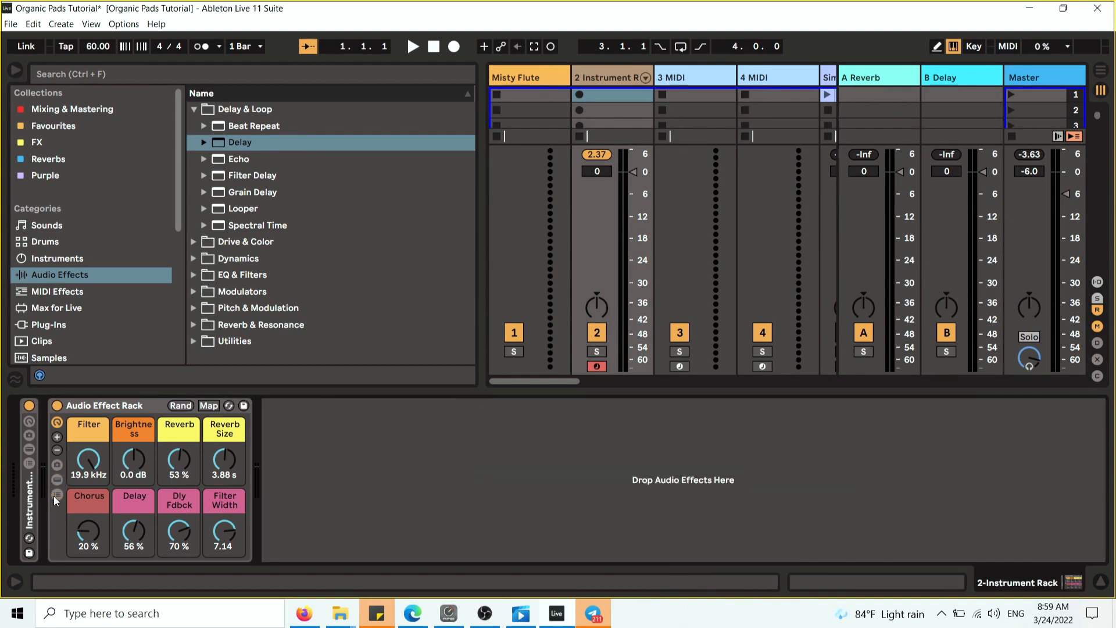
- Set the macros to Filter 1.38 kHz, Chorus 25 %, Delay 60 %, Reverb 56 % and Reverb Size 8.32 s
left_click_drag(77, 428, 77, 486)
left_click(92, 531)
left_click_drag(92, 531, 91, 529)
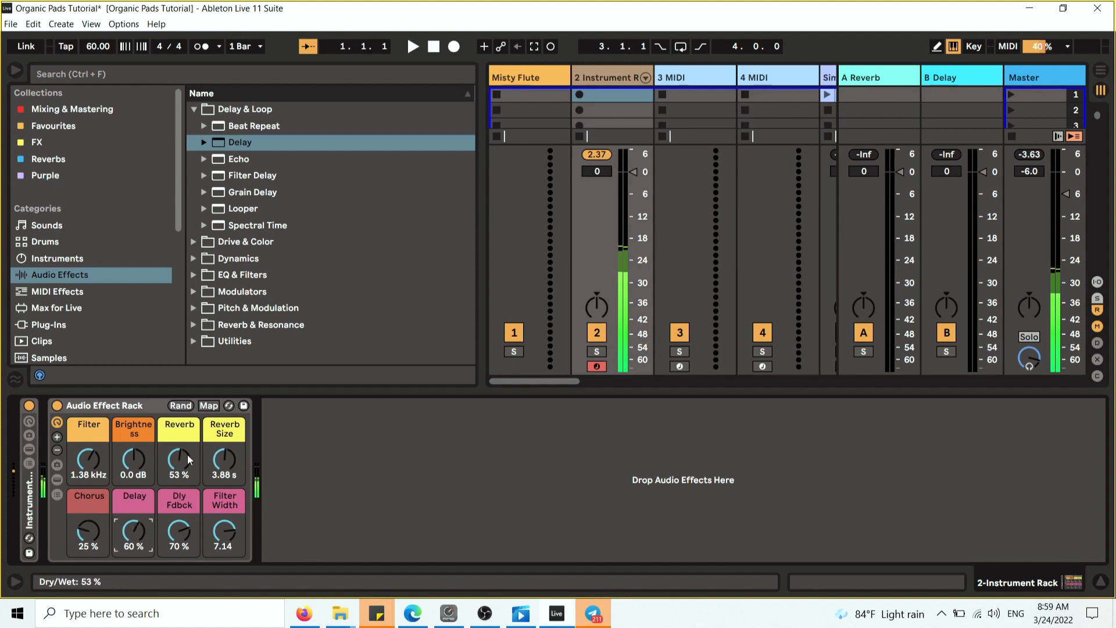
left_click_drag(225, 459, 225, 442)
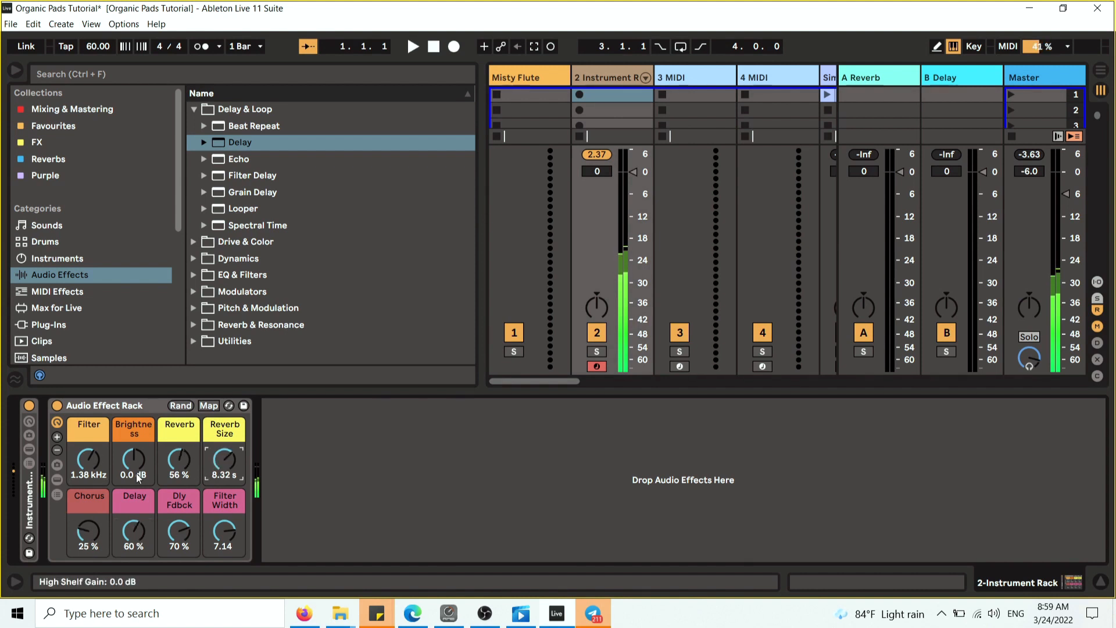
- Try the Brightness macro at 7.0 dB, open the Filter macro to 6.64 kHz and settle Brightness at -5.0 dB
left_click_drag(134, 460, 134, 449)
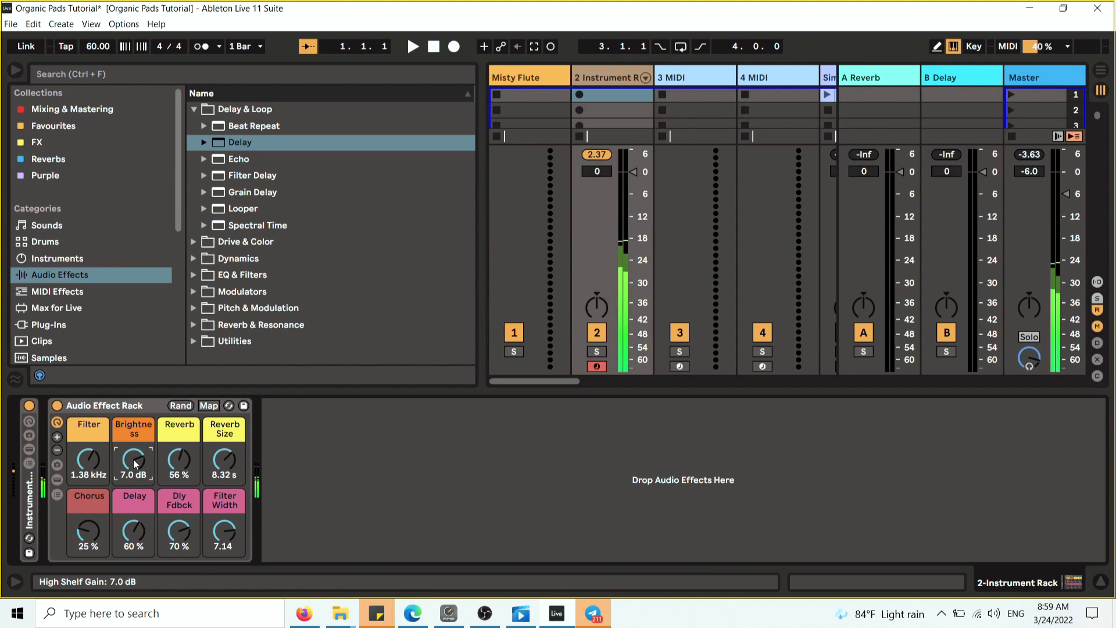
left_click(89, 459)
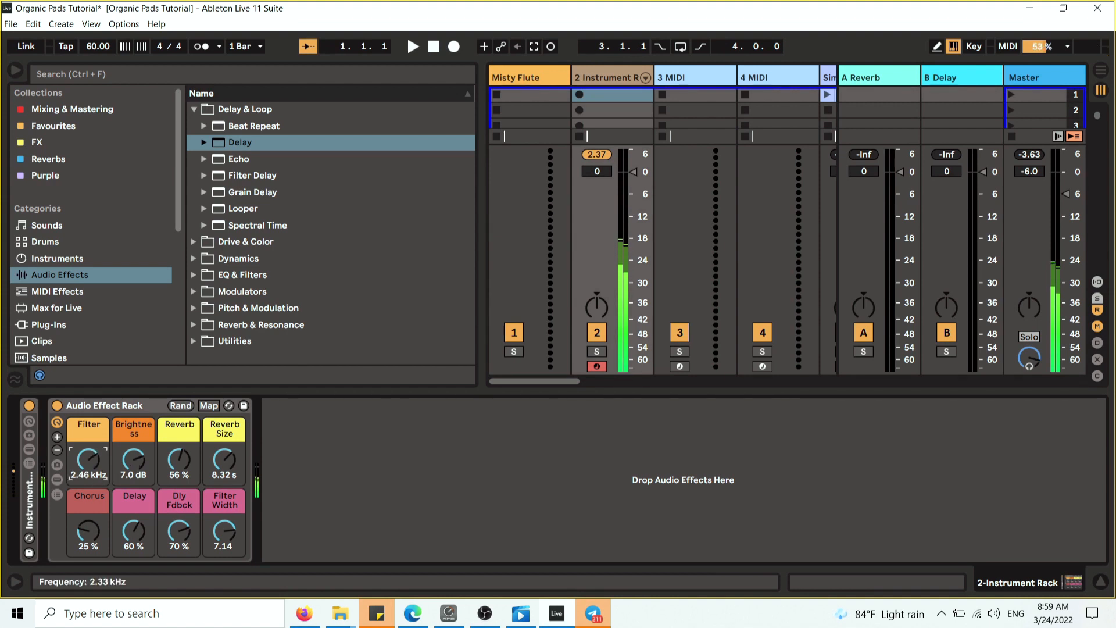
left_click_drag(88, 459, 134, 475)
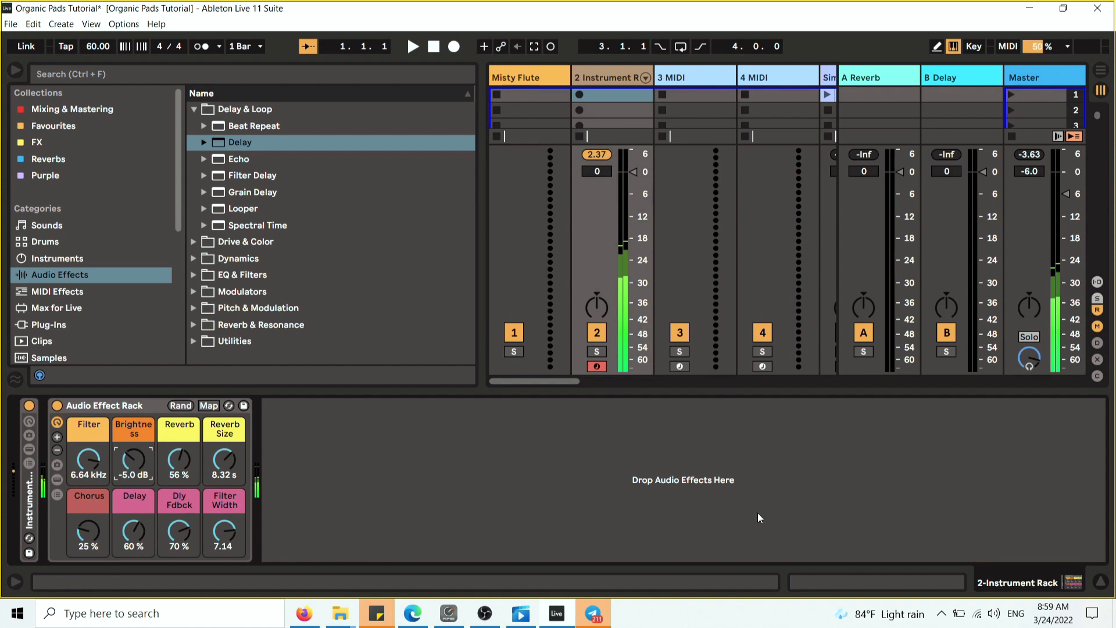
- Examine the session's track layout and the devices on the Simpler, Fiels Rec. Tuned and Field Rec. tracks
left_click(539, 382)
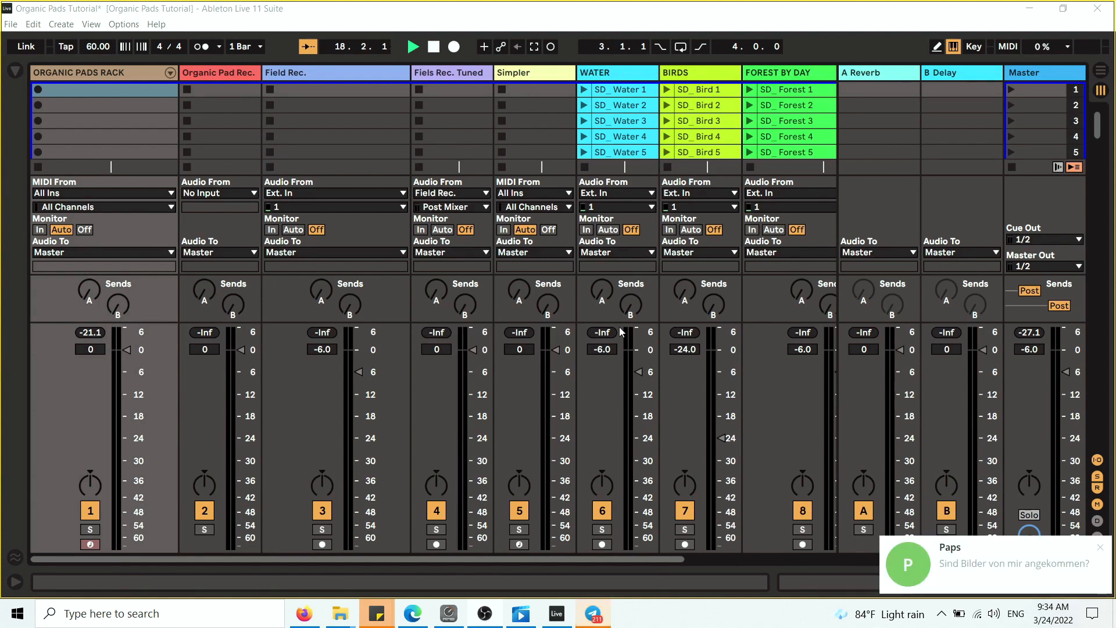
left_click(1100, 549)
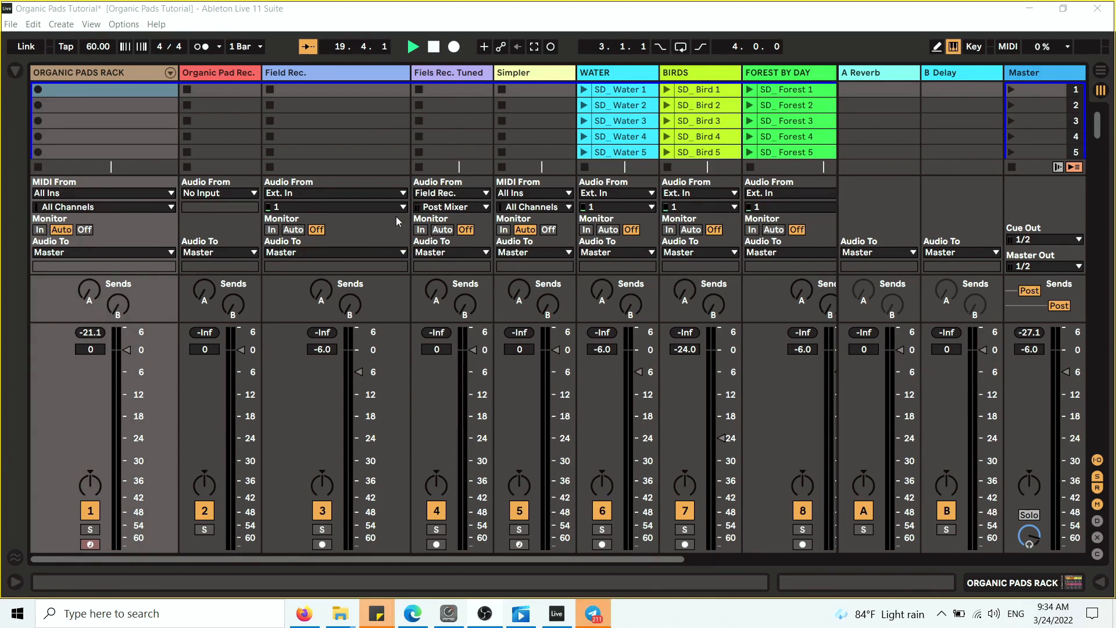
left_click_drag(517, 556, 671, 557)
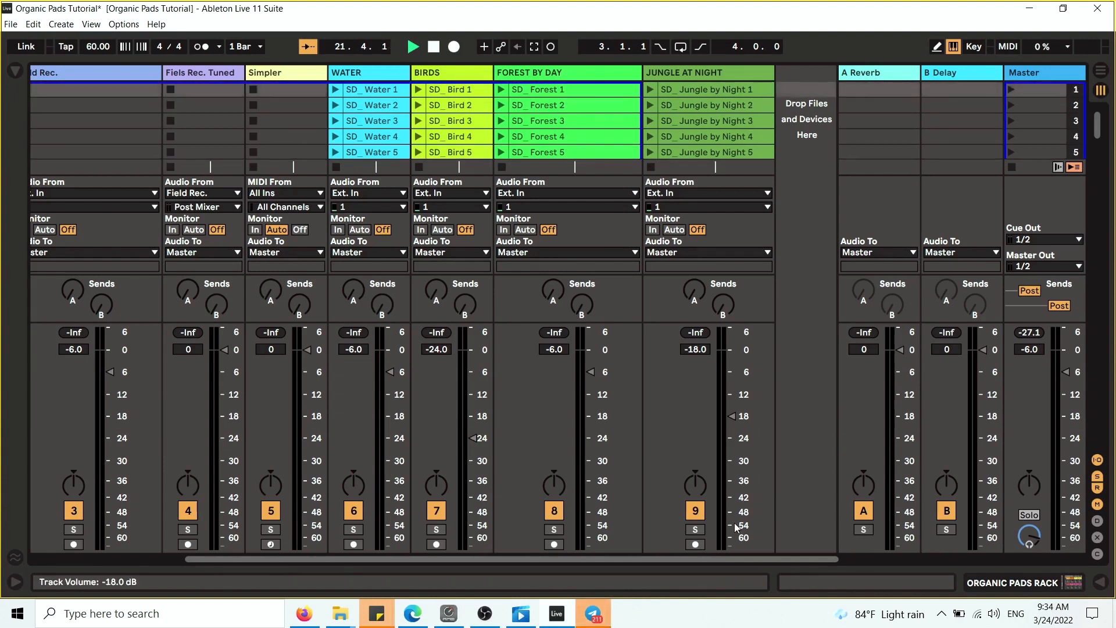
left_click_drag(679, 559, 503, 567)
double_click(529, 73)
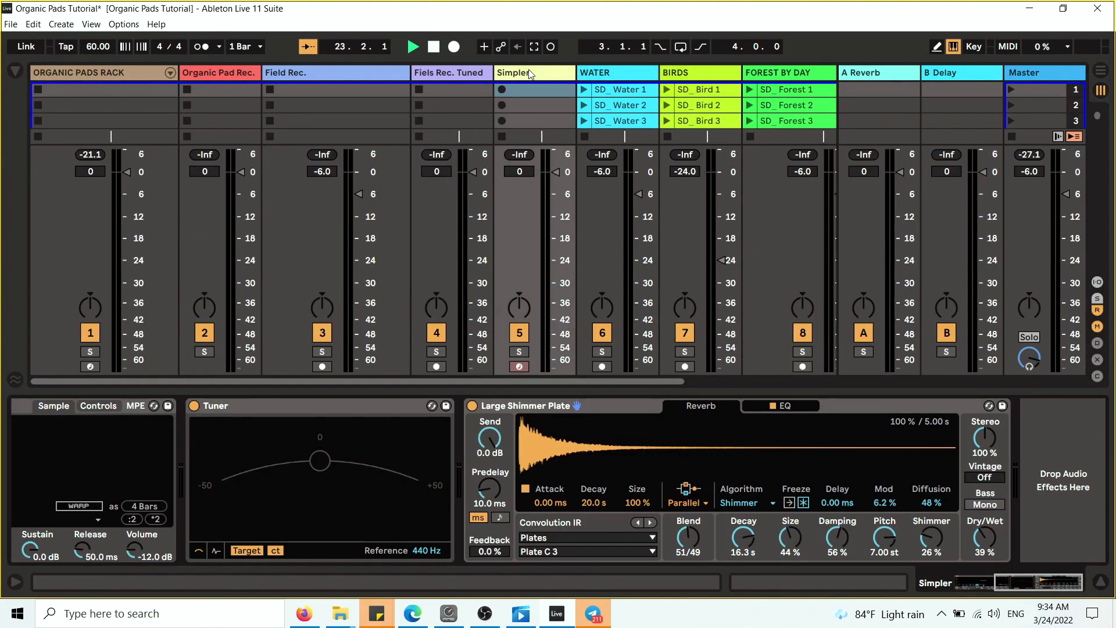
left_click_drag(1062, 582, 1023, 581)
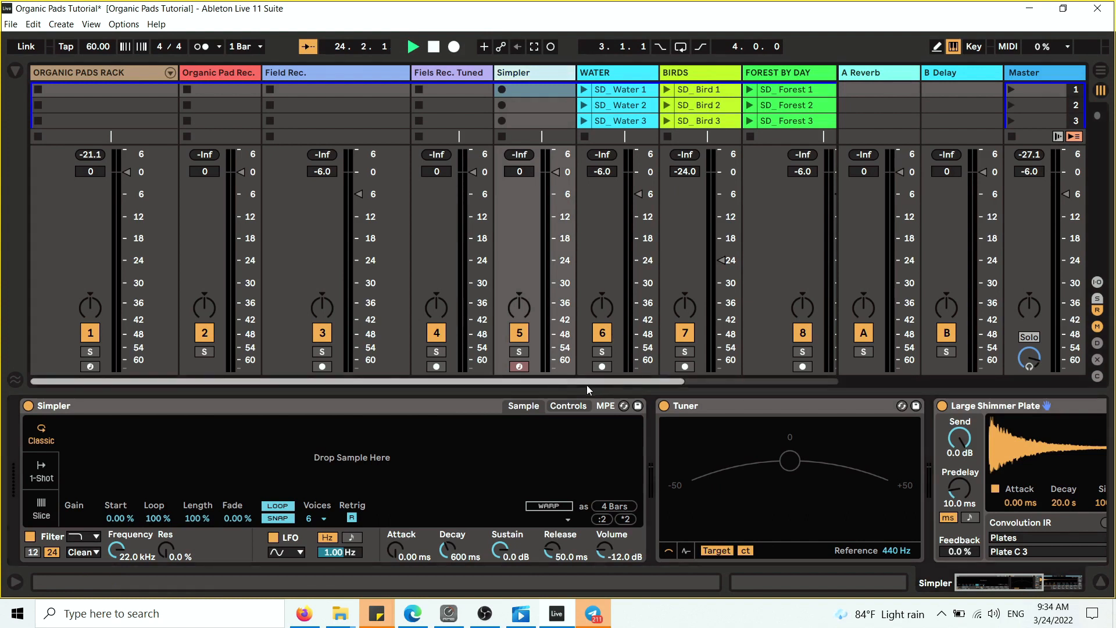
left_click(461, 72)
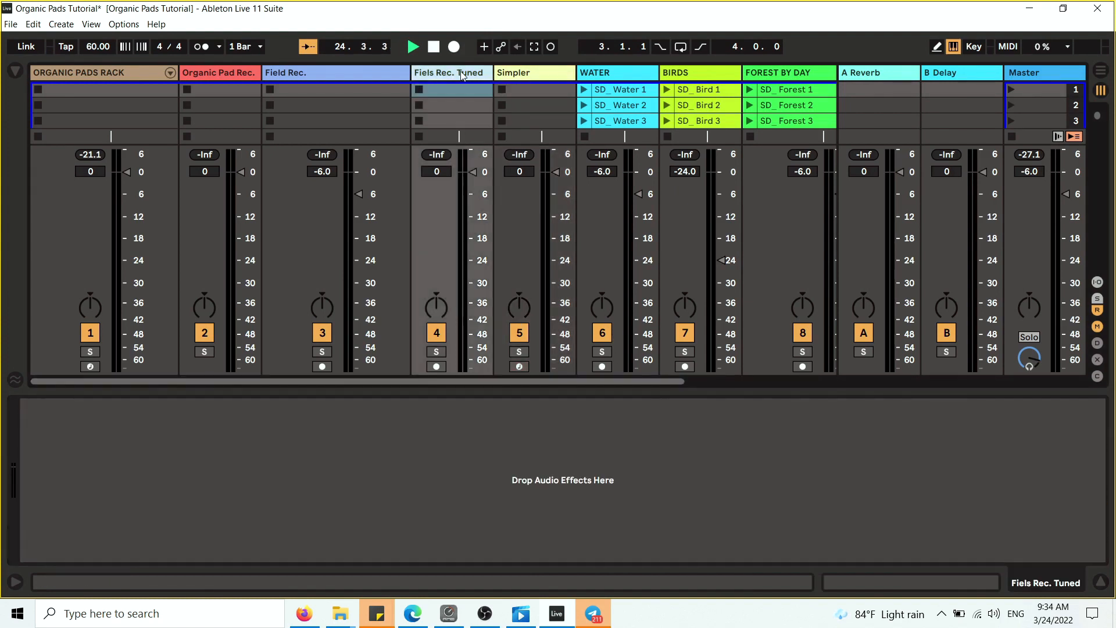
left_click(341, 77)
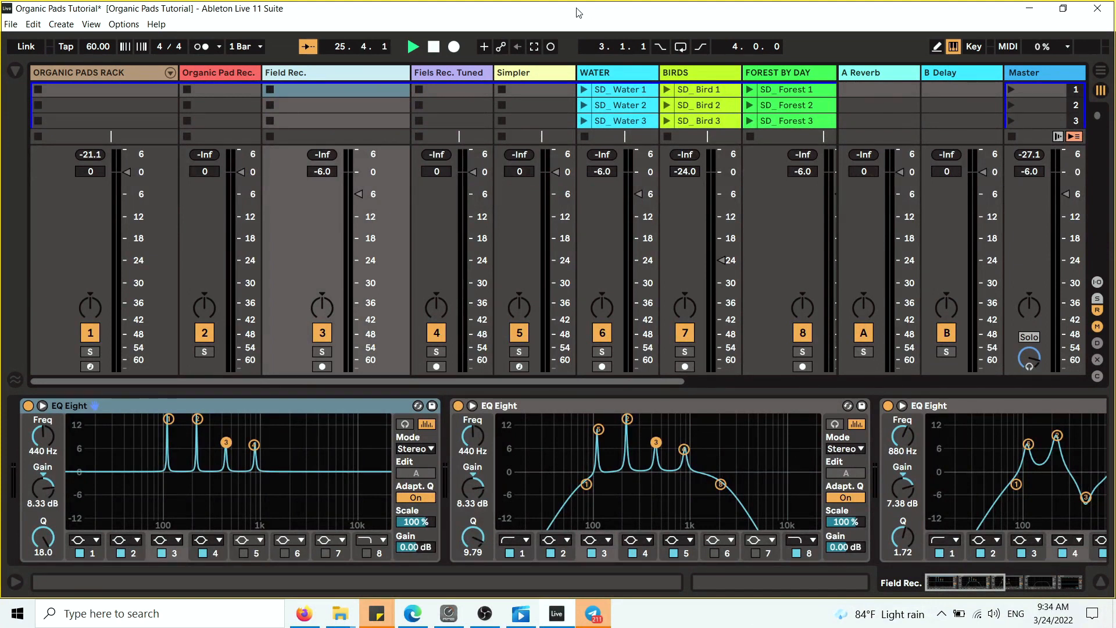
- Move the SD_ Water 1 clip into the Field Rec. track's first slot and play it while reviewing the EQ Eight bands
left_click_drag(636, 85, 375, 89)
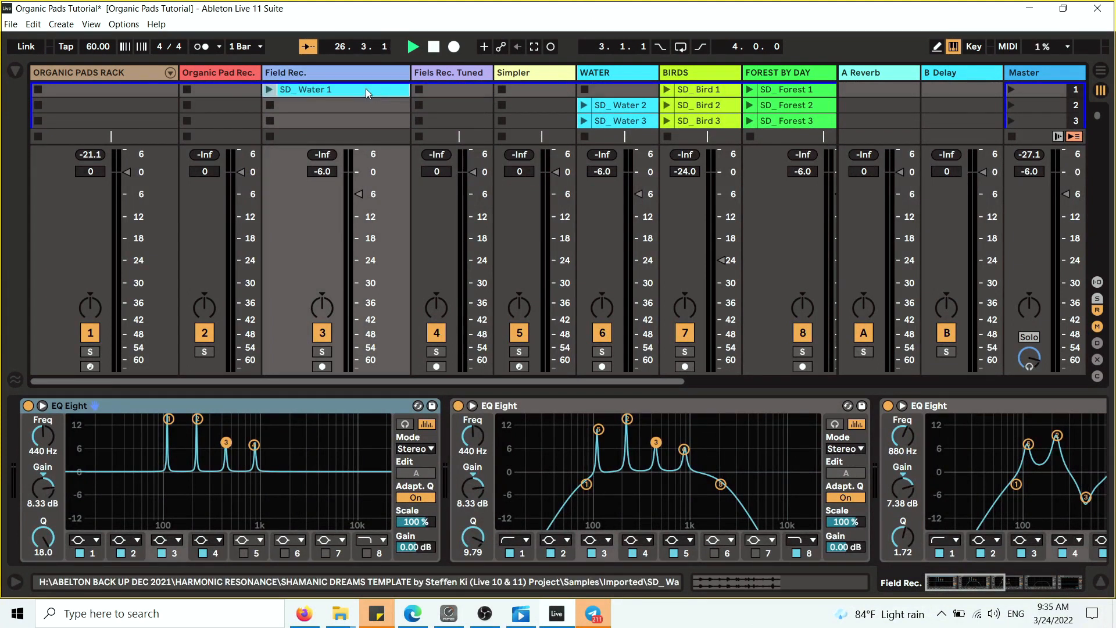
left_click(268, 90)
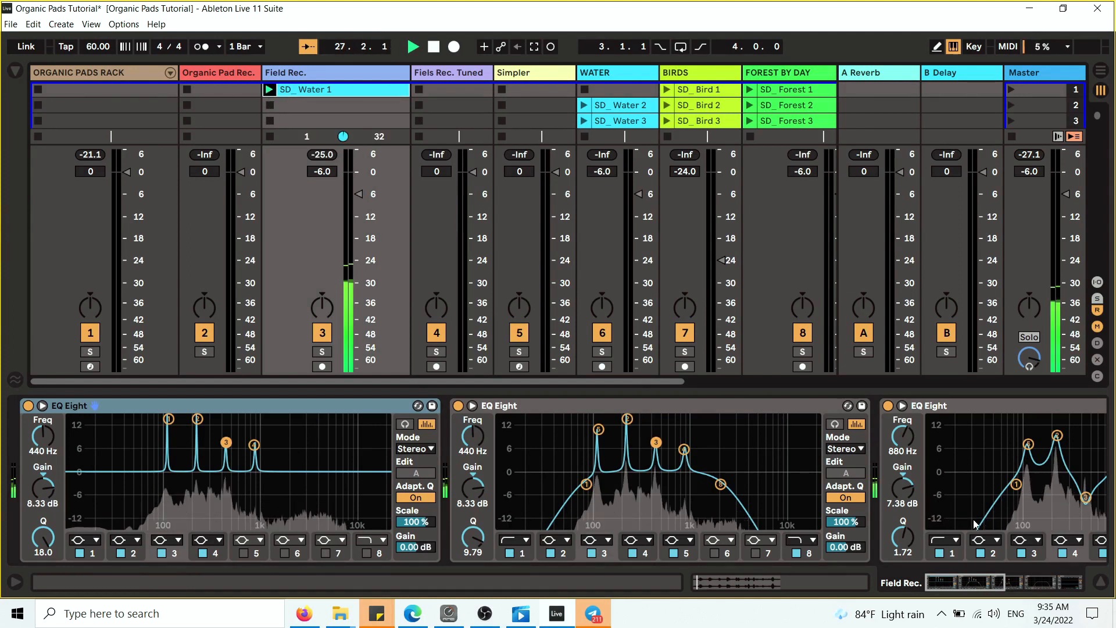
mouse_move(981, 581)
left_mouse_down()
mouse_move(1041, 580)
mouse_move(987, 582)
mouse_move(995, 574)
left_mouse_up()
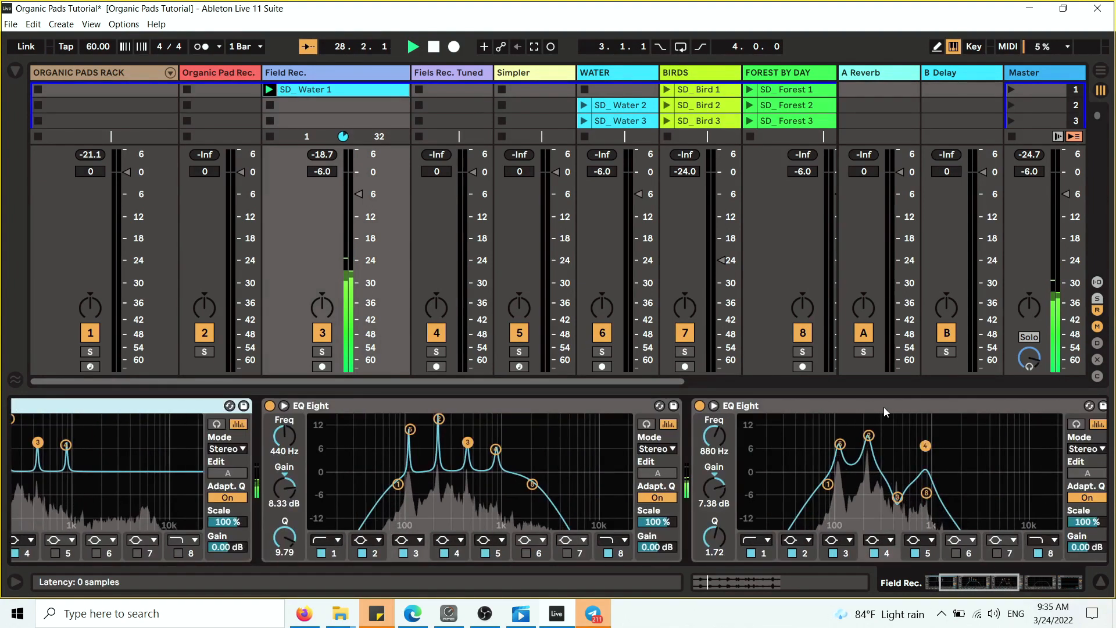
left_click(439, 419)
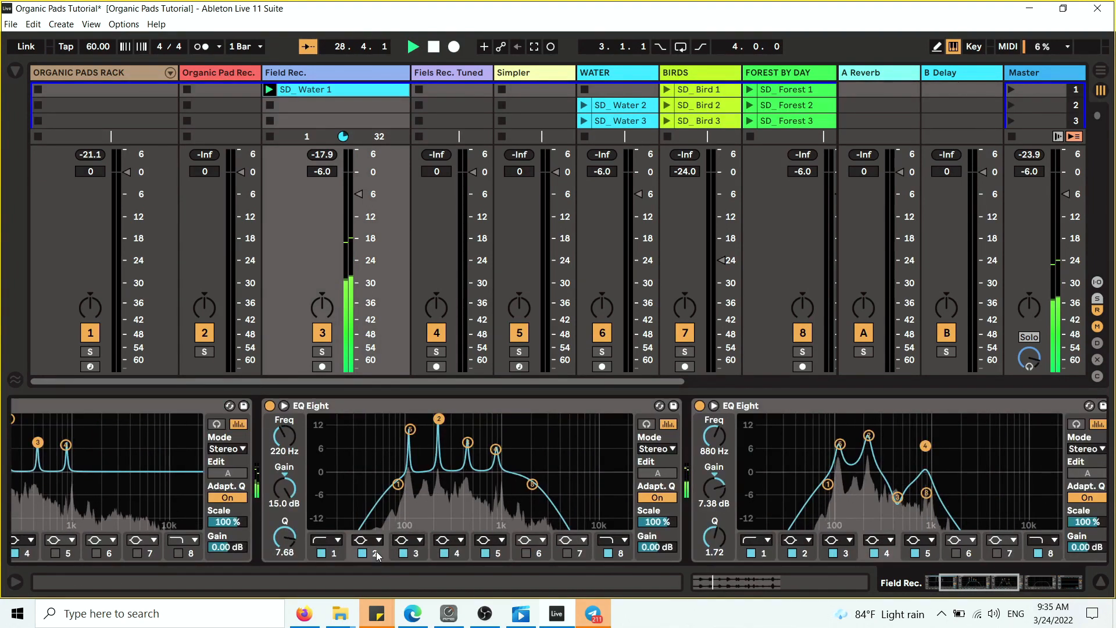
left_click(498, 555)
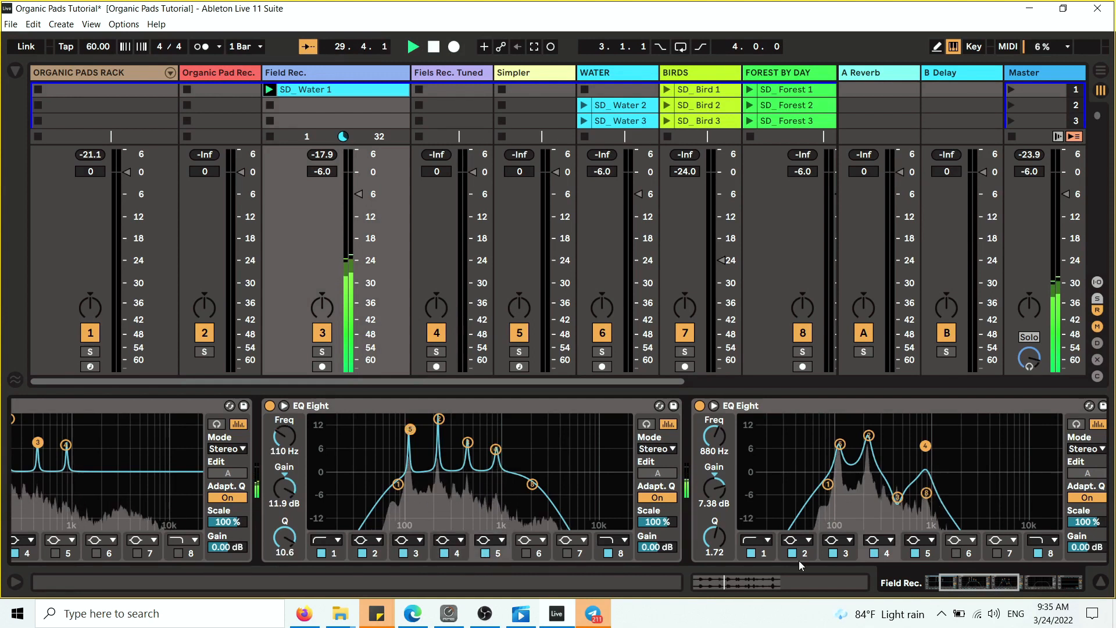
left_click(846, 556)
left_click_drag(999, 584, 1018, 601)
key("space")
- Arm the Fiels Rec. Tuned track and record the filtered water sound into its first clip slot
left_click(1101, 582)
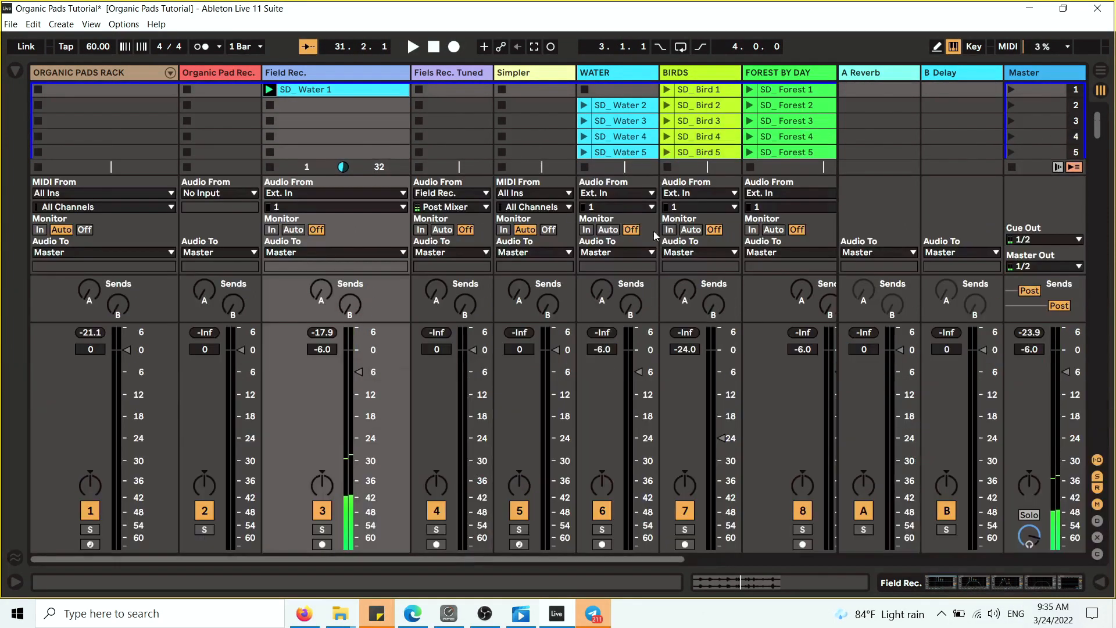
left_click(436, 544)
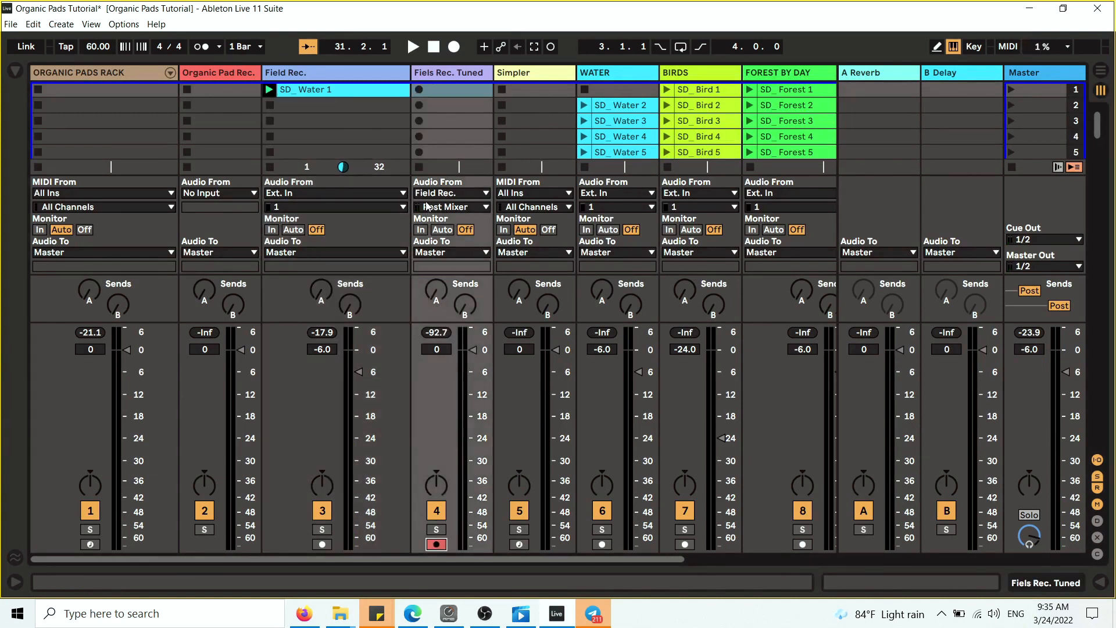
left_click(419, 90)
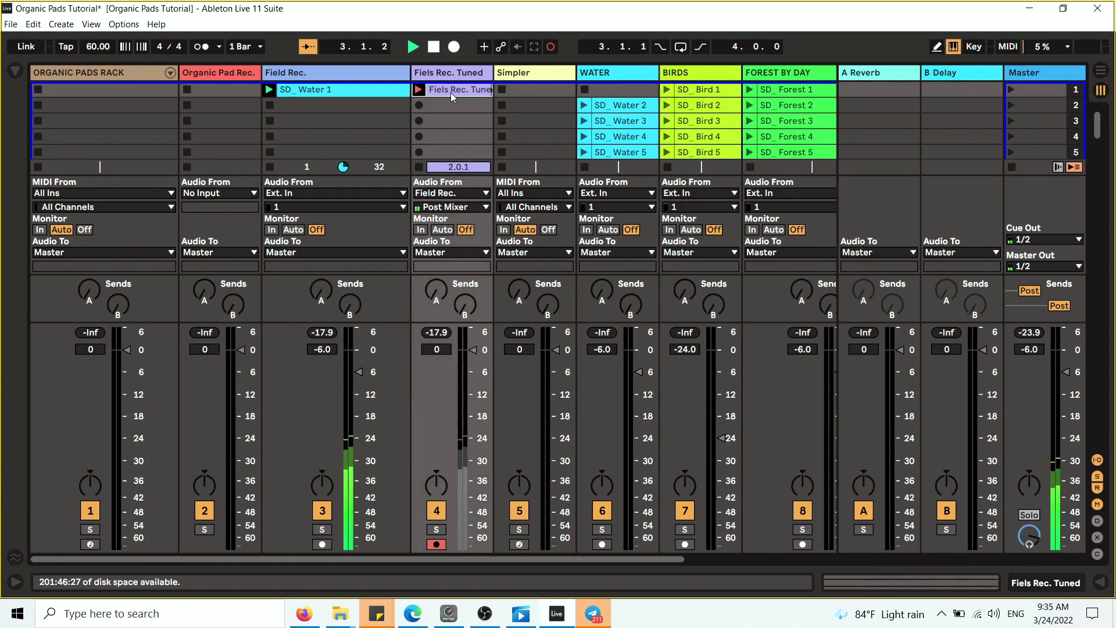
key("space")
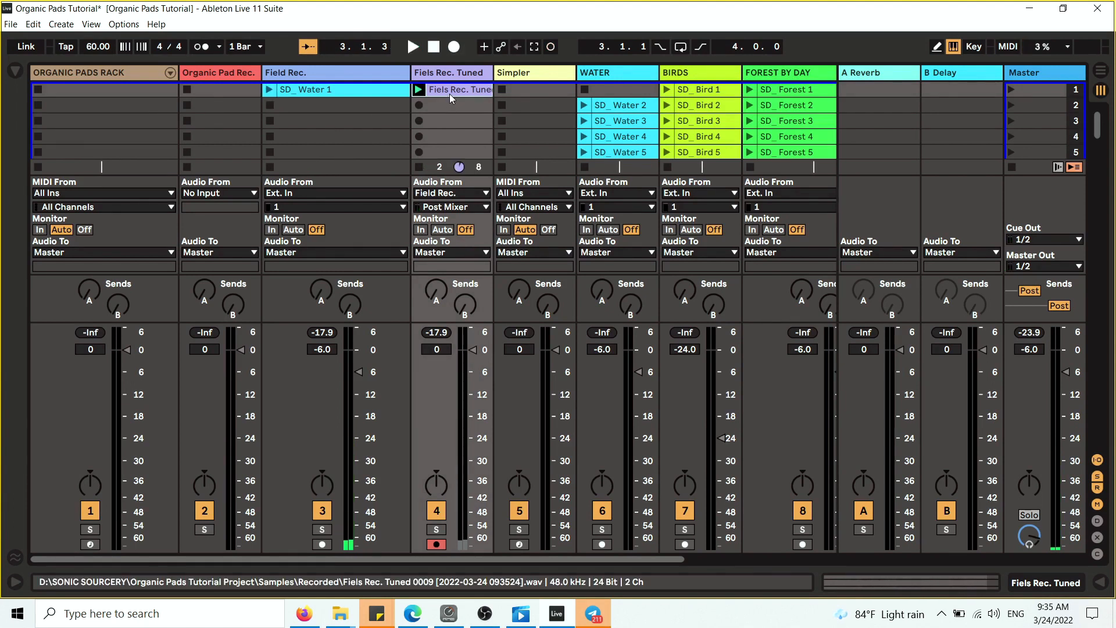
- Load the recorded Fiels Rec. Tuned clip as the sample in the Simpler track's Simpler device
left_click_drag(458, 89, 541, 74)
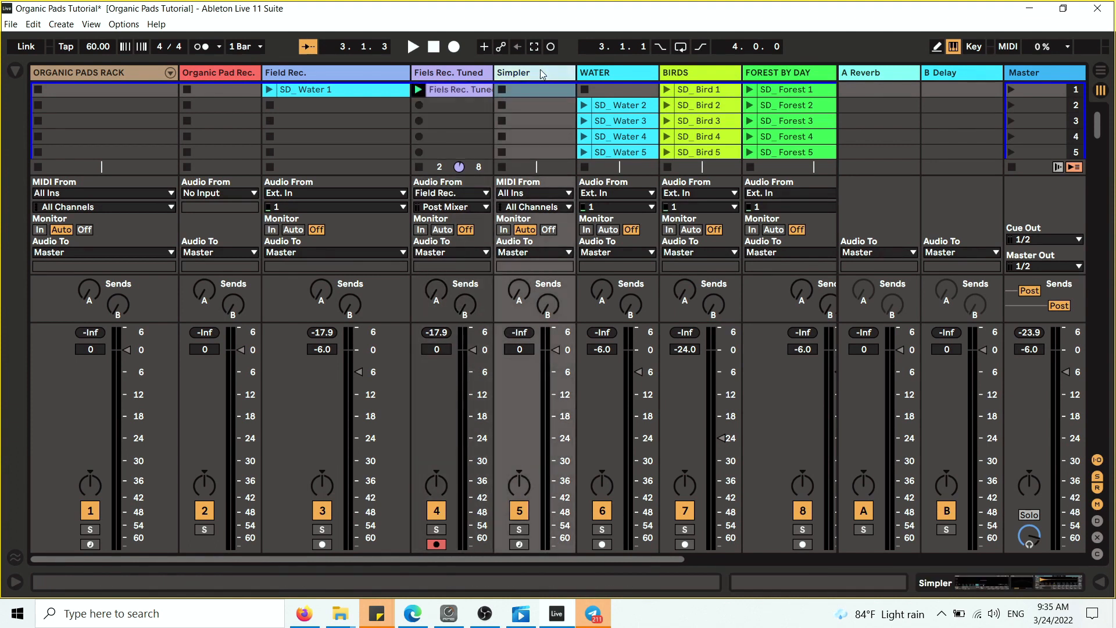
double_click(541, 74)
left_click_drag(460, 89, 304, 456)
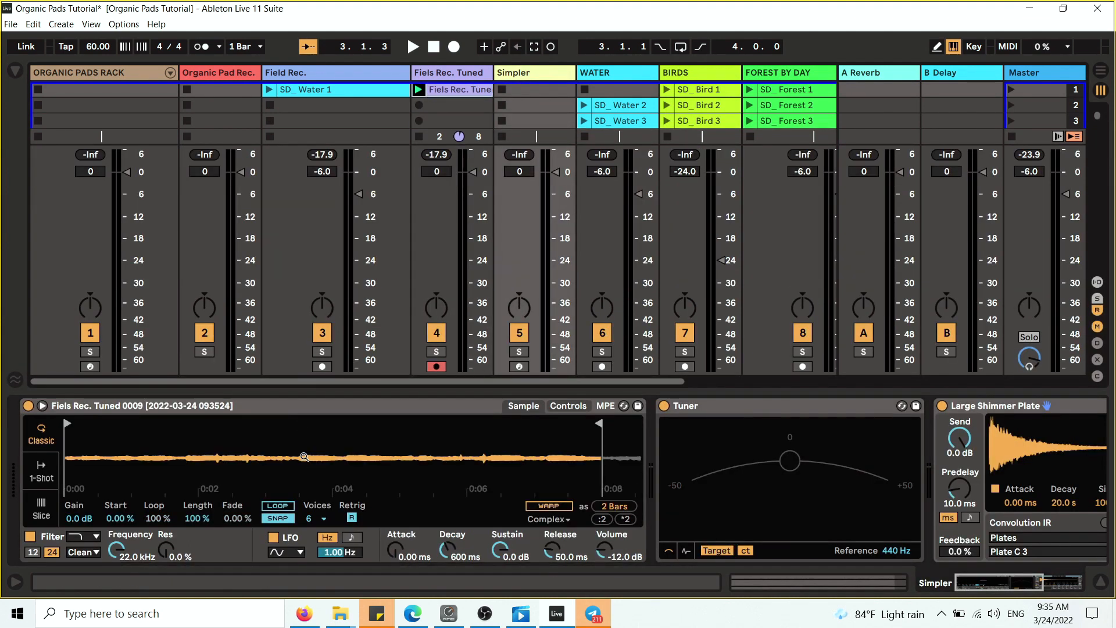
- Arm the Simpler track and check the played sample's pitch in the Tuner
left_click(1000, 587)
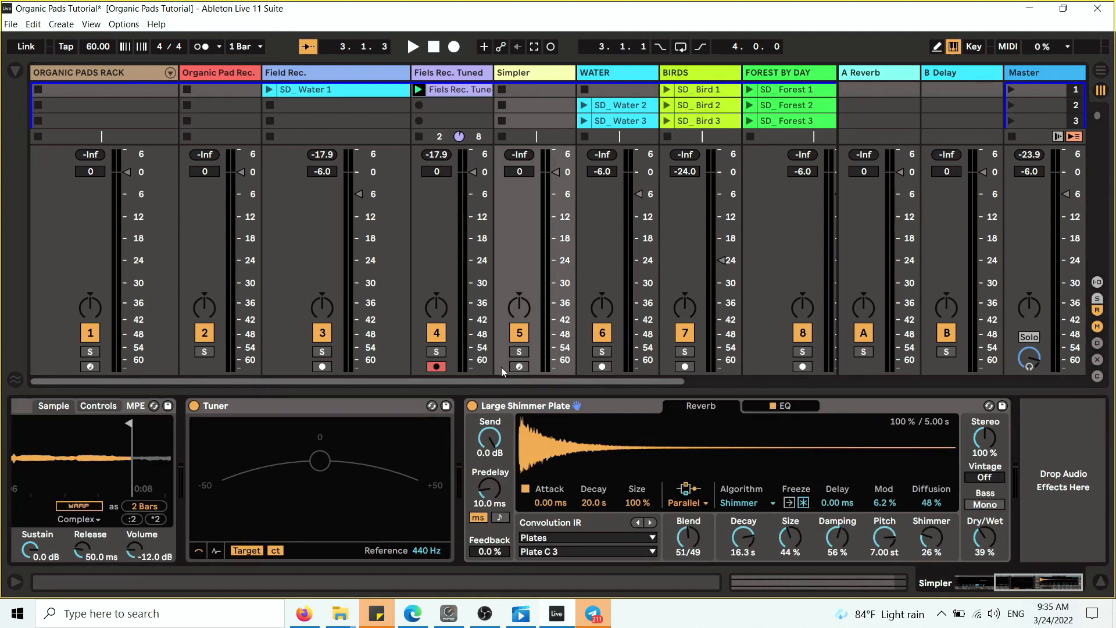
left_click(520, 366)
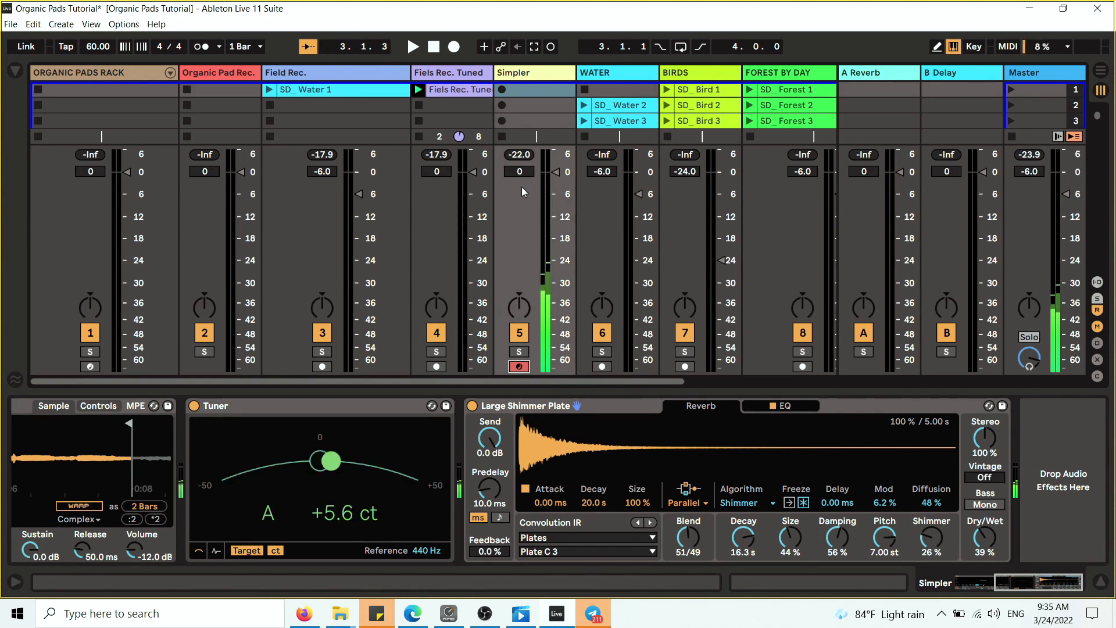
key("ctrl+alt+l")
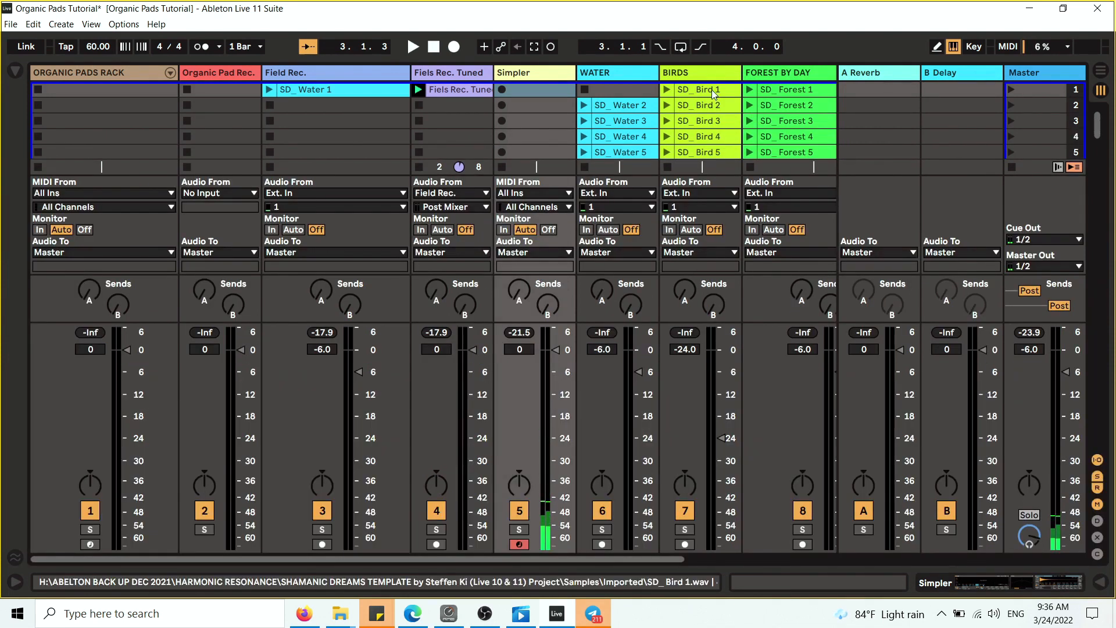
- Move the SD_ Forest 1 clip into the Field Rec. track's first slot and audition it with the track volume at 0 dB
left_click_drag(800, 93, 290, 98)
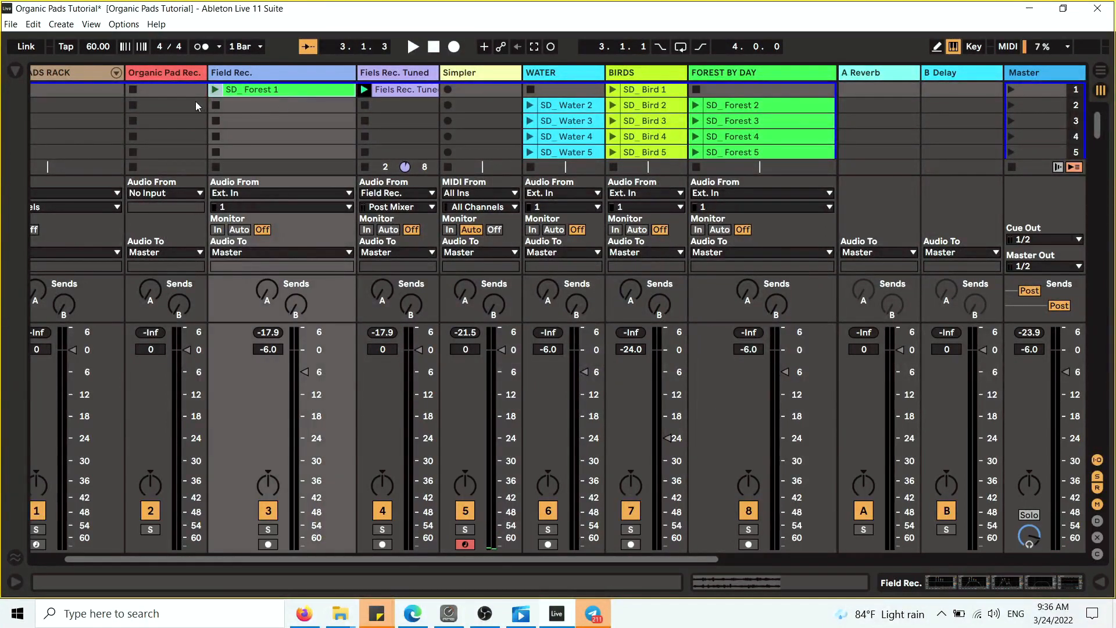
left_click(215, 89)
left_click_drag(310, 380, 306, 351)
key("space")
left_click_drag(539, 557, 407, 573)
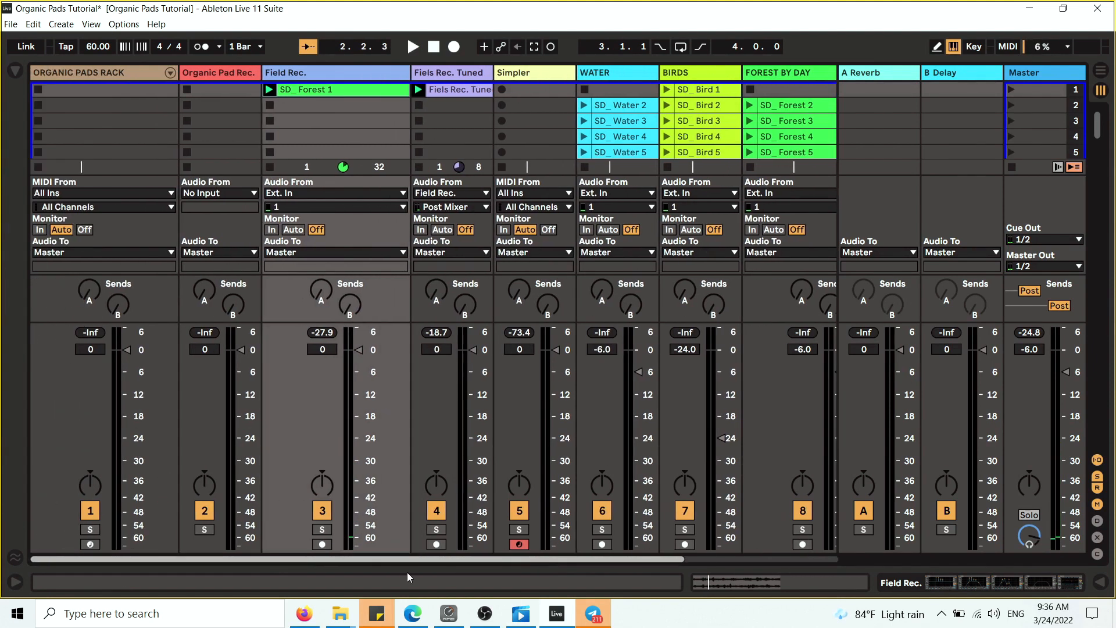
- Examine the Simpler track's effects and the pad chains and macros of the ORGANIC PADS RACK track
double_click(537, 72)
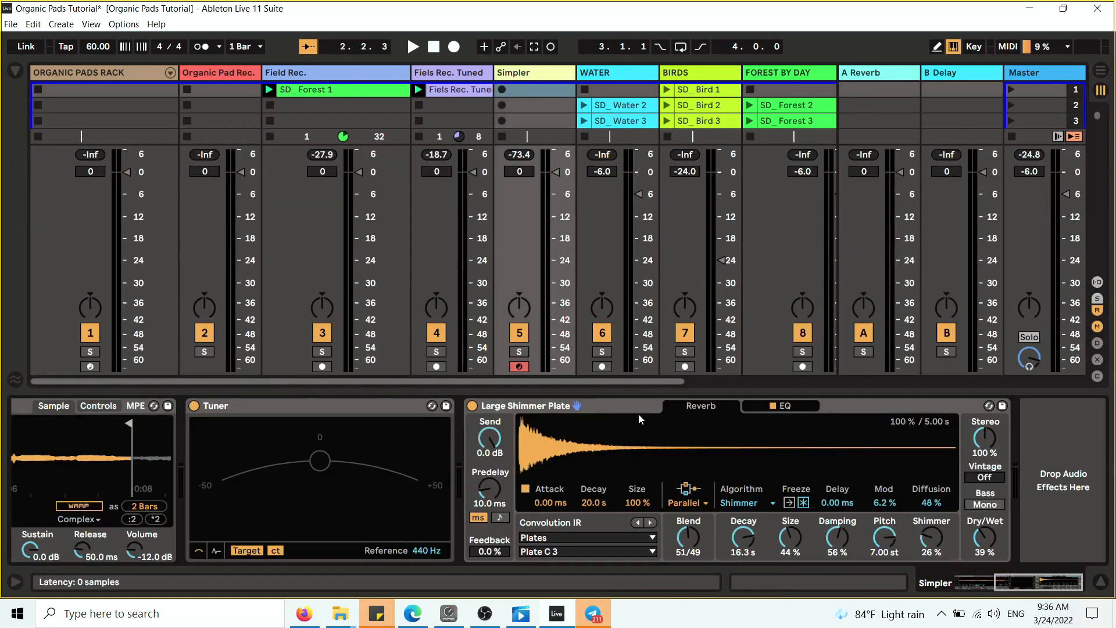
left_click(170, 73)
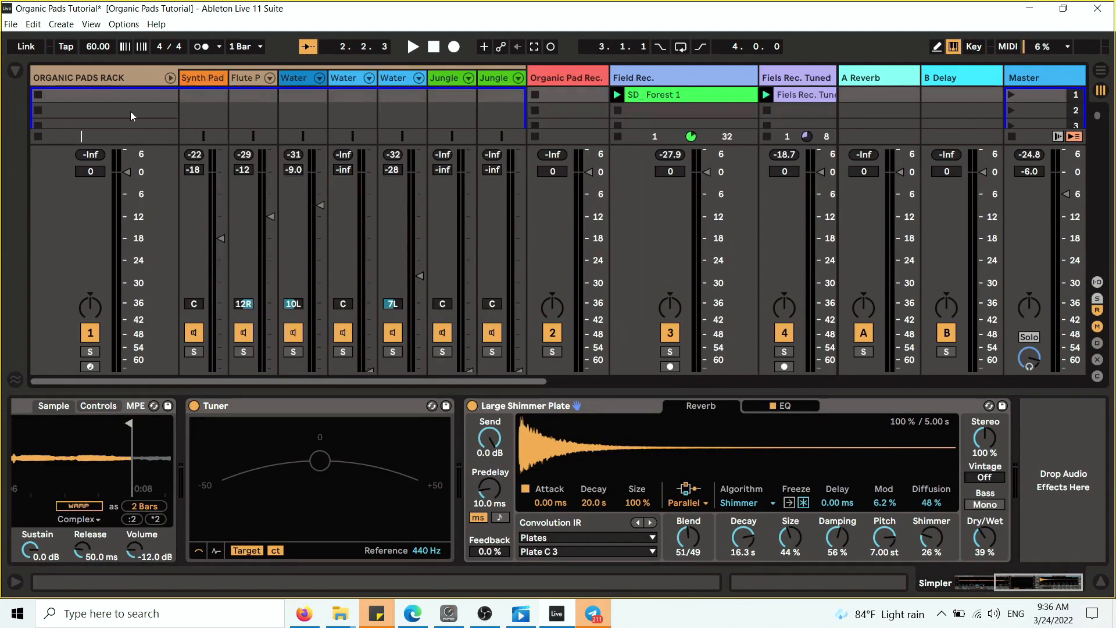
left_click(117, 82)
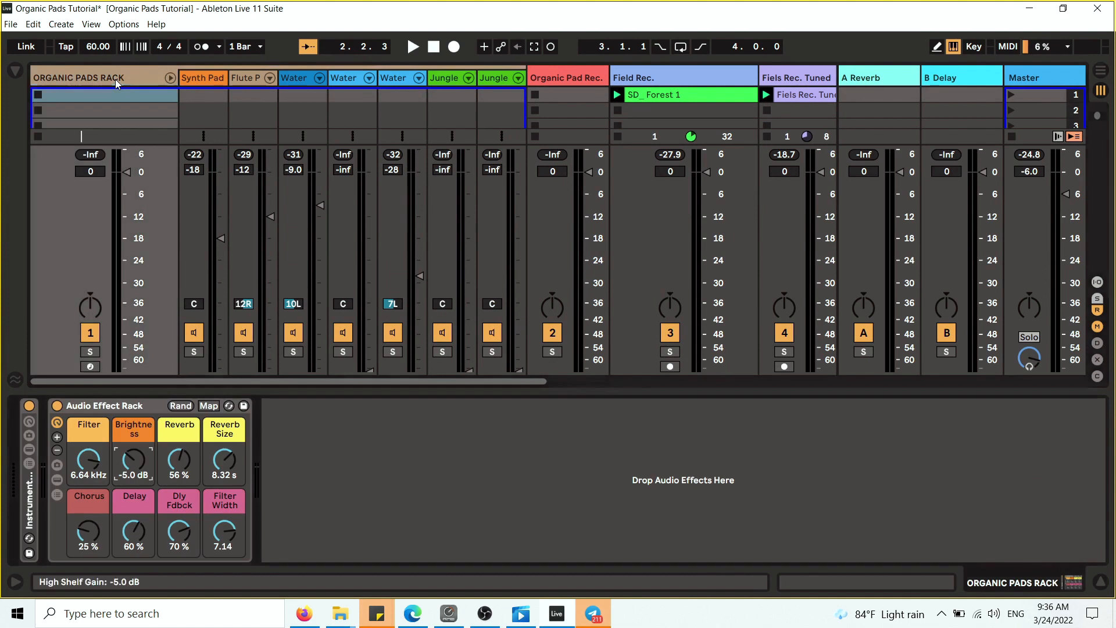
left_click(29, 464)
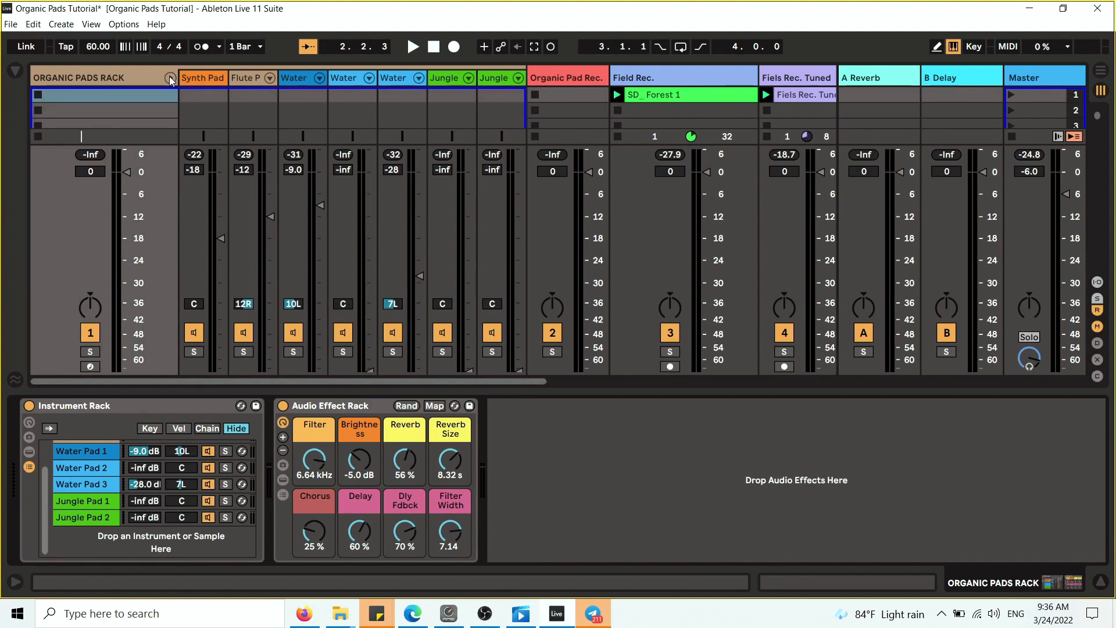
left_click(169, 79)
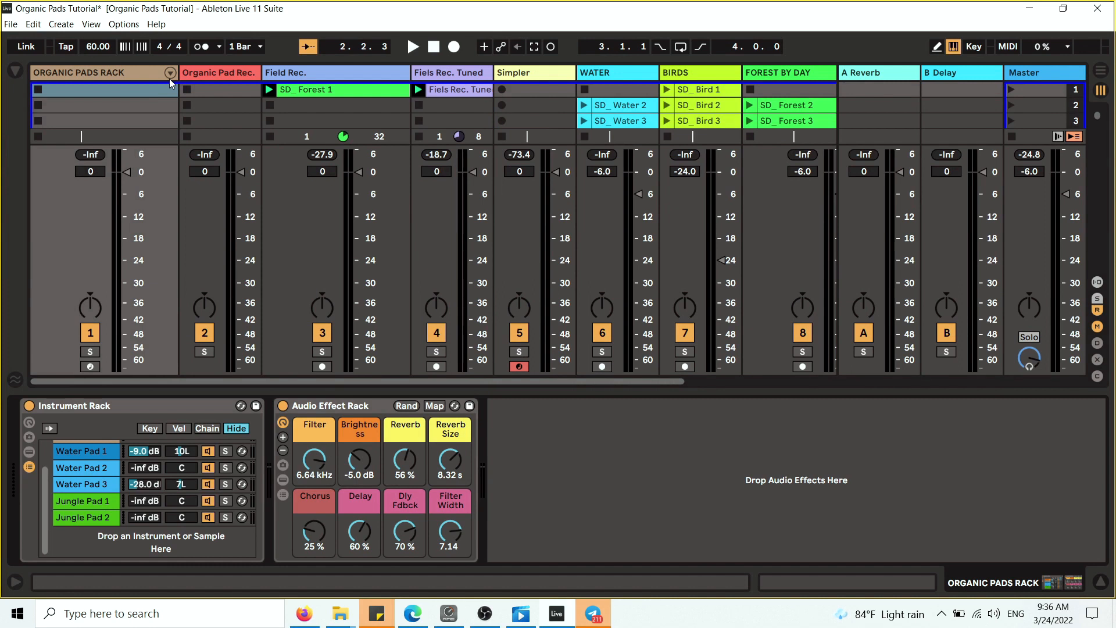
left_click_drag(571, 379, 399, 379)
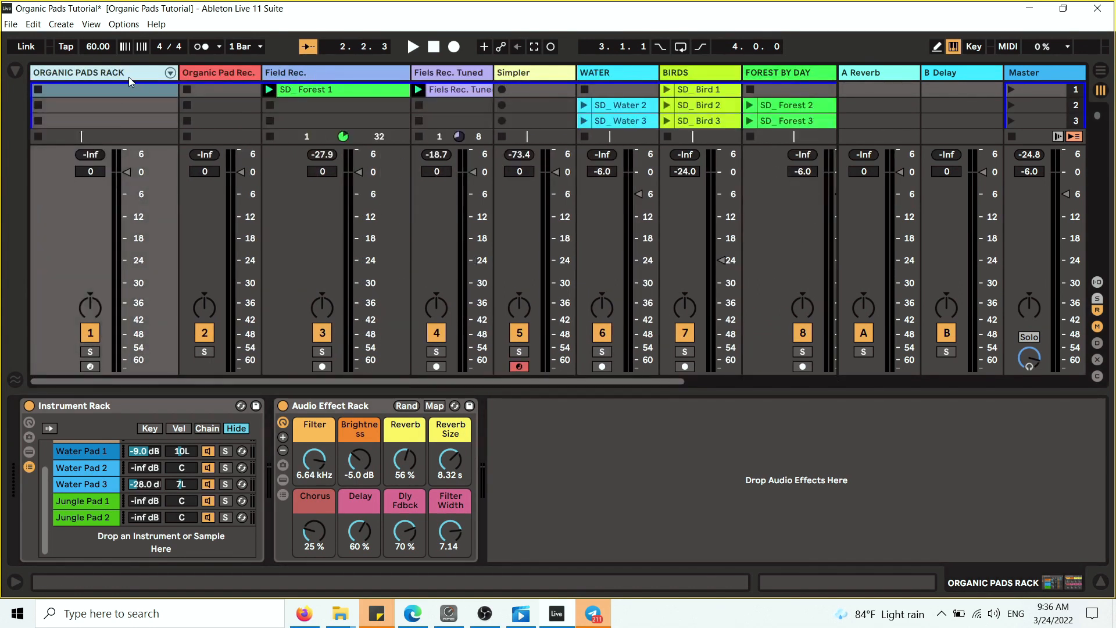